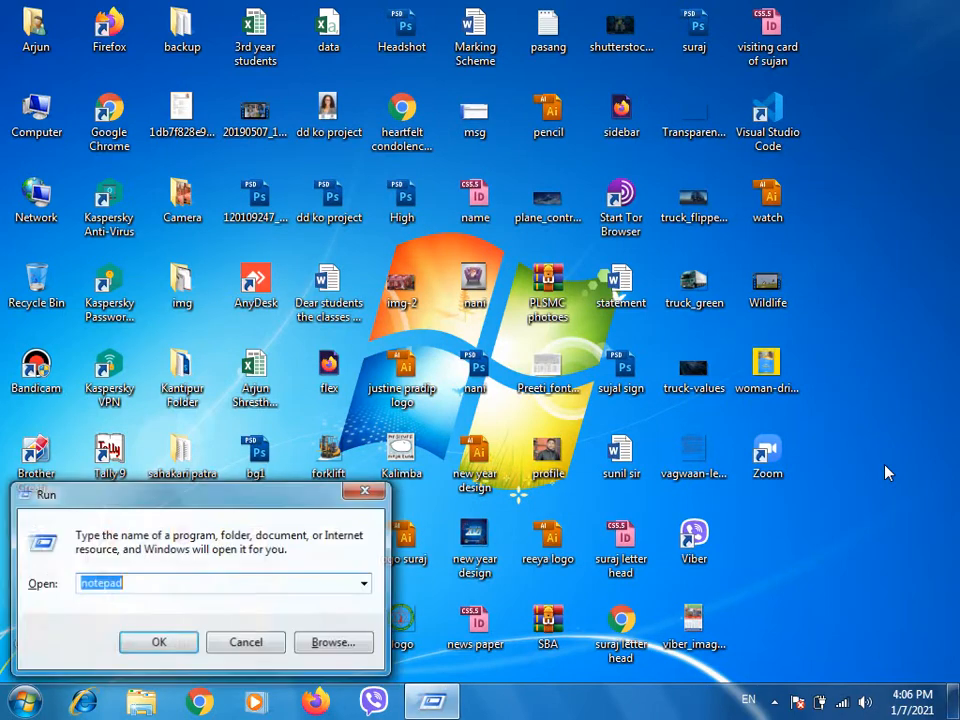
Launch Word by running winword, create a blank document, and dismiss the Office activation wizard
{"action": "type", "text": "winword"}
{"action": "key", "text": "Return"}
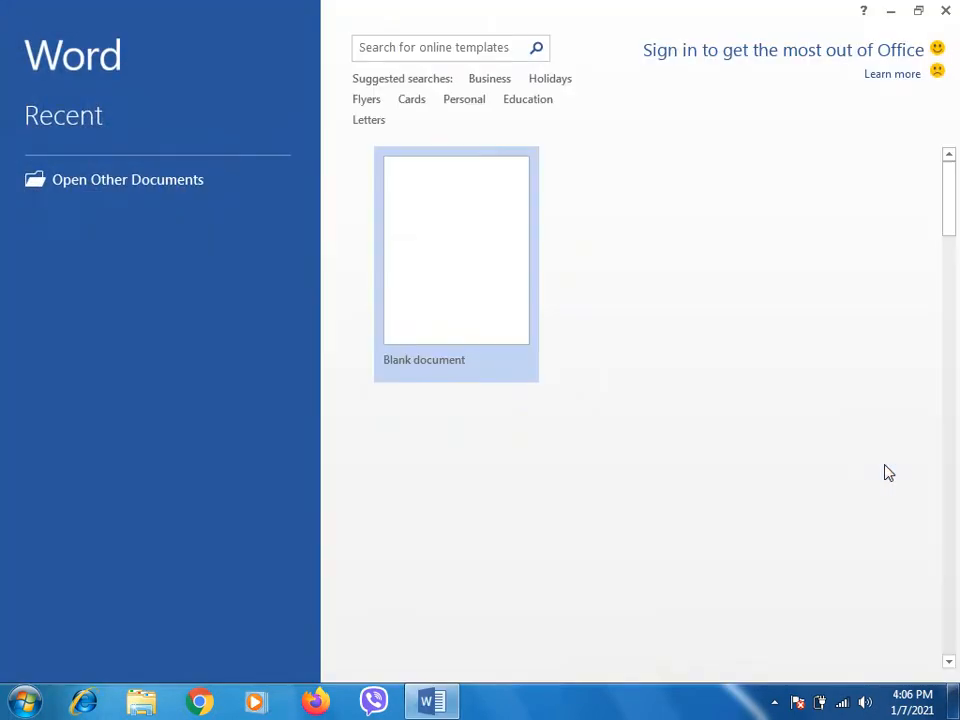
{"action": "left_click", "coordinate": [478, 274]}
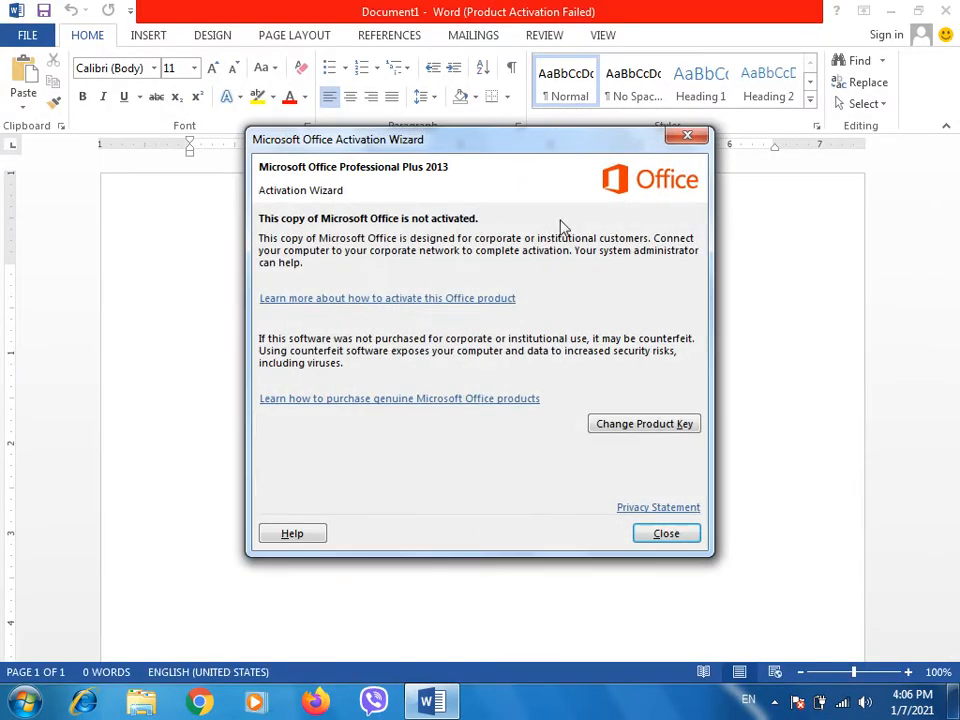
{"action": "left_click", "coordinate": [685, 143]}
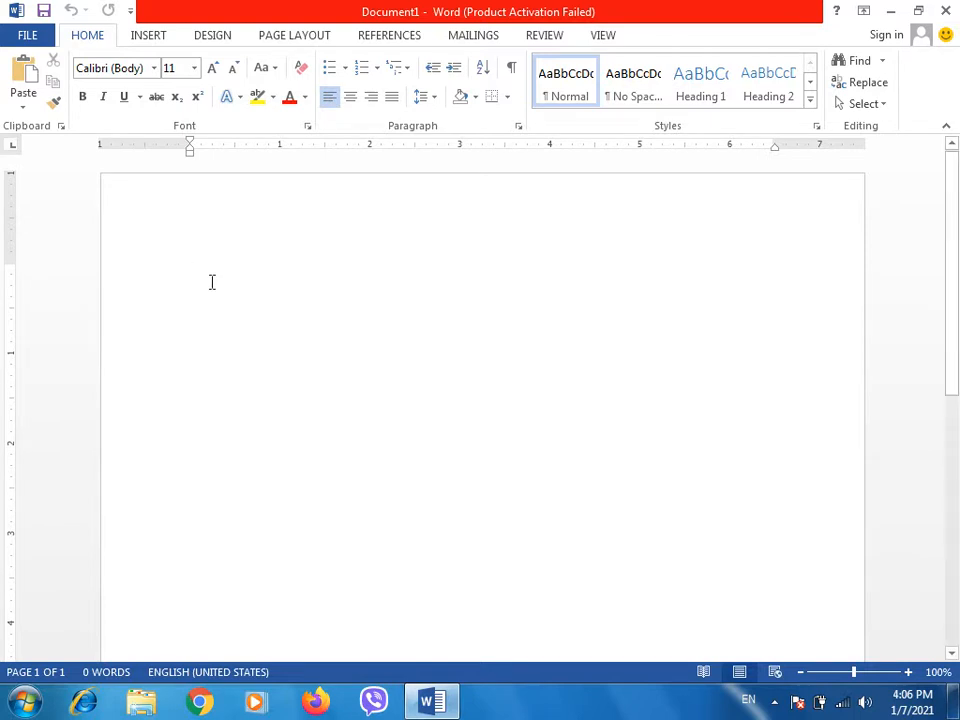
Fill the blank document with sample paragraphs using the =rand() formula
{"action": "type", "text": "="}
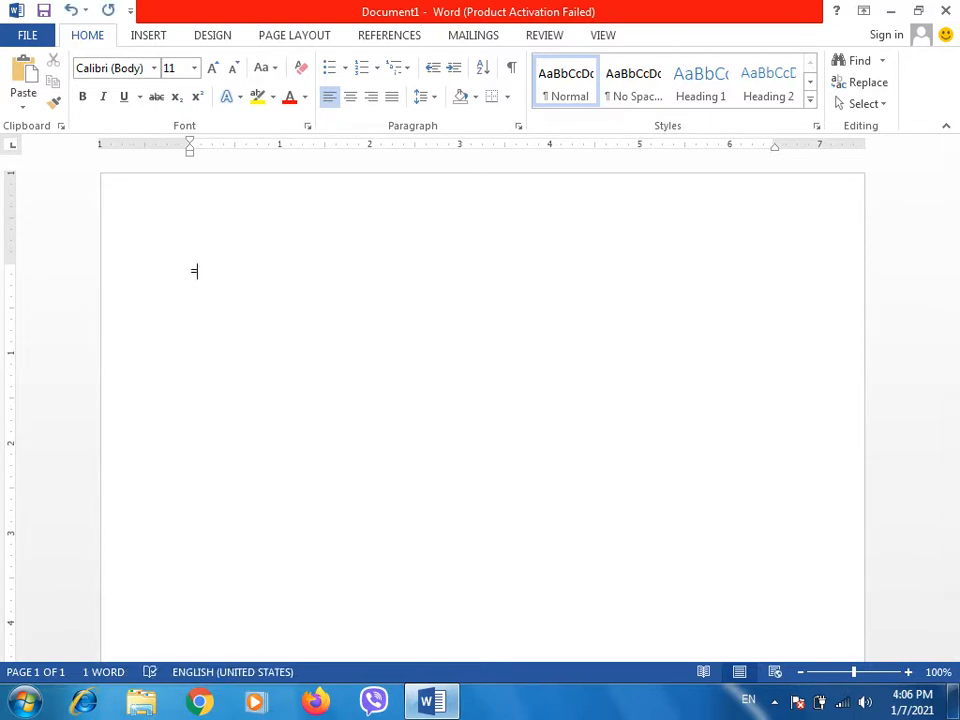
{"action": "type", "text": "rand()"}
{"action": "key", "text": "Return"}
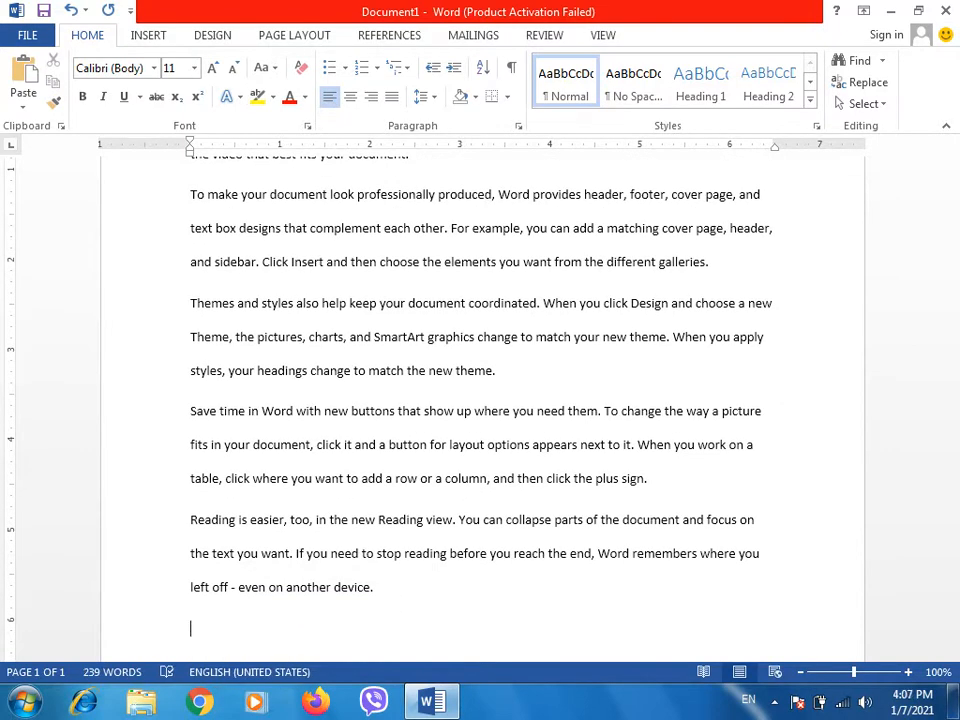
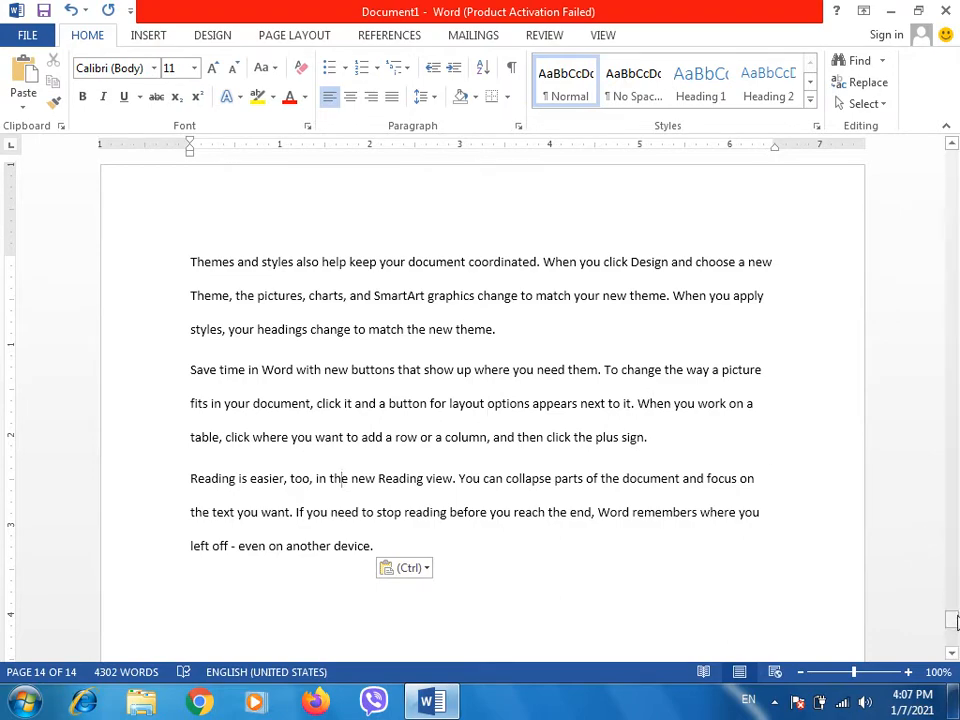
From the first page, jump to page 14 of the document with Go To
{"action": "left_click_drag", "start_coordinate": [953, 619], "coordinate": [786, 90]}
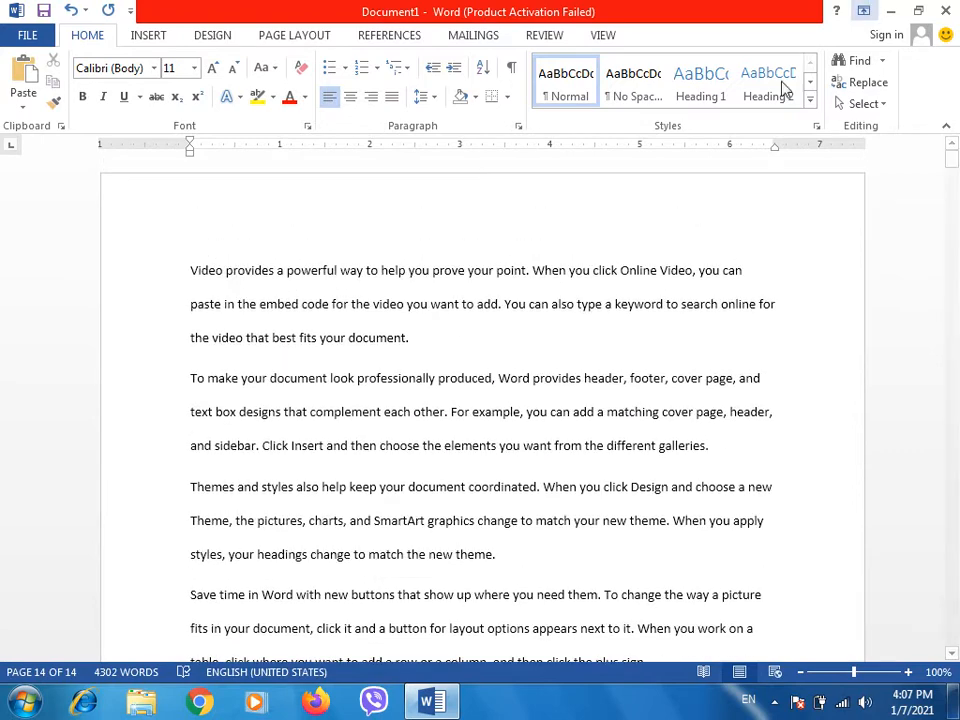
{"action": "left_click", "coordinate": [551, 289]}
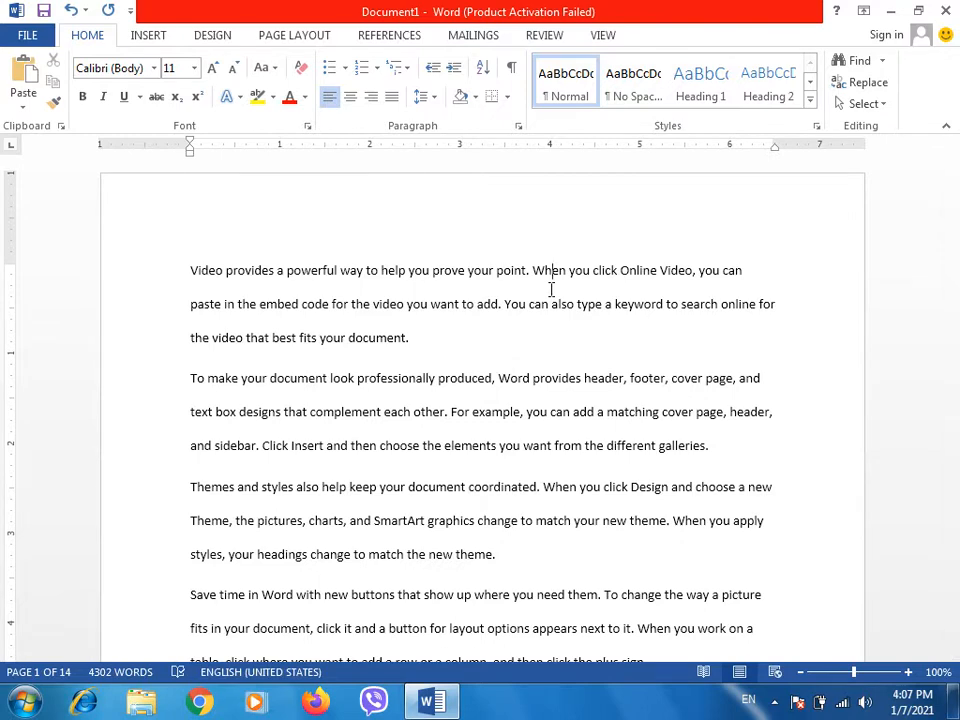
{"action": "key", "text": "ctrl+g"}
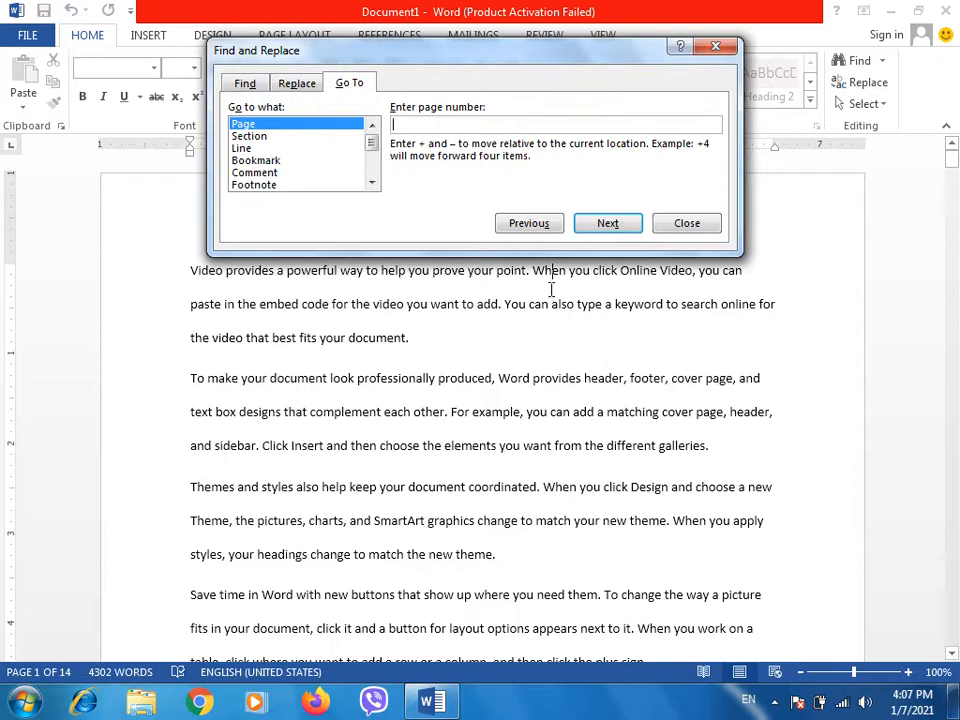
{"action": "type", "text": "1"}
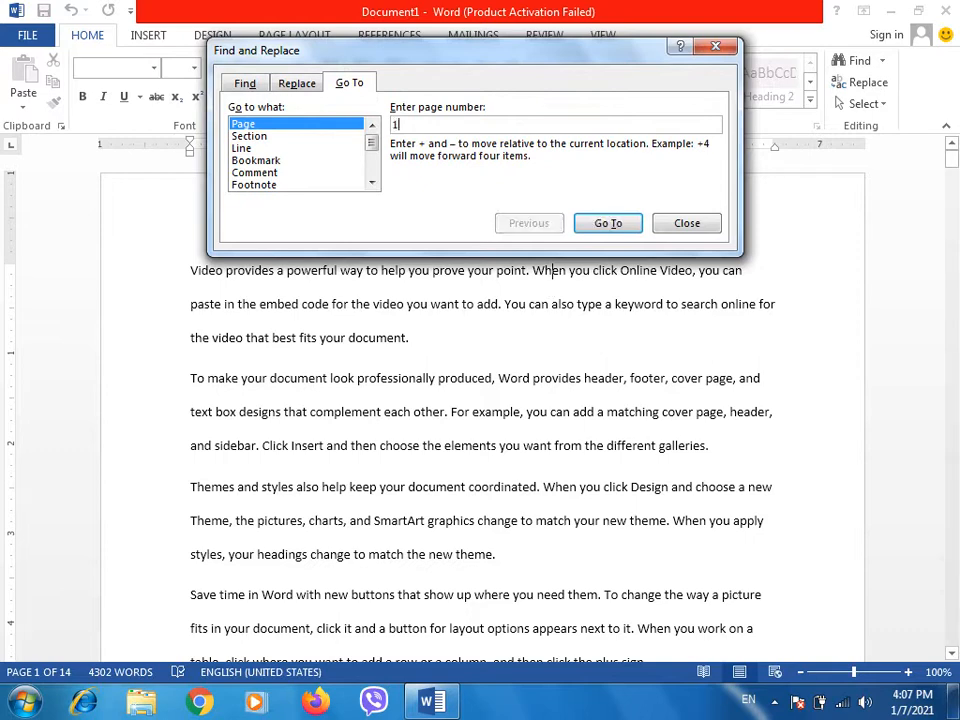
{"action": "type", "text": "4"}
{"action": "key", "text": "Return"}
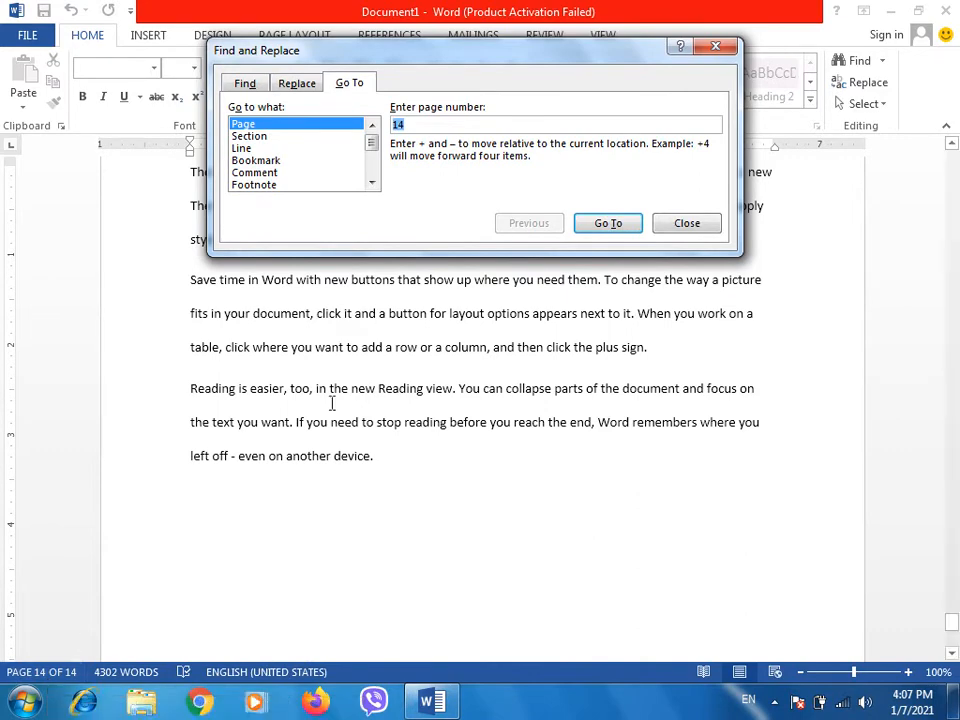
Jump to page 5 with Go To and close the Find and Replace dialog
{"action": "type", "text": "5"}
{"action": "key", "text": "Return"}
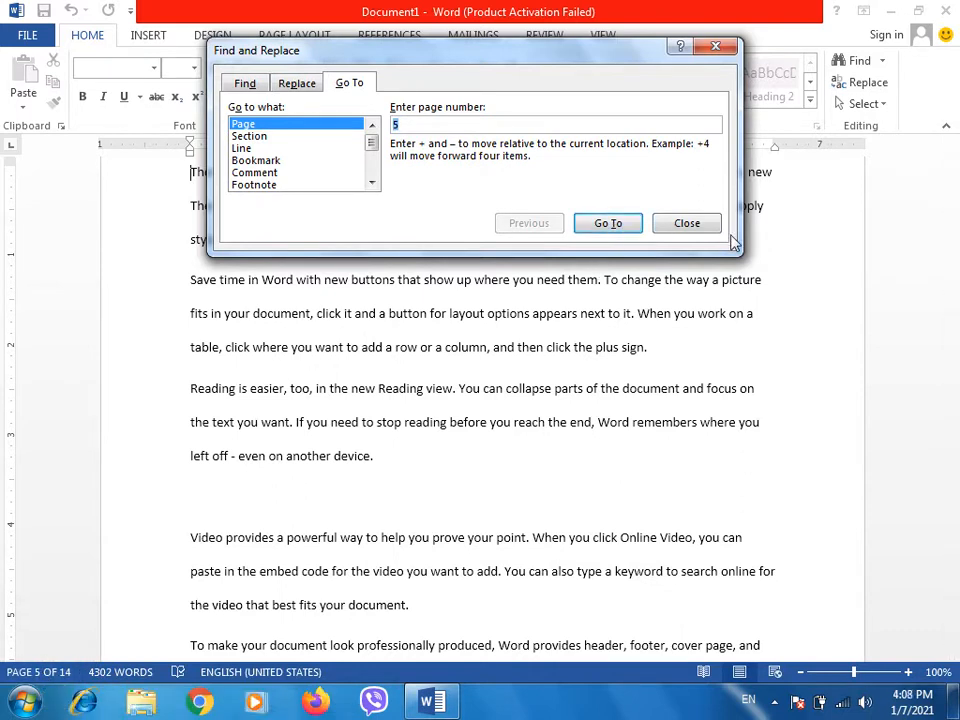
{"action": "left_click", "coordinate": [690, 226]}
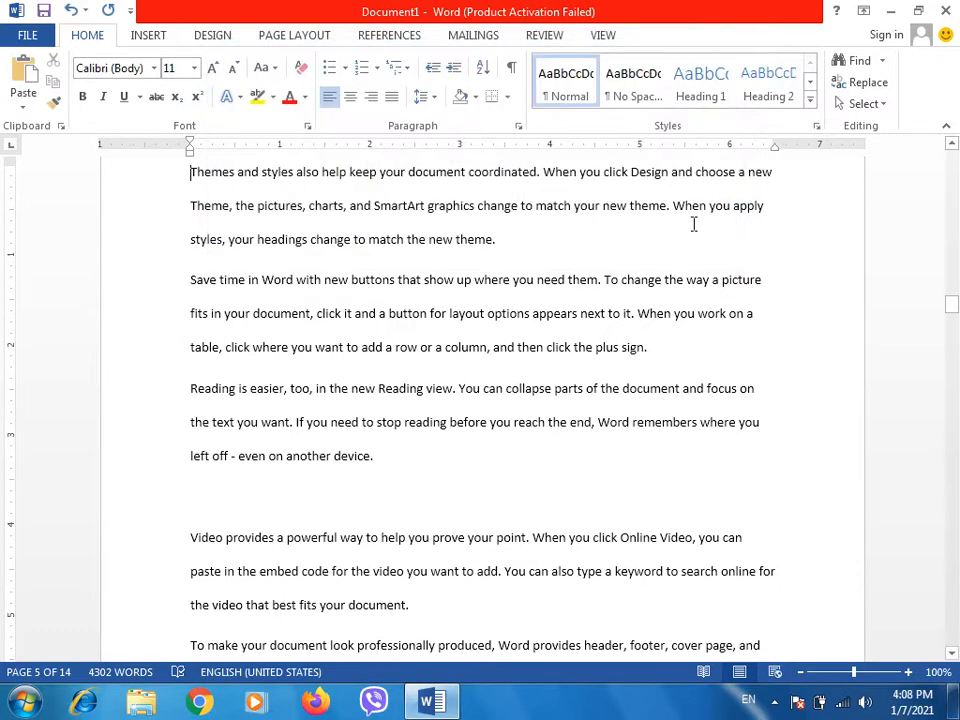
Examine the top and bottom margin areas of page 1 and return the cursor to the first line
{"action": "left_click", "coordinate": [151, 37]}
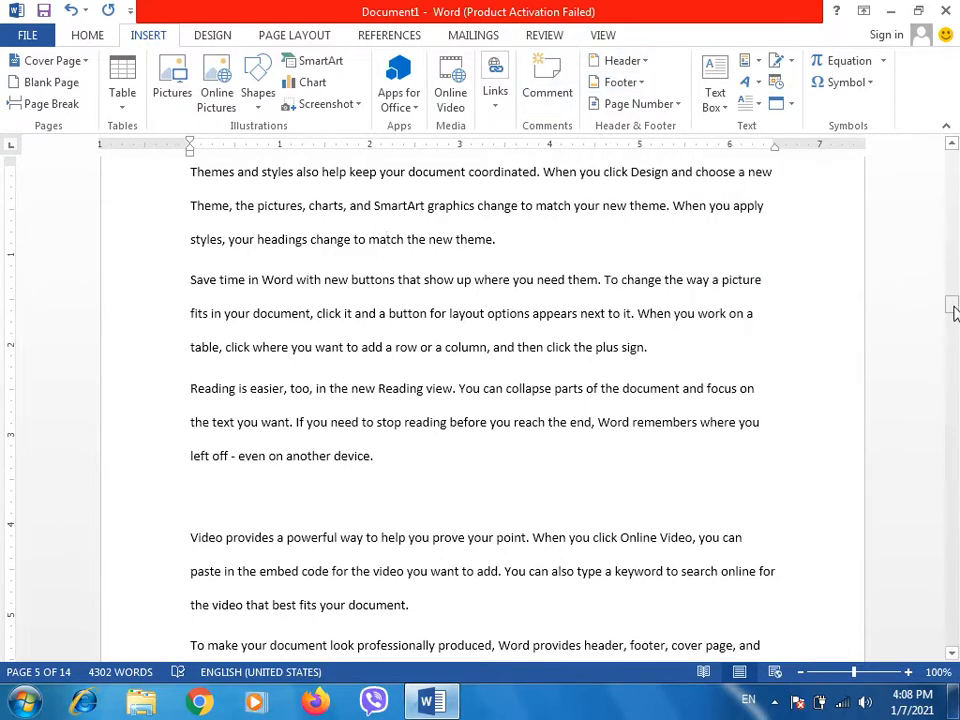
{"action": "left_click_drag", "start_coordinate": [956, 306], "coordinate": [952, 155]}
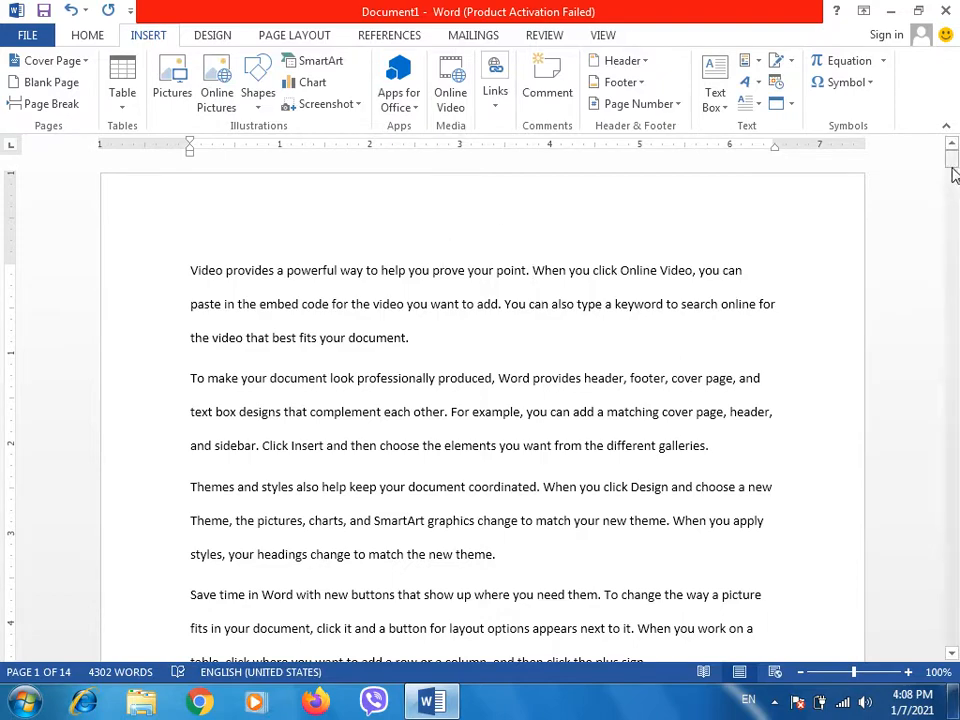
{"action": "left_click_drag", "start_coordinate": [954, 171], "coordinate": [953, 200]}
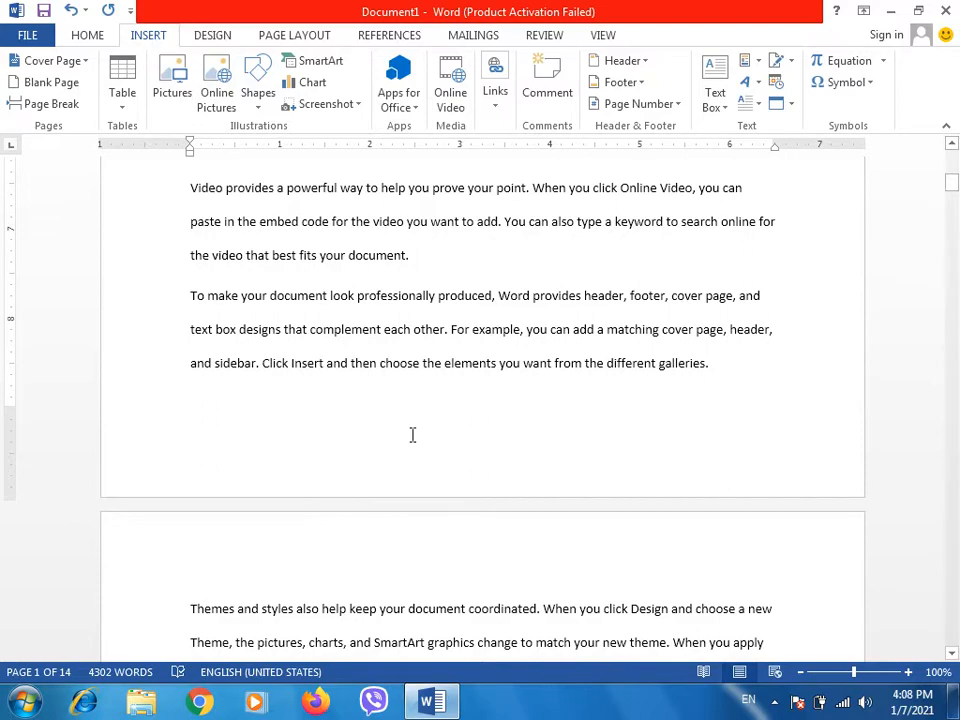
{"action": "left_click", "coordinate": [358, 274]}
{"action": "key", "text": "Up"}
{"action": "key", "text": "Up"}
{"action": "key", "text": "Up"}
{"action": "key", "text": "Up"}
{"action": "key", "text": "Up"}
{"action": "key", "text": "Up"}
{"action": "key", "text": "Up"}
{"action": "key", "text": "Up"}
{"action": "key", "text": "Up"}
{"action": "key", "text": "Up"}
{"action": "key", "text": "Up"}
{"action": "key", "text": "Up"}
{"action": "key", "text": "Up"}
{"action": "key", "text": "Up"}
{"action": "key", "text": "Up"}
{"action": "key", "text": "Up"}
{"action": "key", "text": "Up"}
{"action": "key", "text": "Up"}
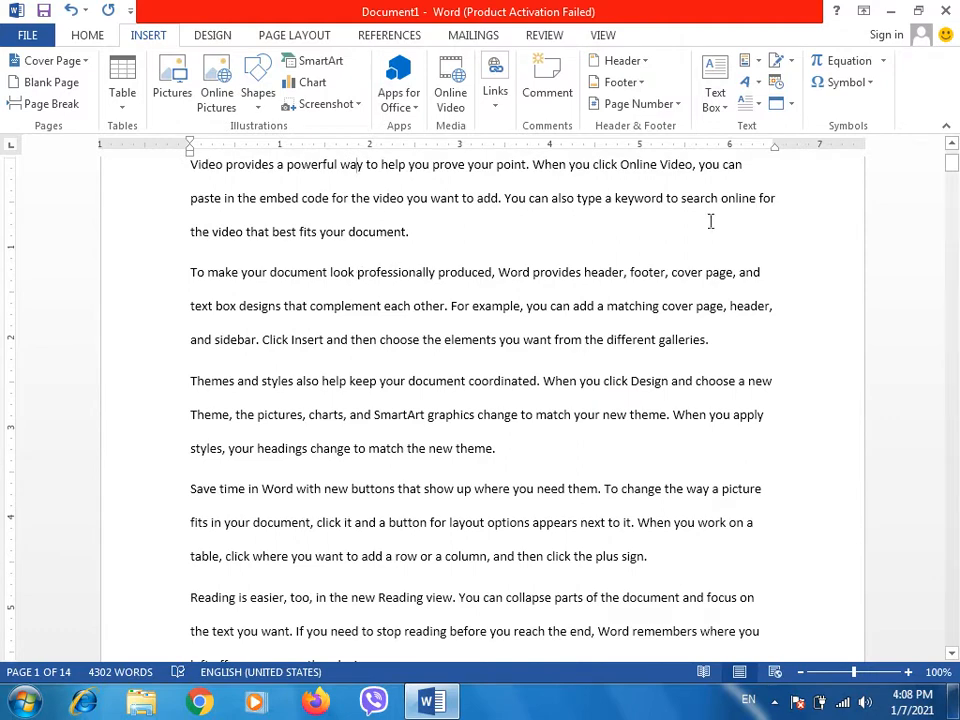
{"action": "scroll", "coordinate": [356, 190], "scroll_direction": "up", "scroll_amount": 2}
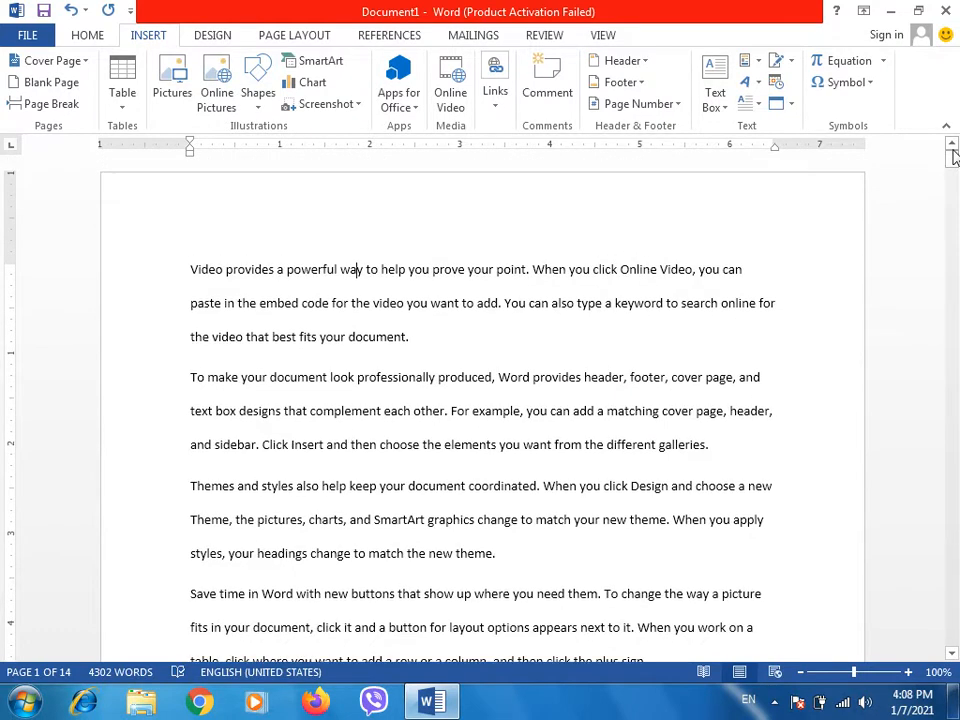
Insert a built-in Blank header reading "Sky Bridge Academy" and return to the body text
{"action": "left_click", "coordinate": [468, 281]}
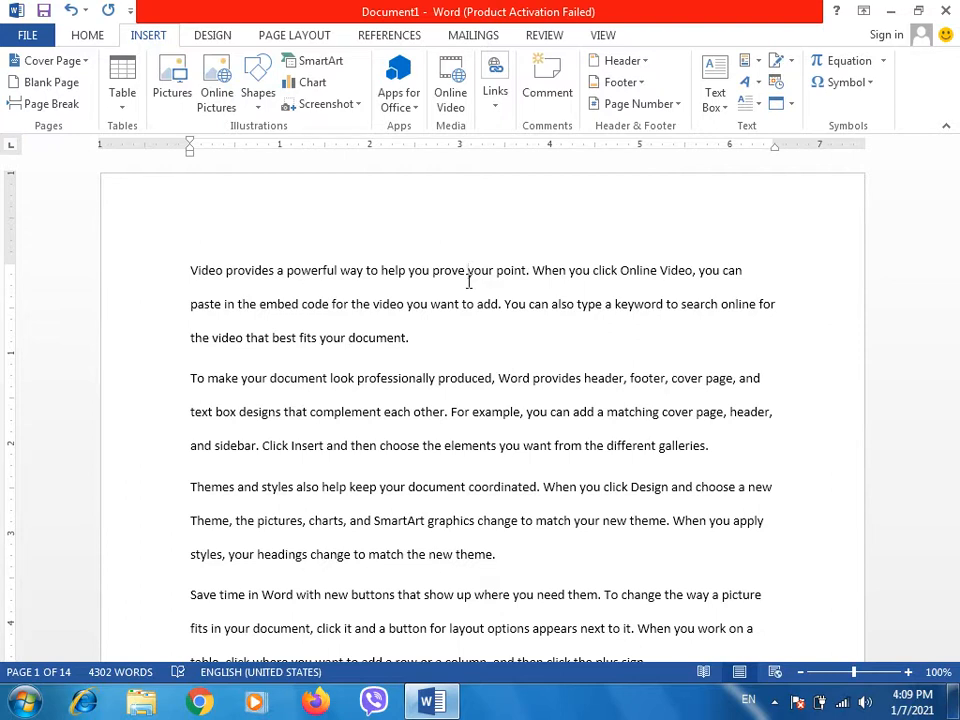
{"action": "left_click", "coordinate": [645, 61]}
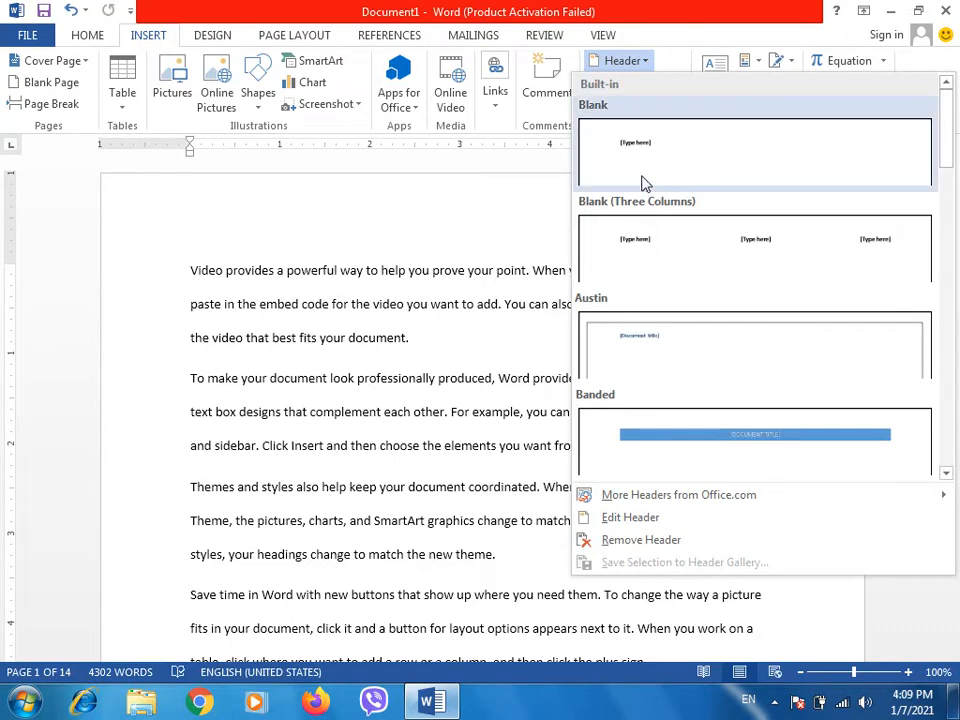
{"action": "left_click", "coordinate": [643, 182]}
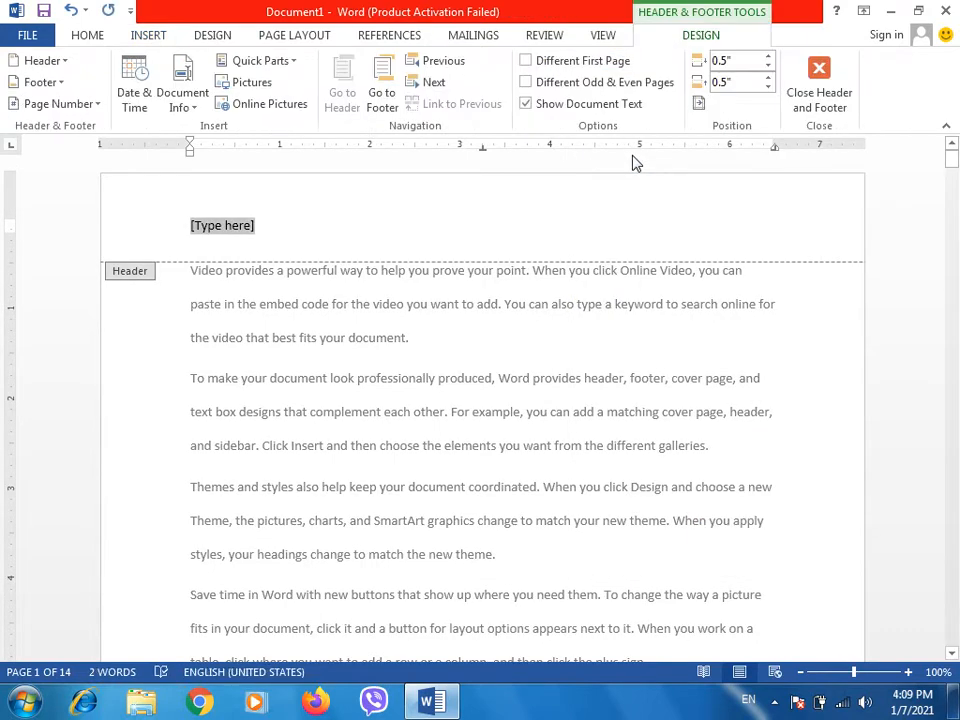
{"action": "type", "text": "Sky Bridge Academy"}
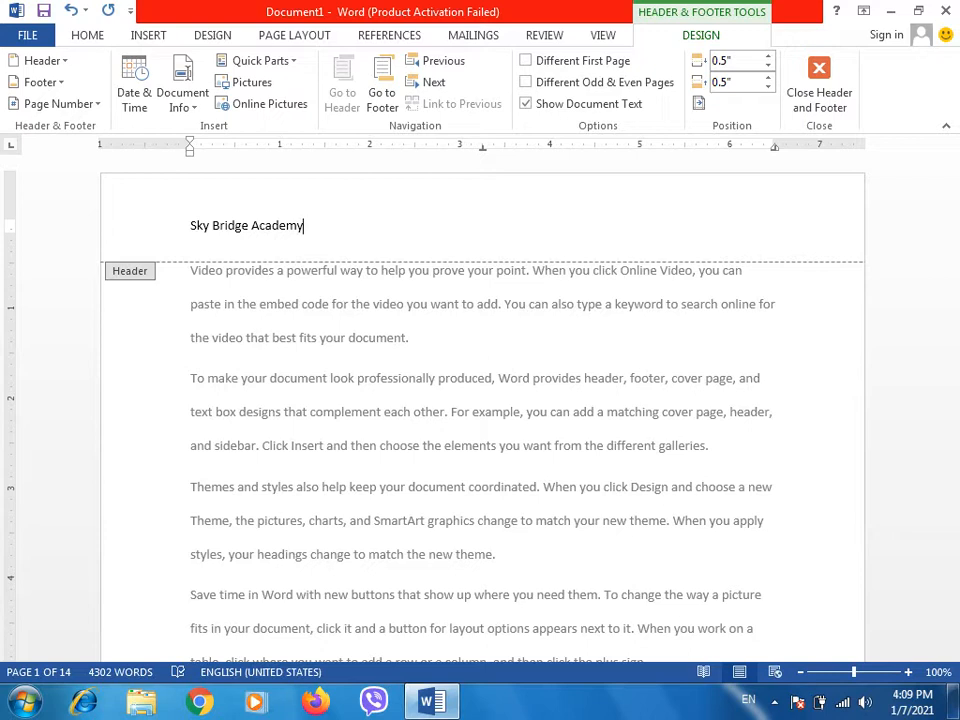
{"action": "double_click", "coordinate": [467, 270]}
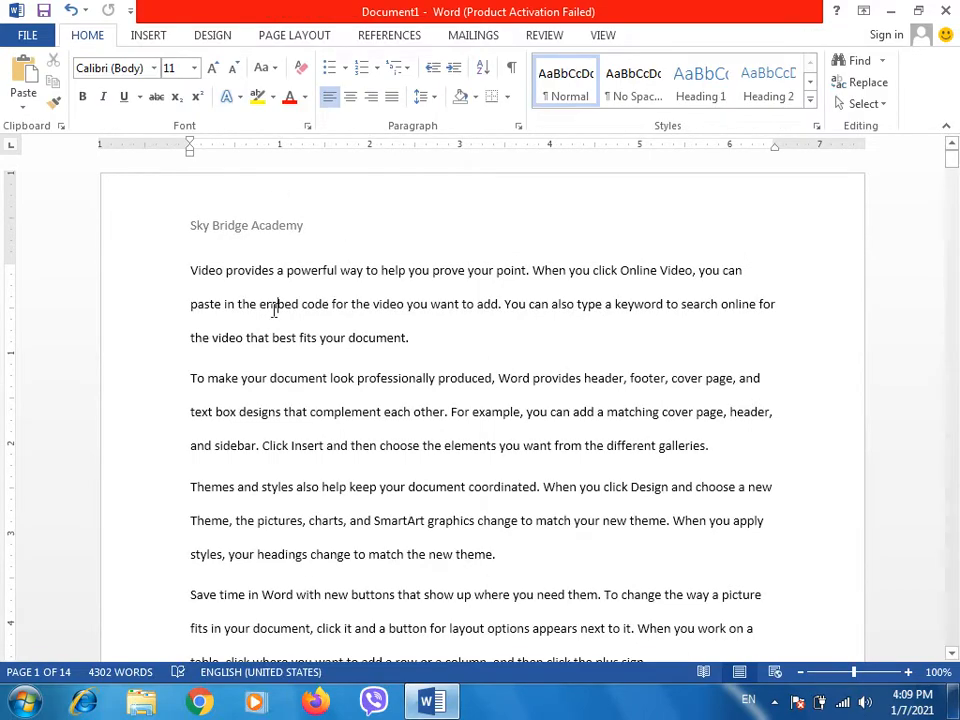
Check the header on the following pages, briefly open it for editing on page 5, and return to page 1
{"action": "scroll", "coordinate": [273, 310], "scroll_direction": "down", "scroll_amount": 10}
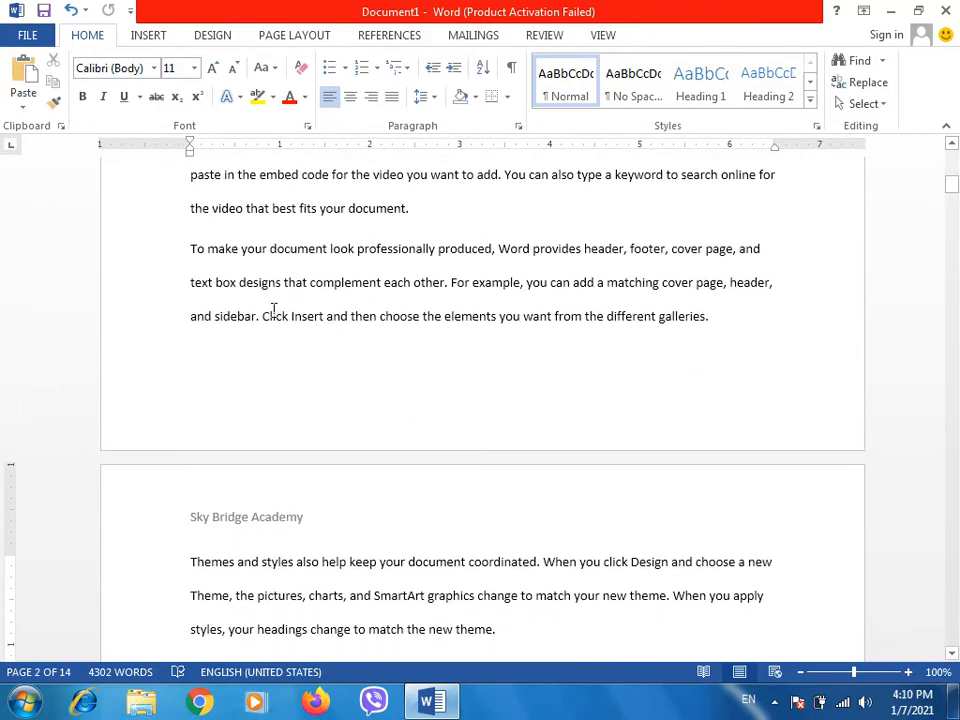
{"action": "scroll", "coordinate": [273, 310], "scroll_direction": "down", "scroll_amount": 10}
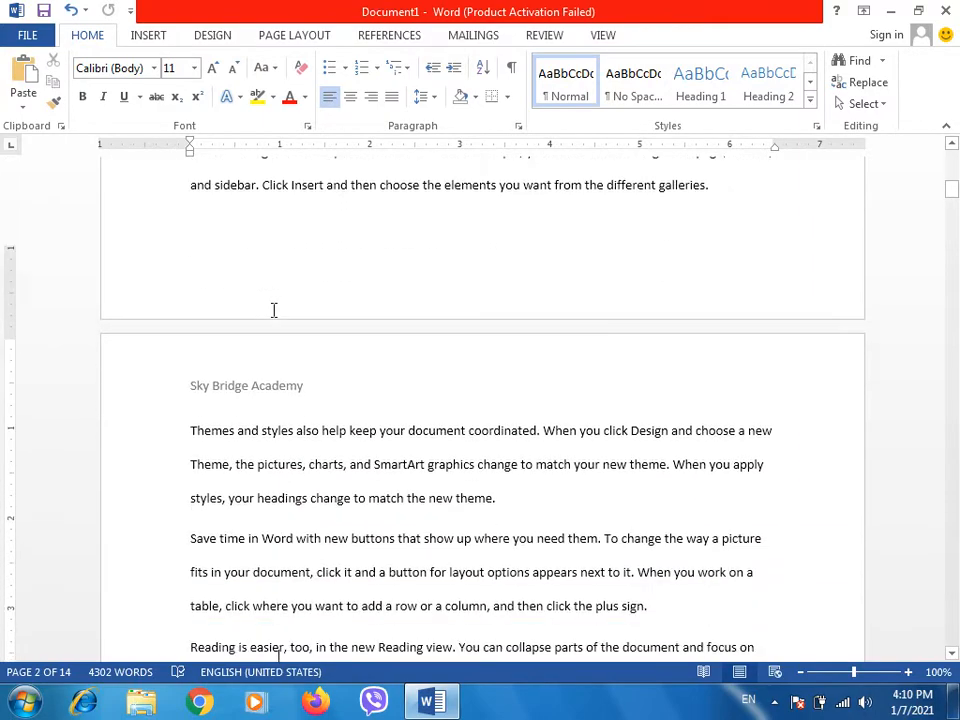
{"action": "scroll", "coordinate": [273, 310], "scroll_direction": "down", "scroll_amount": 6}
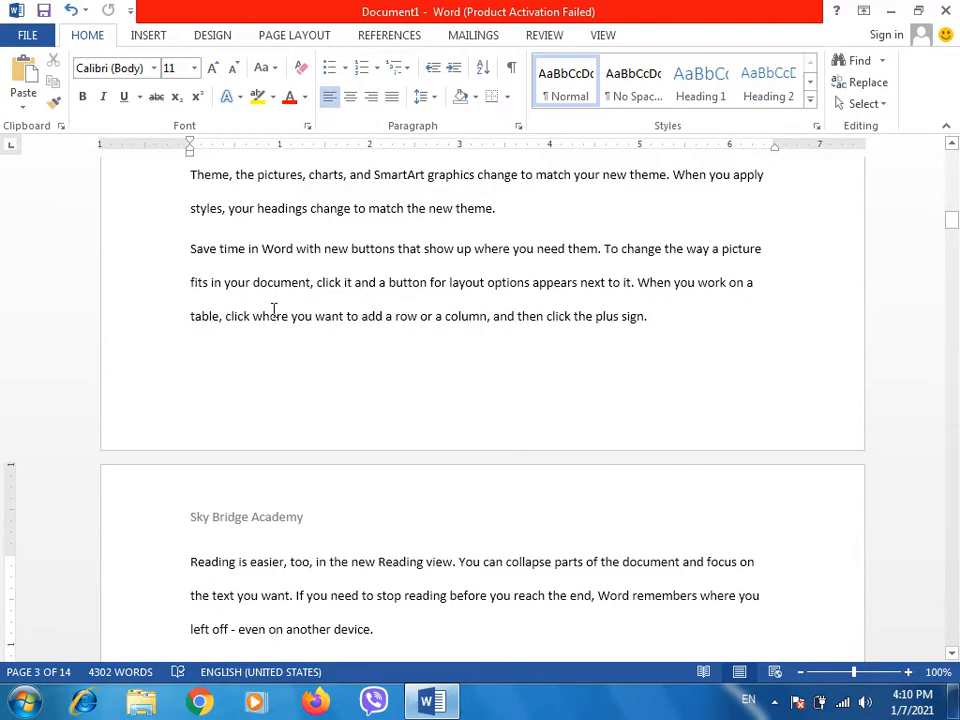
{"action": "scroll", "coordinate": [273, 310], "scroll_direction": "down", "scroll_amount": 1}
{"action": "scroll", "coordinate": [273, 310], "scroll_direction": "down", "scroll_amount": 10}
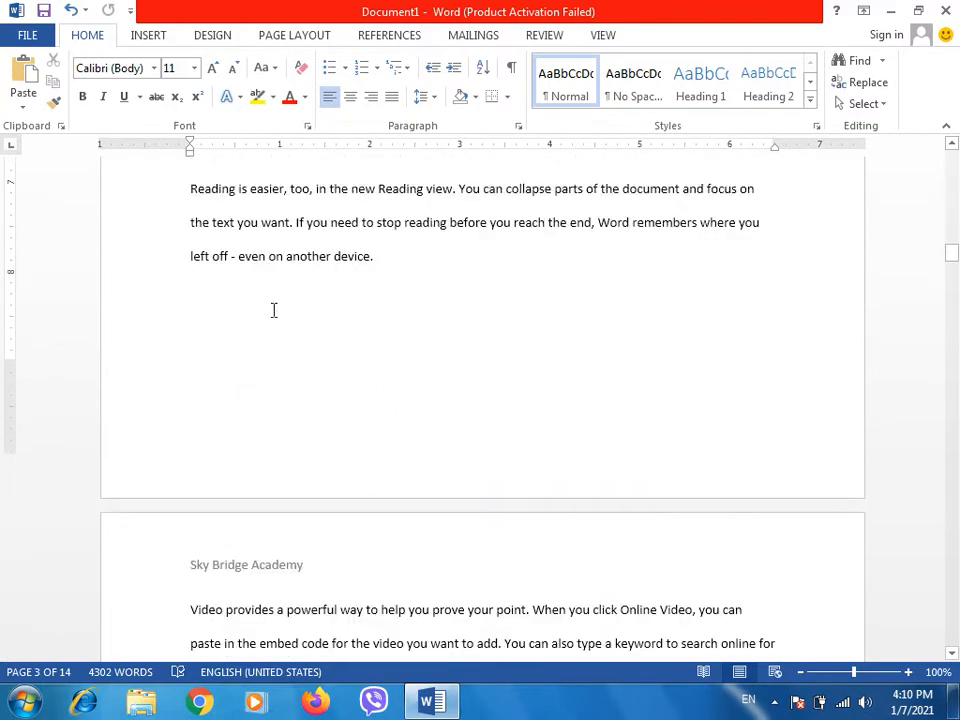
{"action": "scroll", "coordinate": [273, 310], "scroll_direction": "down", "scroll_amount": 20}
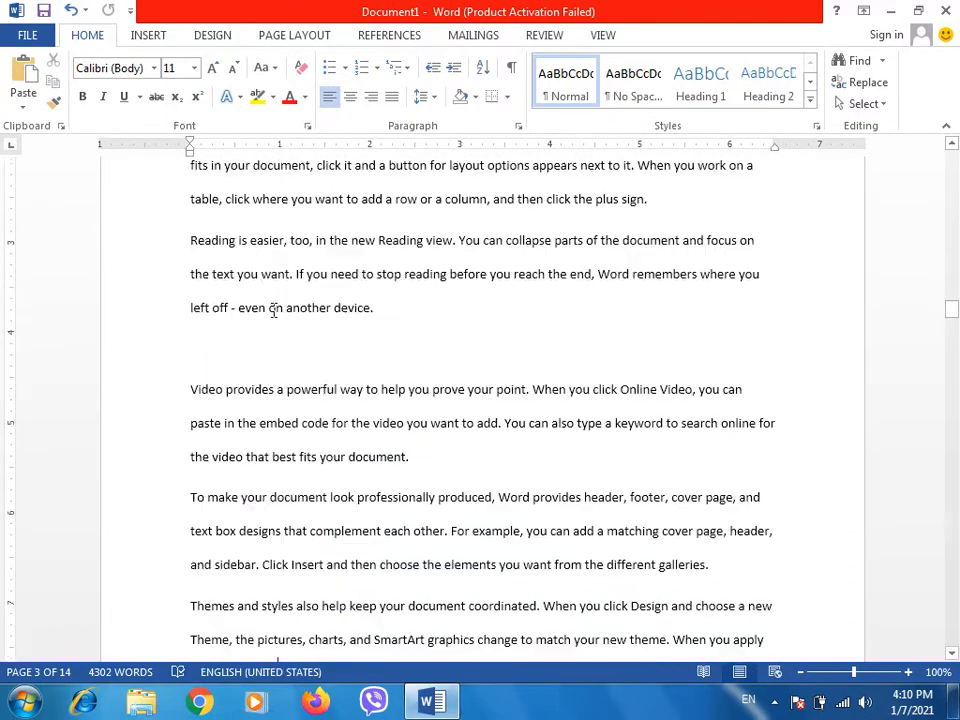
{"action": "scroll", "coordinate": [273, 310], "scroll_direction": "up", "scroll_amount": 10}
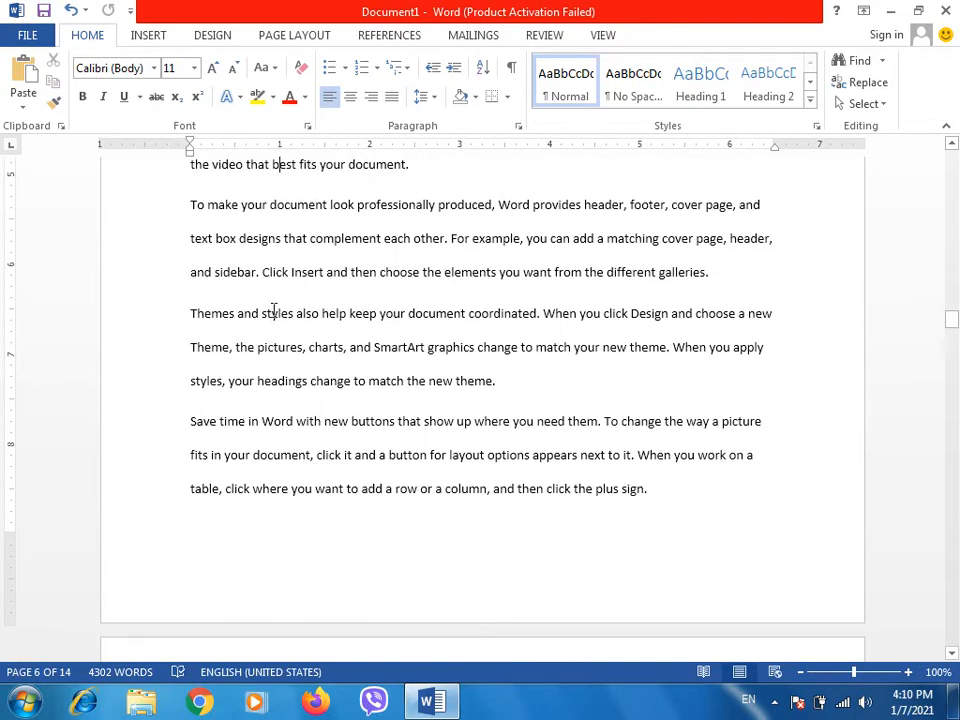
{"action": "scroll", "coordinate": [273, 310], "scroll_direction": "up", "scroll_amount": 4}
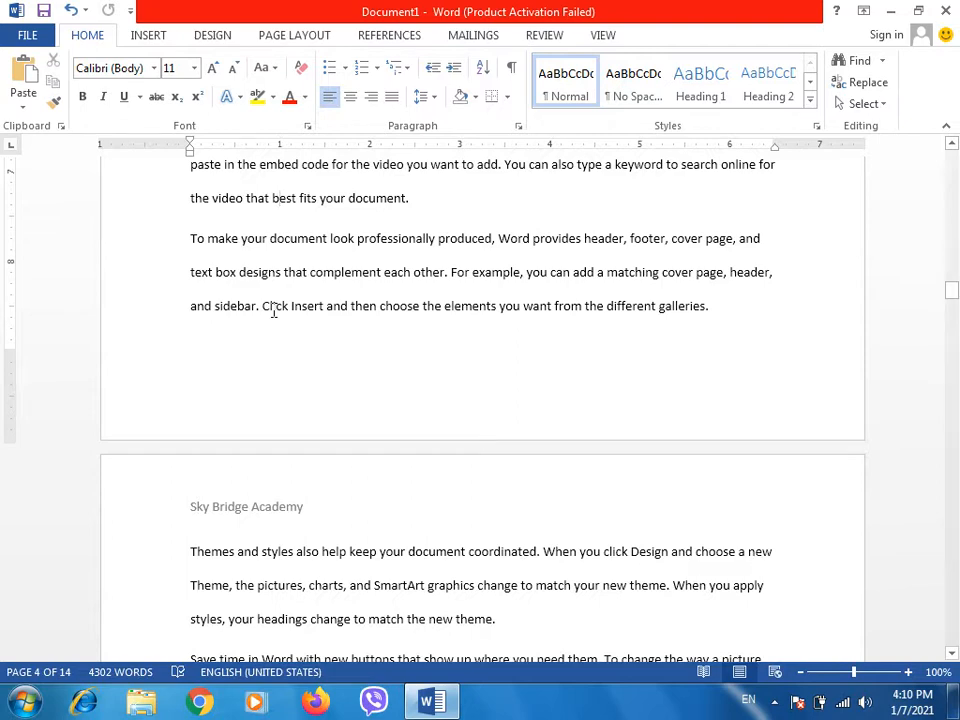
{"action": "double_click", "coordinate": [272, 505]}
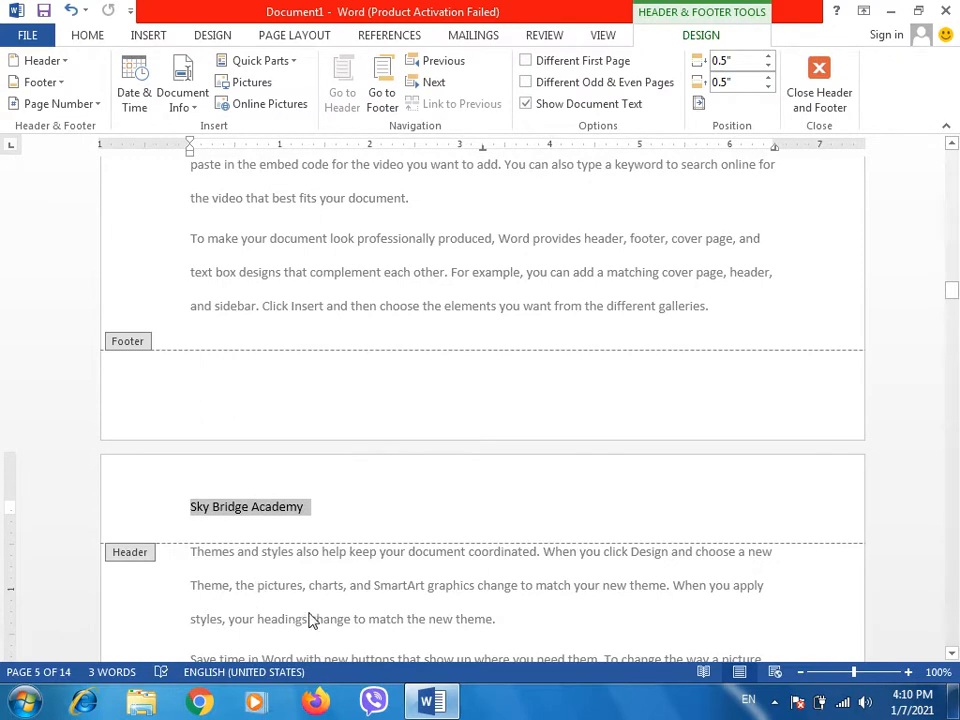
{"action": "double_click", "coordinate": [273, 551]}
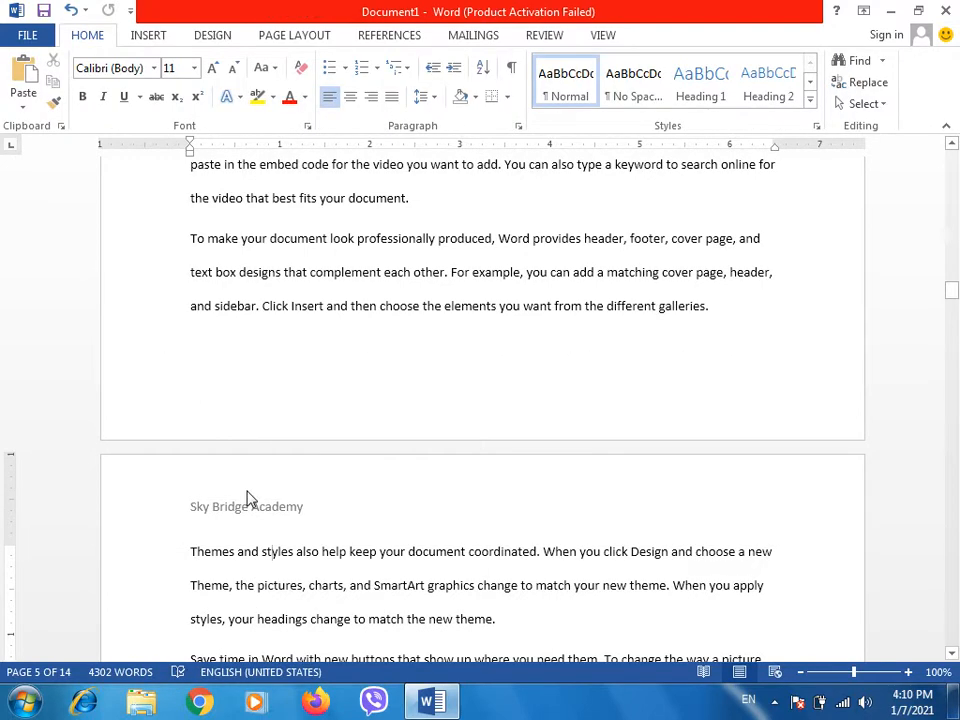
{"action": "scroll", "coordinate": [248, 495], "scroll_direction": "up", "scroll_amount": 10}
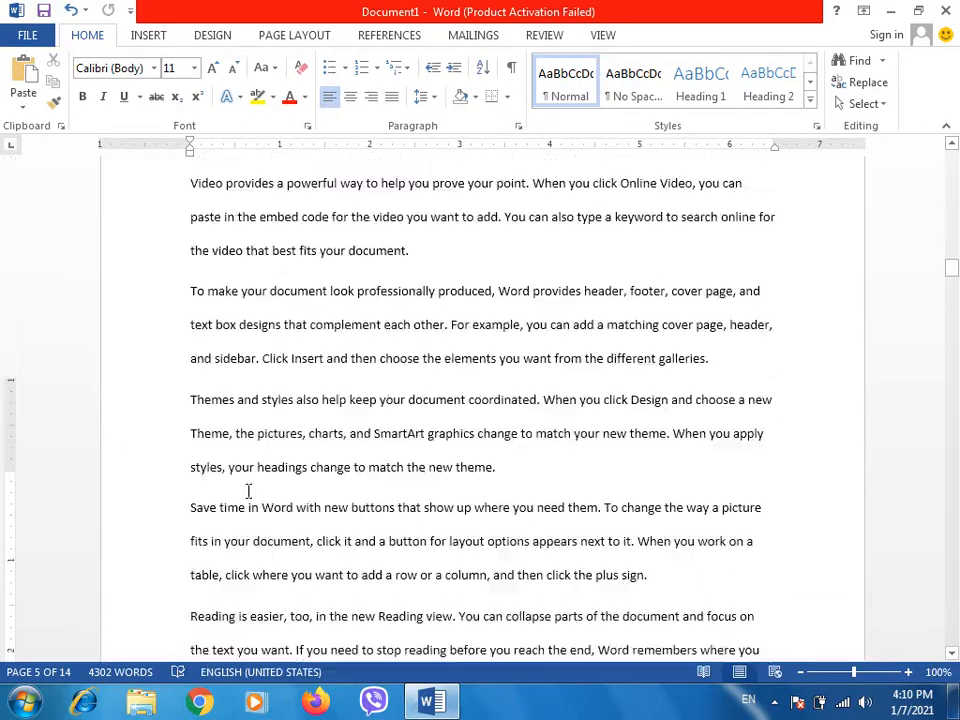
{"action": "scroll", "coordinate": [248, 491], "scroll_direction": "up", "scroll_amount": 20}
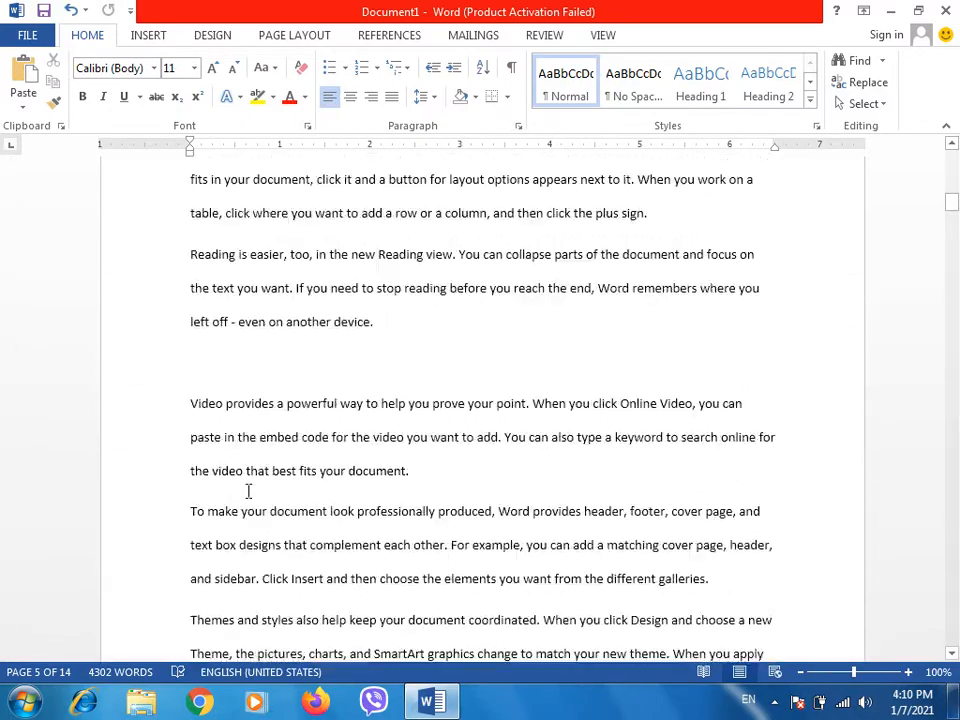
{"action": "scroll", "coordinate": [248, 491], "scroll_direction": "up", "scroll_amount": 8}
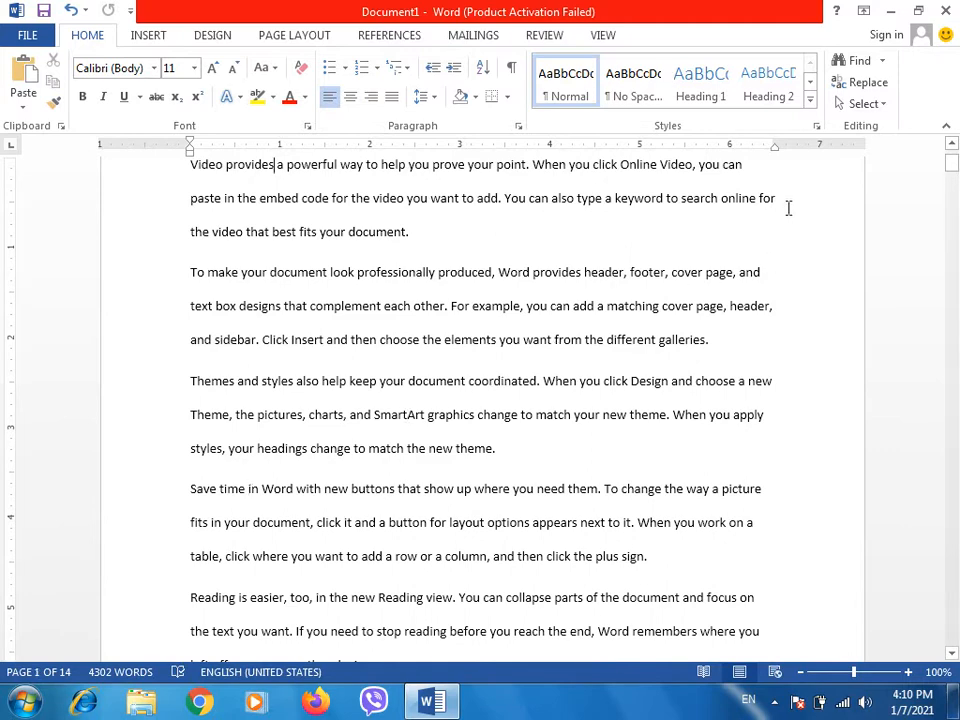
Append the academy's location after "Sky Bridge Academy" in the page 1 header, separated by a comma, and return to the body text
{"action": "left_click_drag", "start_coordinate": [953, 165], "coordinate": [953, 155]}
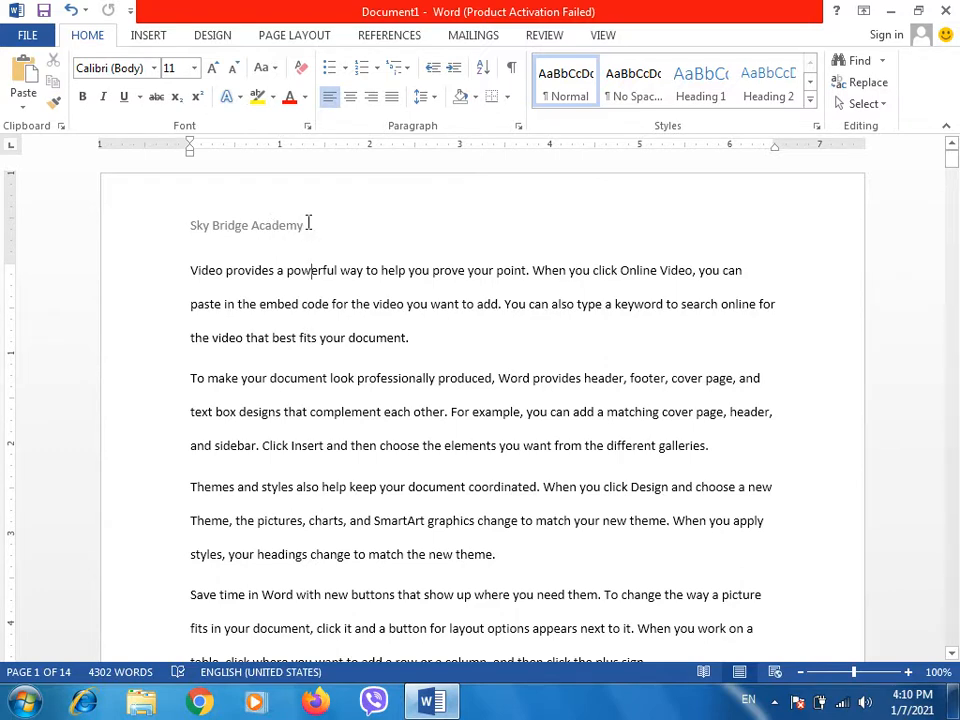
{"action": "double_click", "coordinate": [309, 224]}
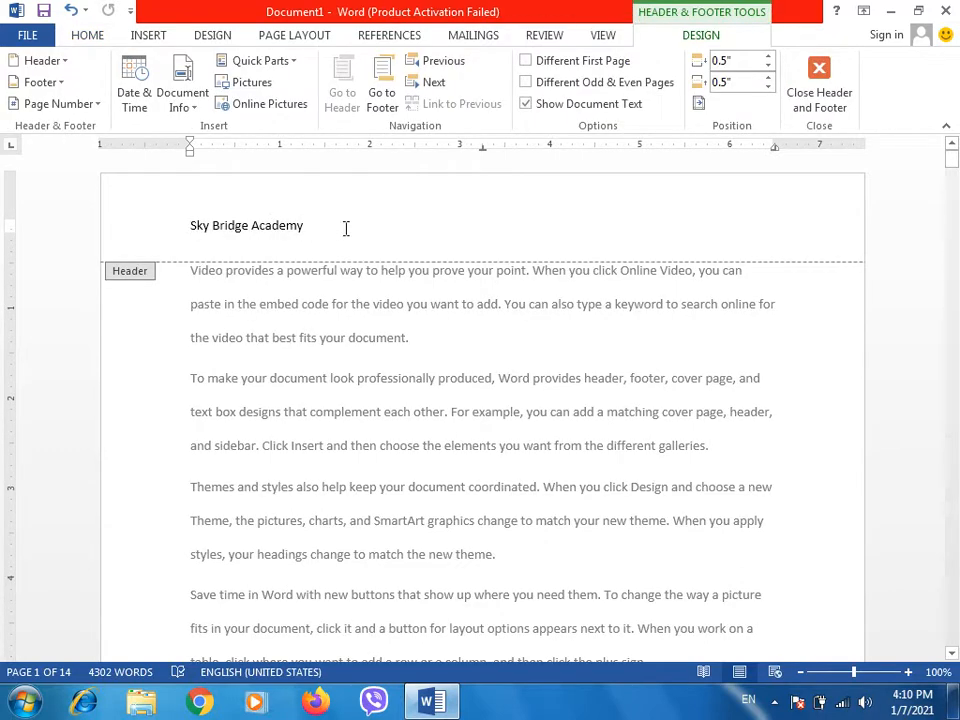
{"action": "left_click", "coordinate": [337, 228]}
{"action": "type", "text": ", ZGonga"}
{"action": "key", "text": "BackSpace"}
{"action": "key", "text": "BackSpace"}
{"action": "key", "text": "BackSpace"}
{"action": "key", "text": "BackSpace"}
{"action": "key", "text": "BackSpace"}
{"action": "key", "text": "BackSpace"}
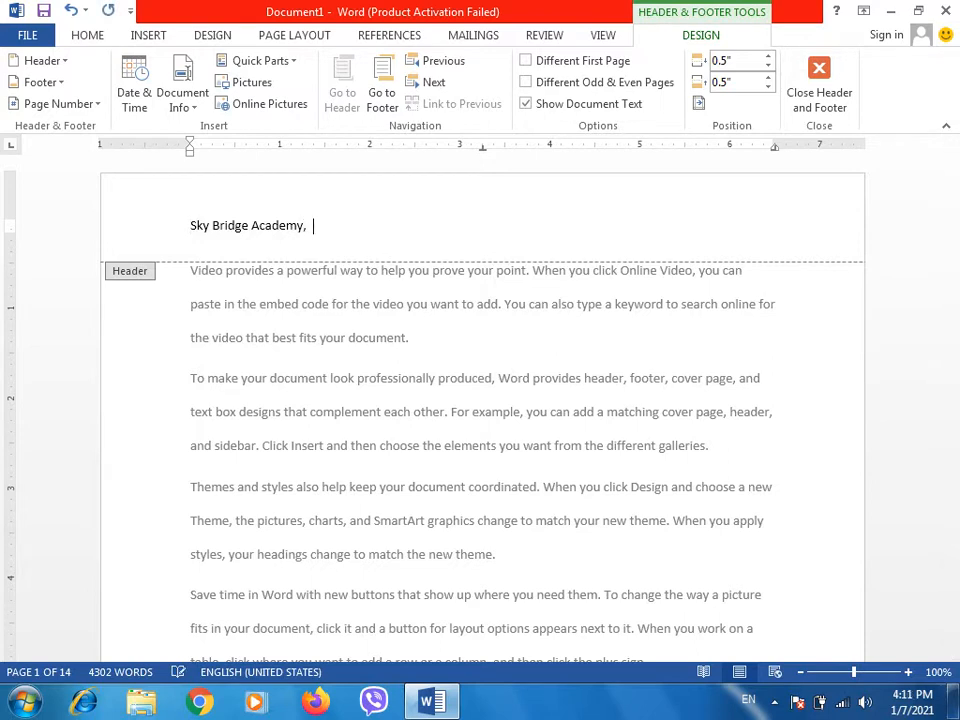
{"action": "type", "text": "Gongabu Chowk,"}
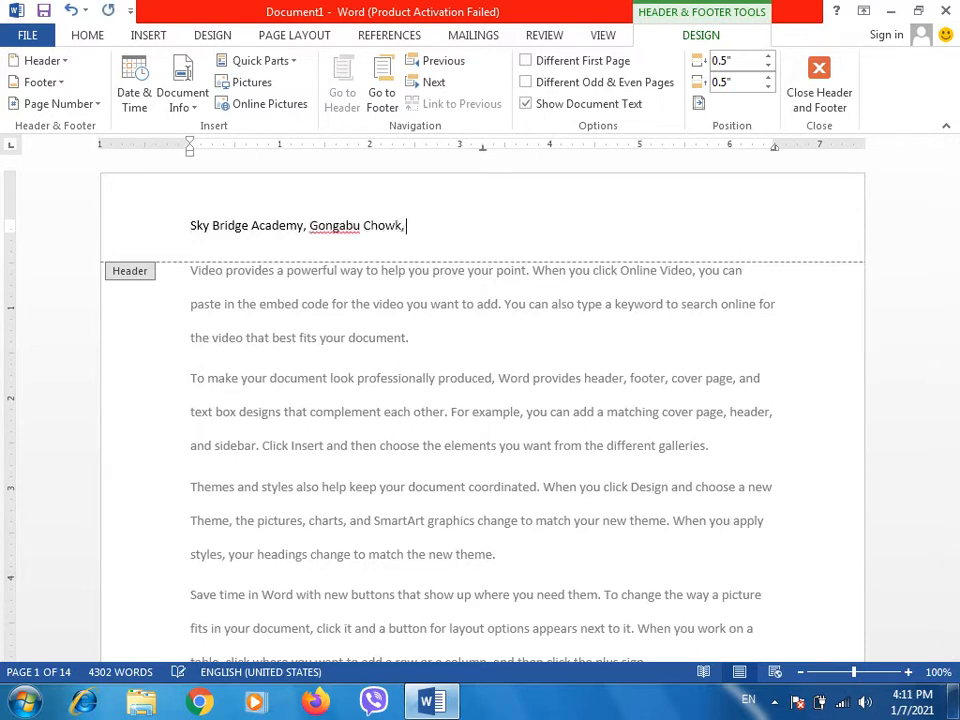
{"action": "type", "text": " kathmandu"}
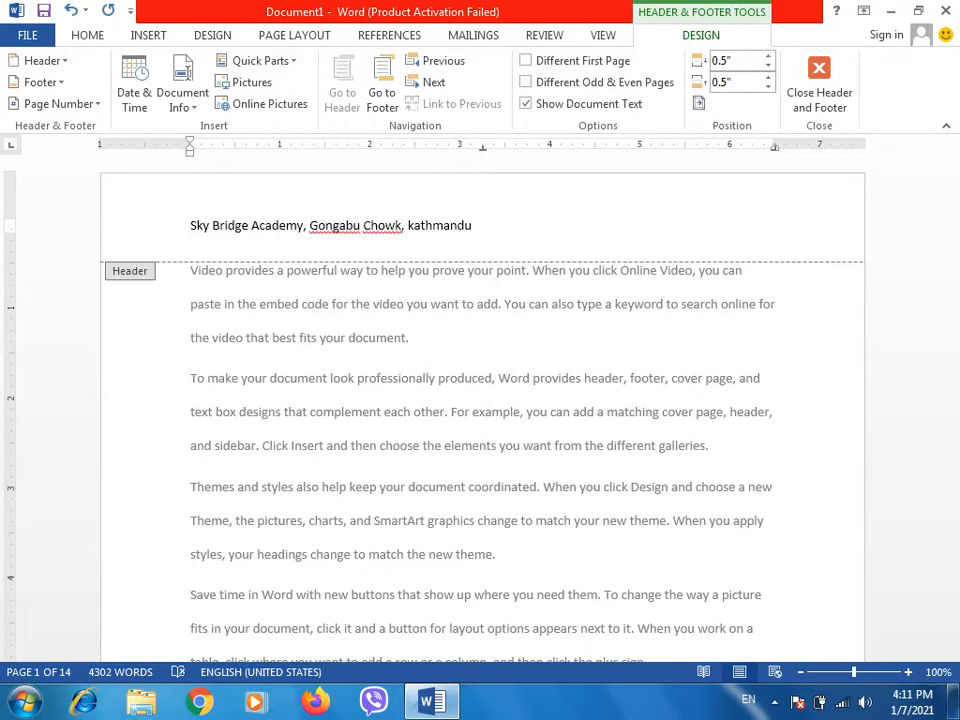
{"action": "double_click", "coordinate": [313, 270]}
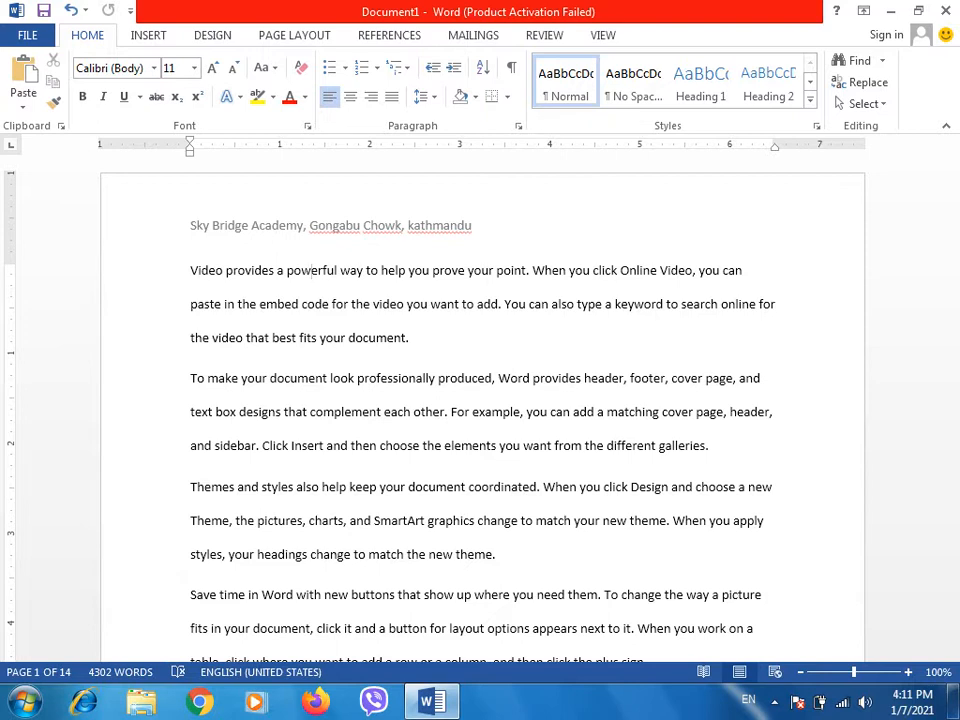
Remove the header from all pages of the document
{"action": "left_click", "coordinate": [350, 337]}
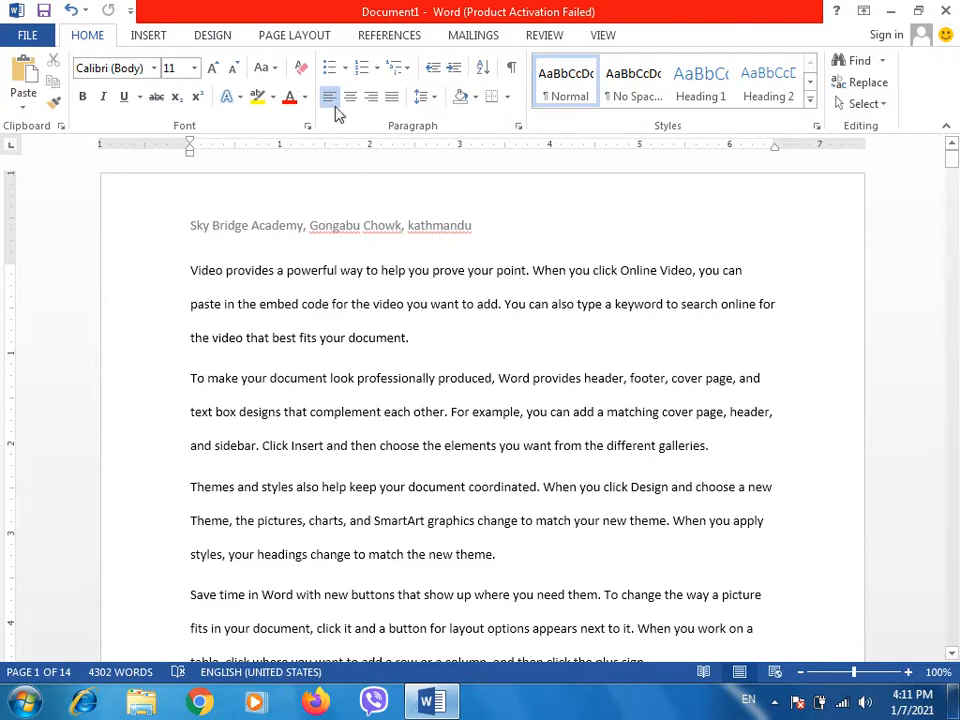
{"action": "left_click", "coordinate": [157, 38]}
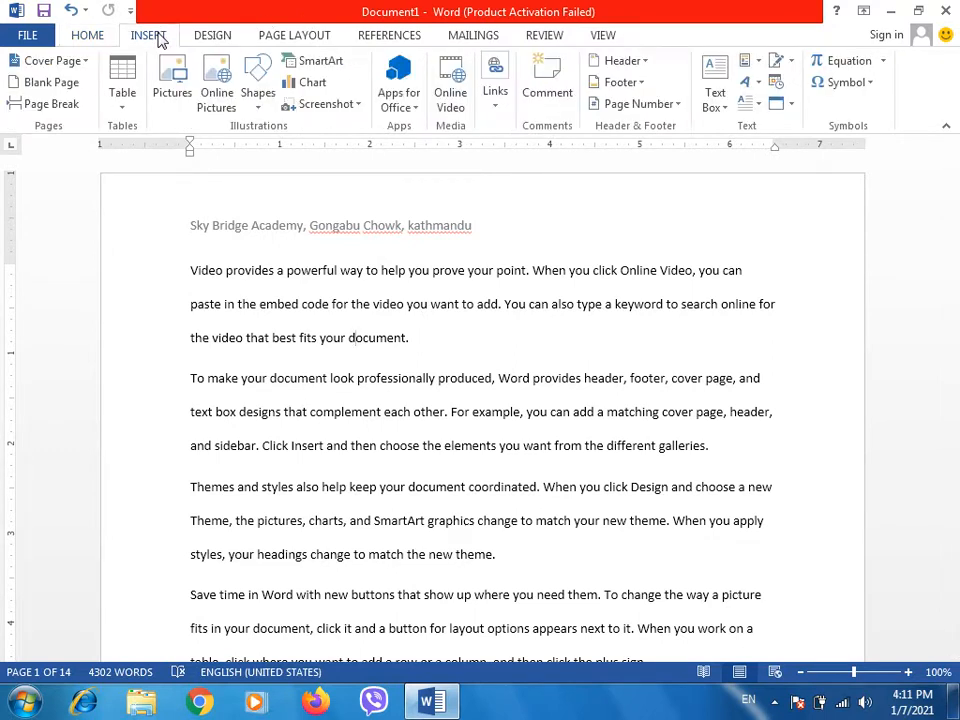
{"action": "left_click", "coordinate": [624, 62]}
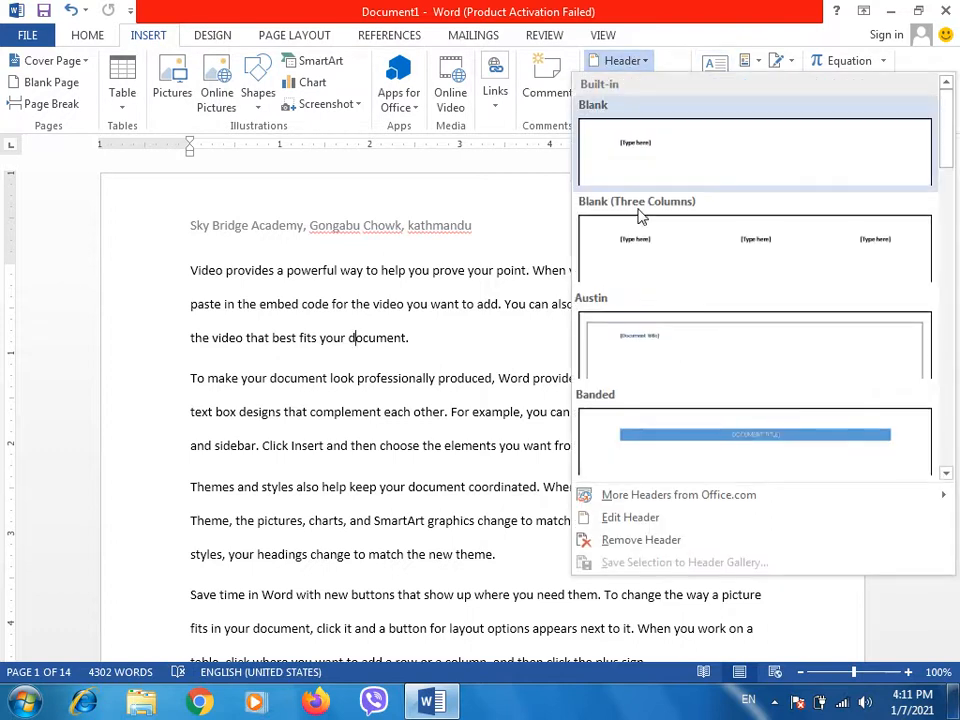
{"action": "left_click", "coordinate": [636, 545]}
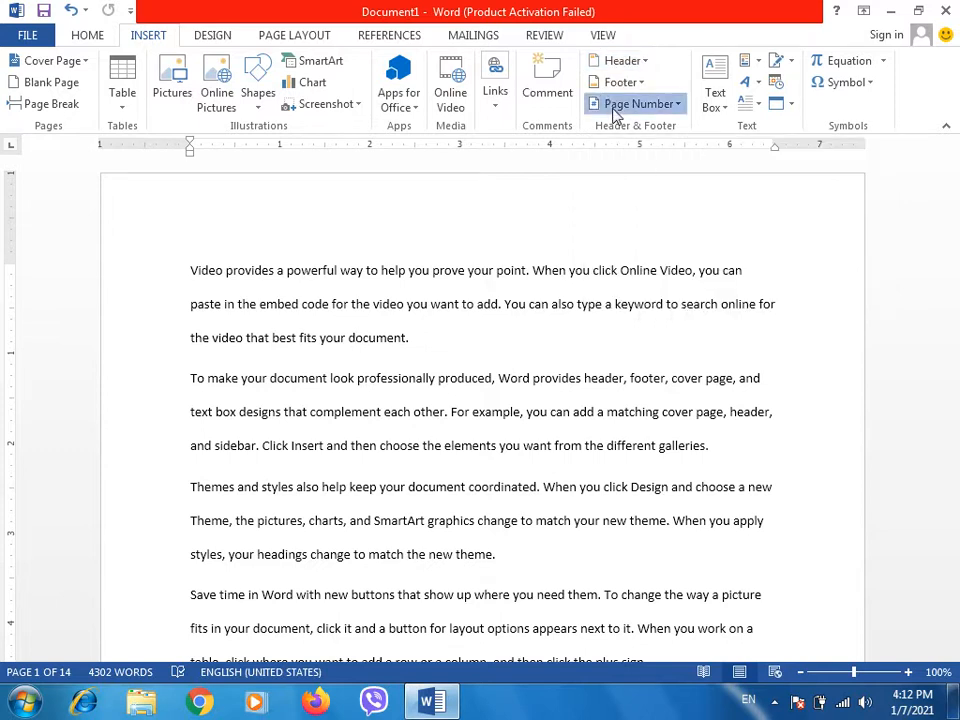
{"action": "left_click", "coordinate": [615, 107]}
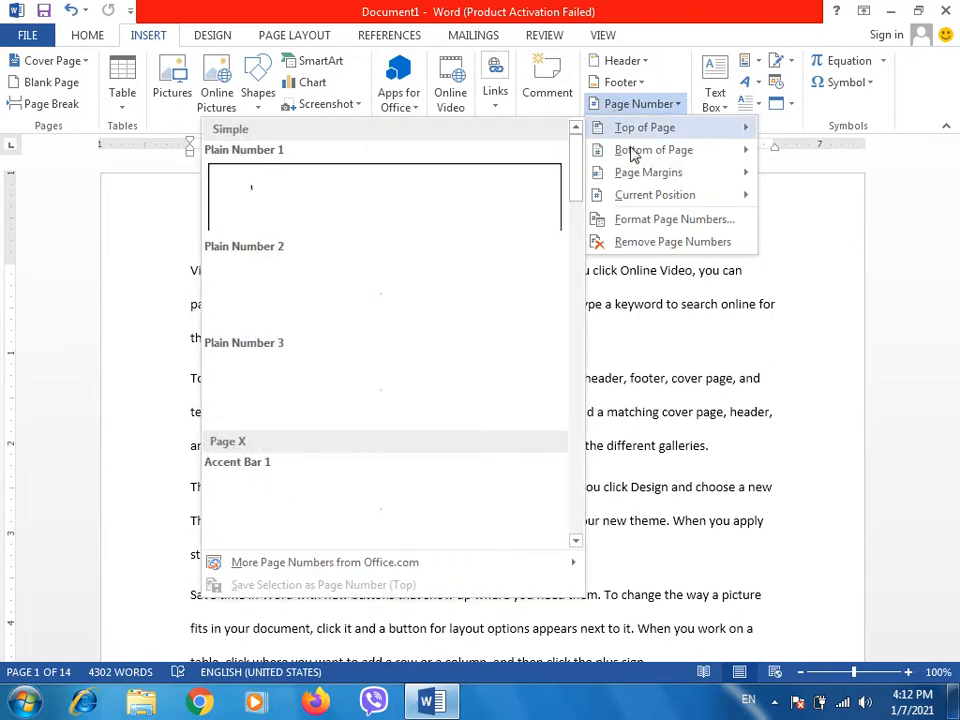
{"action": "mouse_move", "coordinate": [640, 174]}
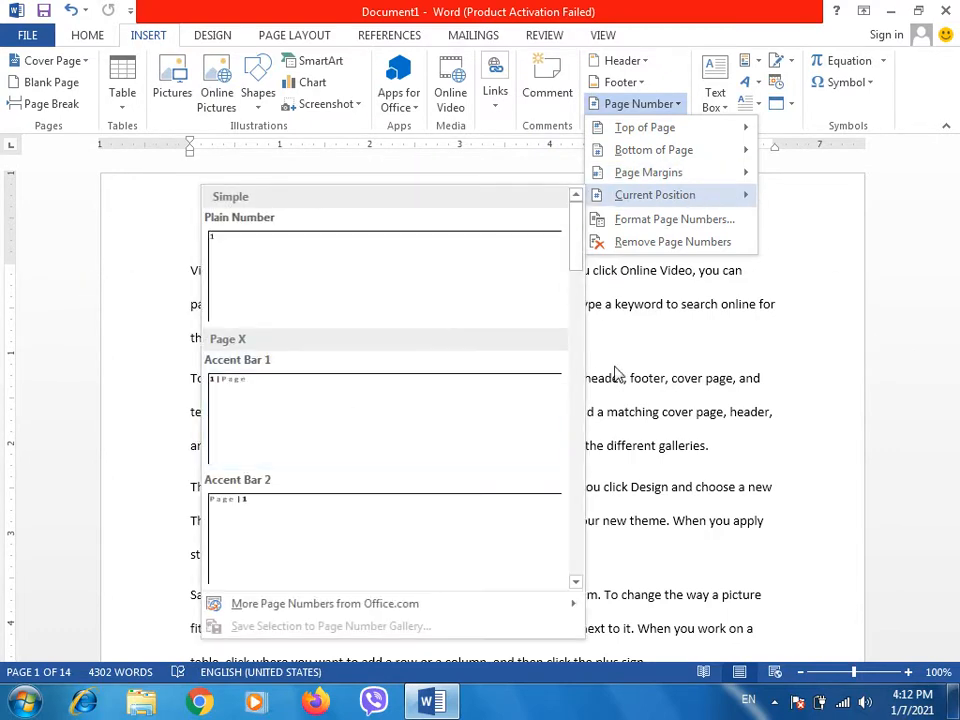
{"action": "left_click", "coordinate": [616, 366]}
{"action": "left_click", "coordinate": [350, 339]}
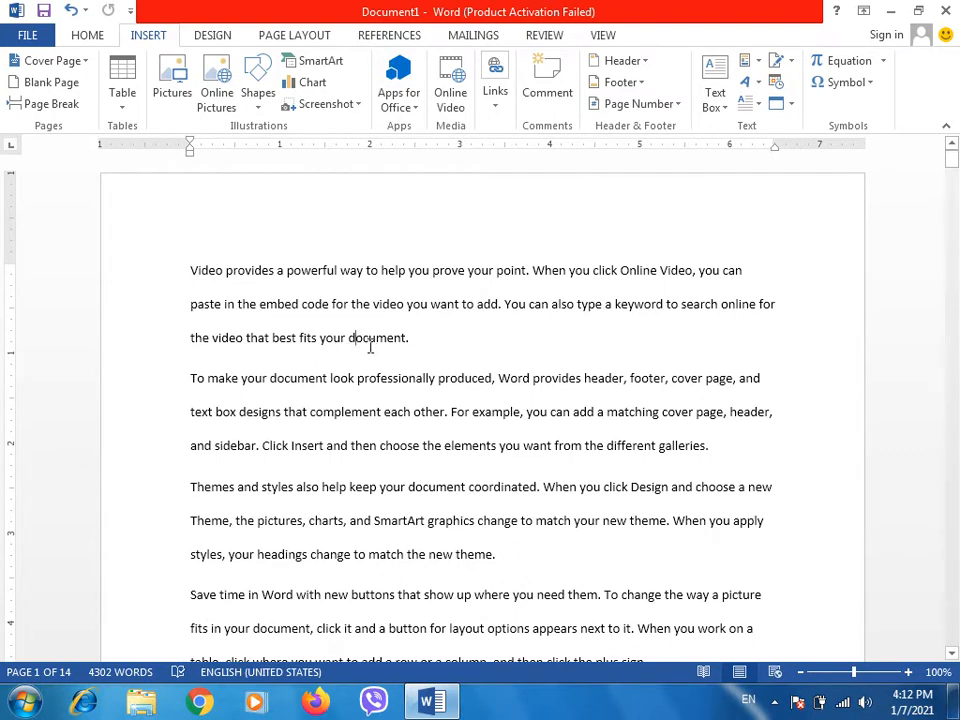
Insert a Plain Number 2 page number at the top of the pages and return to the body text
{"action": "left_click", "coordinate": [634, 104]}
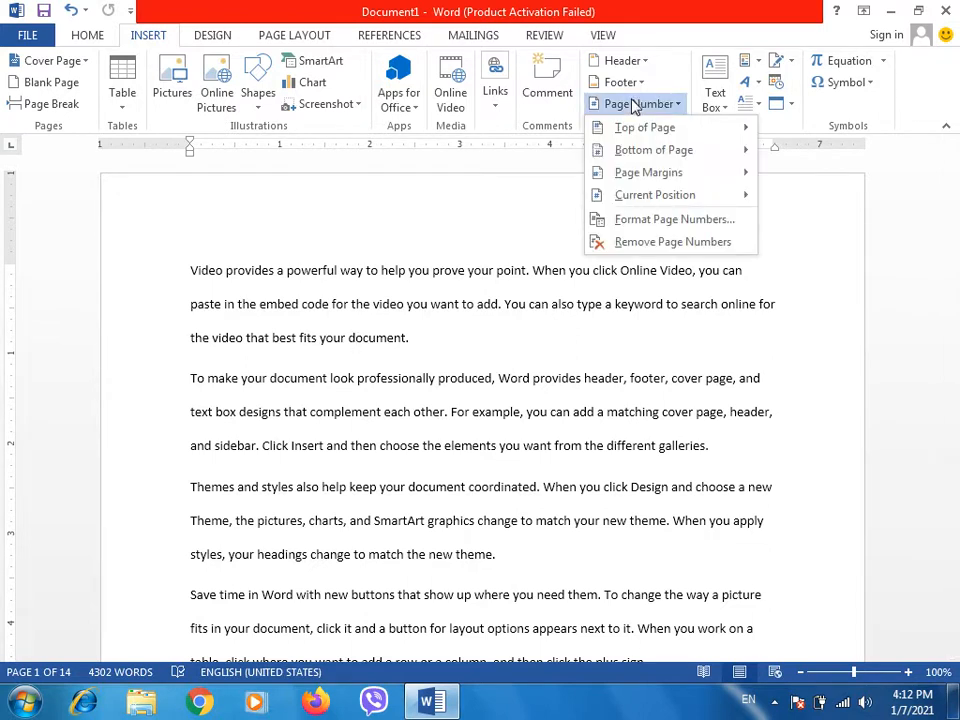
{"action": "mouse_move", "coordinate": [648, 128]}
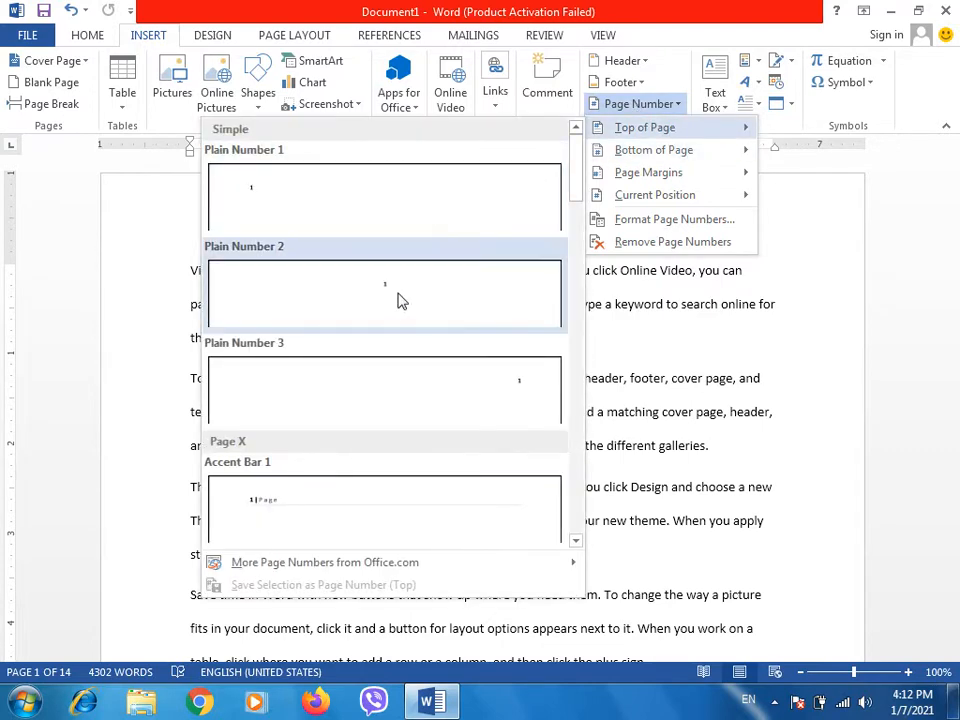
{"action": "left_click", "coordinate": [400, 301]}
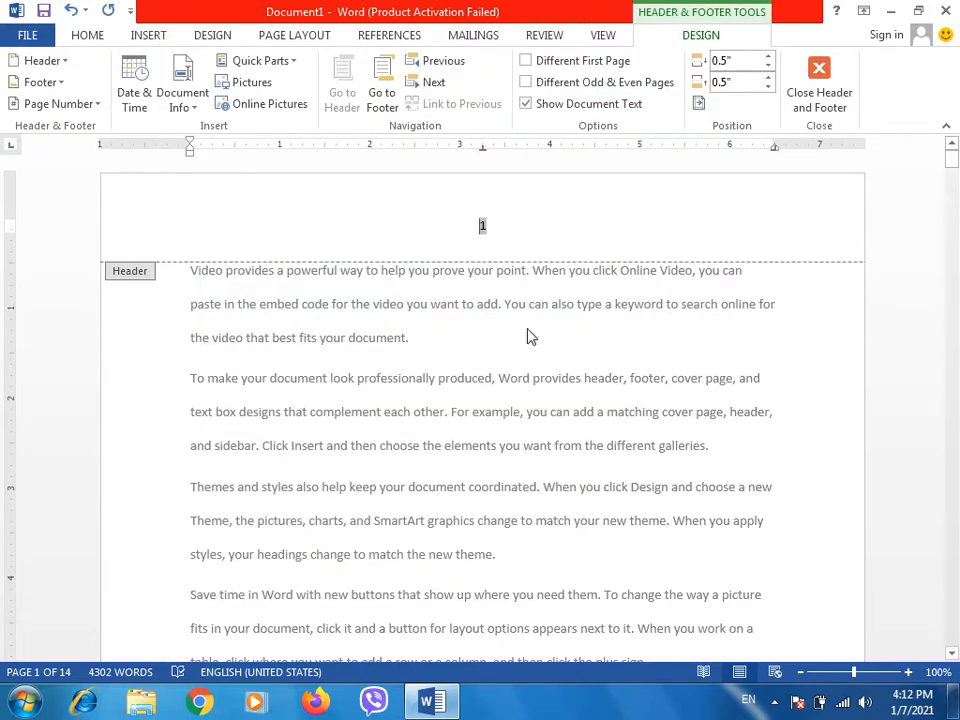
{"action": "left_click", "coordinate": [538, 243]}
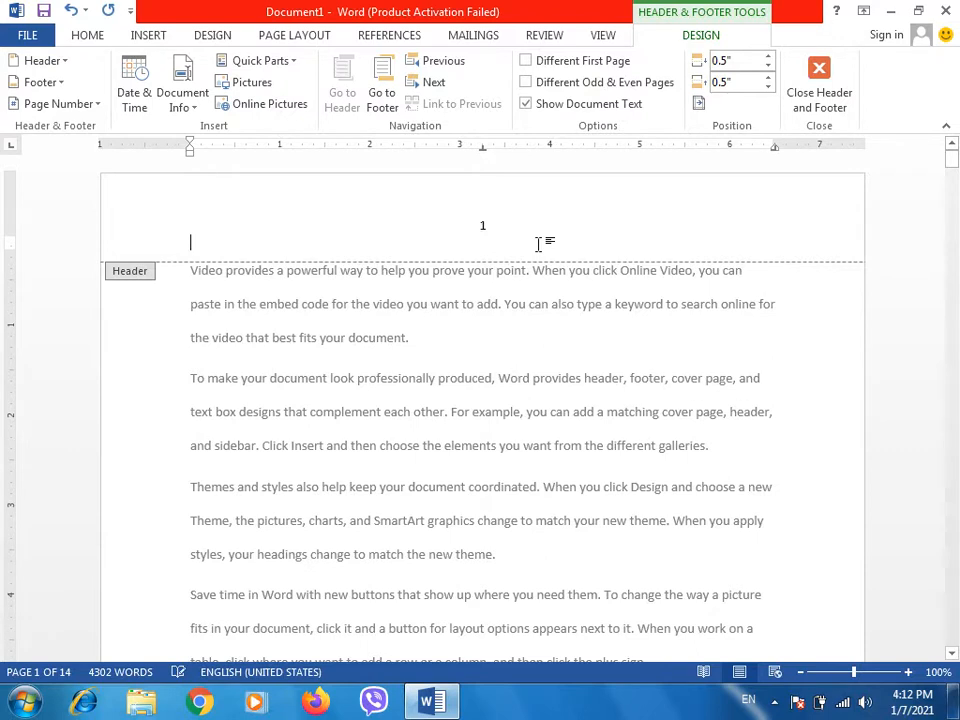
{"action": "double_click", "coordinate": [465, 364]}
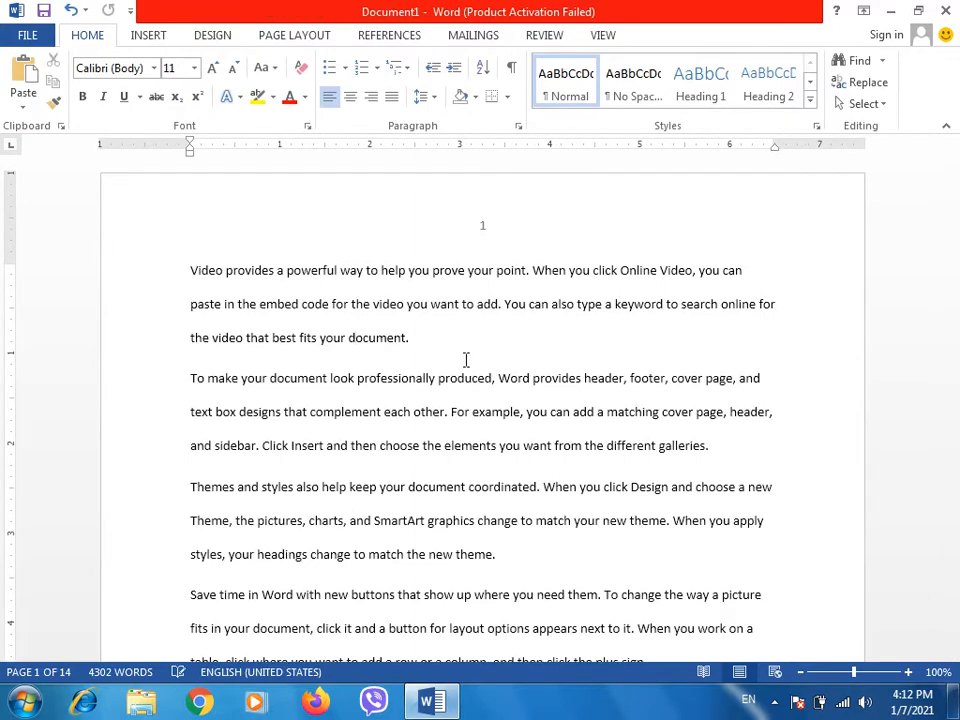
Check the page numbers in the headers of pages 1 to 4 and return to page 1
{"action": "key", "text": "Down"}
{"action": "key", "text": "Down"}
{"action": "key", "text": "Down"}
{"action": "key", "text": "Down"}
{"action": "key", "text": "Down"}
{"action": "key", "text": "Down"}
{"action": "key", "text": "Down"}
{"action": "key", "text": "Down"}
{"action": "key", "text": "Down"}
{"action": "key", "text": "Down"}
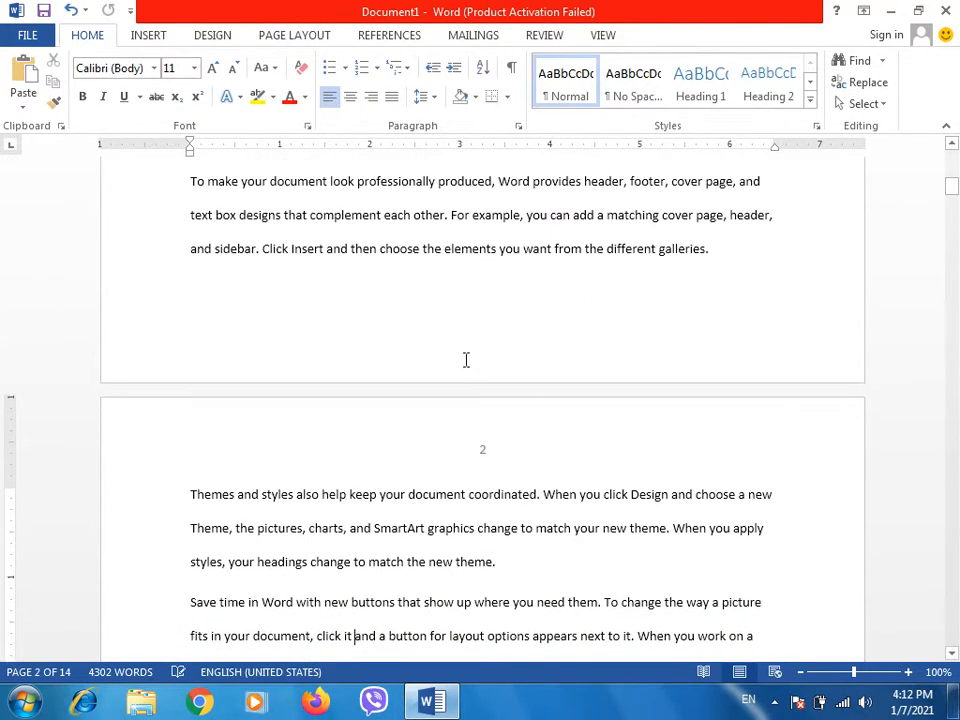
{"action": "key", "text": "Down"}
{"action": "key", "text": "Down"}
{"action": "key", "text": "Down"}
{"action": "key", "text": "Down"}
{"action": "key", "text": "Down"}
{"action": "key", "text": "Down"}
{"action": "key", "text": "Down"}
{"action": "key", "text": "Down"}
{"action": "key", "text": "Down"}
{"action": "key", "text": "Down"}
{"action": "key", "text": "Down"}
{"action": "key", "text": "Down"}
{"action": "key", "text": "Down"}
{"action": "key", "text": "Down"}
{"action": "key", "text": "Down"}
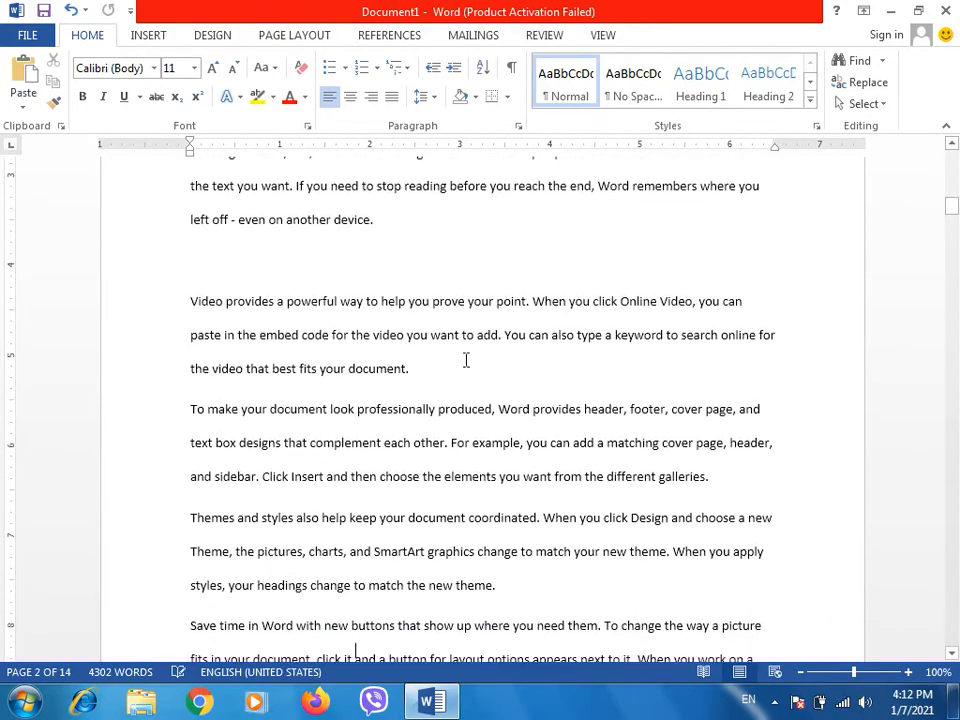
{"action": "key", "text": "Down"}
{"action": "key", "text": "Down"}
{"action": "key", "text": "Down"}
{"action": "key", "text": "Down"}
{"action": "key", "text": "Down"}
{"action": "key", "text": "Down"}
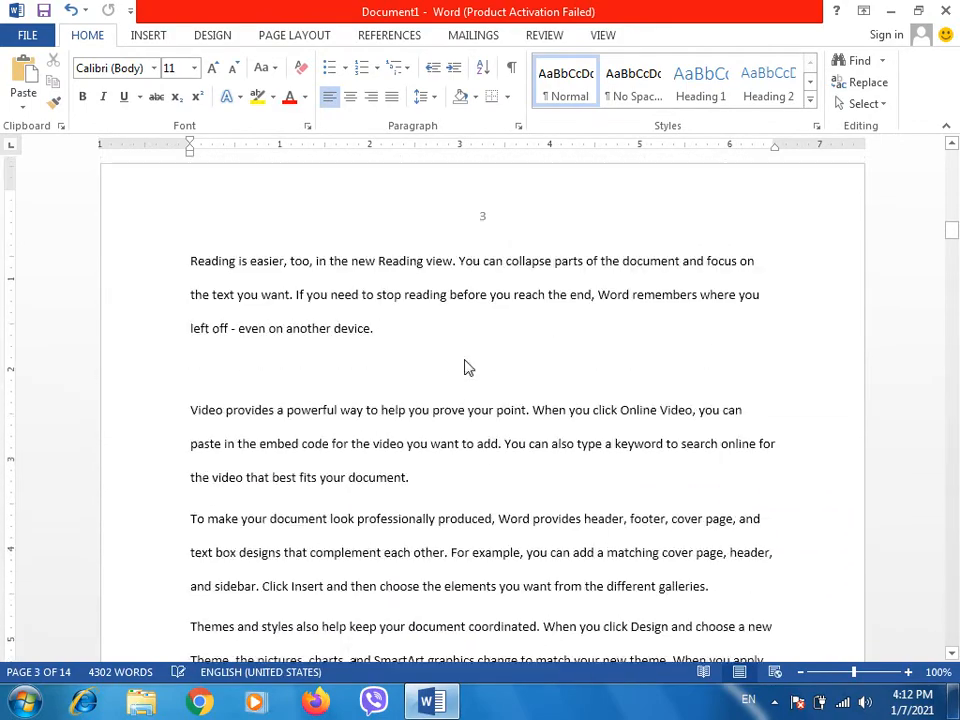
{"action": "key", "text": "Down"}
{"action": "key", "text": "Down"}
{"action": "key", "text": "Down"}
{"action": "key", "text": "Down"}
{"action": "key", "text": "Down"}
{"action": "key", "text": "Down"}
{"action": "key", "text": "Down"}
{"action": "key", "text": "Down"}
{"action": "key", "text": "Down"}
{"action": "key", "text": "Down"}
{"action": "key", "text": "Down"}
{"action": "key", "text": "Down"}
{"action": "key", "text": "Down"}
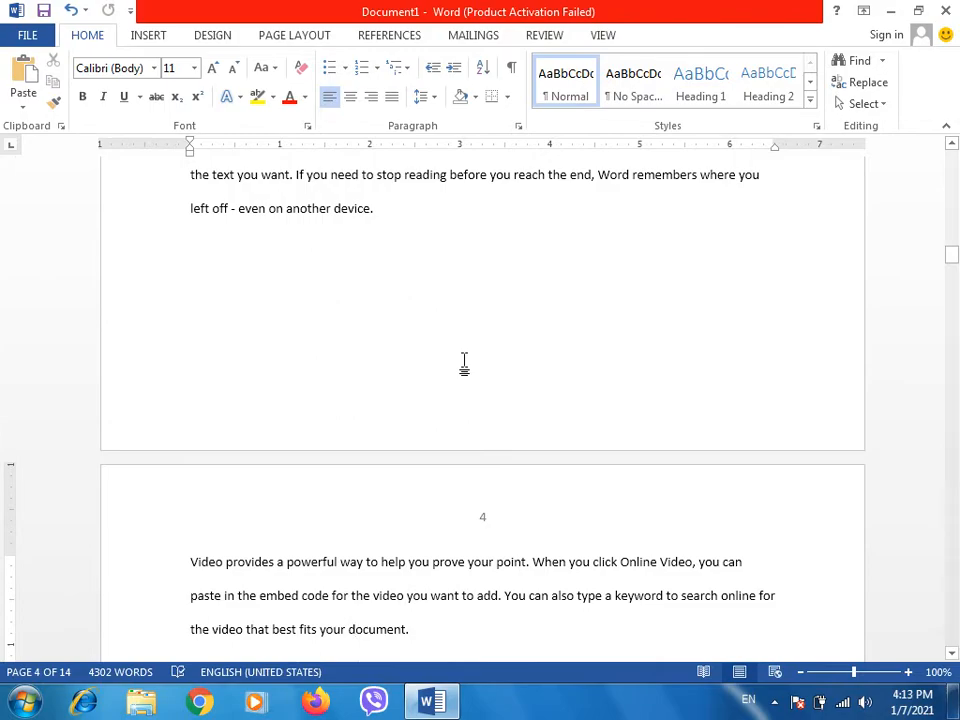
{"action": "key", "text": "Up"}
{"action": "key", "text": "Up"}
{"action": "key", "text": "Up"}
{"action": "key", "text": "Up"}
{"action": "key", "text": "Up"}
{"action": "key", "text": "Up"}
{"action": "key", "text": "Up"}
{"action": "key", "text": "Up"}
{"action": "key", "text": "Up"}
{"action": "key", "text": "Up"}
{"action": "key", "text": "Up"}
{"action": "key", "text": "Up"}
{"action": "key", "text": "Up"}
{"action": "key", "text": "Up"}
{"action": "key", "text": "Up"}
{"action": "key", "text": "Up"}
{"action": "key", "text": "Up"}
{"action": "key", "text": "Up"}
{"action": "key", "text": "Up"}
{"action": "key", "text": "Up"}
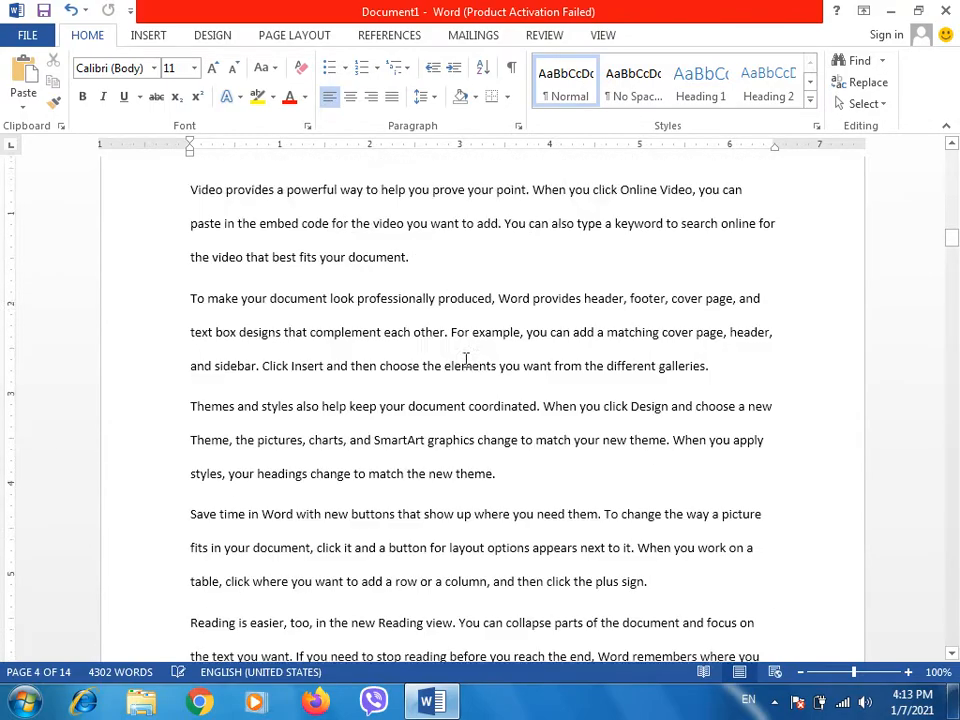
{"action": "scroll", "coordinate": [466, 360], "scroll_direction": "up", "scroll_amount": 20}
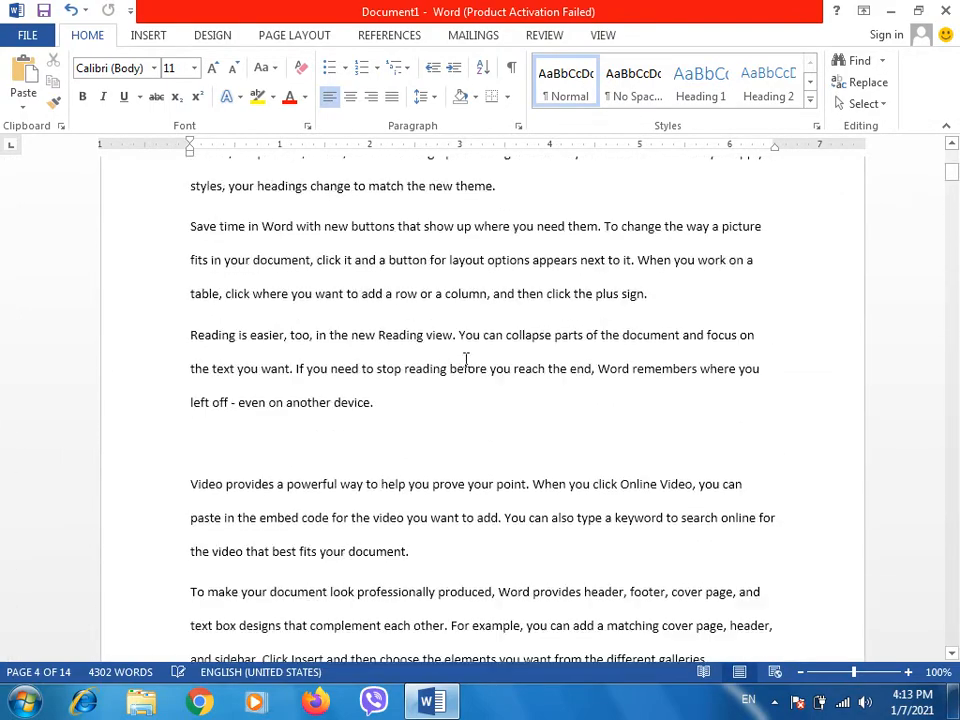
{"action": "scroll", "coordinate": [466, 360], "scroll_direction": "up", "scroll_amount": 20}
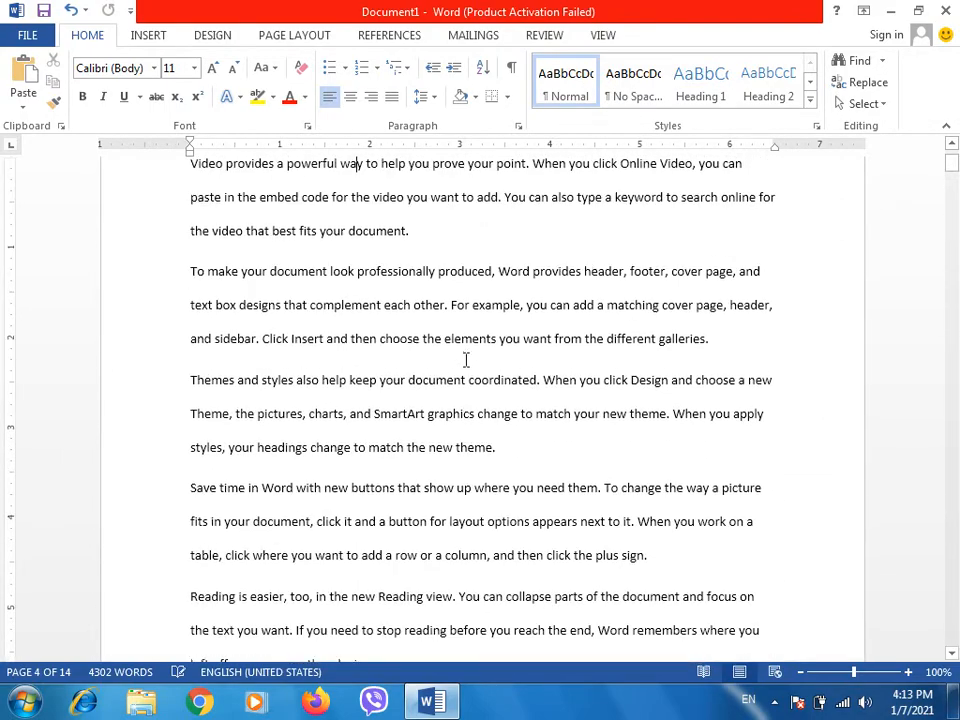
Set the page number format to lowercase letters (a, b, c, ...)
{"action": "left_click", "coordinate": [447, 305]}
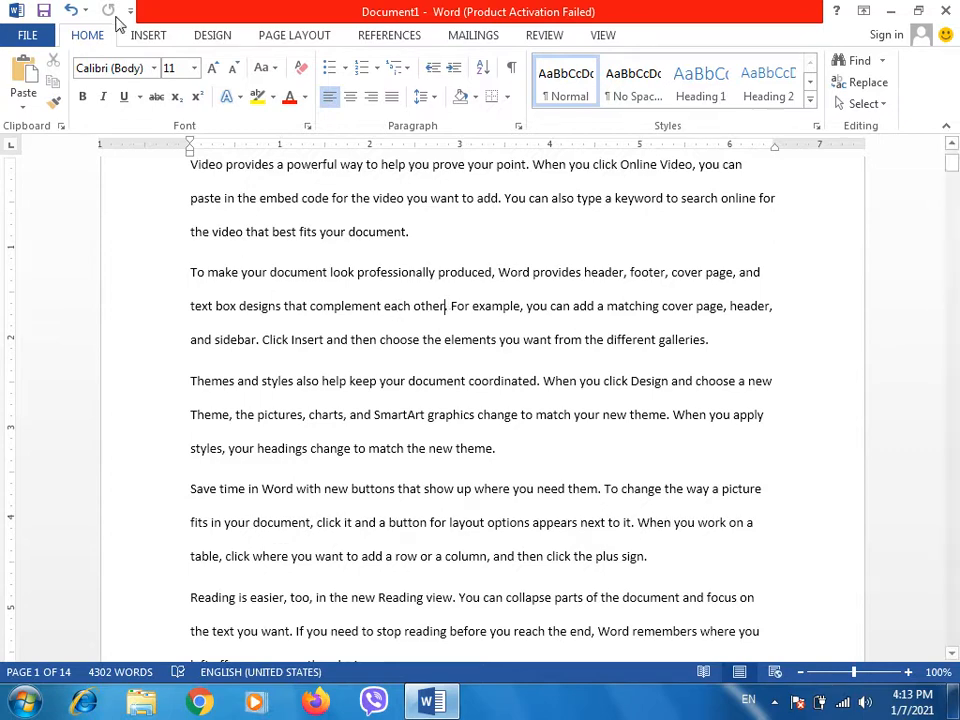
{"action": "left_click", "coordinate": [152, 35]}
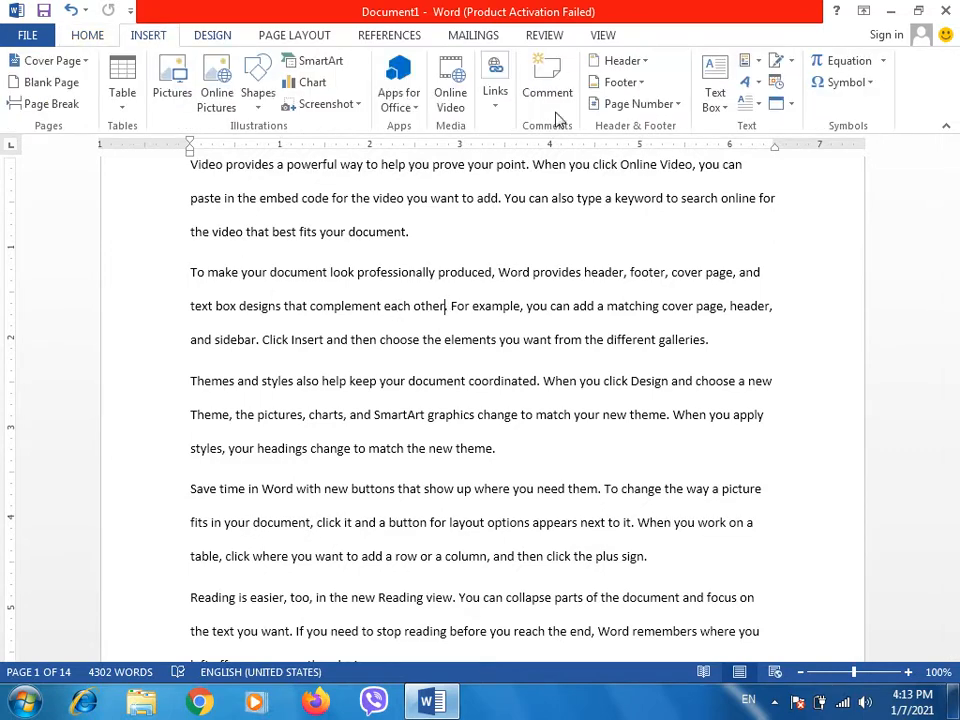
{"action": "left_click", "coordinate": [627, 105]}
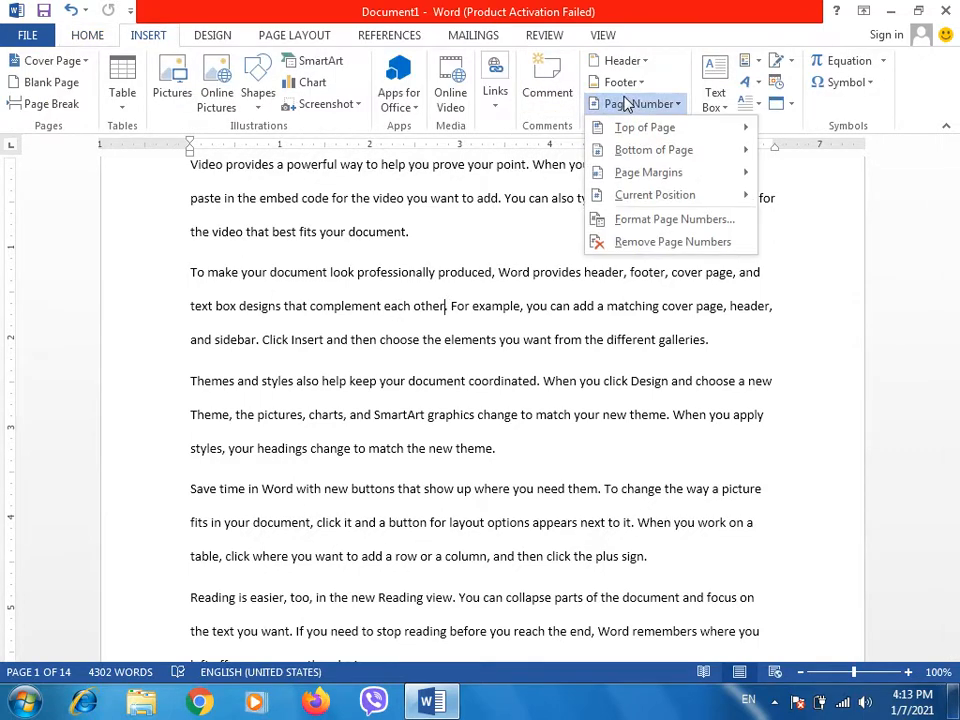
{"action": "left_click", "coordinate": [628, 219]}
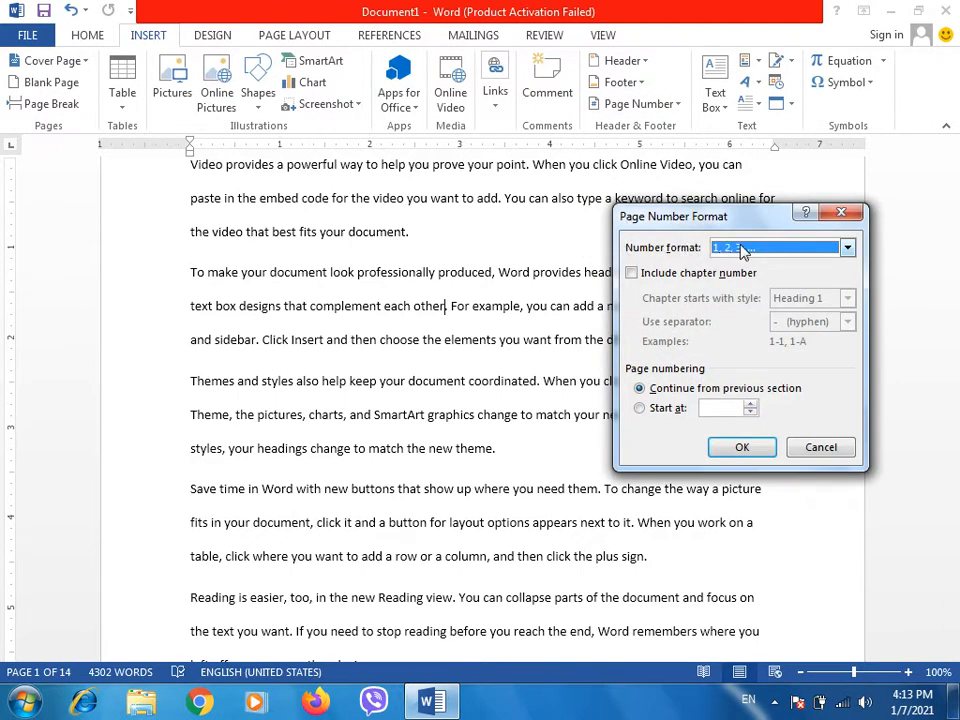
{"action": "left_click", "coordinate": [745, 248]}
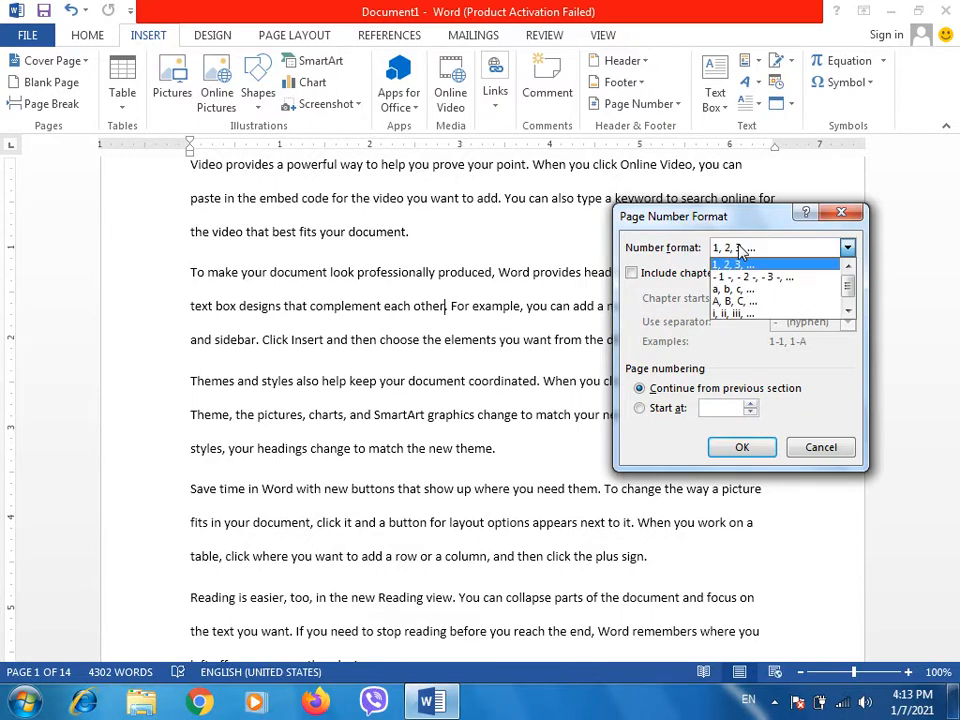
{"action": "left_click", "coordinate": [741, 298]}
{"action": "left_click", "coordinate": [742, 447]}
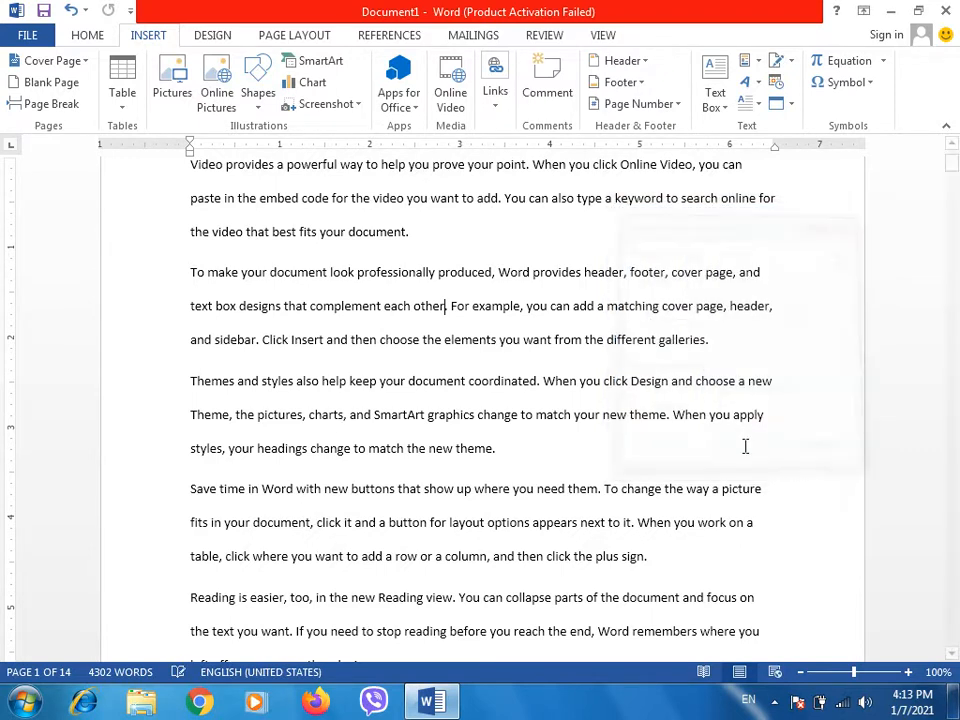
Check the lettered page numbers in the headers of pages 1 to 3
{"action": "left_click", "coordinate": [582, 280]}
{"action": "left_click_drag", "start_coordinate": [953, 163], "coordinate": [953, 150]}
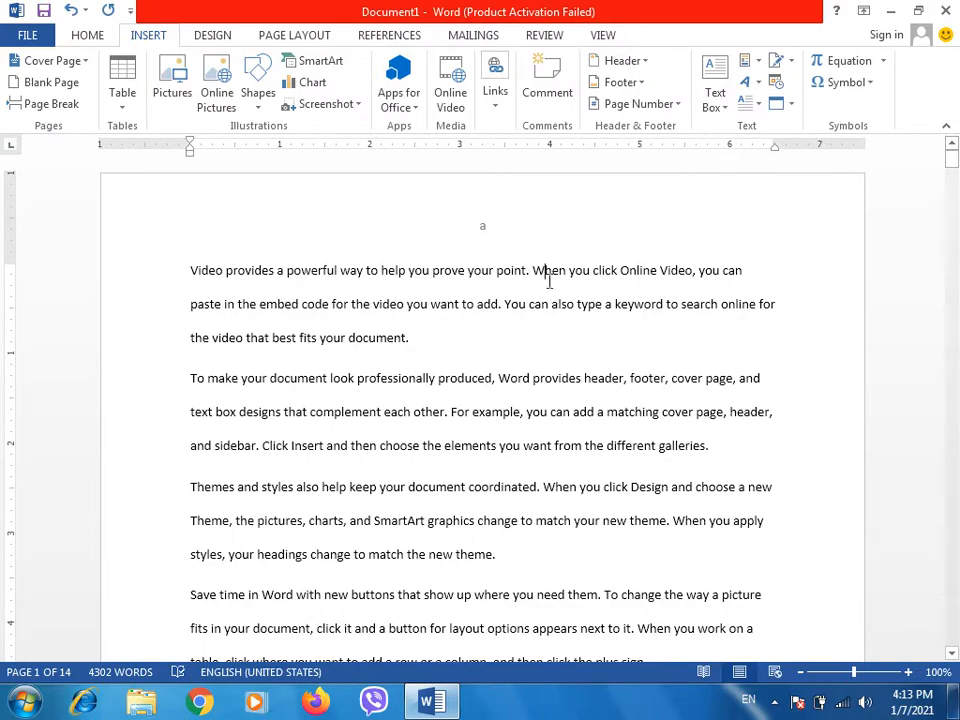
{"action": "scroll", "coordinate": [549, 281], "scroll_direction": "down", "scroll_amount": 5}
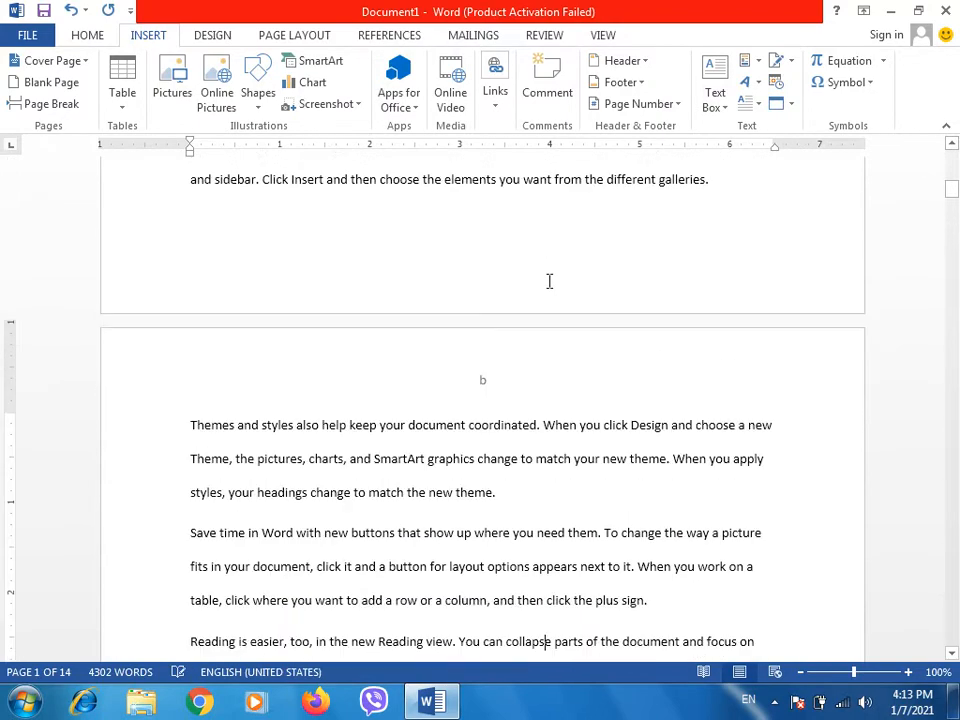
{"action": "double_click", "coordinate": [549, 281]}
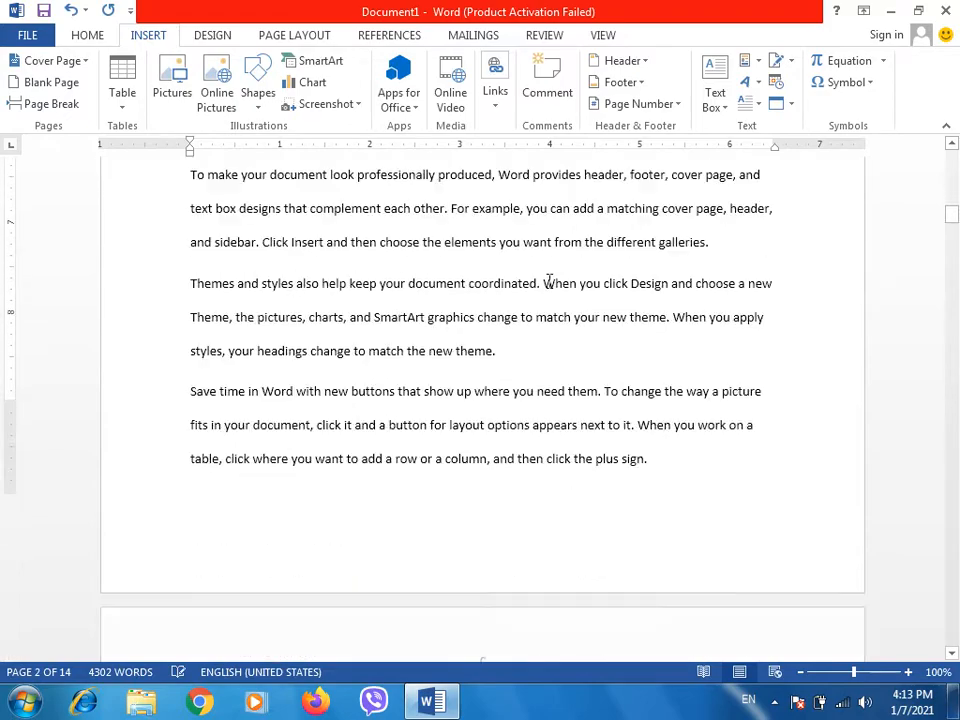
{"action": "scroll", "coordinate": [549, 281], "scroll_direction": "down", "scroll_amount": 3}
{"action": "key", "text": "BackSpace"}
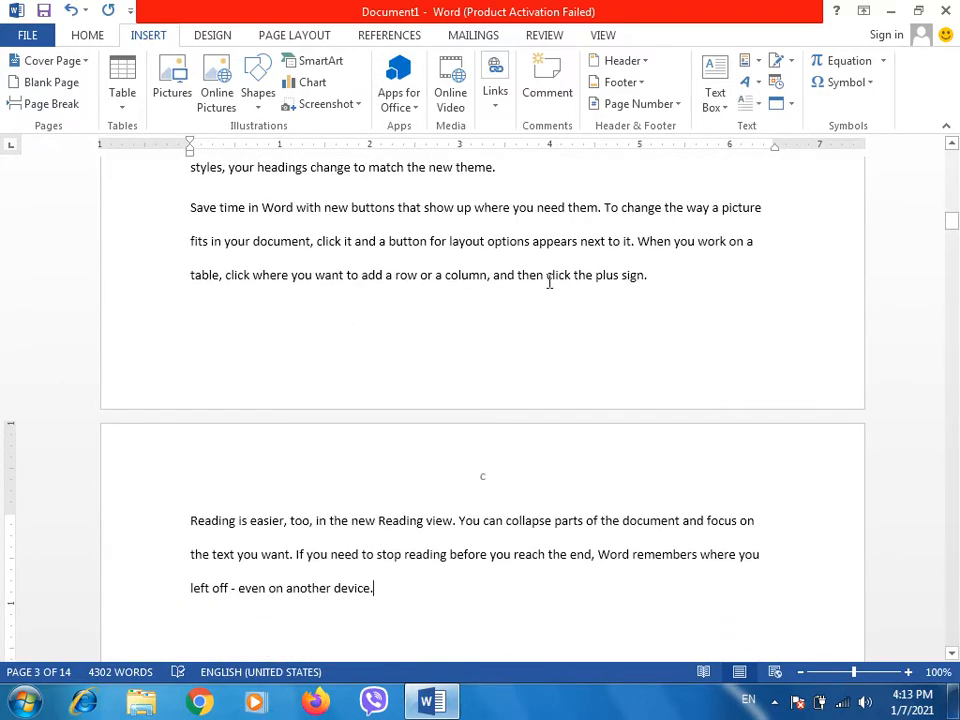
Return to page 1 and set the page number format back to numerals (1, 2, 3, ...)
{"action": "scroll", "coordinate": [549, 281], "scroll_direction": "up", "scroll_amount": 20}
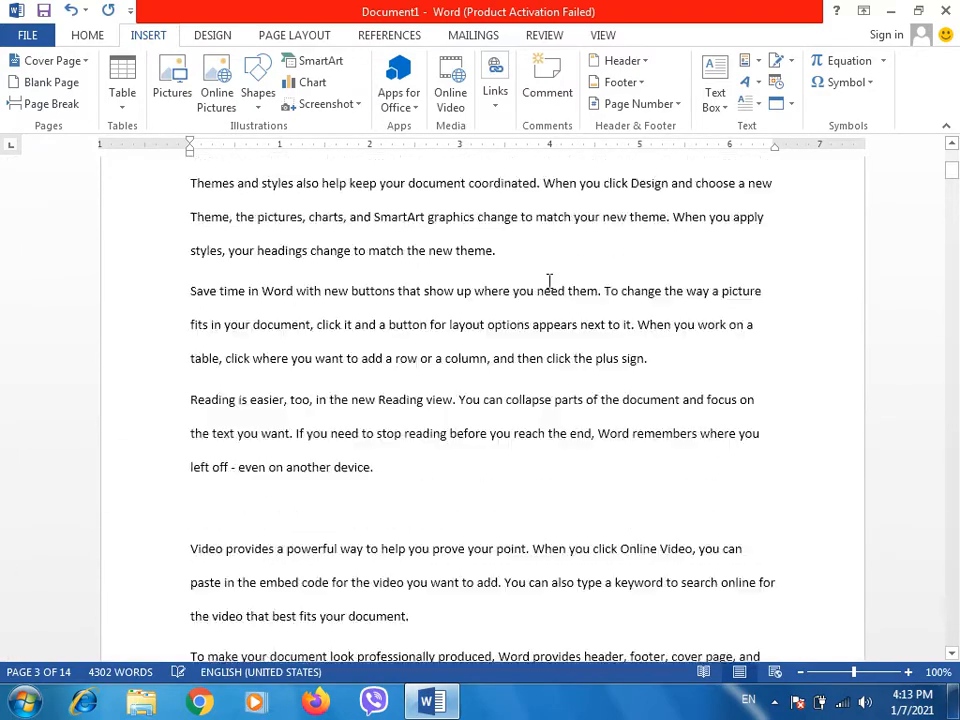
{"action": "scroll", "coordinate": [549, 281], "scroll_direction": "up", "scroll_amount": 3}
{"action": "left_click", "coordinate": [952, 170]}
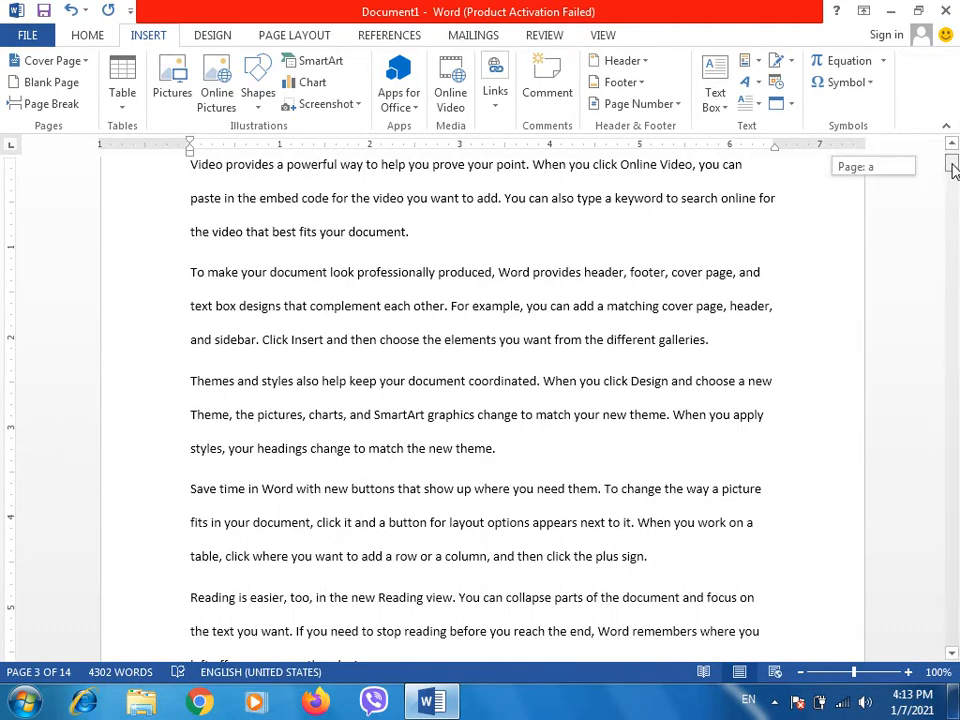
{"action": "left_click_drag", "start_coordinate": [952, 170], "coordinate": [952, 150]}
{"action": "left_click", "coordinate": [656, 106]}
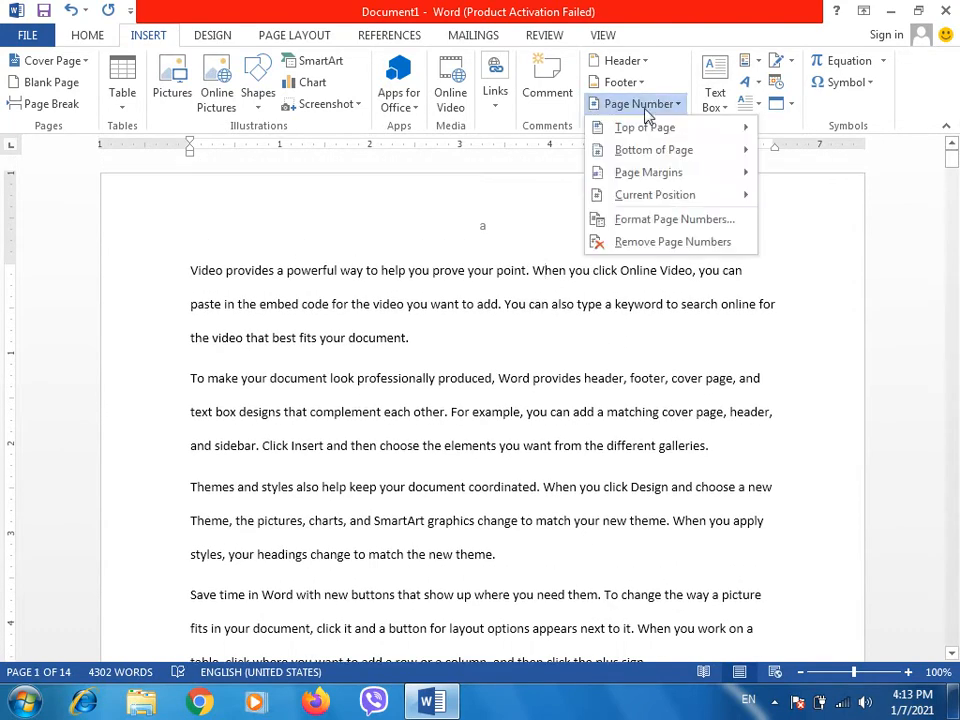
{"action": "left_click", "coordinate": [632, 226]}
{"action": "left_click", "coordinate": [730, 248]}
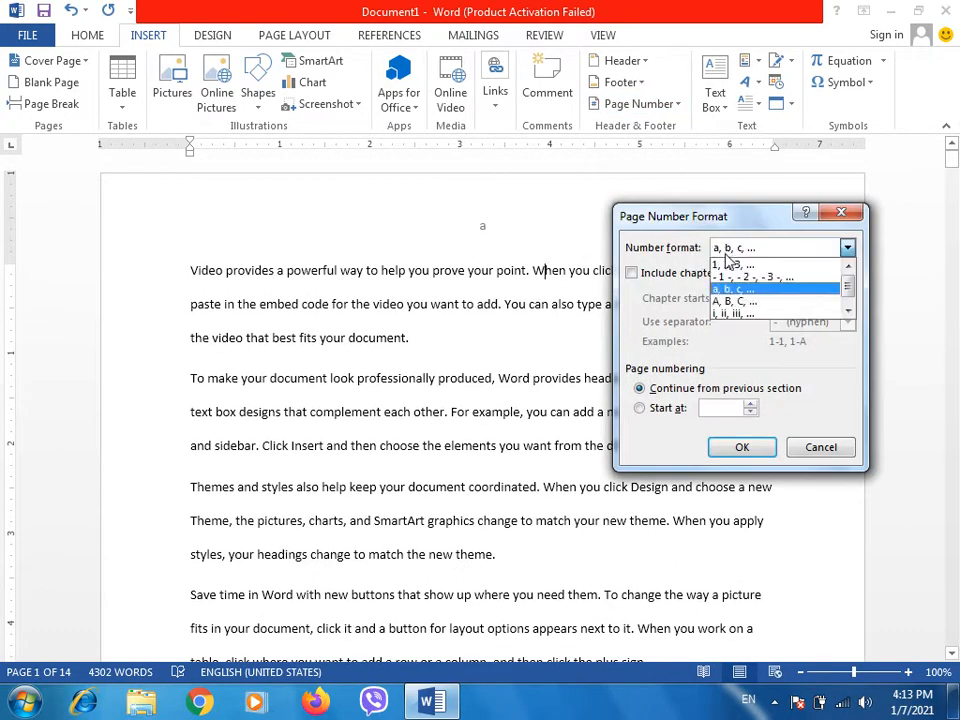
{"action": "left_click", "coordinate": [730, 263]}
{"action": "left_click", "coordinate": [740, 446]}
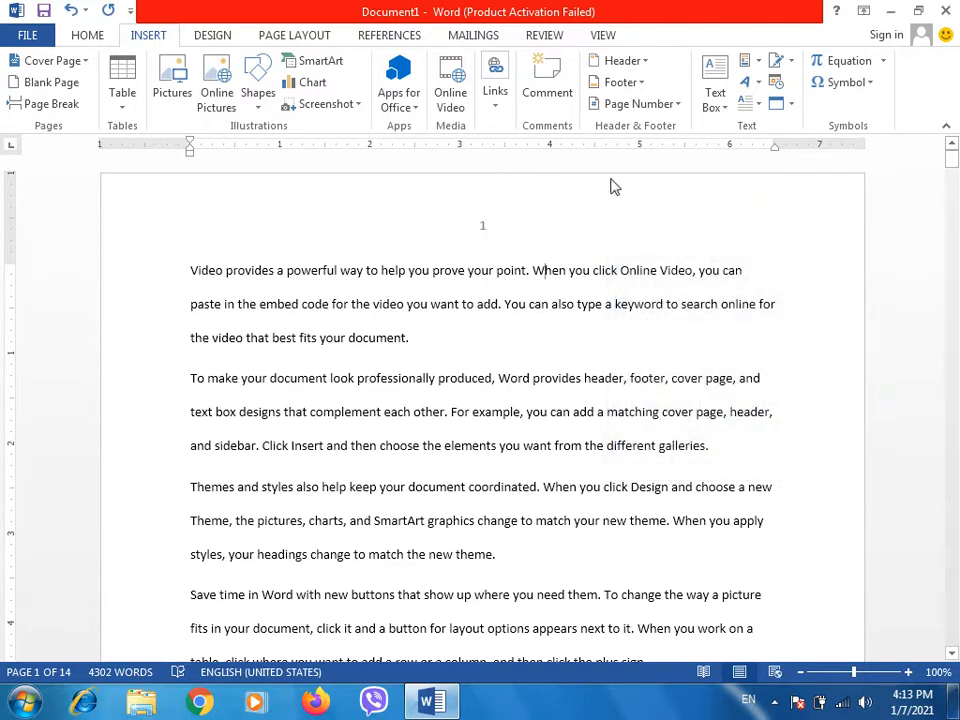
Remove the page numbers from the document
{"action": "left_click", "coordinate": [638, 104]}
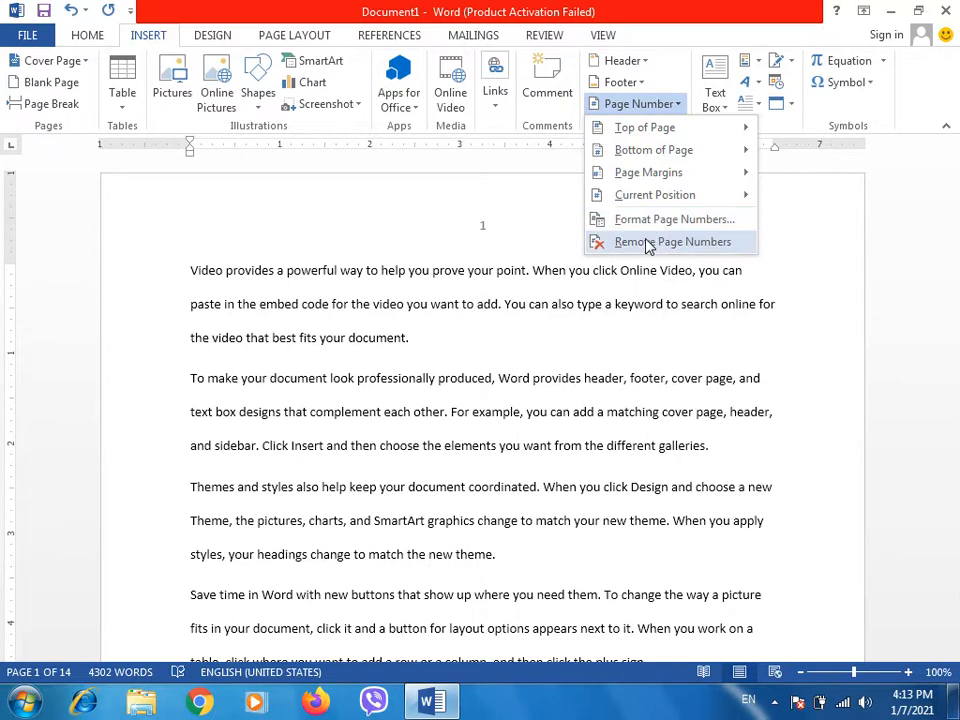
{"action": "left_click", "coordinate": [647, 242]}
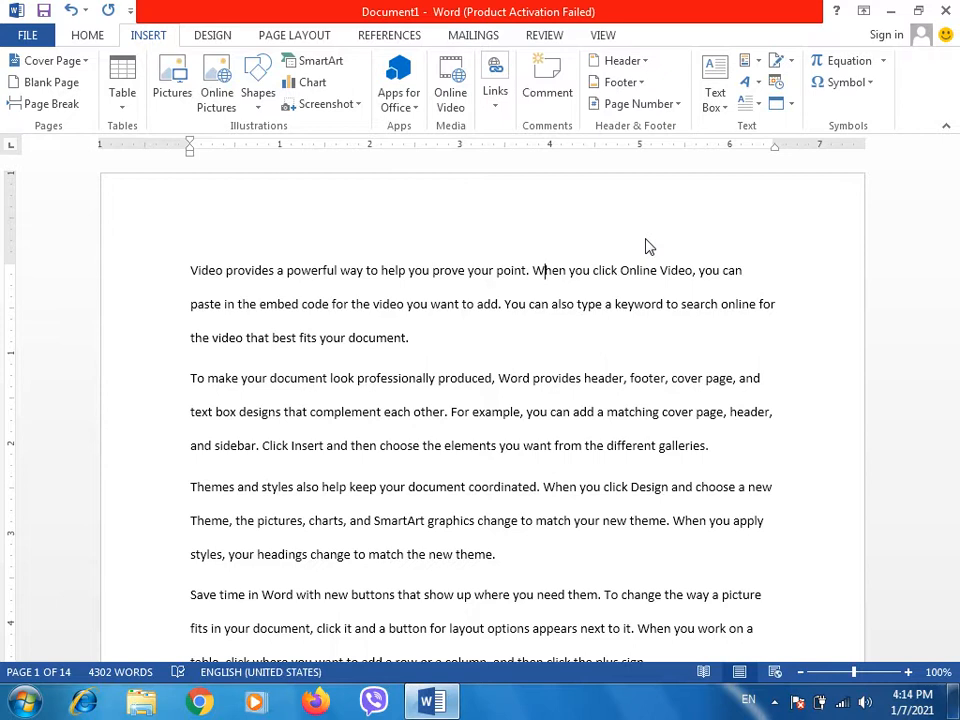
{"action": "left_click", "coordinate": [295, 40]}
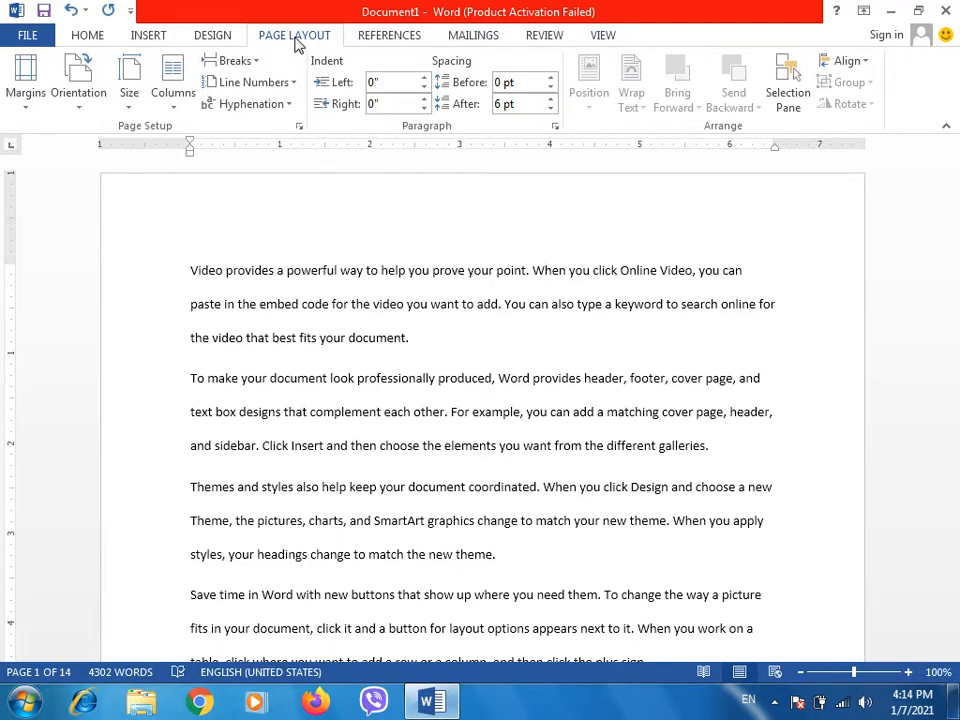
{"action": "left_click", "coordinate": [234, 61]}
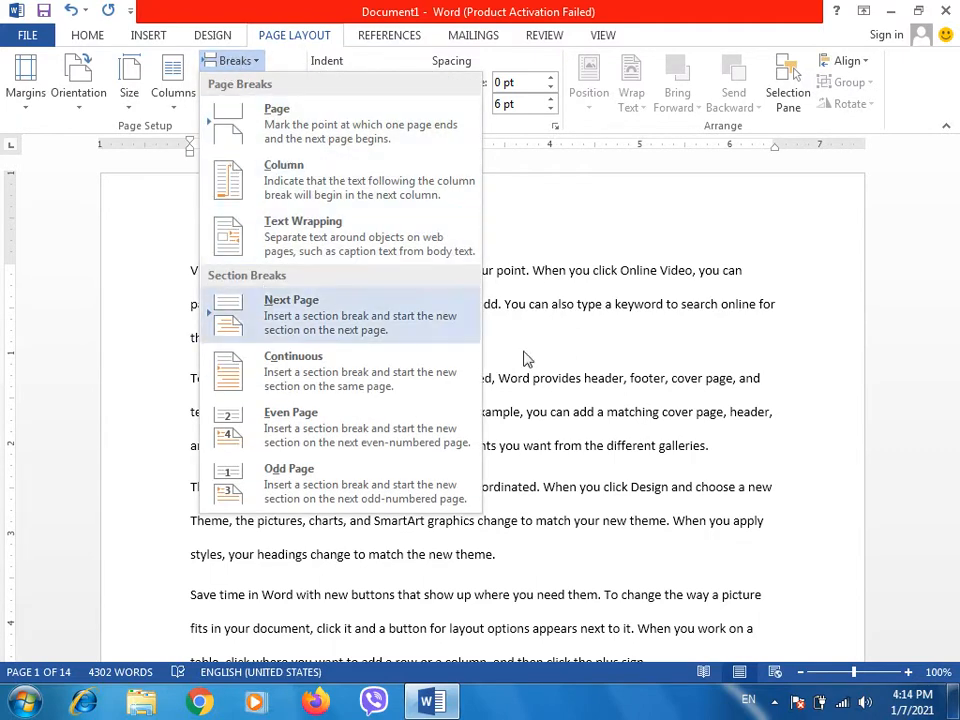
{"action": "left_click", "coordinate": [668, 374]}
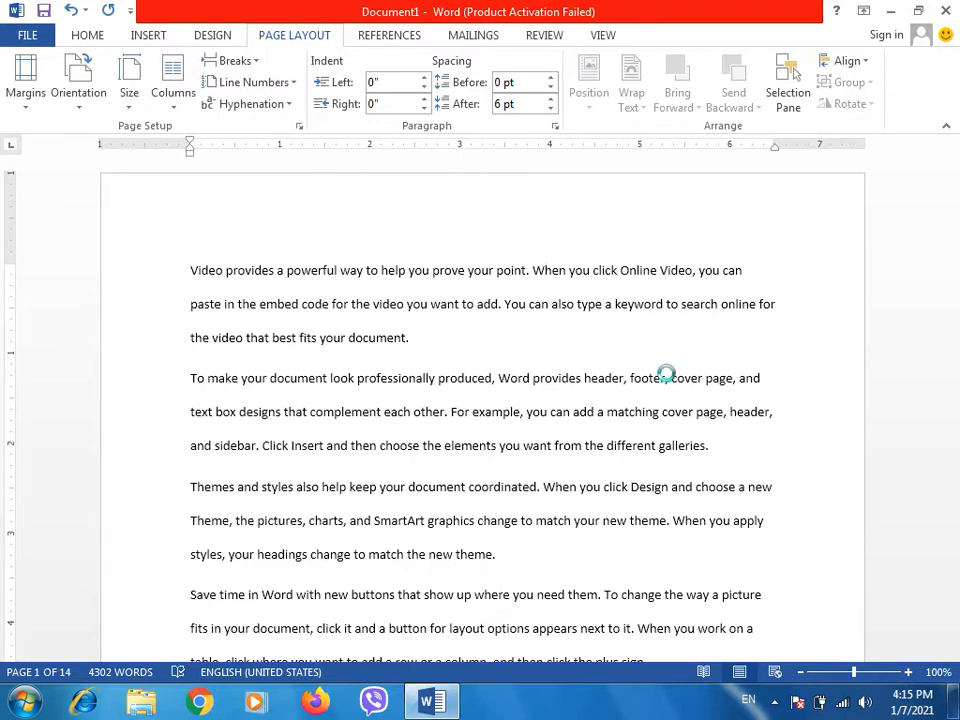
Insert a Next Page section break at the end of page 5 and delete the empty line it leaves on page 6
{"action": "key", "text": "ctrl+g"}
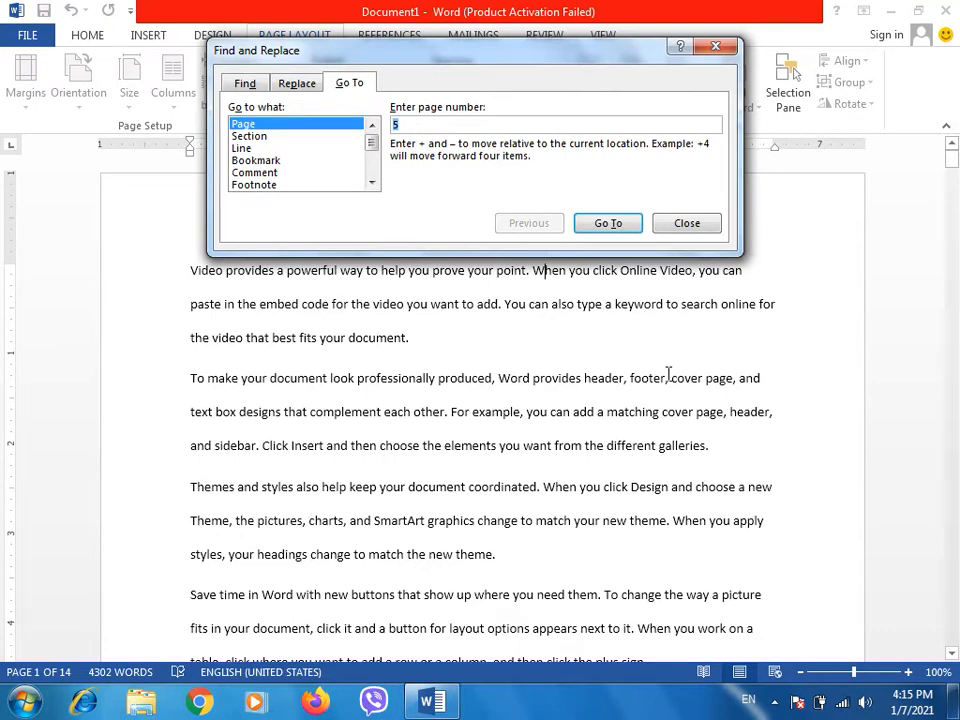
{"action": "key", "text": "Return"}
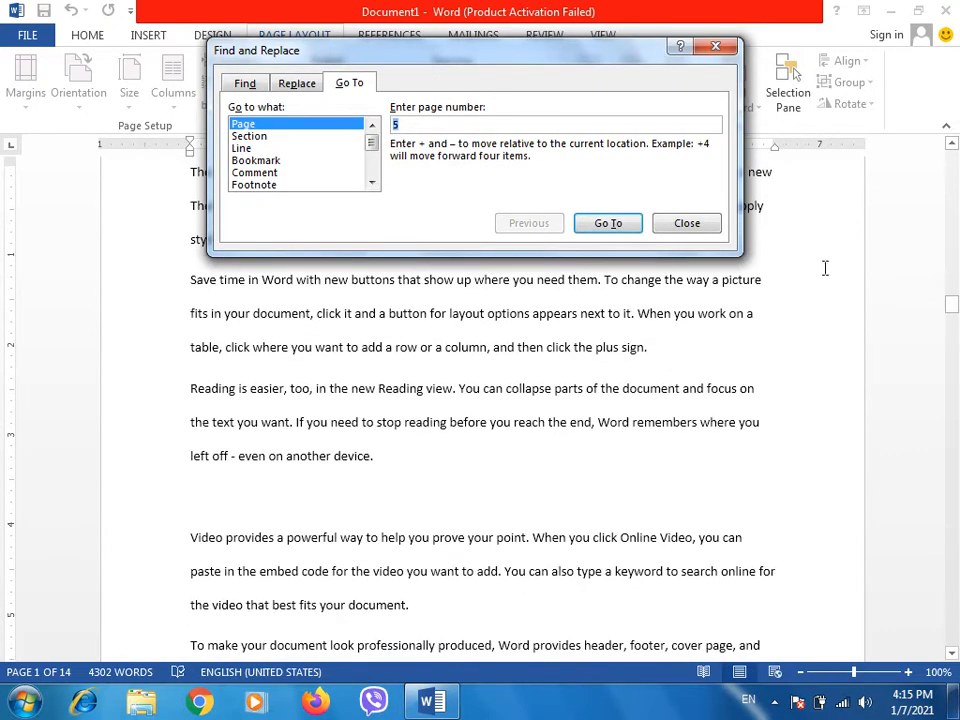
{"action": "left_click", "coordinate": [700, 229]}
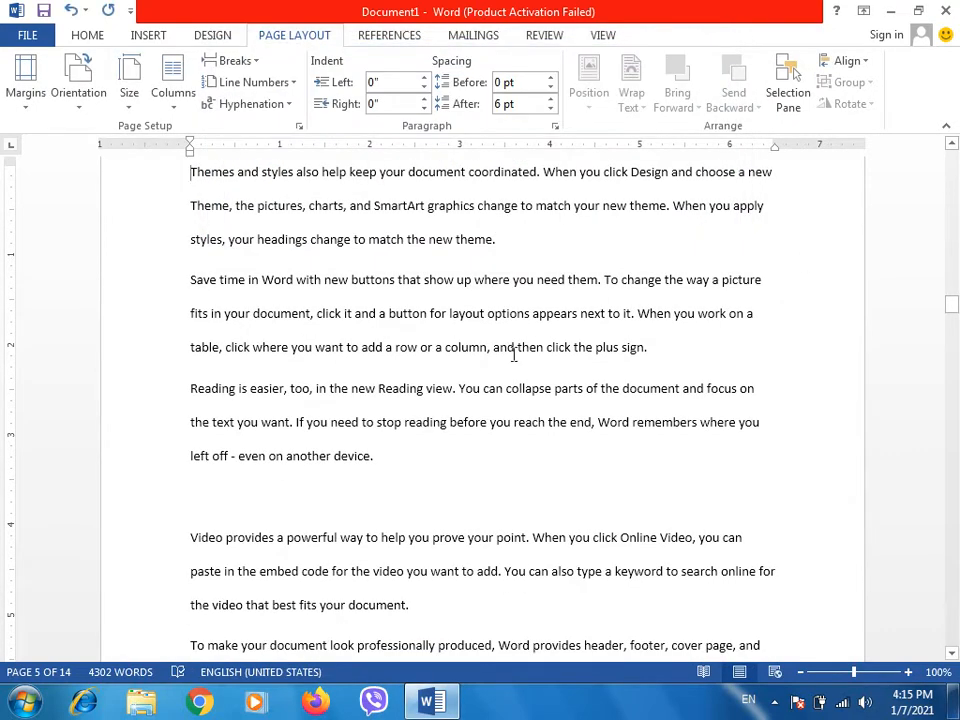
{"action": "left_click_drag", "start_coordinate": [951, 304], "coordinate": [952, 325]}
{"action": "left_click", "coordinate": [699, 340]}
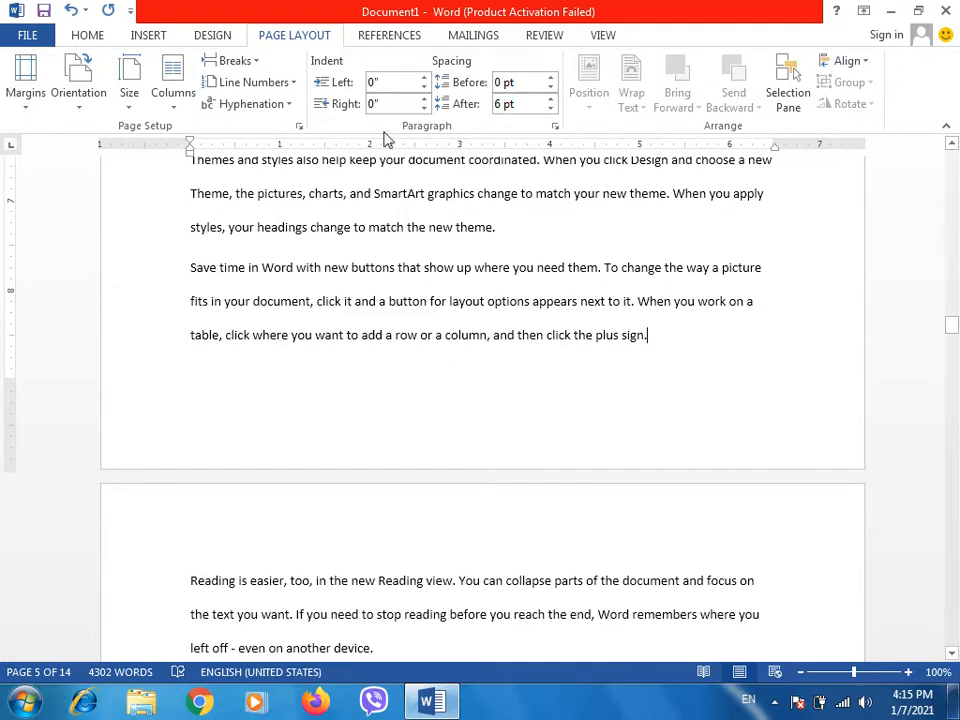
{"action": "left_click", "coordinate": [233, 61]}
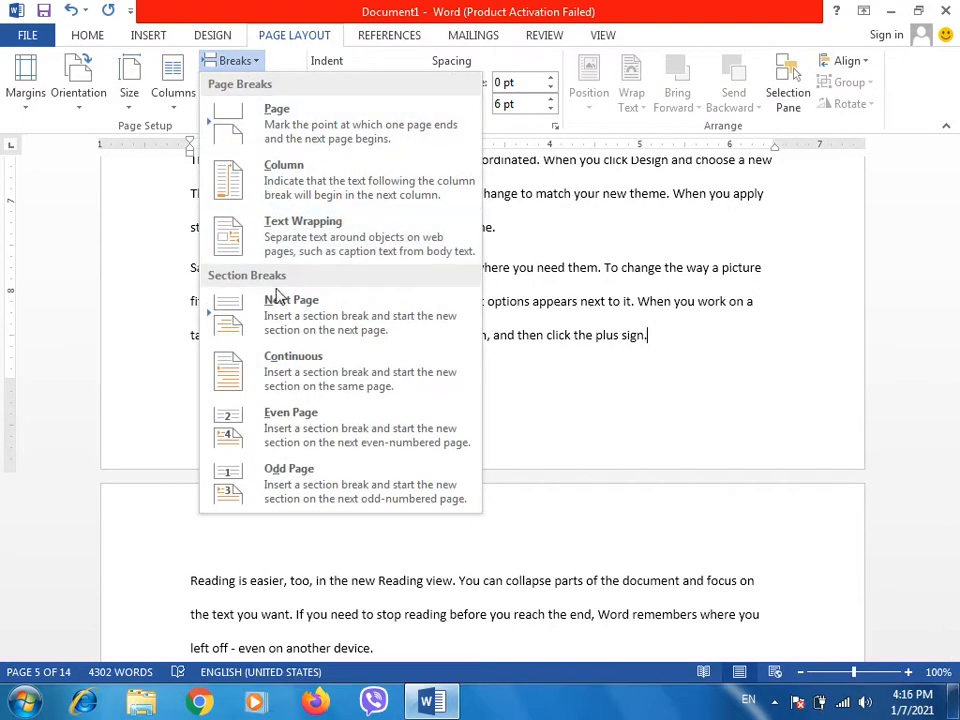
{"action": "left_click", "coordinate": [260, 314]}
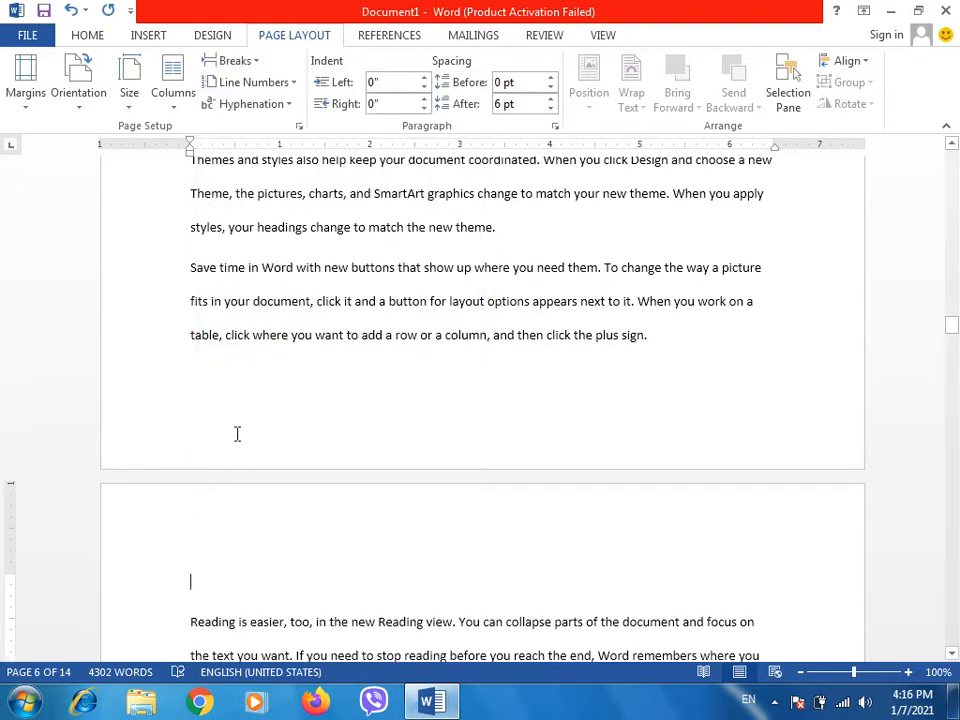
{"action": "left_click", "coordinate": [185, 621]}
{"action": "key", "text": "BackSpace"}
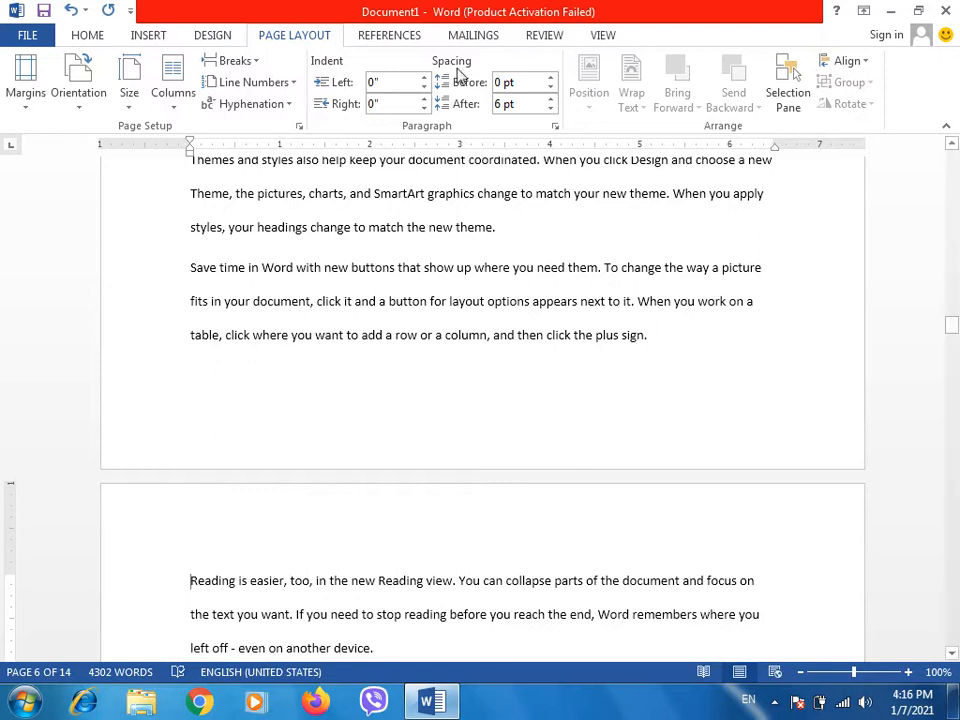
With formatting marks shown, delete "where you want to add a row or a column, and then" from page 5's last line, and hide the marks again
{"action": "left_click", "coordinate": [88, 35]}
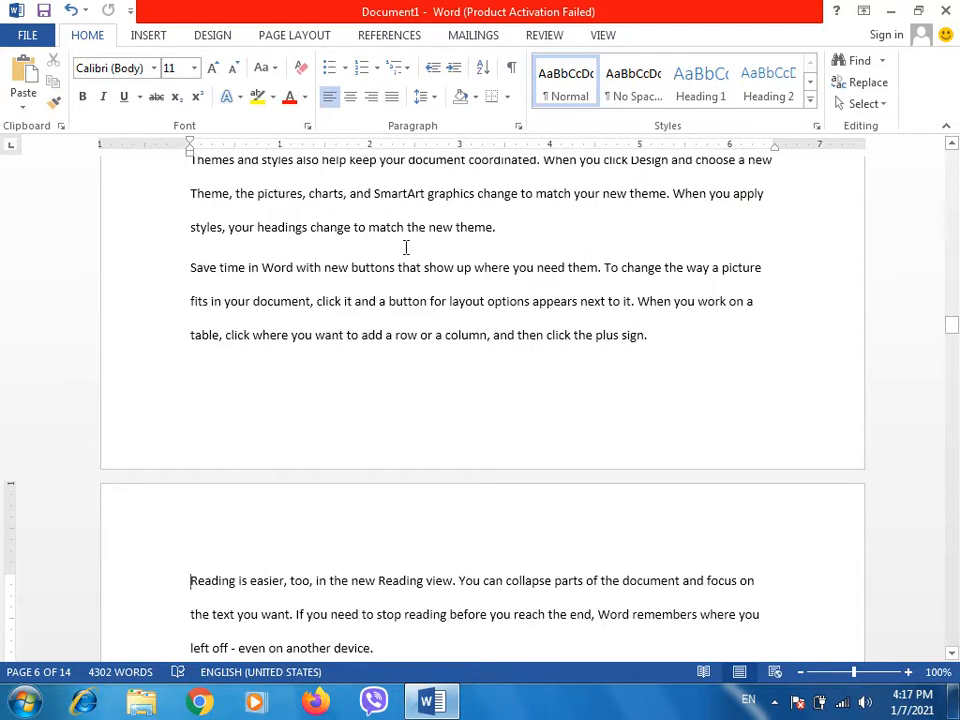
{"action": "key", "text": "ctrl+shift+8"}
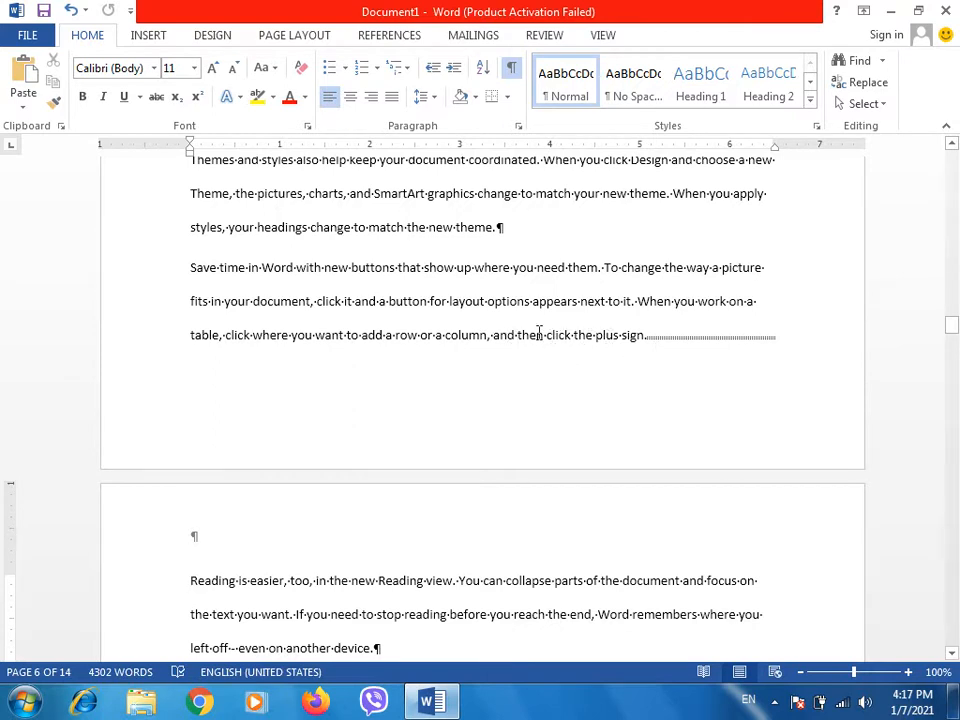
{"action": "left_click_drag", "start_coordinate": [546, 335], "coordinate": [253, 335]}
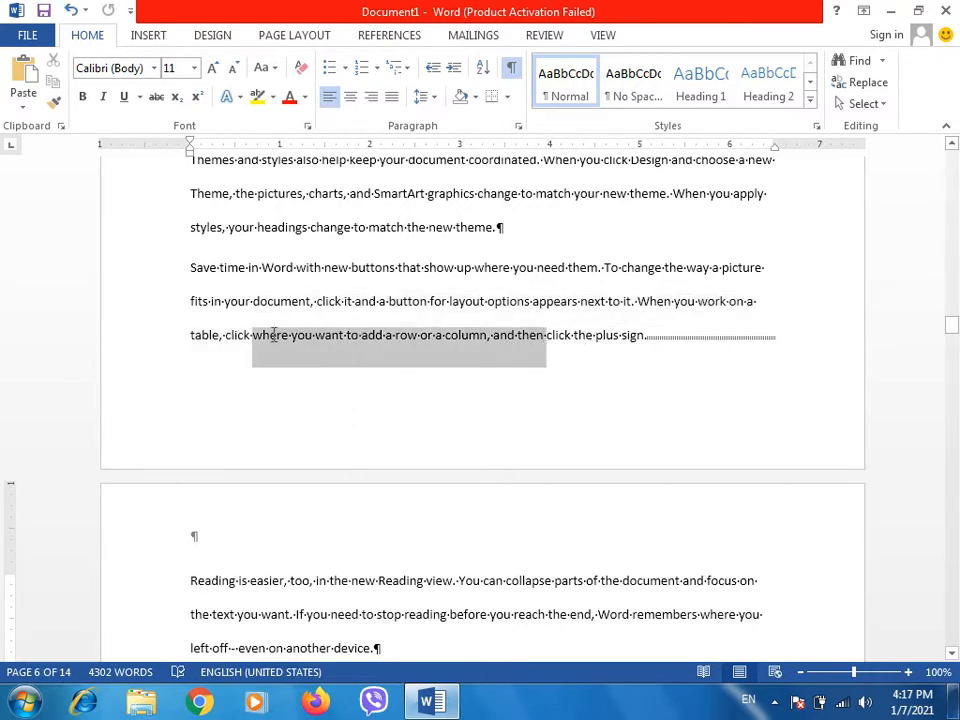
{"action": "key", "text": "BackSpace"}
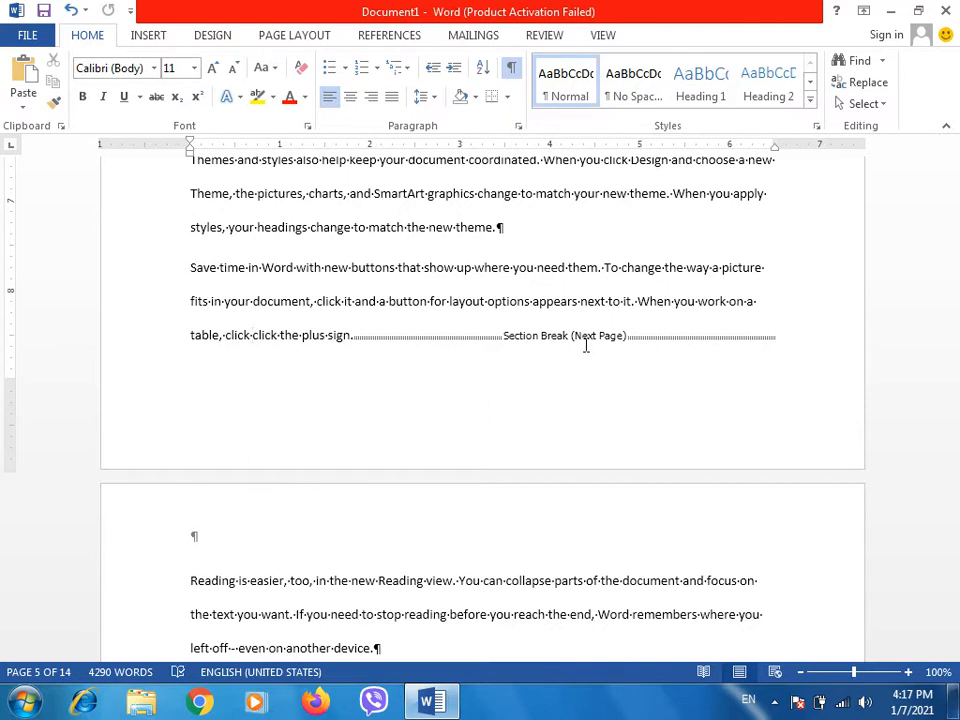
{"action": "key", "text": "ctrl+shift+8"}
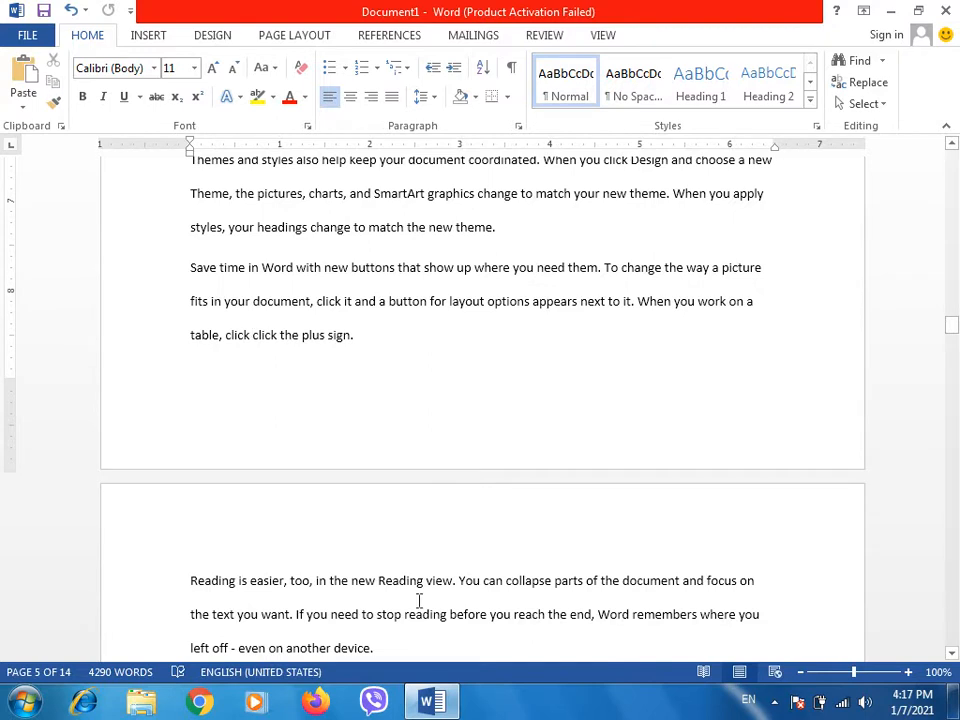
Insert a Plain Number 2 page number at the top of the pages and check the numbering at the page 5 to 6 boundary
{"action": "left_click", "coordinate": [409, 267]}
{"action": "left_click", "coordinate": [146, 35]}
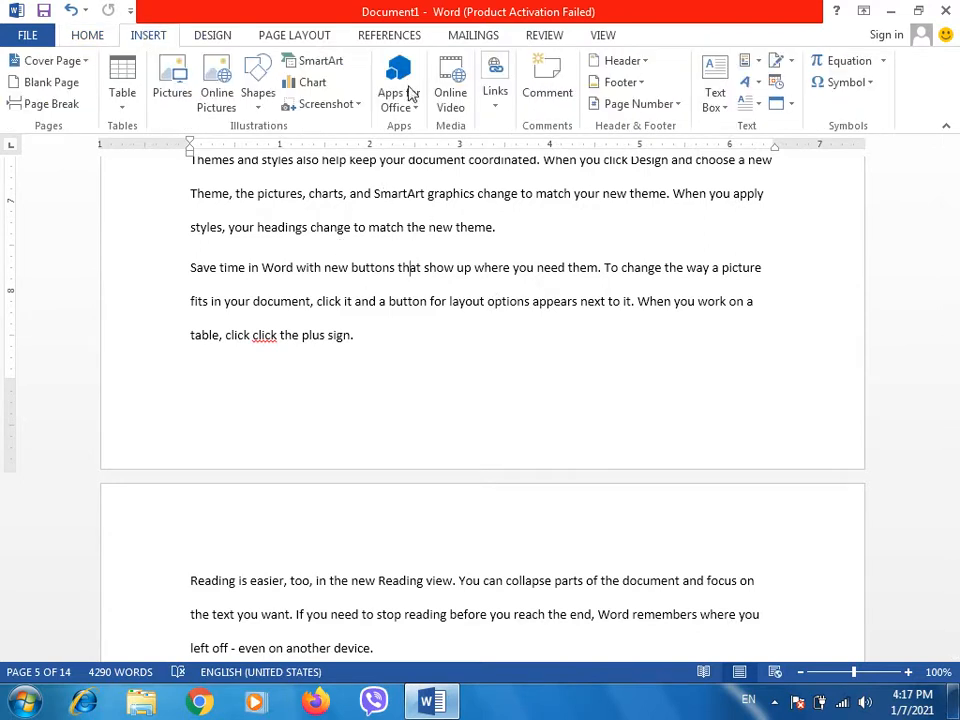
{"action": "left_click", "coordinate": [656, 104]}
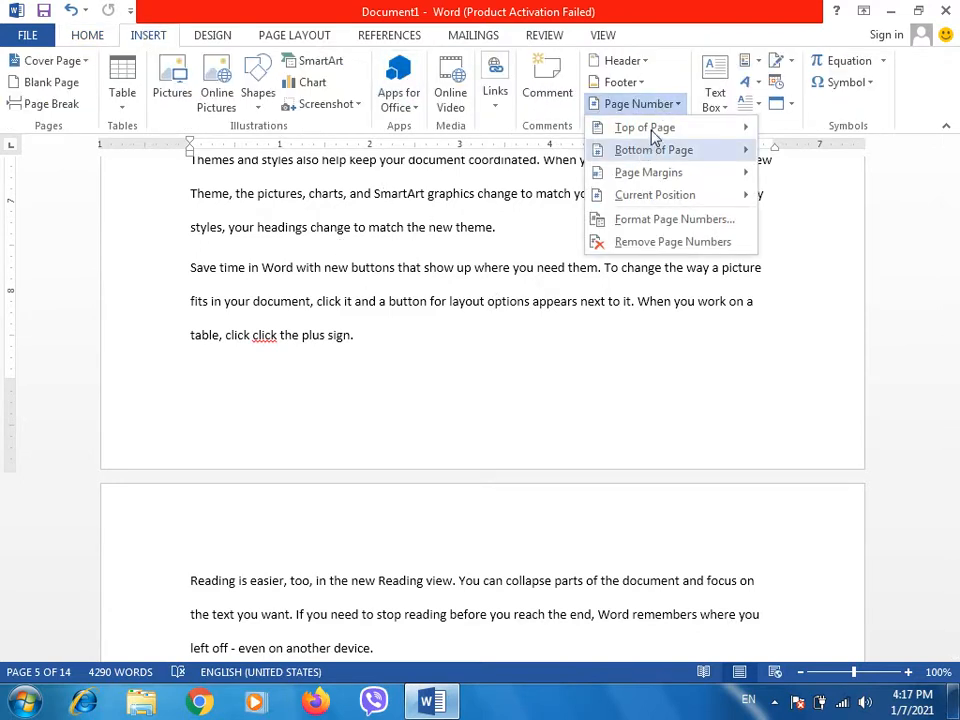
{"action": "mouse_move", "coordinate": [640, 149]}
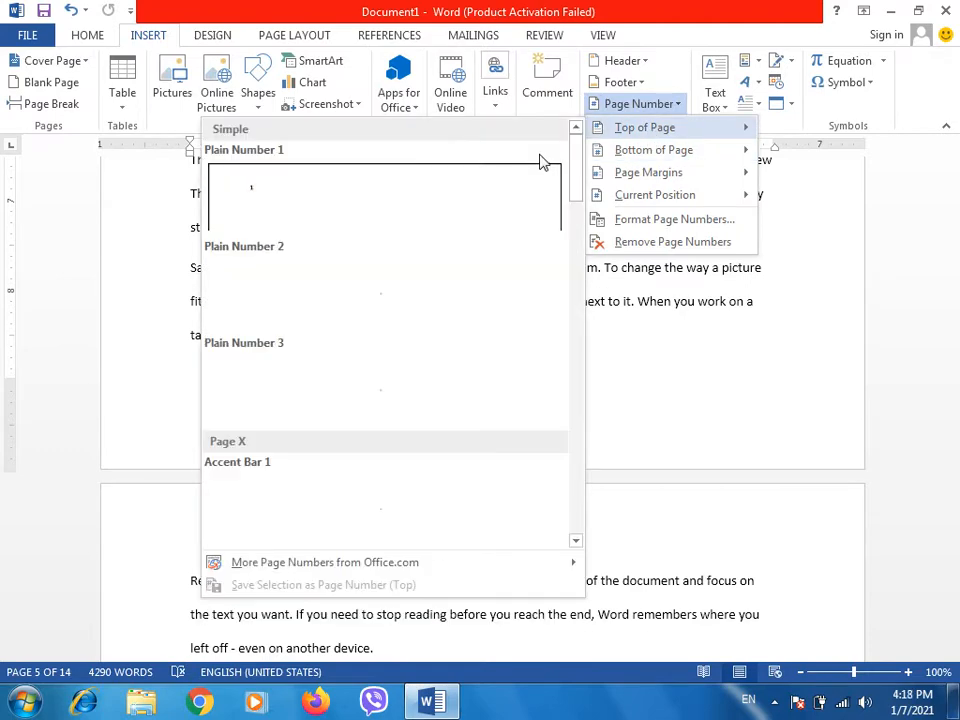
{"action": "left_click", "coordinate": [358, 296]}
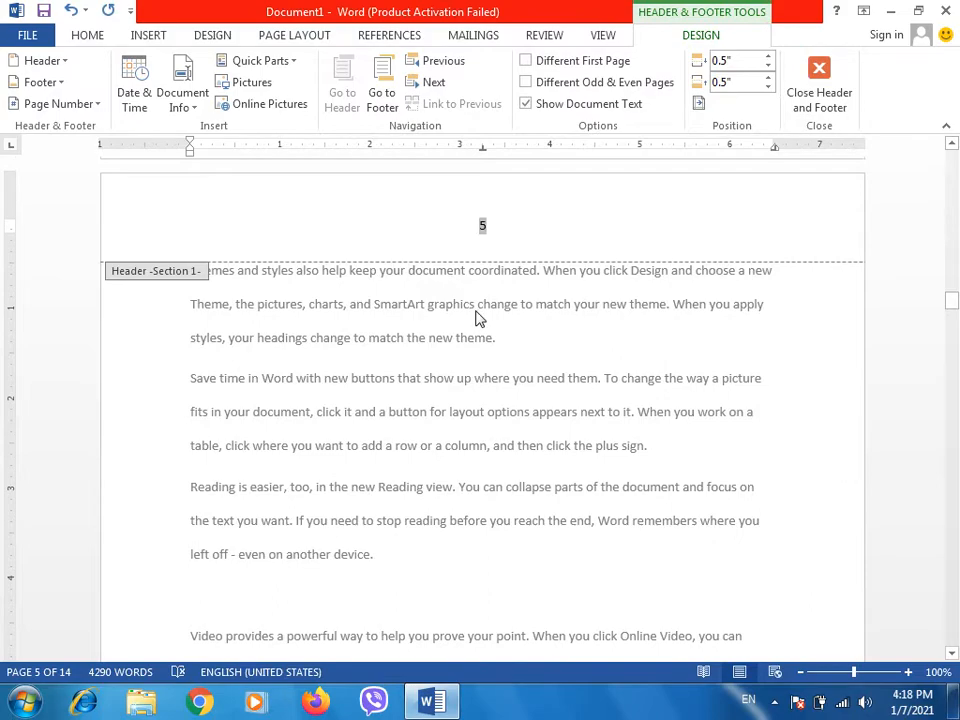
{"action": "double_click", "coordinate": [476, 318]}
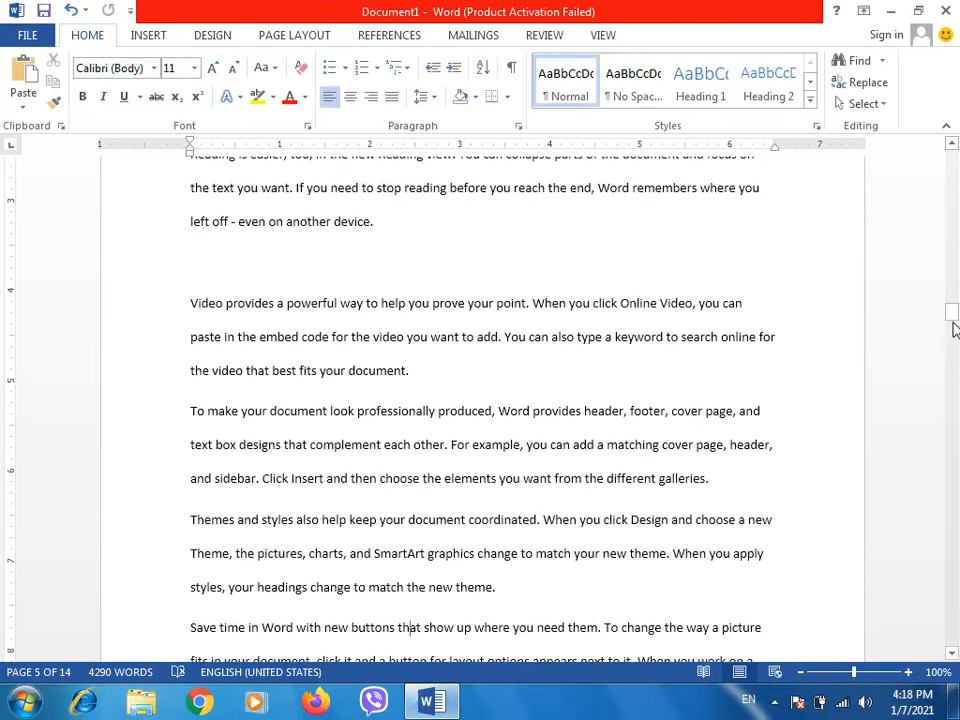
{"action": "left_click", "coordinate": [952, 653]}
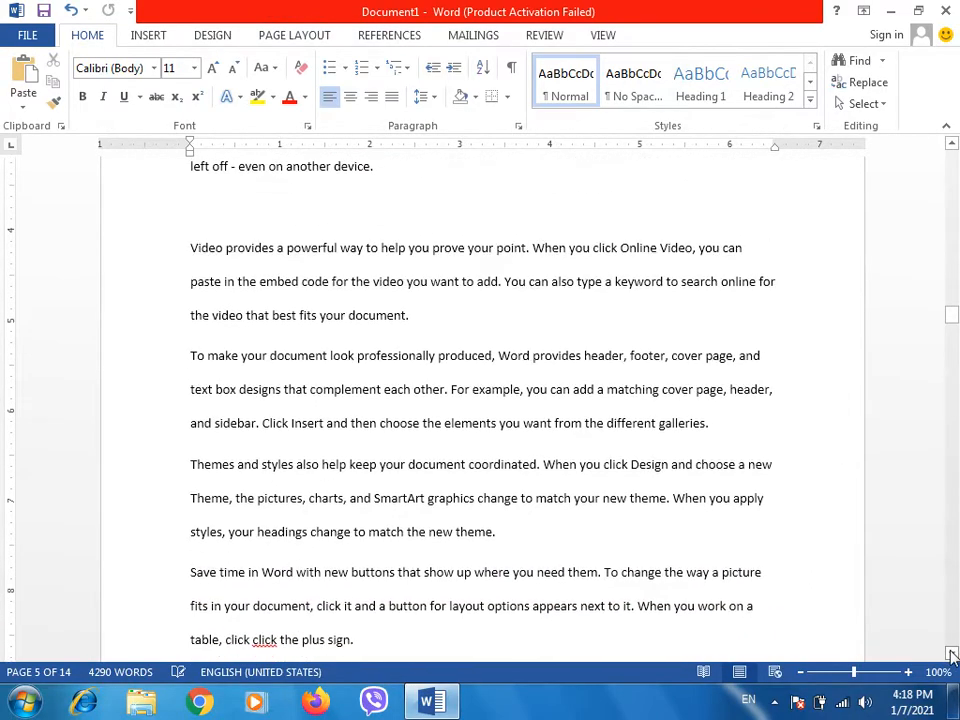
{"action": "left_click", "coordinate": [952, 653]}
{"action": "left_click_drag", "start_coordinate": [952, 653], "coordinate": [952, 653]}
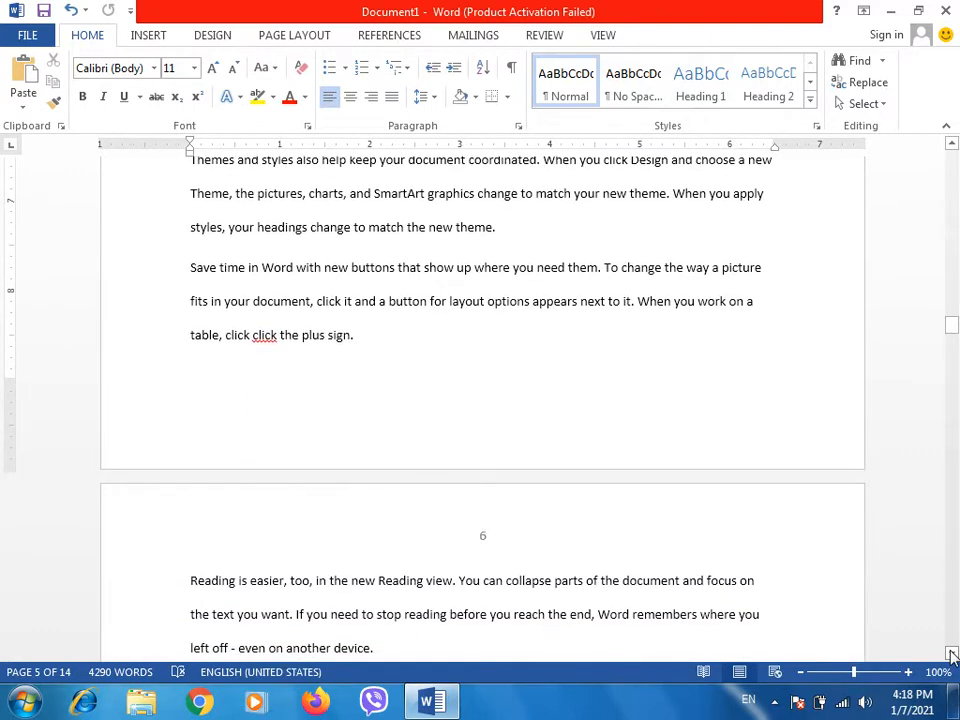
Set the first section's page number format to lowercase Roman numerals (i, ii, iii, ...) and check the number at the top of page 5
{"action": "left_click", "coordinate": [577, 310]}
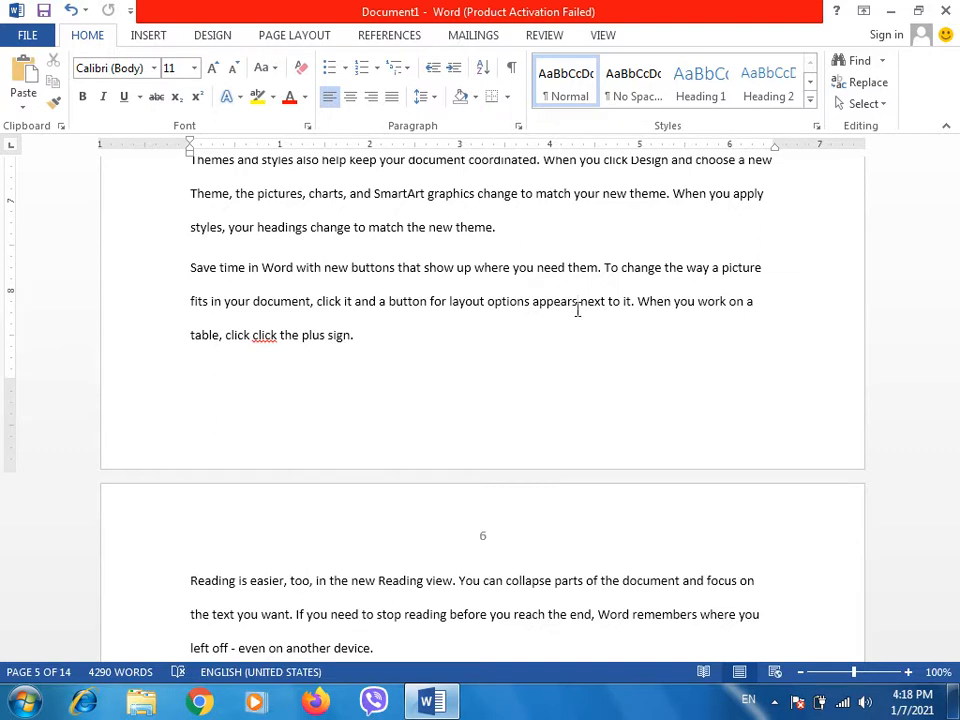
{"action": "key", "text": "Up"}
{"action": "key", "text": "Up"}
{"action": "left_click", "coordinate": [146, 35]}
{"action": "left_click", "coordinate": [634, 104]}
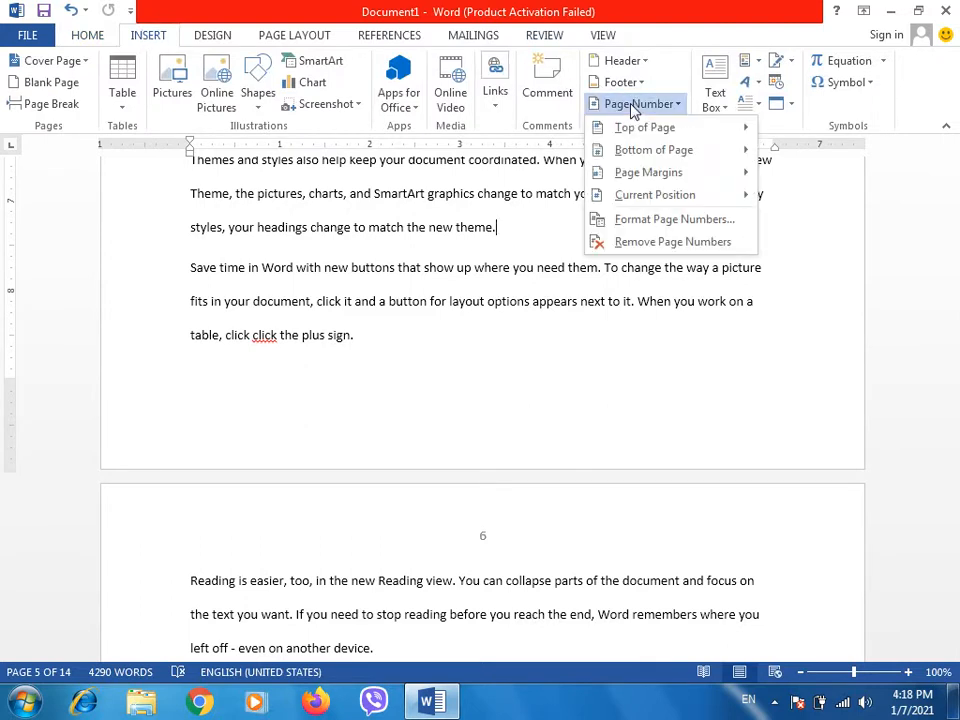
{"action": "left_click", "coordinate": [643, 222]}
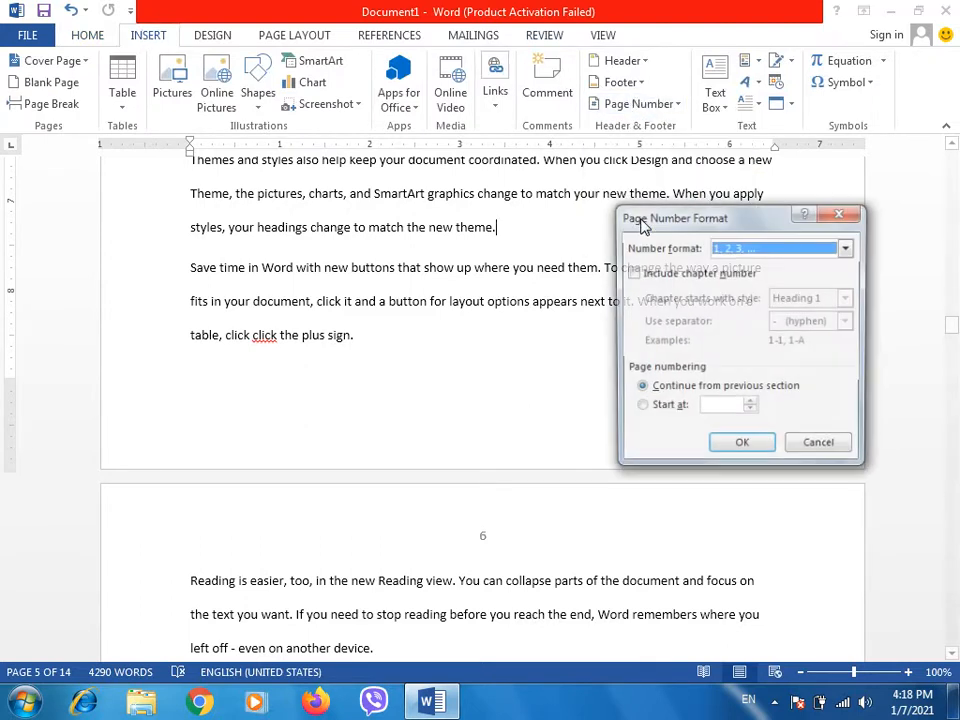
{"action": "left_click", "coordinate": [770, 254]}
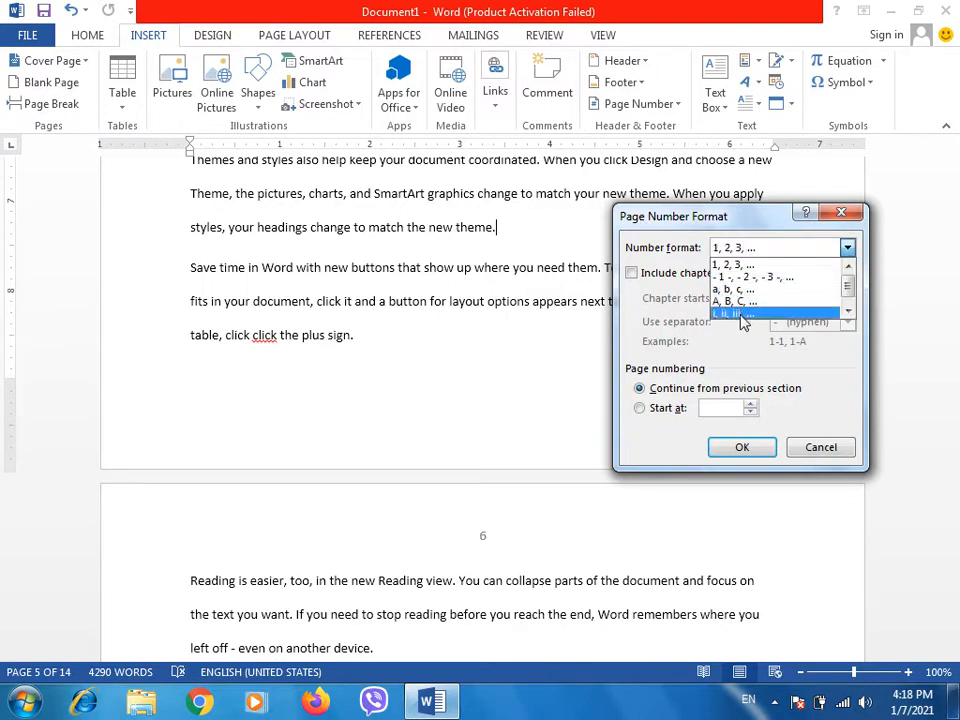
{"action": "left_click", "coordinate": [742, 314]}
{"action": "left_click", "coordinate": [740, 447]}
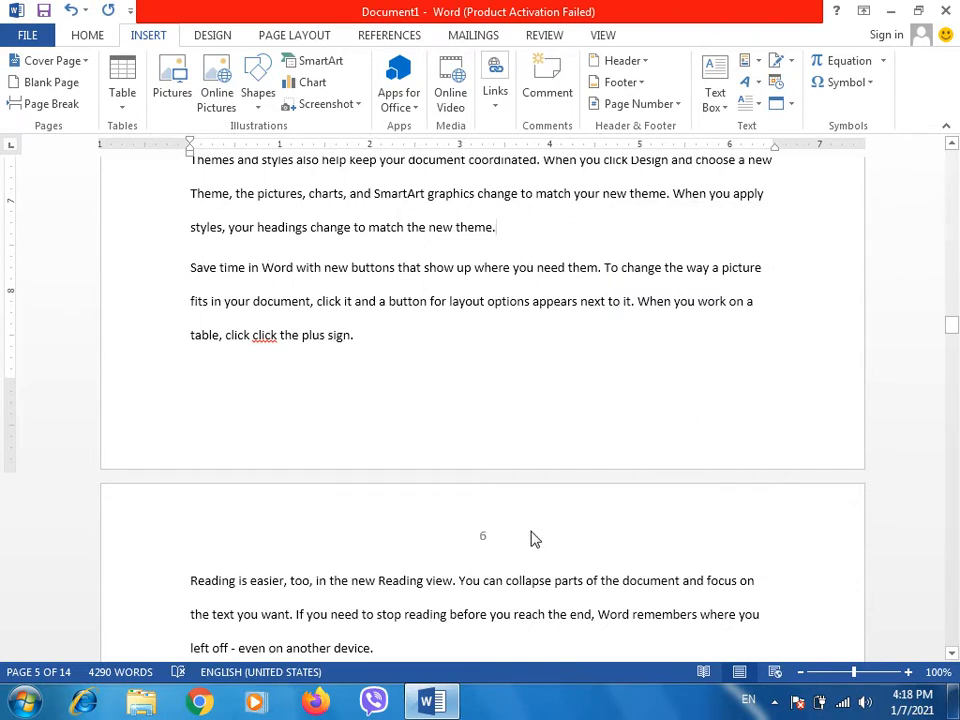
{"action": "left_click", "coordinate": [524, 375]}
{"action": "left_click_drag", "start_coordinate": [950, 322], "coordinate": [950, 294]}
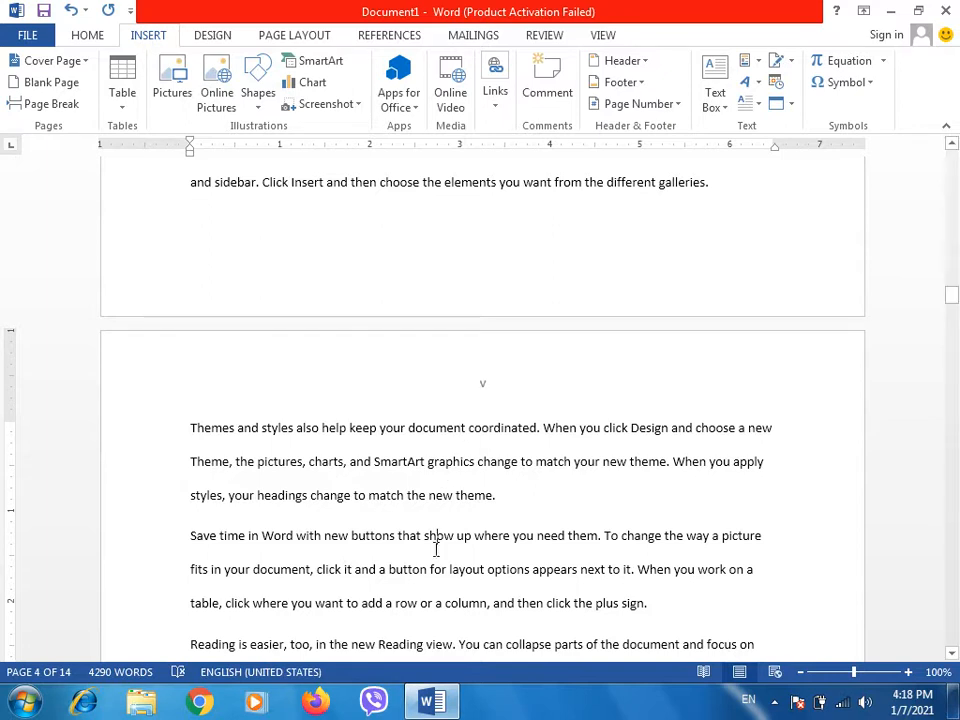
Check the Roman page numbers on pages 3 to 5 and the page number at the top of page 6
{"action": "scroll", "coordinate": [436, 548], "scroll_direction": "up", "scroll_amount": 4}
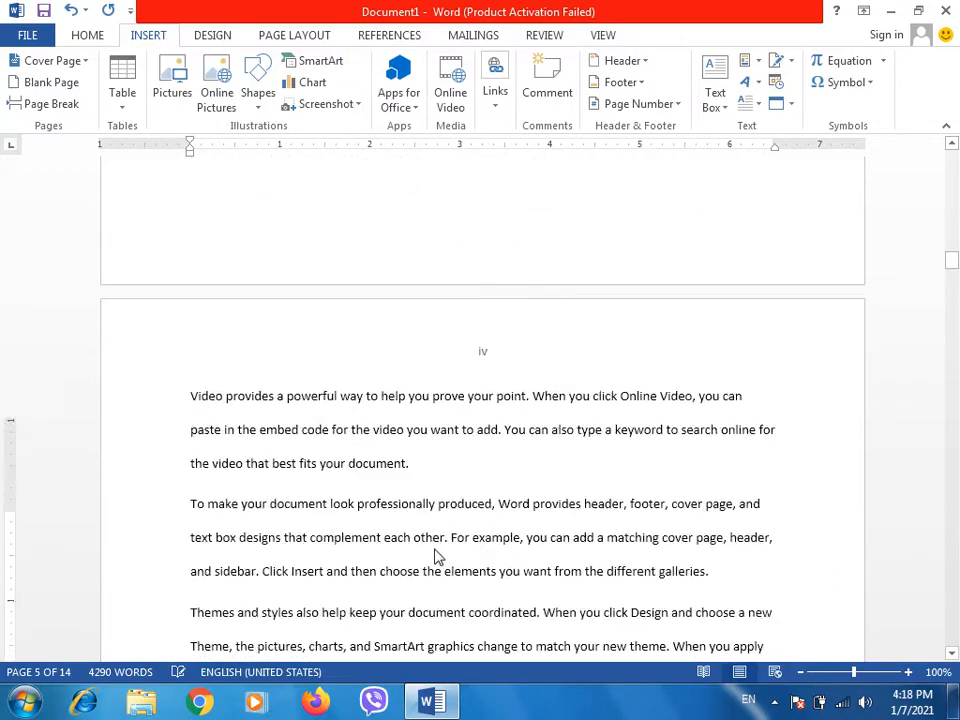
{"action": "scroll", "coordinate": [436, 557], "scroll_direction": "up", "scroll_amount": 3}
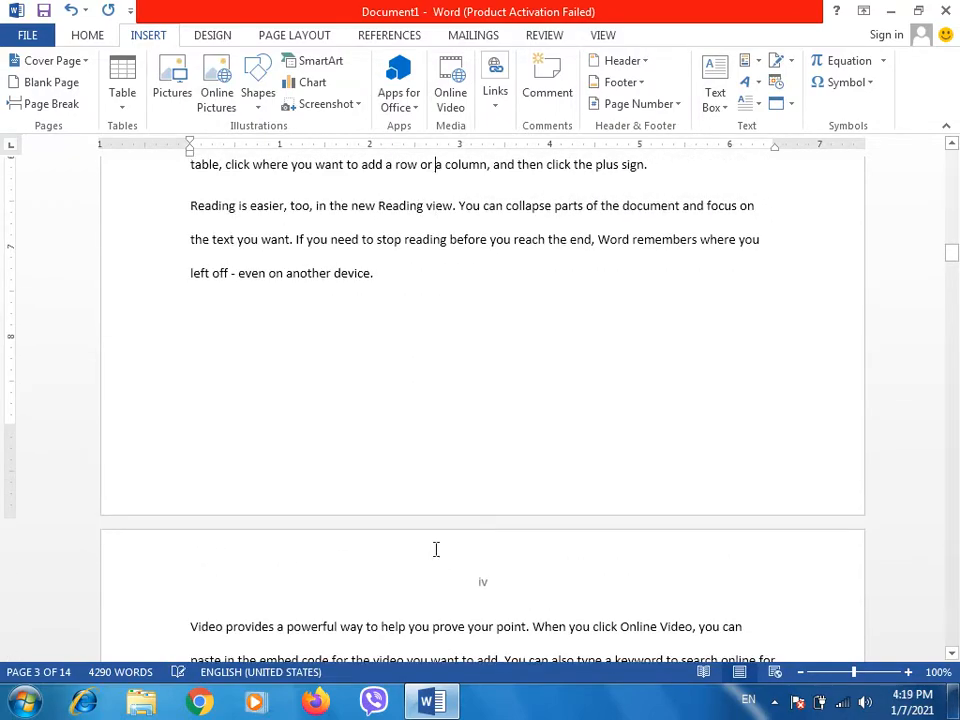
{"action": "scroll", "coordinate": [436, 548], "scroll_direction": "up", "scroll_amount": 5}
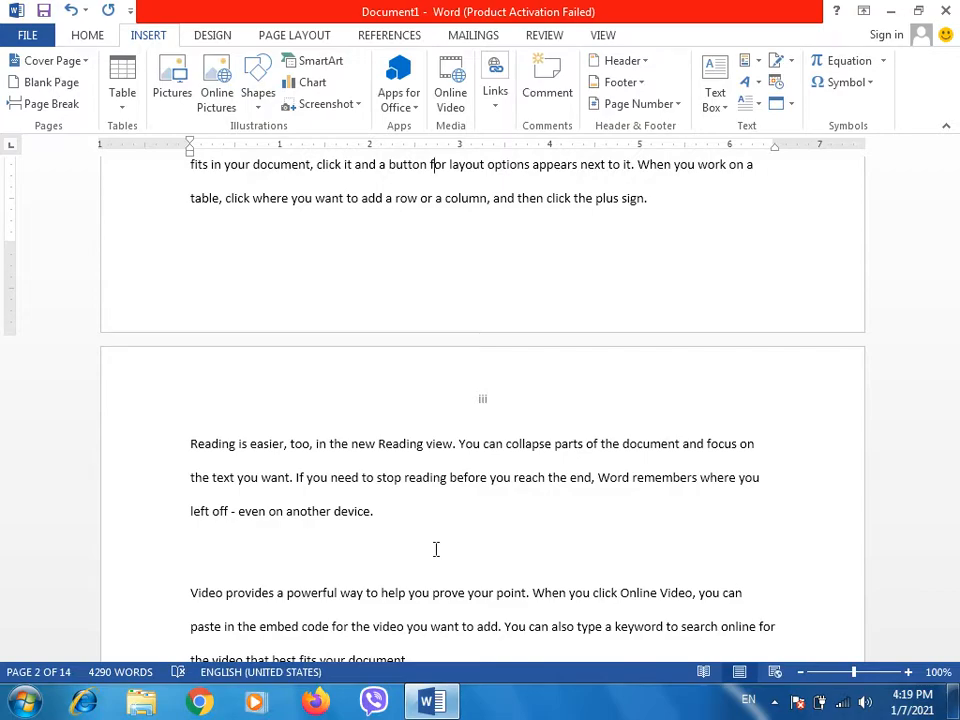
{"action": "scroll", "coordinate": [436, 549], "scroll_direction": "down", "scroll_amount": 15}
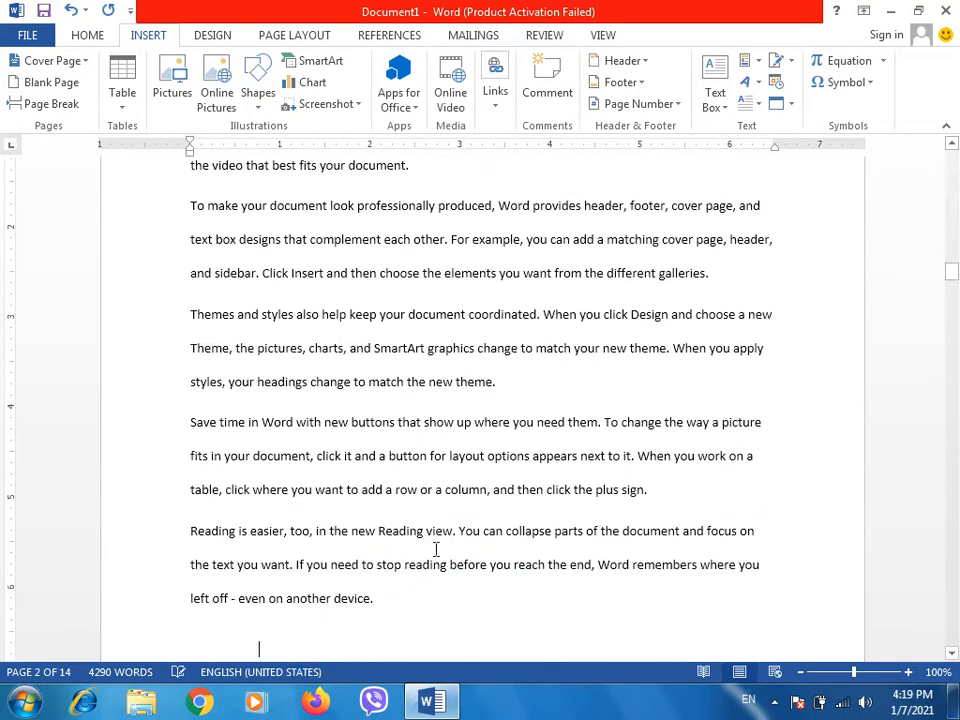
{"action": "scroll", "coordinate": [436, 549], "scroll_direction": "down", "scroll_amount": 10}
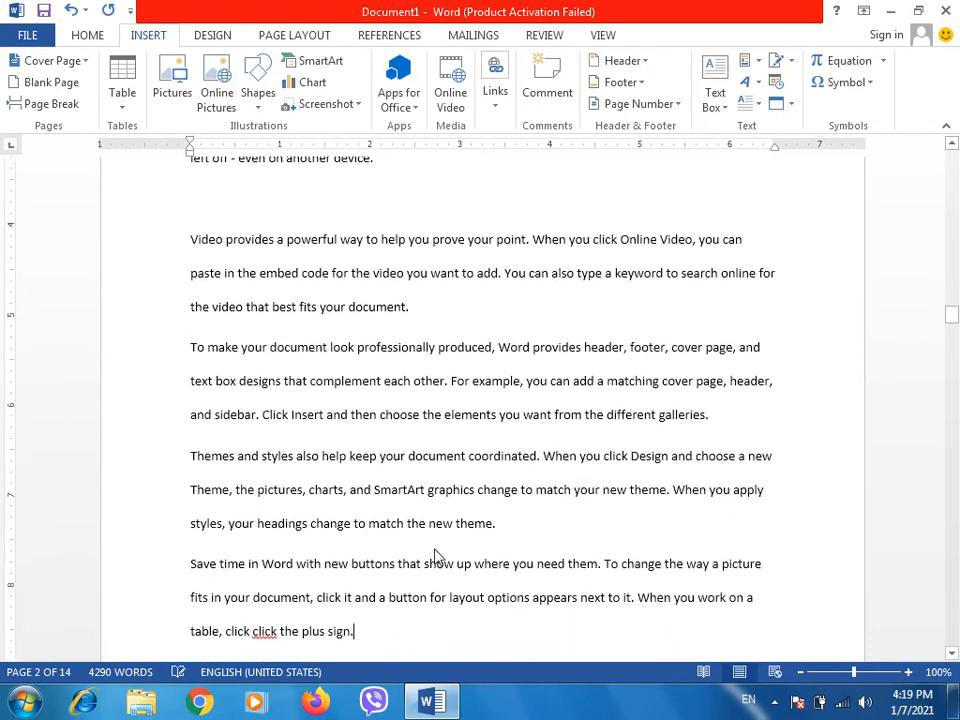
{"action": "scroll", "coordinate": [436, 557], "scroll_direction": "down", "scroll_amount": 4}
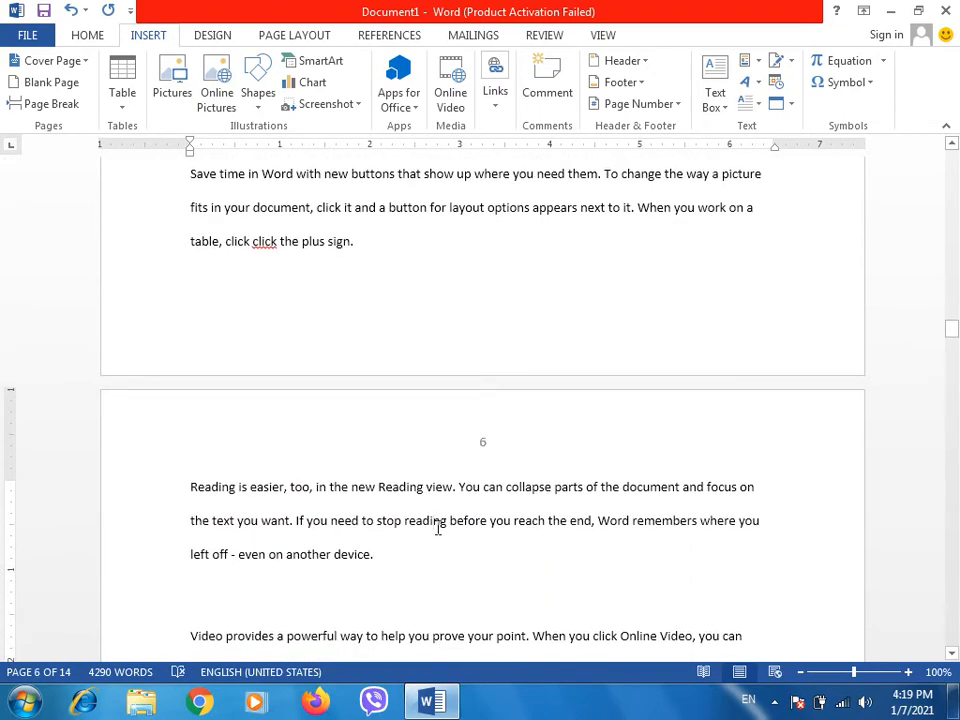
Restart the second section's page numbering on page 6 at 1, keeping the 1, 2, 3, ... format
{"action": "left_click", "coordinate": [436, 522]}
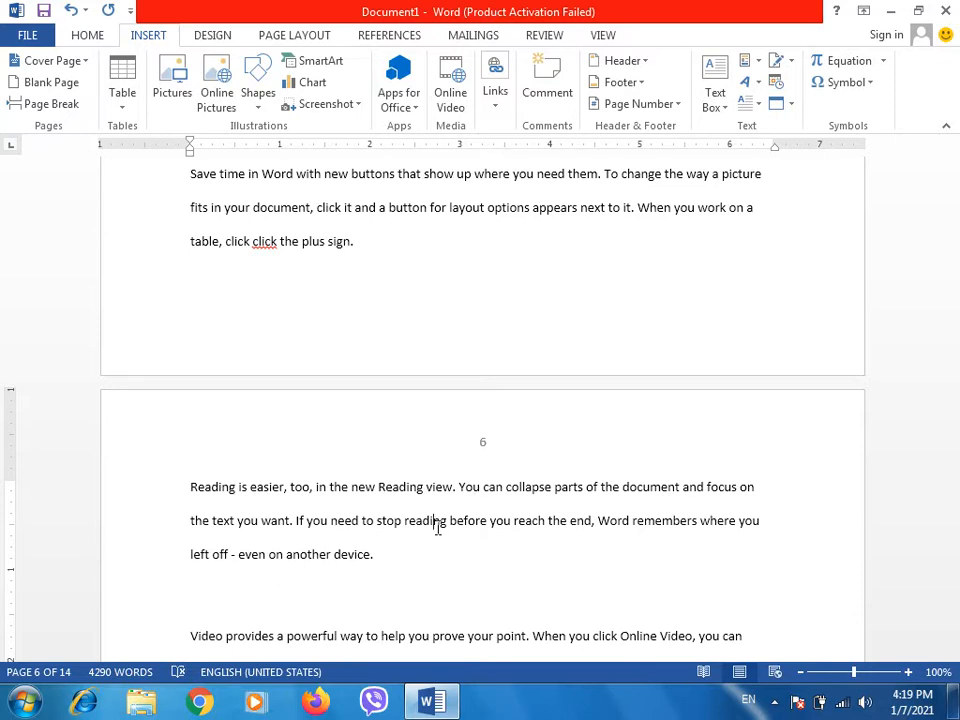
{"action": "left_click", "coordinate": [420, 555]}
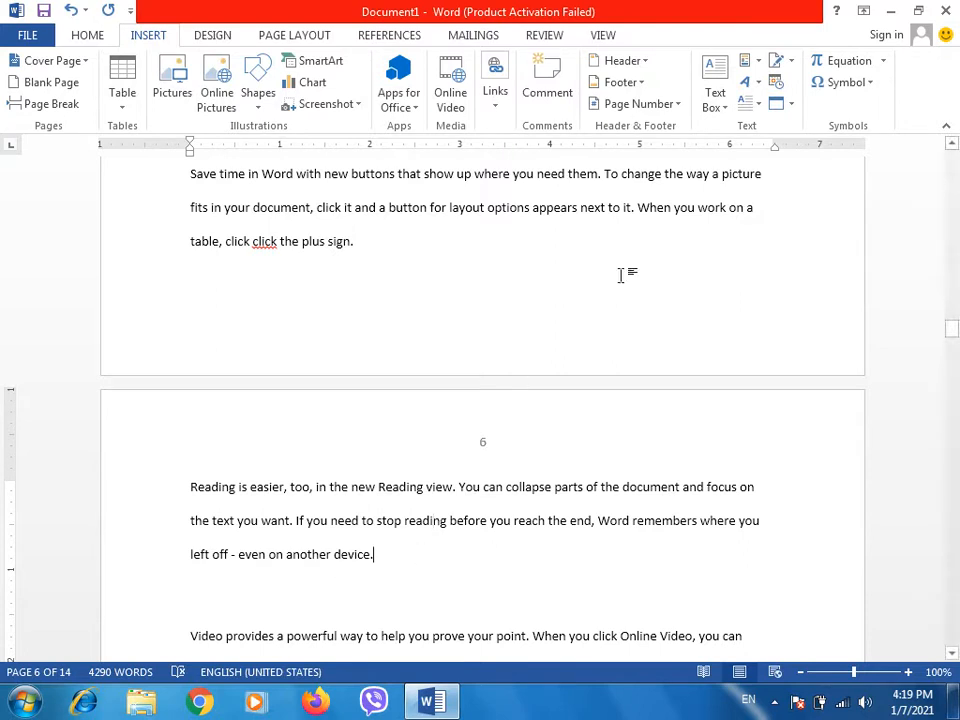
{"action": "left_click", "coordinate": [660, 105]}
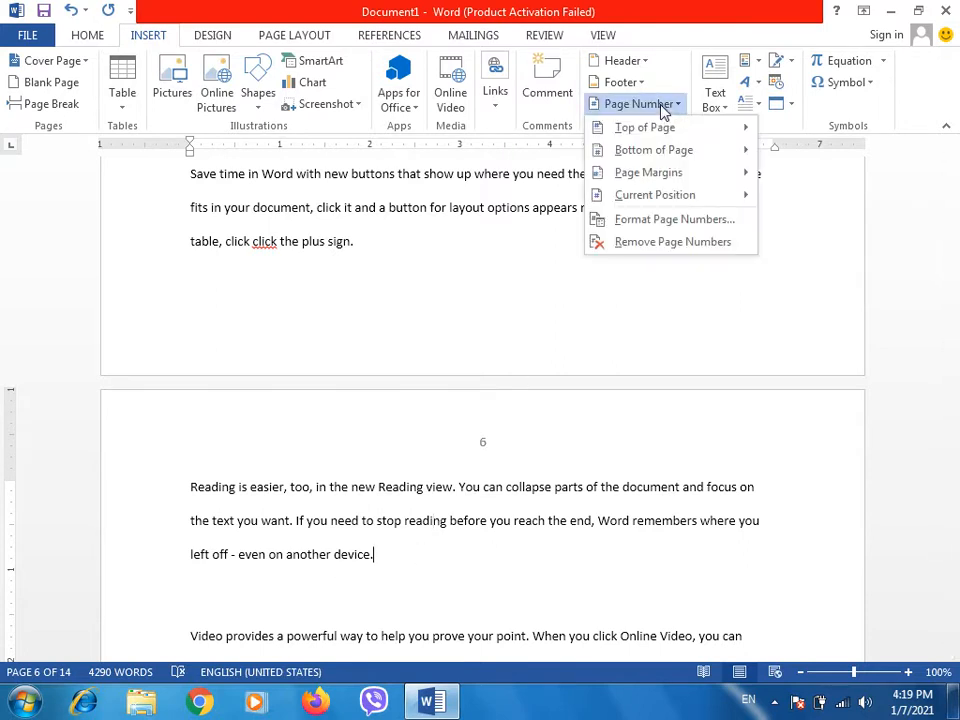
{"action": "left_click", "coordinate": [650, 222]}
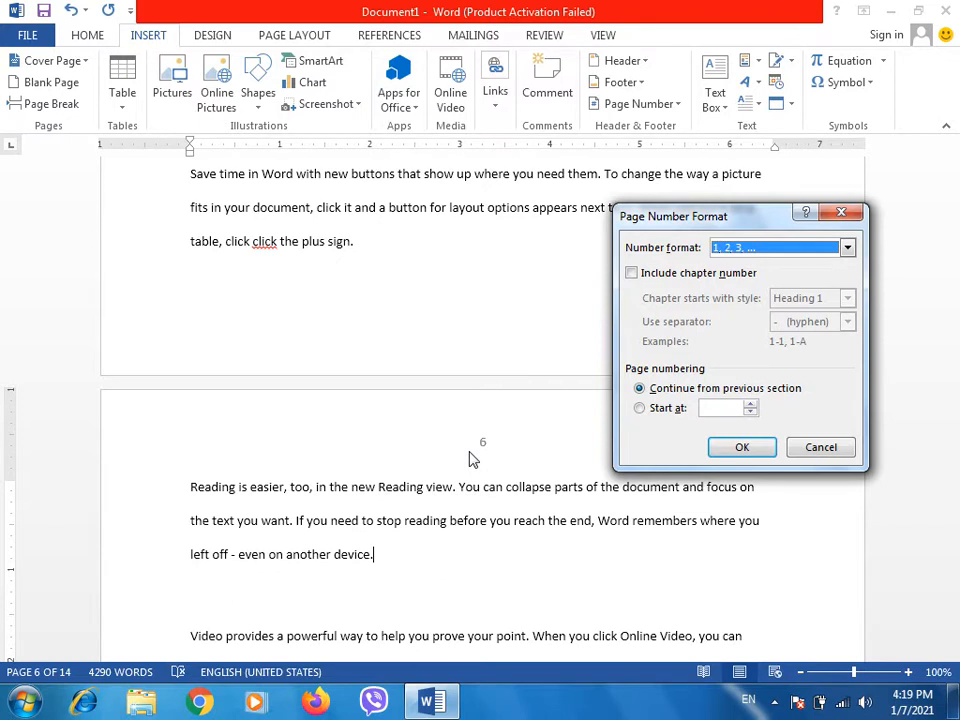
{"action": "left_click", "coordinate": [640, 408]}
{"action": "left_click", "coordinate": [728, 406]}
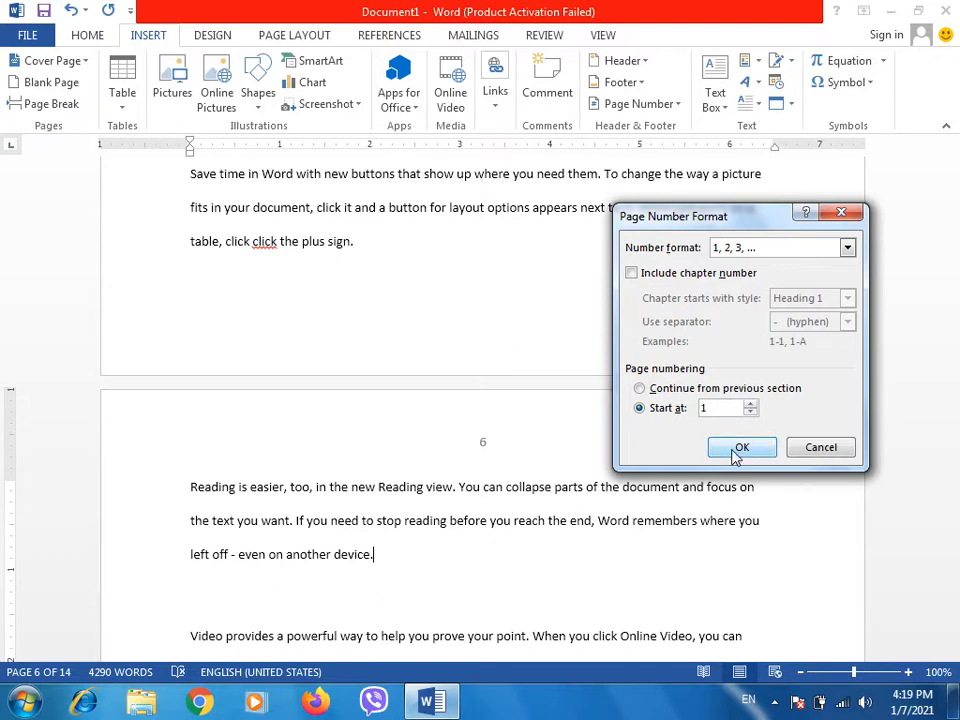
{"action": "left_click", "coordinate": [741, 448]}
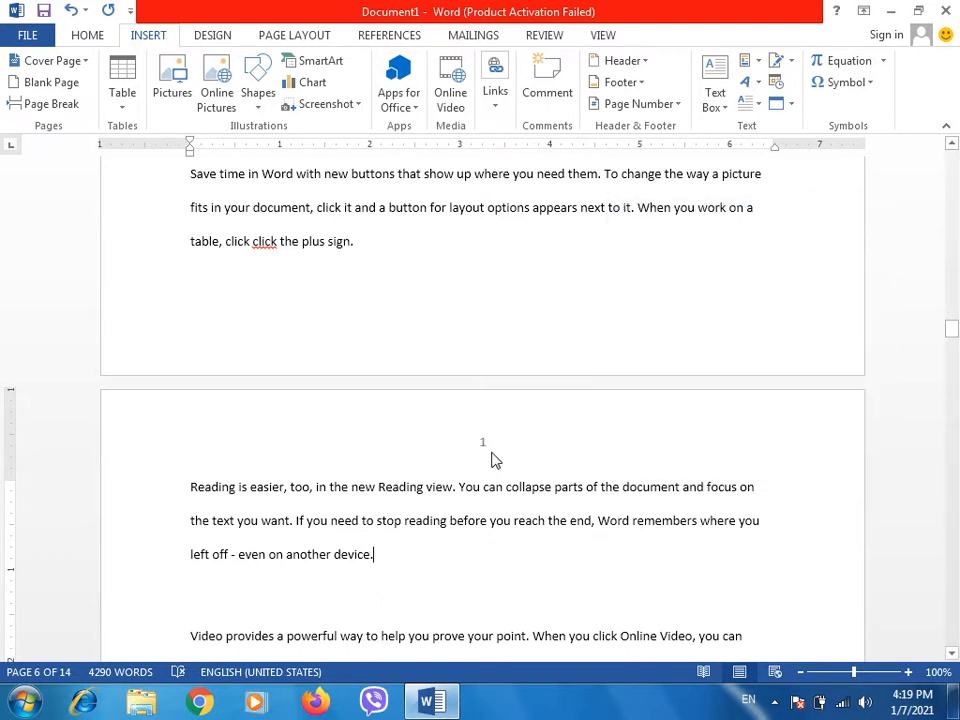
Examine the page numbers across the page 5 to 6 boundary and through the second section up to page 11
{"action": "key", "text": "Up"}
{"action": "scroll", "coordinate": [493, 453], "scroll_direction": "up", "scroll_amount": 10}
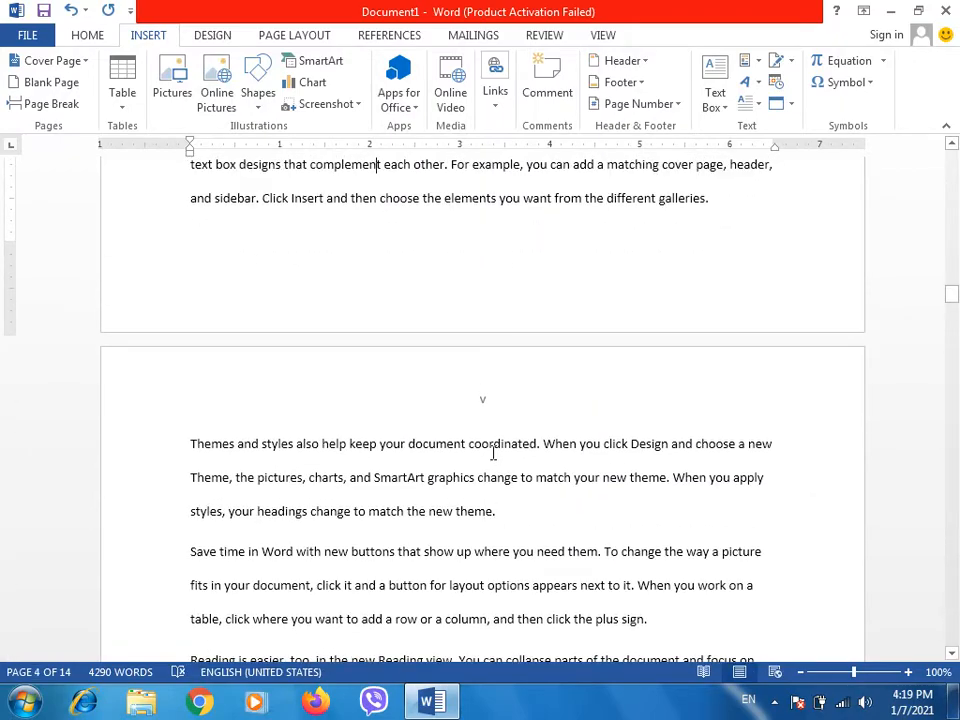
{"action": "scroll", "coordinate": [493, 453], "scroll_direction": "down", "scroll_amount": 2}
{"action": "scroll", "coordinate": [493, 453], "scroll_direction": "down", "scroll_amount": 5}
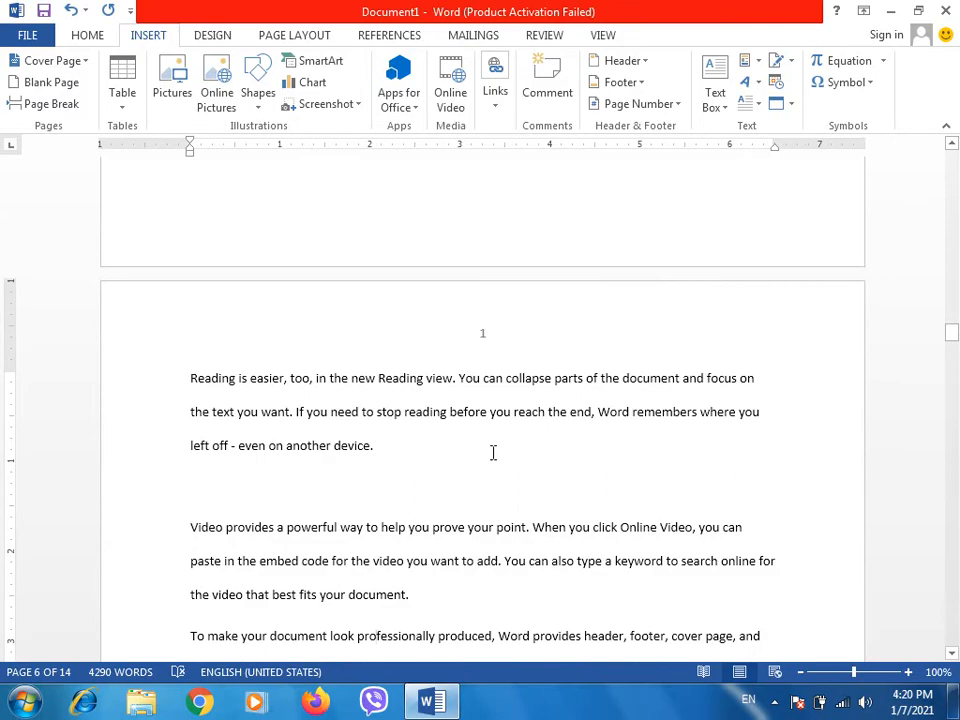
{"action": "scroll", "coordinate": [493, 453], "scroll_direction": "down", "scroll_amount": 15}
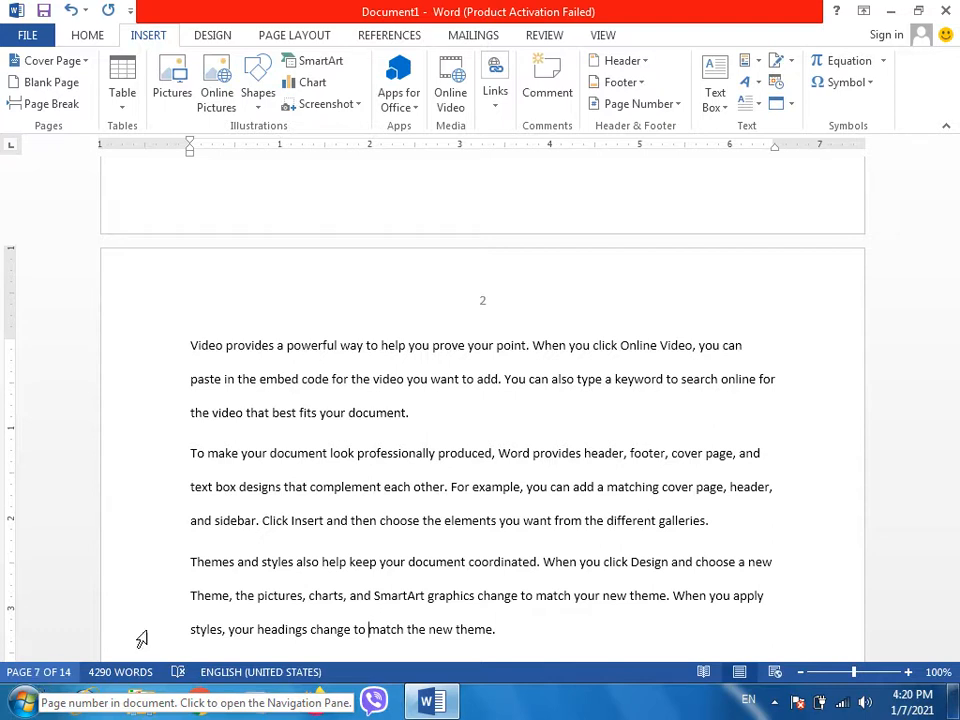
{"action": "left_click", "coordinate": [355, 552]}
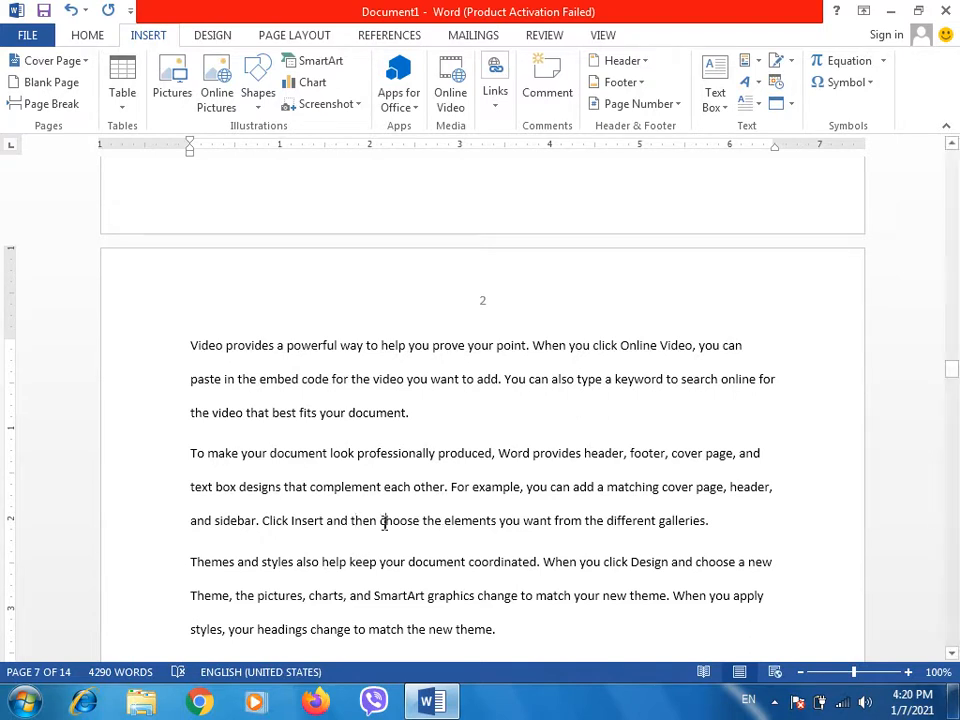
{"action": "scroll", "coordinate": [383, 523], "scroll_direction": "down", "scroll_amount": 12}
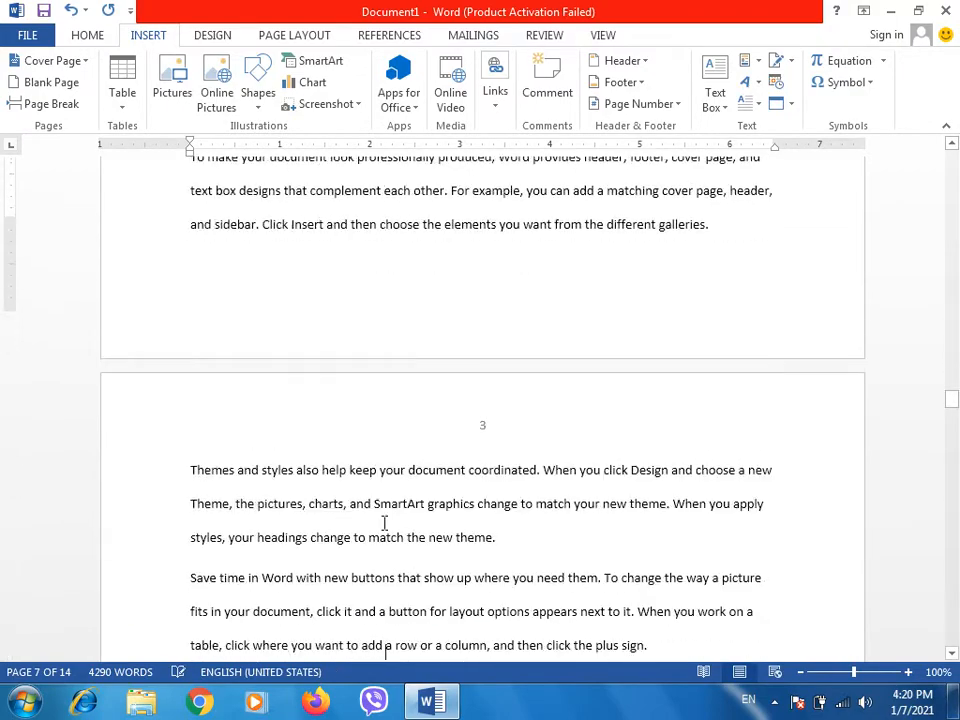
{"action": "scroll", "coordinate": [383, 523], "scroll_direction": "down", "scroll_amount": 15}
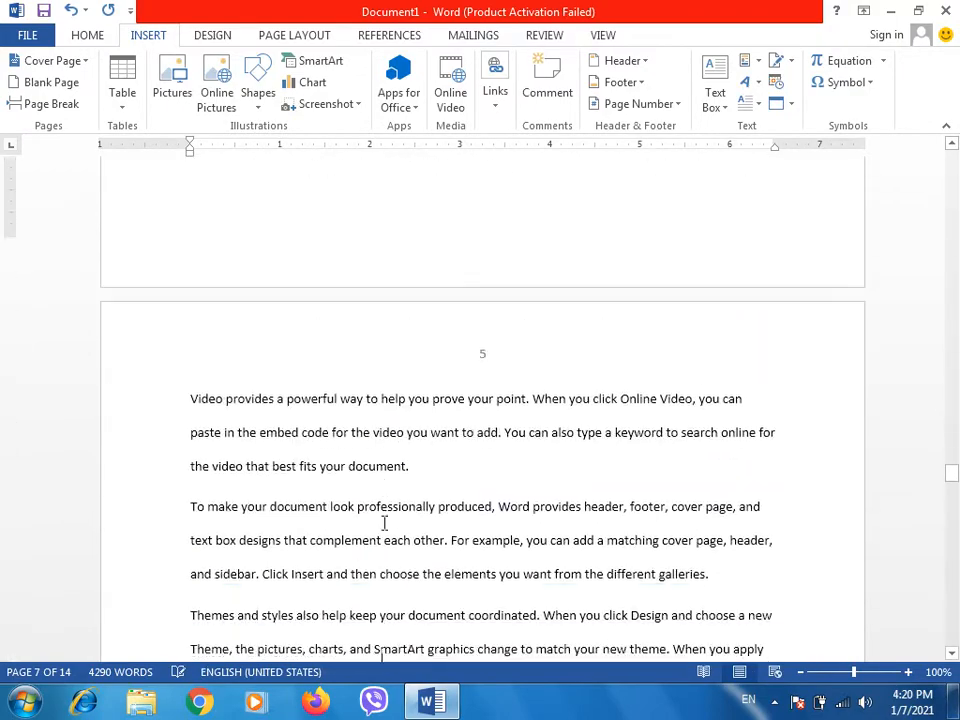
{"action": "scroll", "coordinate": [383, 523], "scroll_direction": "down", "scroll_amount": 10}
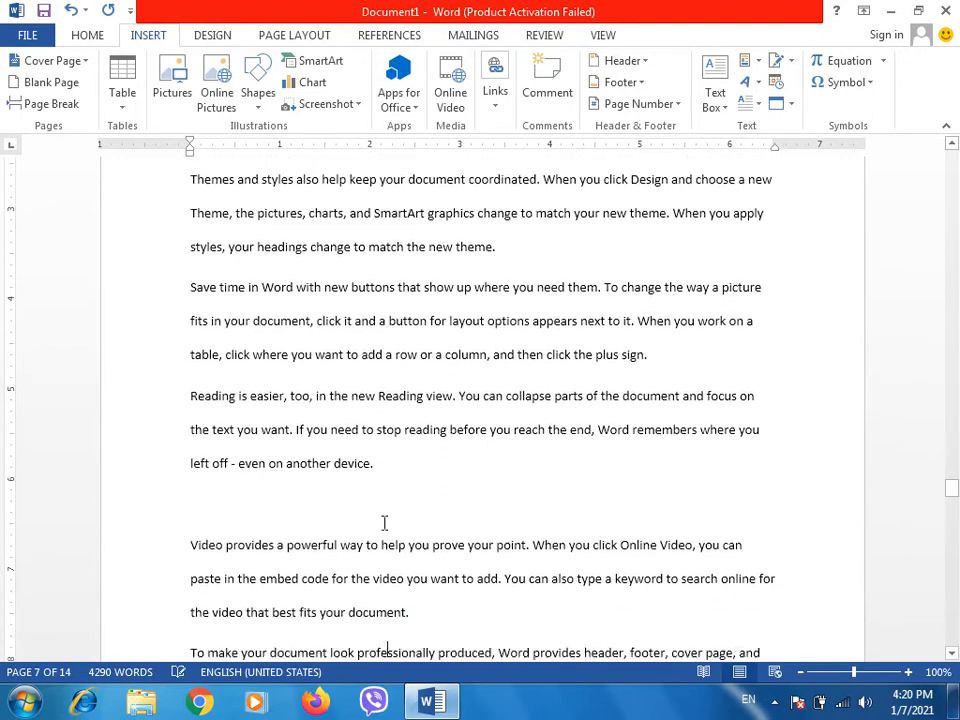
{"action": "scroll", "coordinate": [383, 523], "scroll_direction": "down", "scroll_amount": 3}
Insert a Next Page section break at the end of page 10 and delete the empty line it leaves on page 11
{"action": "left_click", "coordinate": [722, 334]}
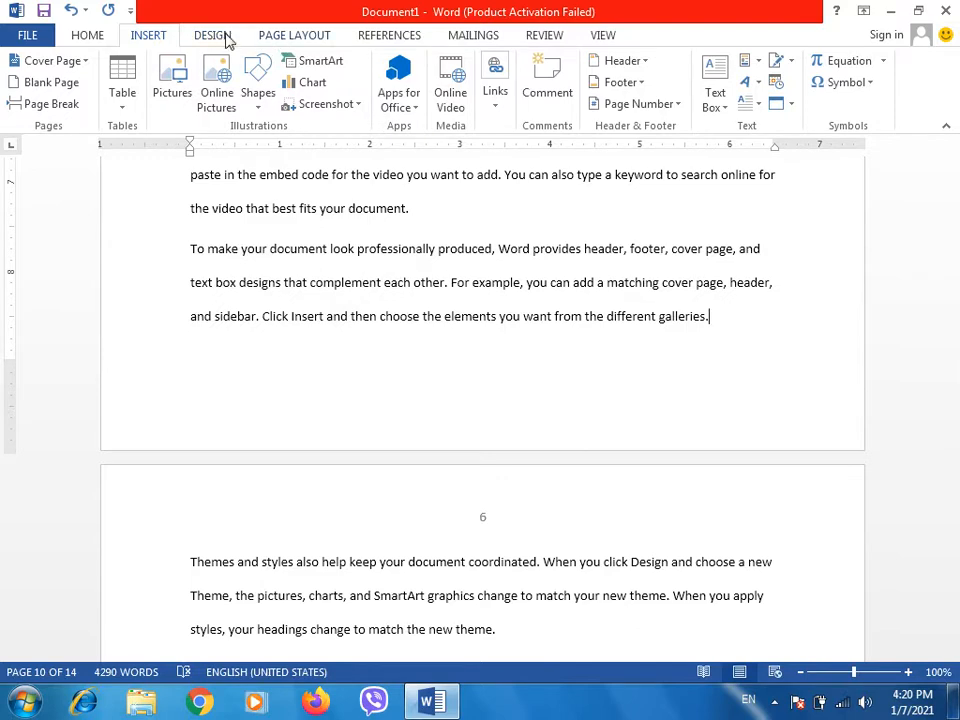
{"action": "left_click", "coordinate": [292, 38]}
{"action": "left_click", "coordinate": [234, 61]}
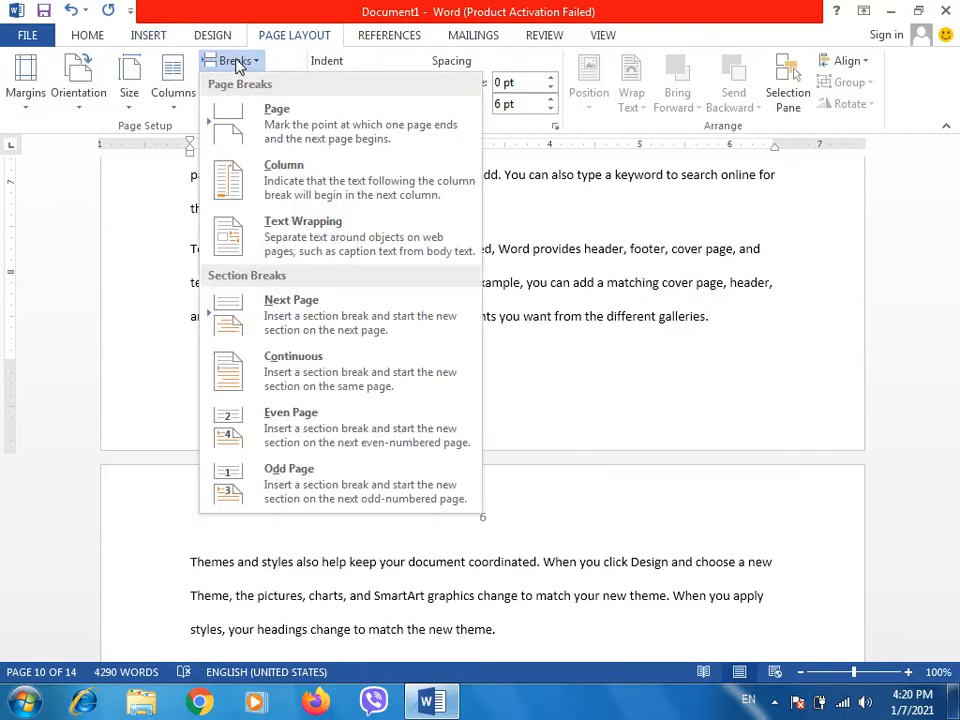
{"action": "left_click", "coordinate": [288, 308]}
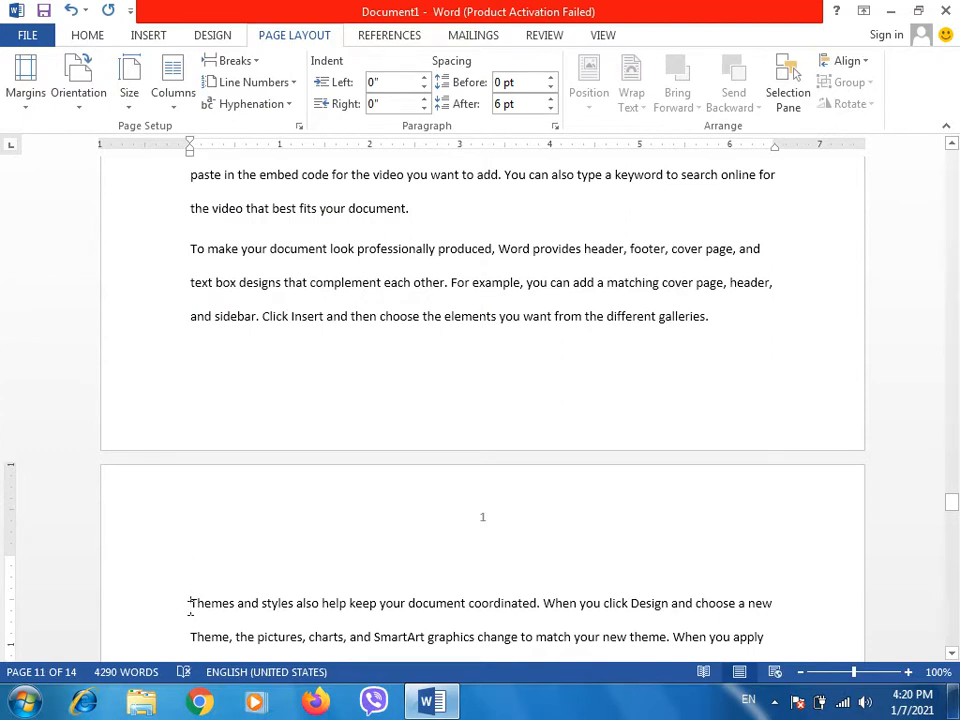
{"action": "key", "text": "Delete"}
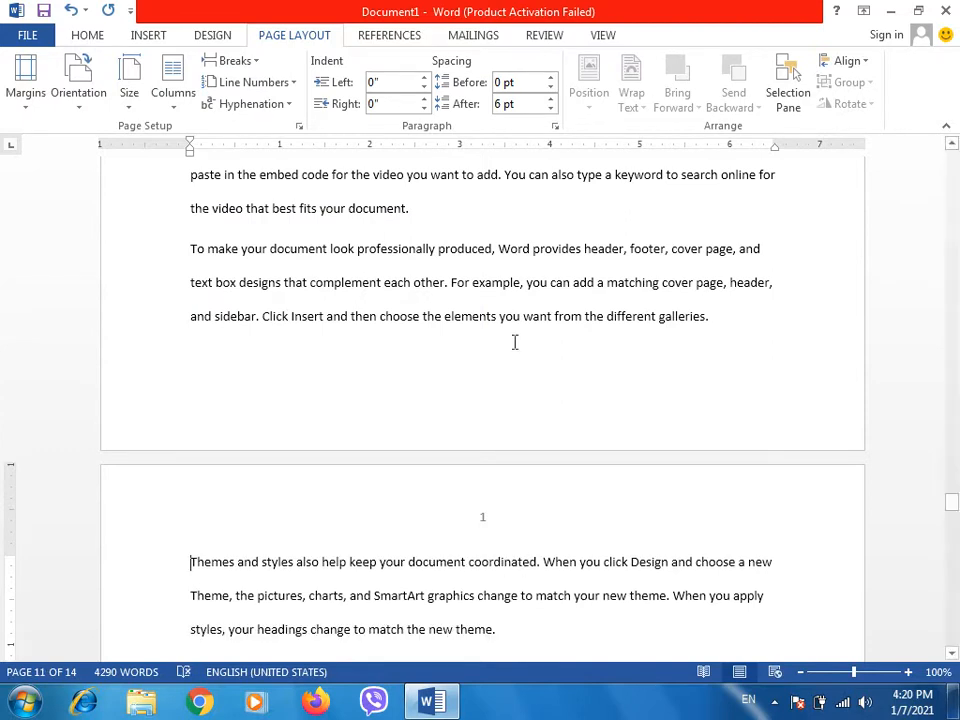
Show the formatting marks to check the section break at the end of page 10, and hide them again
{"action": "left_click", "coordinate": [523, 291]}
{"action": "key", "text": "ctrl+shift+8"}
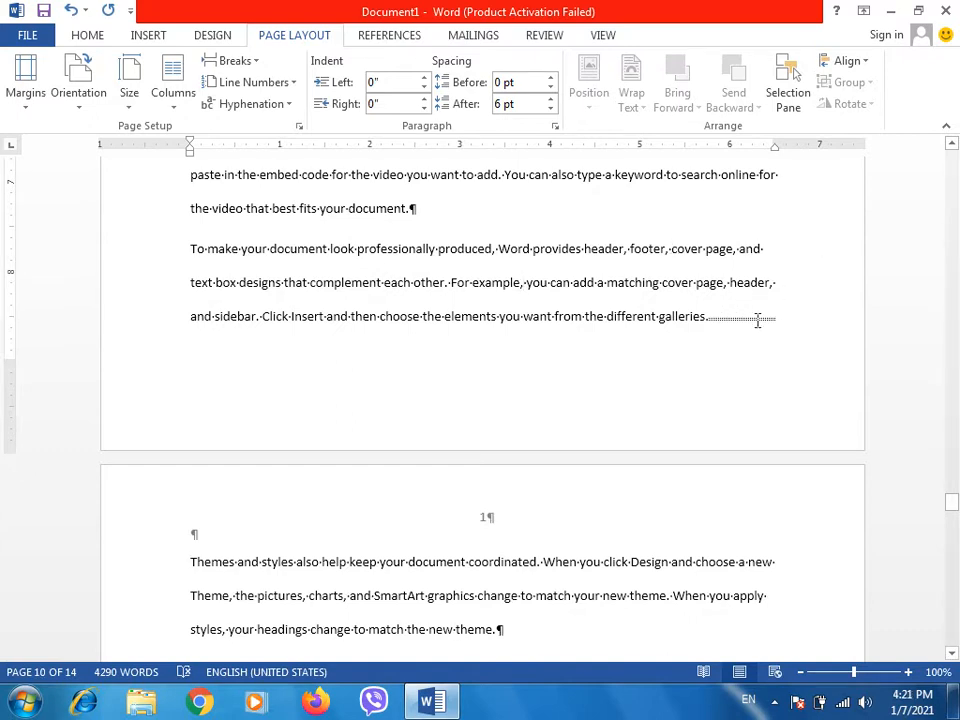
{"action": "key", "text": "ctrl+shift+8"}
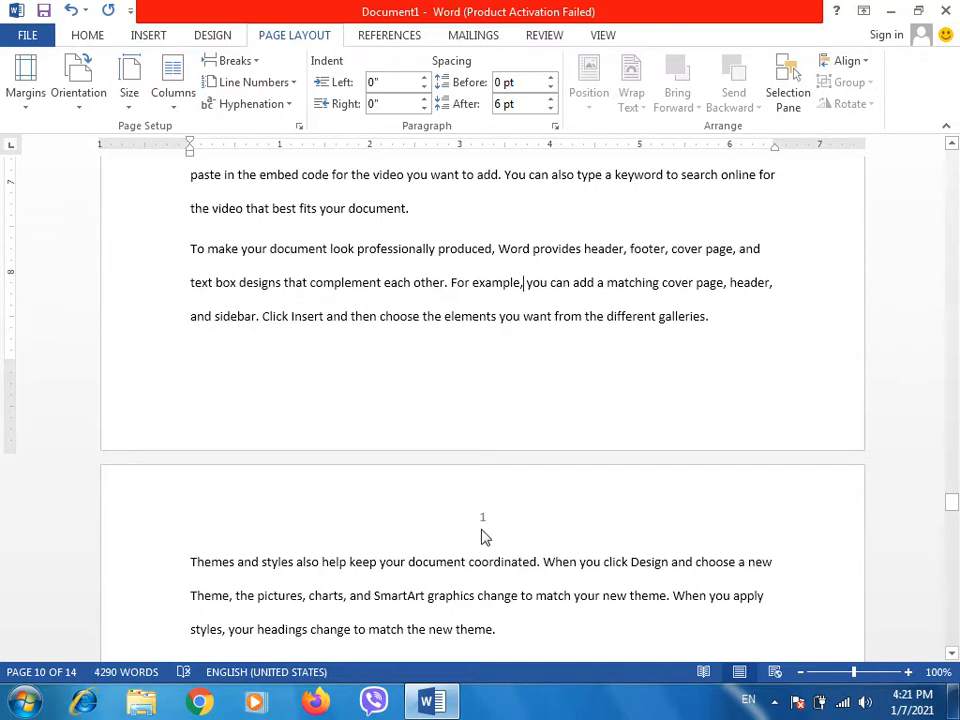
Set the page number format of the third section, starting on page 11, to lowercase letters (a, b, c, ...)
{"action": "left_click", "coordinate": [431, 572]}
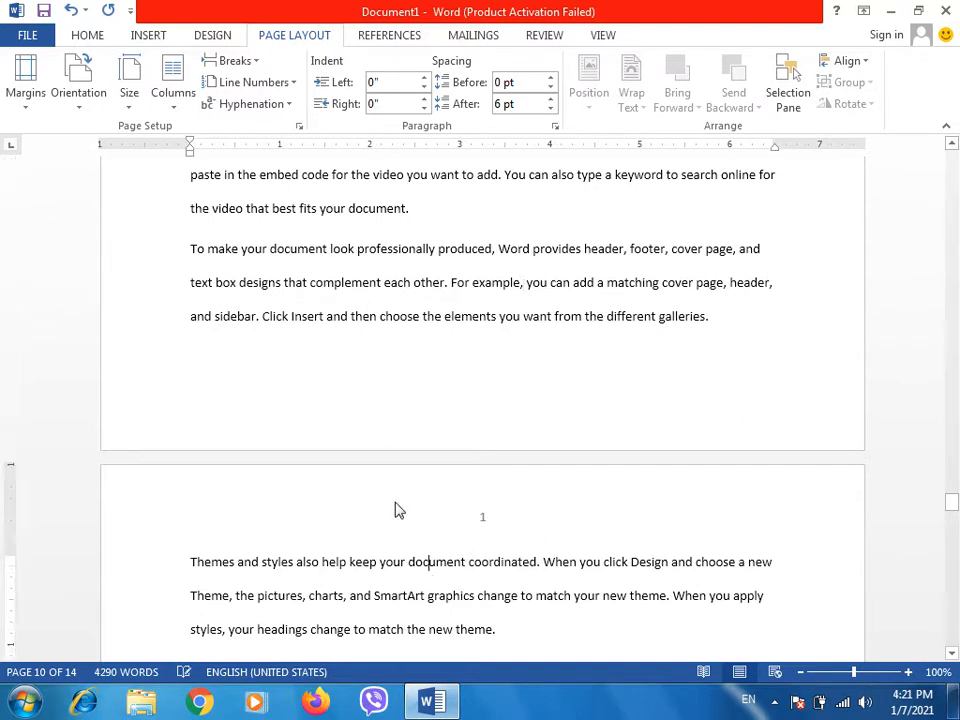
{"action": "left_click", "coordinate": [145, 35]}
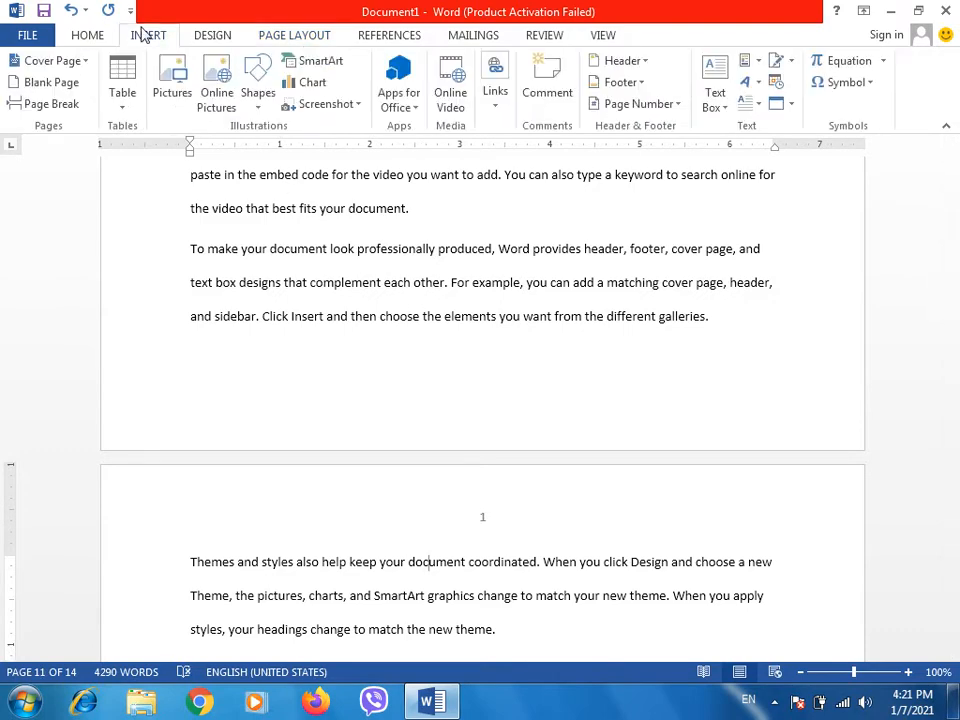
{"action": "left_click", "coordinate": [664, 104]}
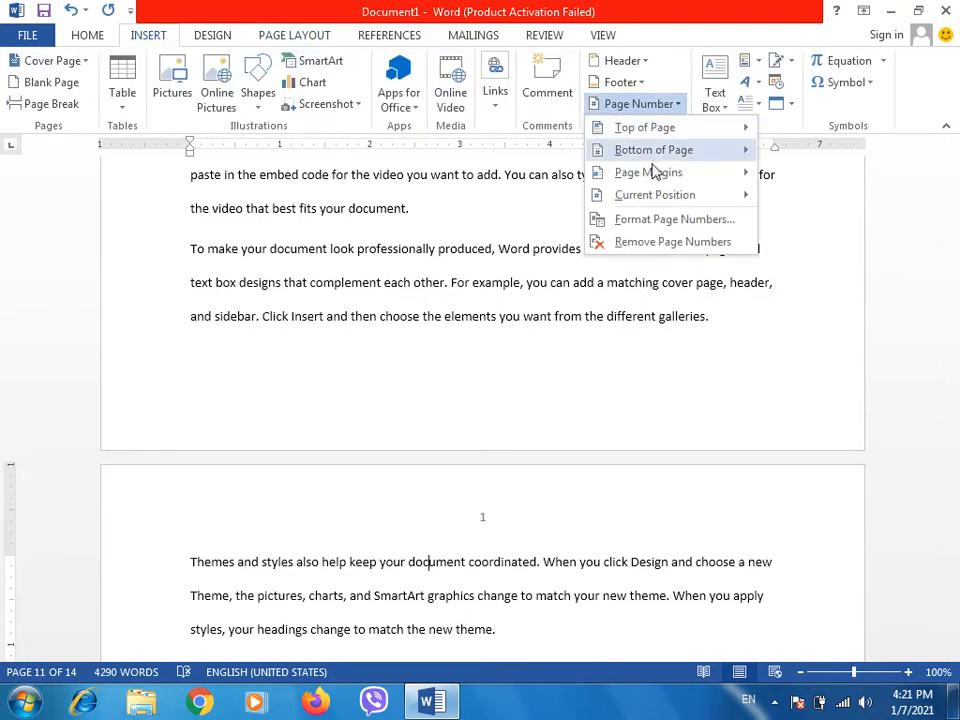
{"action": "left_click", "coordinate": [653, 218]}
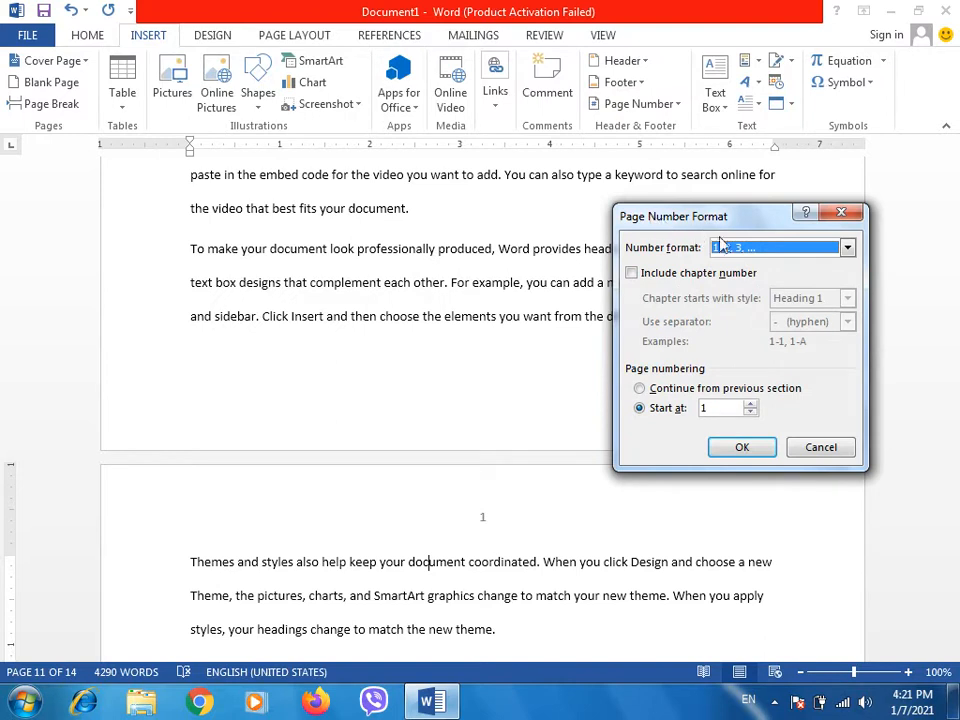
{"action": "left_click", "coordinate": [846, 247]}
{"action": "left_click", "coordinate": [733, 290]}
{"action": "left_click", "coordinate": [740, 448]}
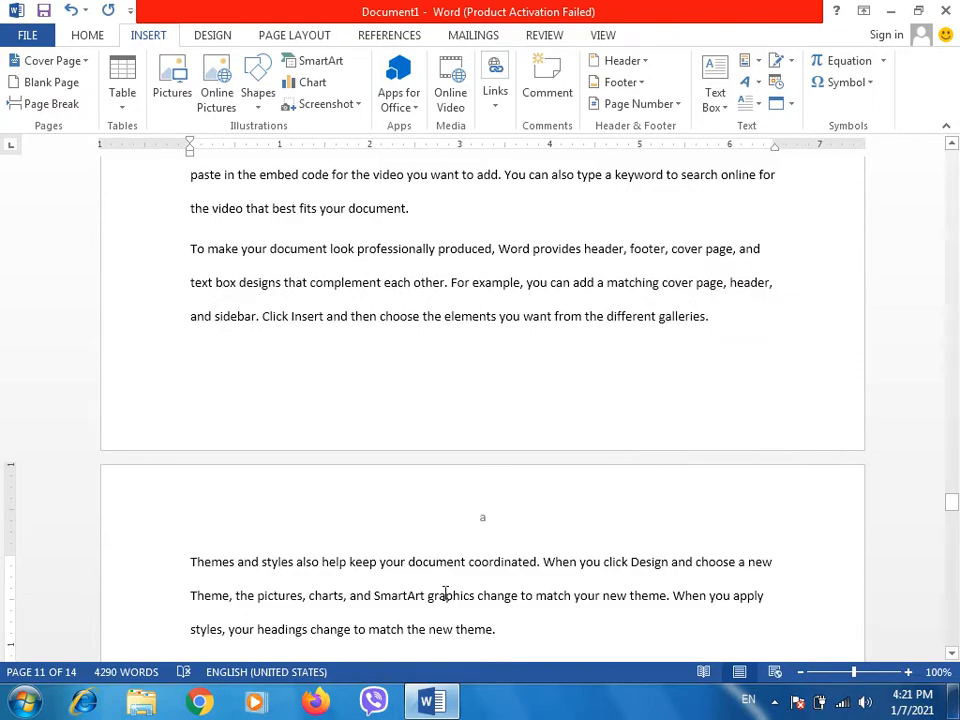
Look back over the preceding pages and close the document without saving the changes
{"action": "left_click", "coordinate": [523, 207]}
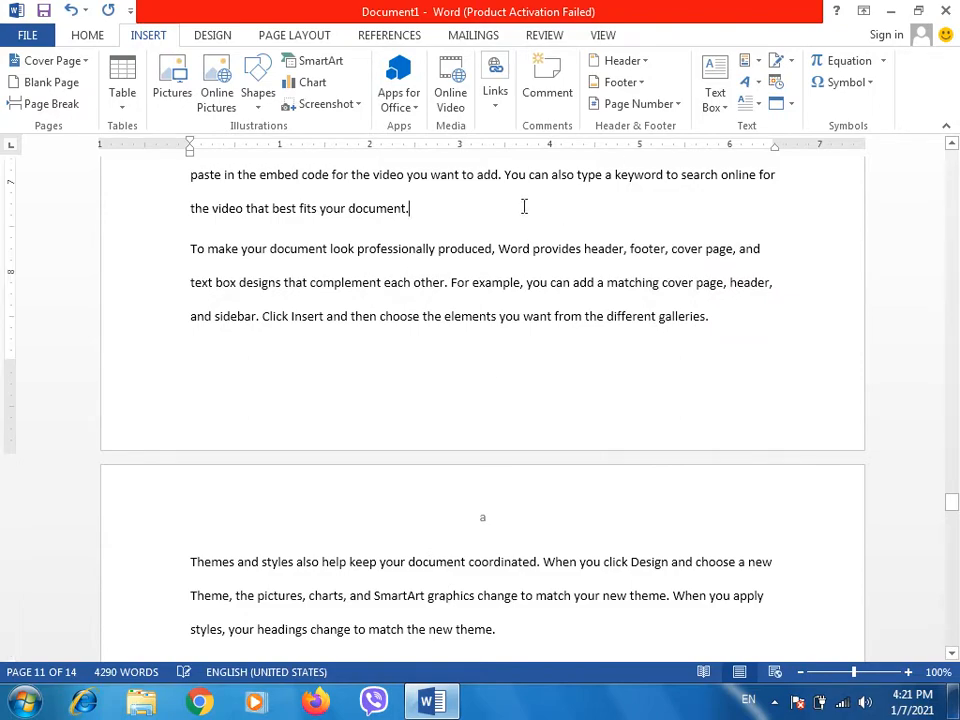
{"action": "scroll", "coordinate": [523, 207], "scroll_direction": "up", "scroll_amount": 4}
{"action": "scroll", "coordinate": [523, 207], "scroll_direction": "up", "scroll_amount": 12}
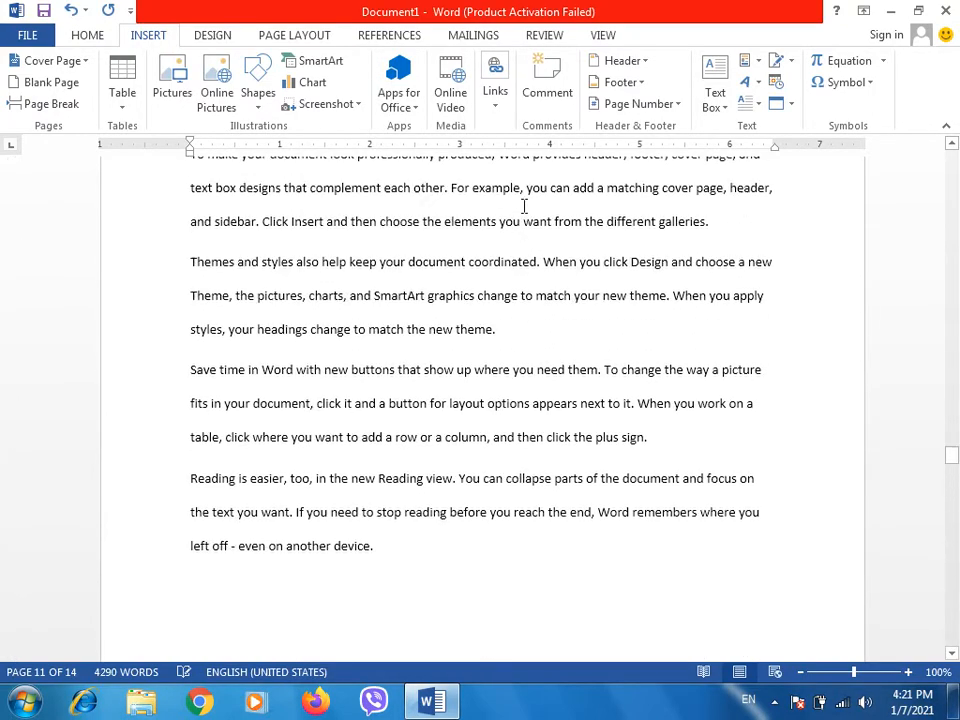
{"action": "scroll", "coordinate": [523, 207], "scroll_direction": "up", "scroll_amount": 10}
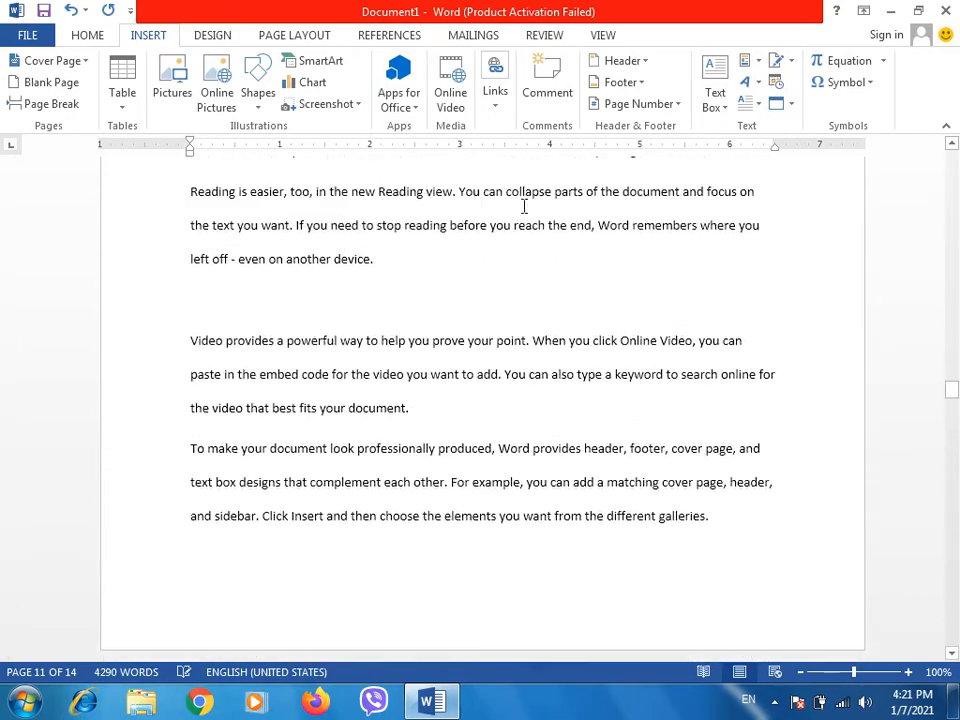
{"action": "key", "text": "alt+F4"}
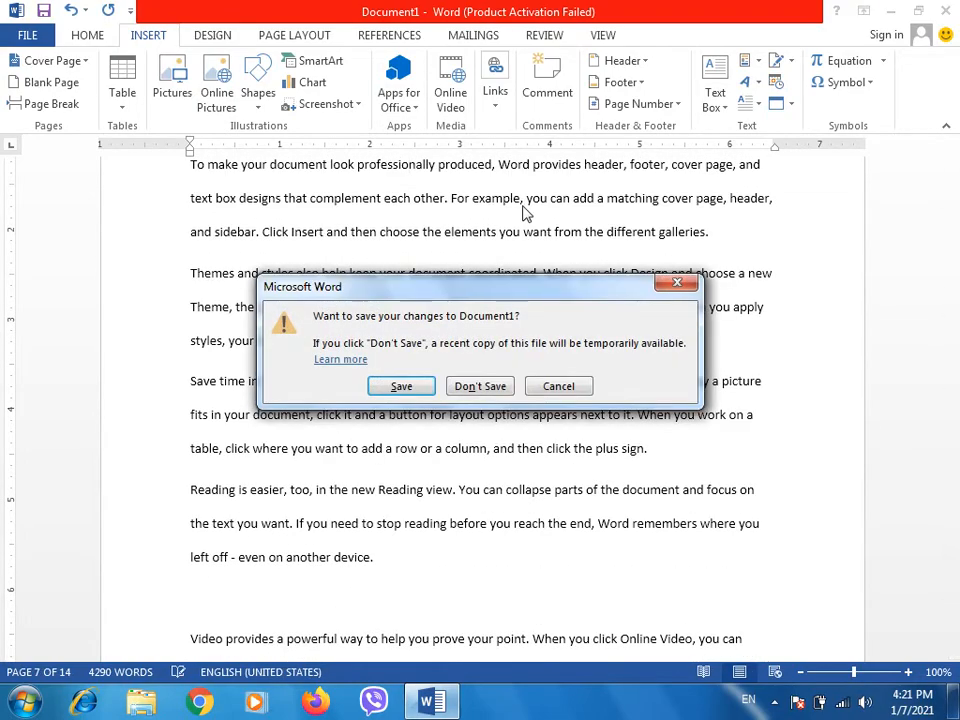
{"action": "key", "text": "Right"}
{"action": "key", "text": "Return"}
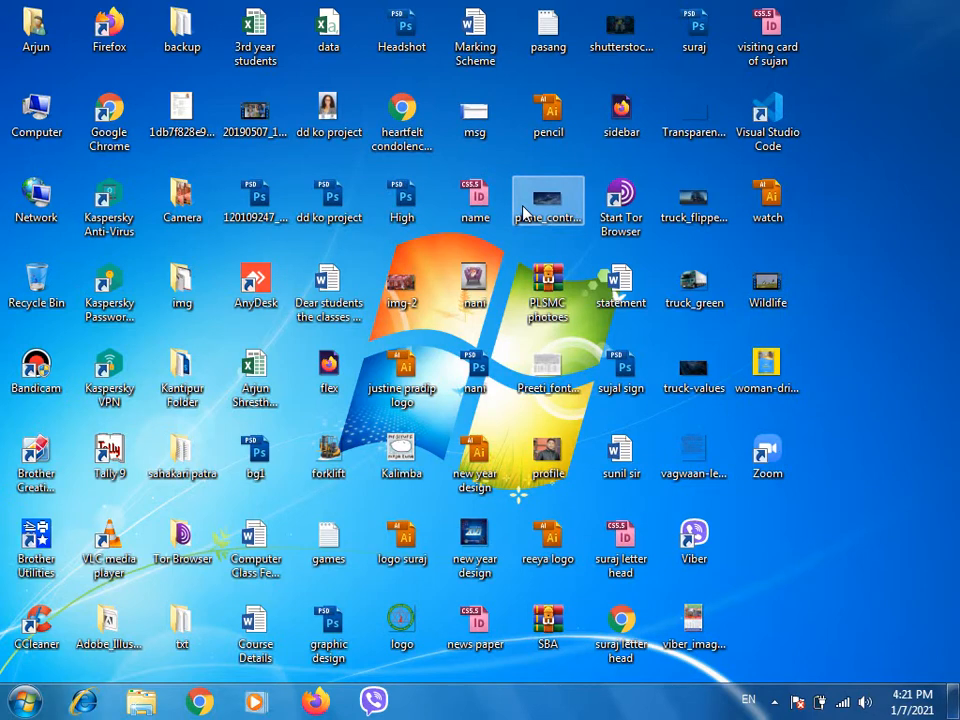
Start Word with a new blank document and dismiss the activation wizard
{"action": "key", "text": "super+r"}
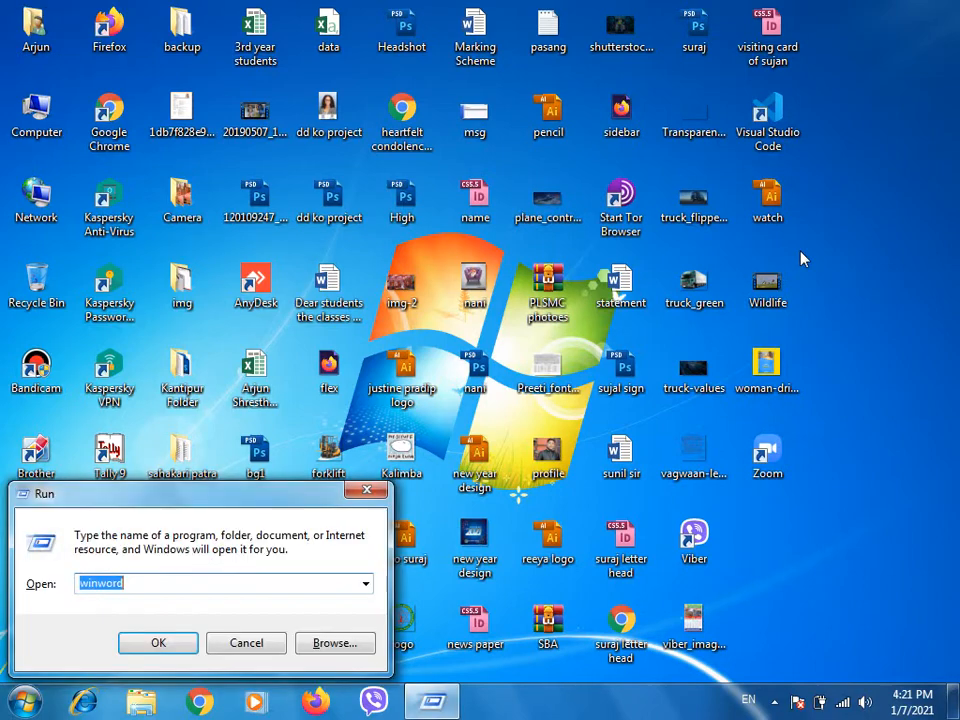
{"action": "key", "text": "Return"}
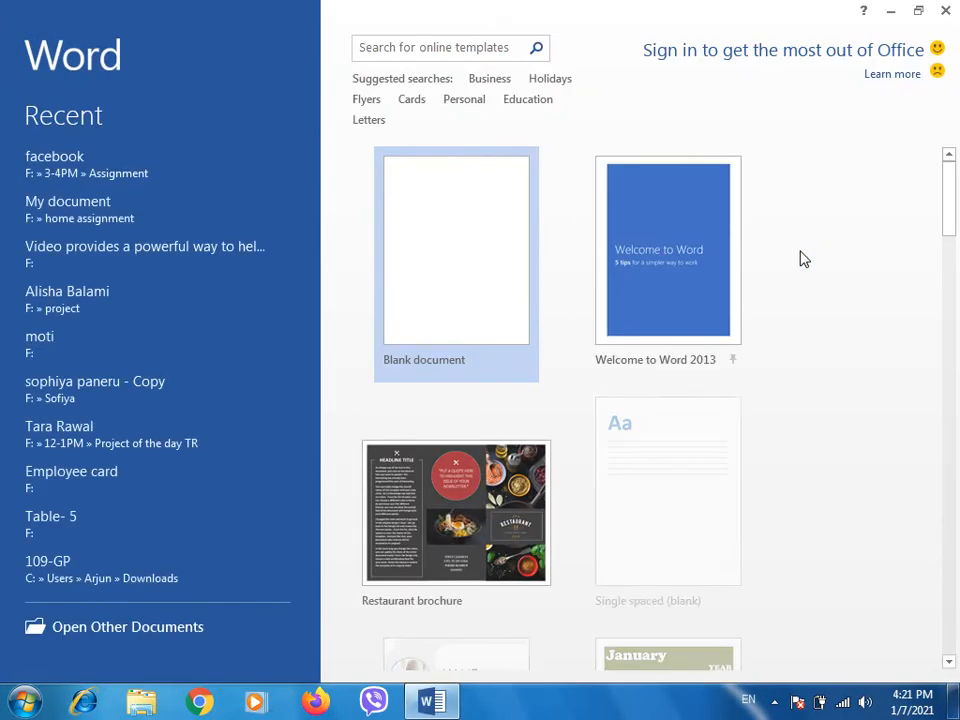
{"action": "left_click", "coordinate": [476, 216]}
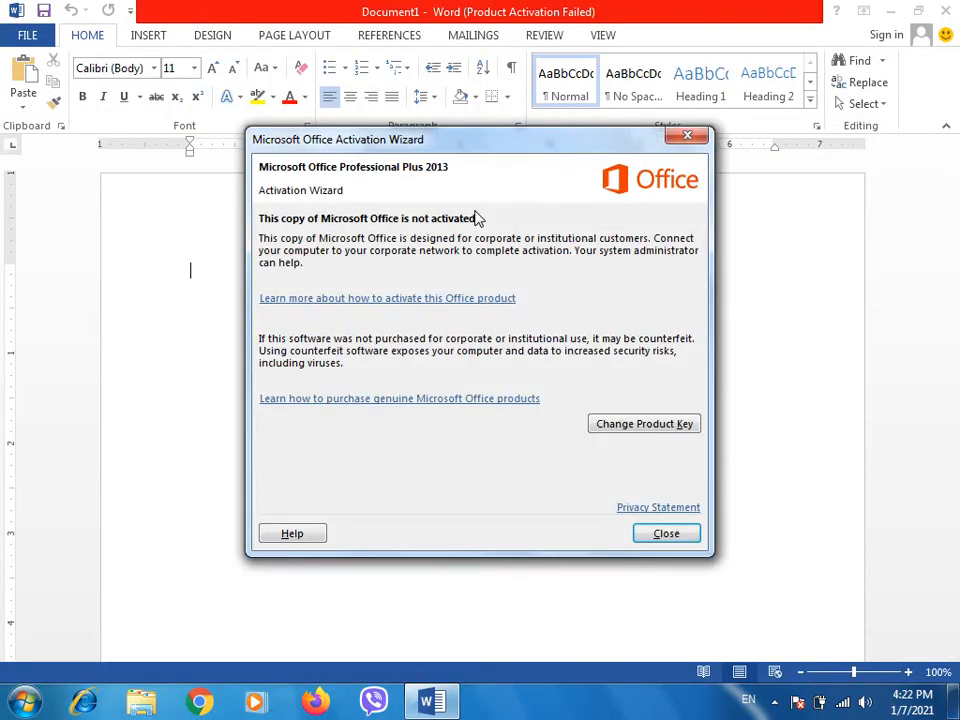
{"action": "left_click", "coordinate": [690, 136]}
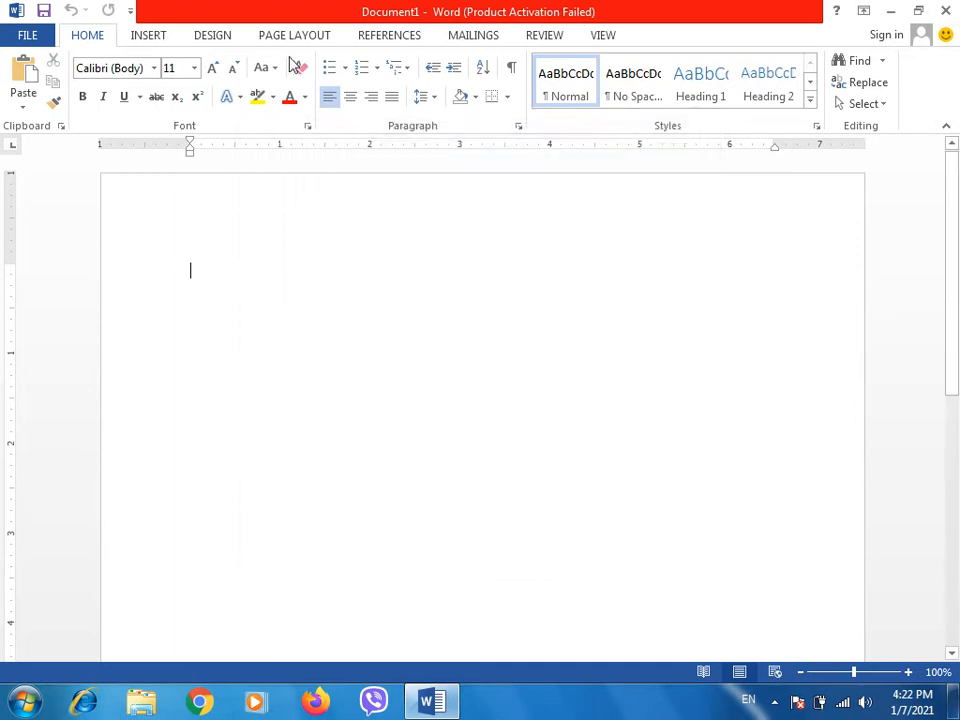
Enter the word "Google" with a capital G on the first line of the blank document
{"action": "left_click", "coordinate": [150, 35]}
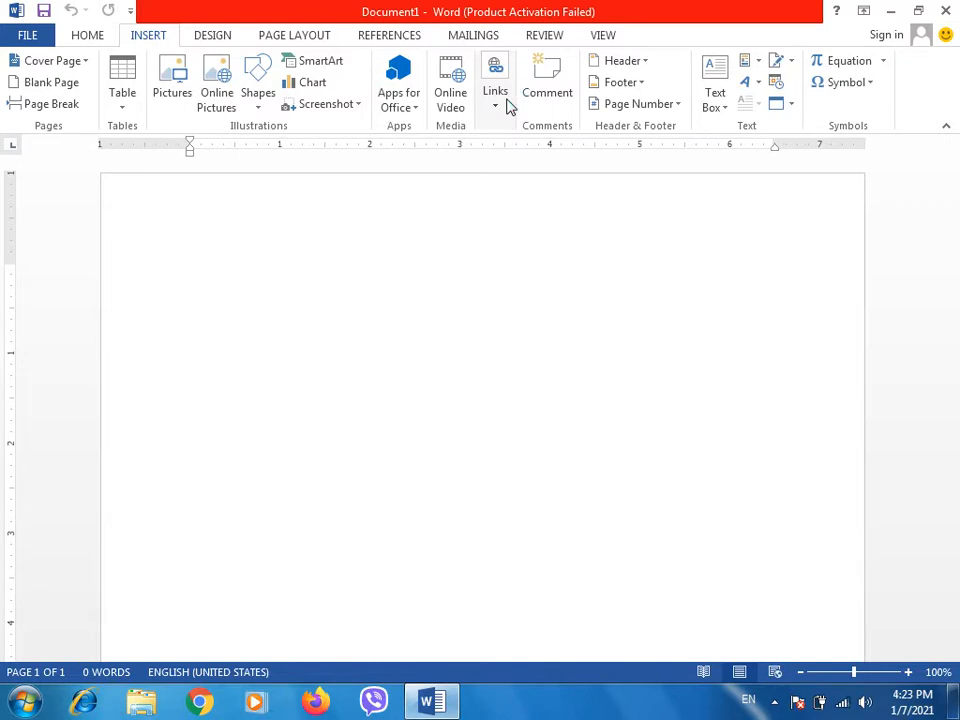
{"action": "type", "text": "google"}
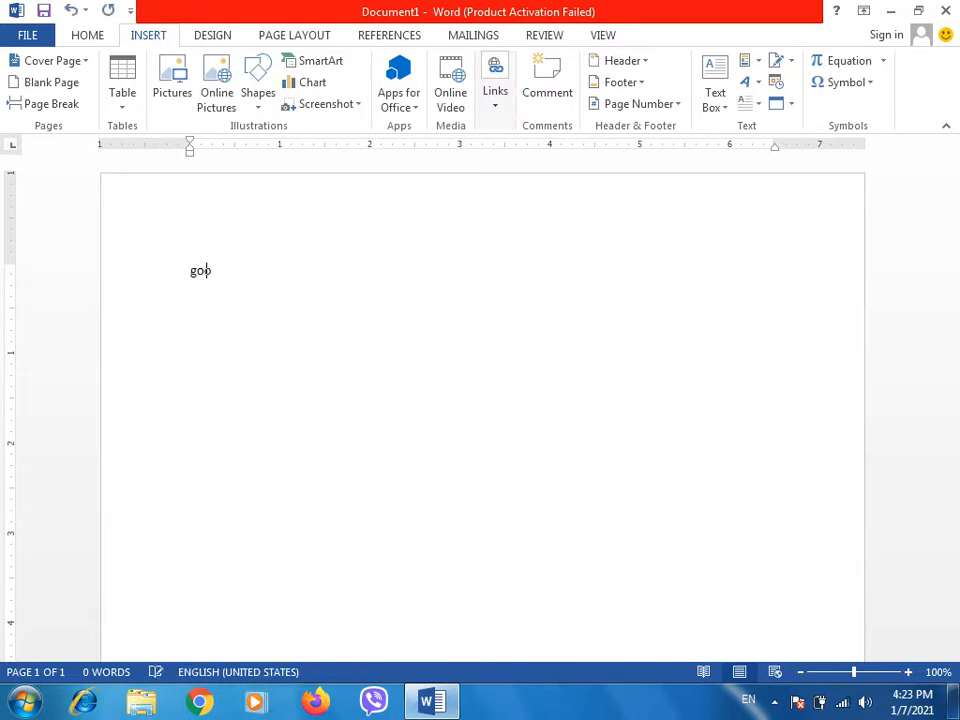
{"action": "key", "text": "BackSpace"}
{"action": "key", "text": "BackSpace"}
{"action": "key", "text": "BackSpace"}
{"action": "key", "text": "BackSpace"}
{"action": "key", "text": "BackSpace"}
{"action": "key", "text": "BackSpace"}
{"action": "type", "text": "Google"}
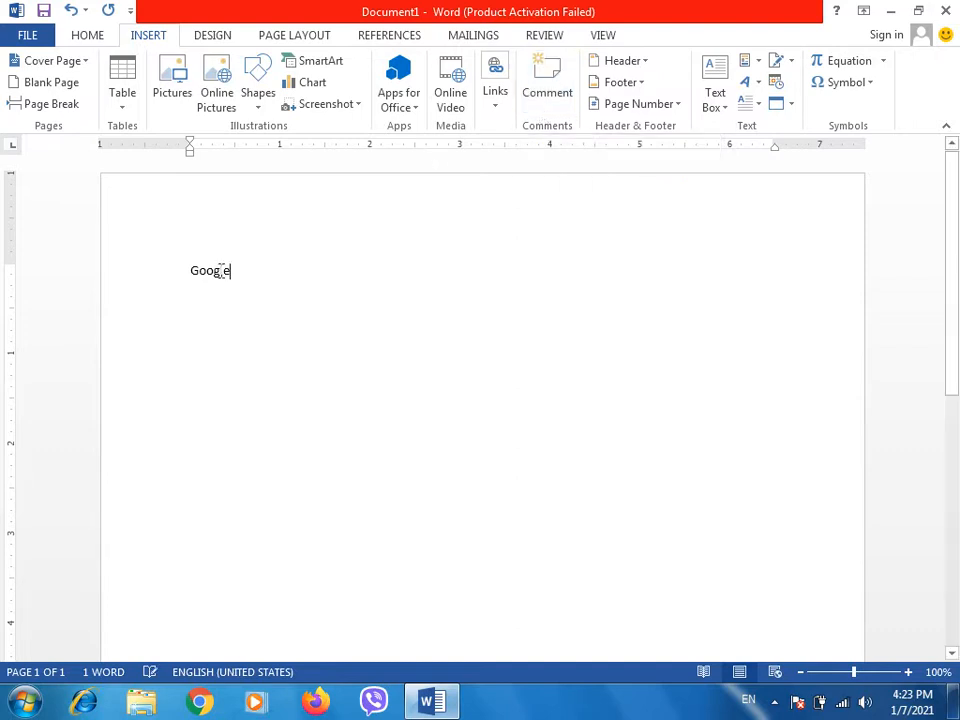
{"action": "left_click_drag", "start_coordinate": [222, 270], "coordinate": [191, 270]}
{"action": "left_click", "coordinate": [500, 98]}
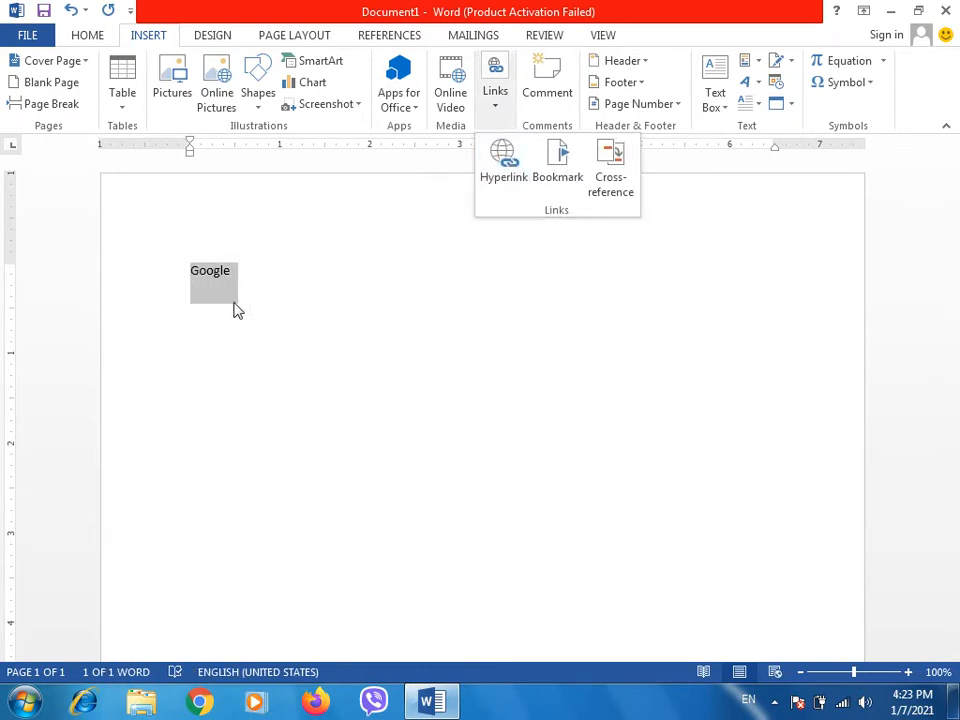
{"action": "left_click", "coordinate": [268, 308]}
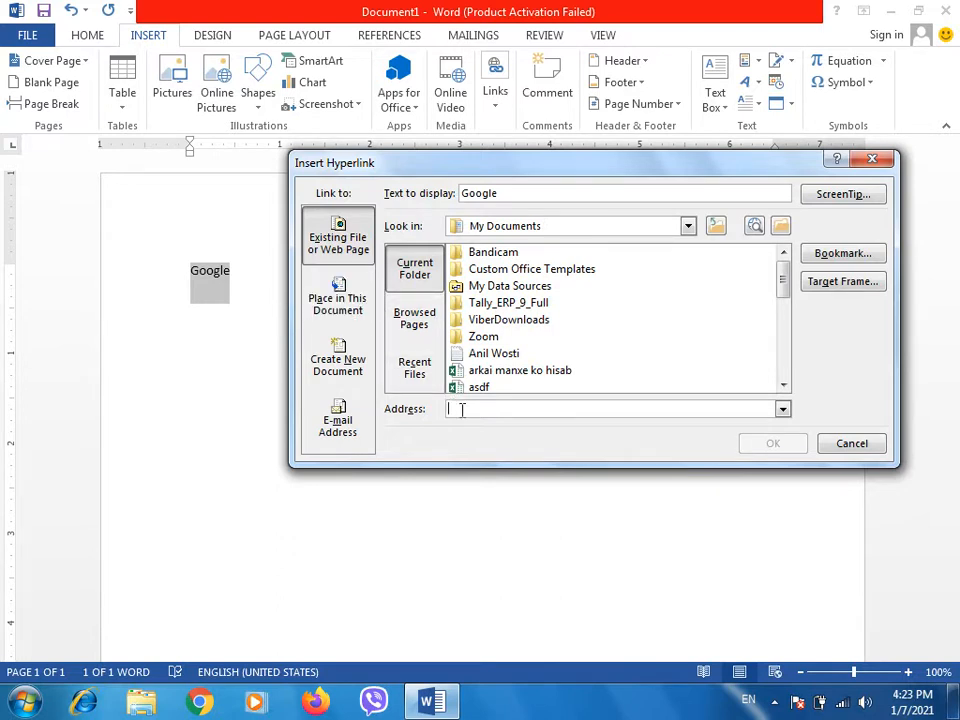
{"action": "type", "text": "https"}
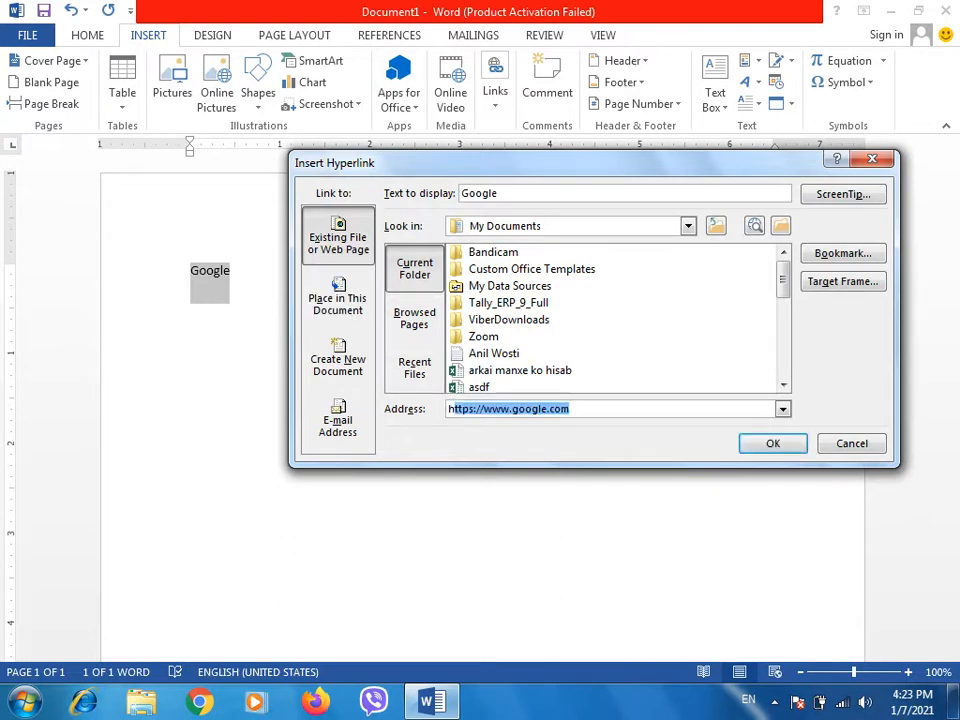
{"action": "type", "text": "://www.google."}
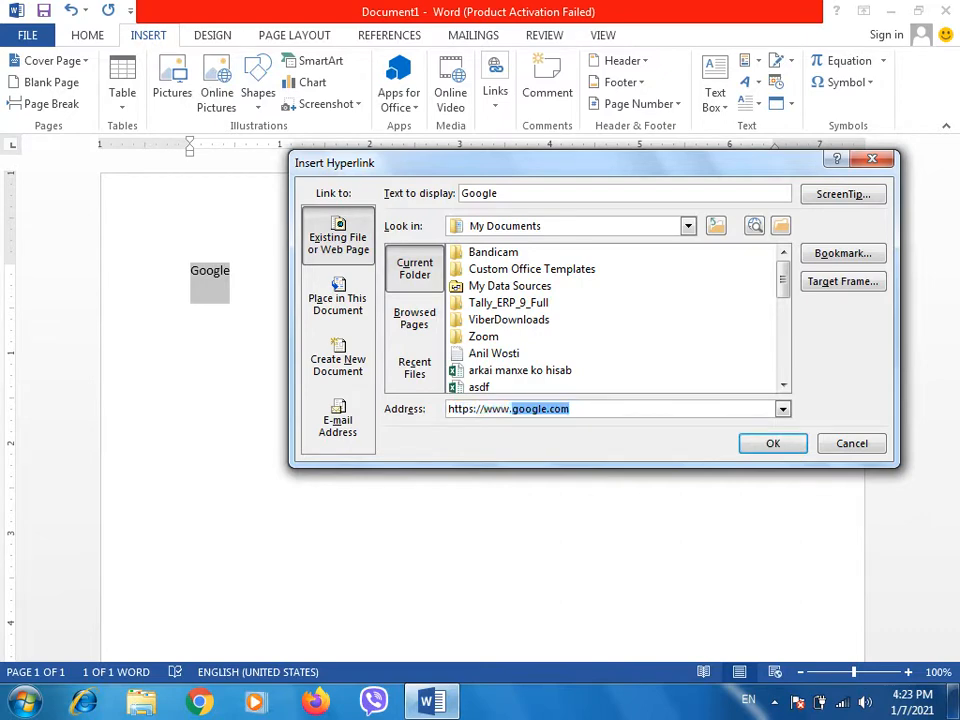
{"action": "type", "text": "com"}
{"action": "left_click", "coordinate": [770, 443]}
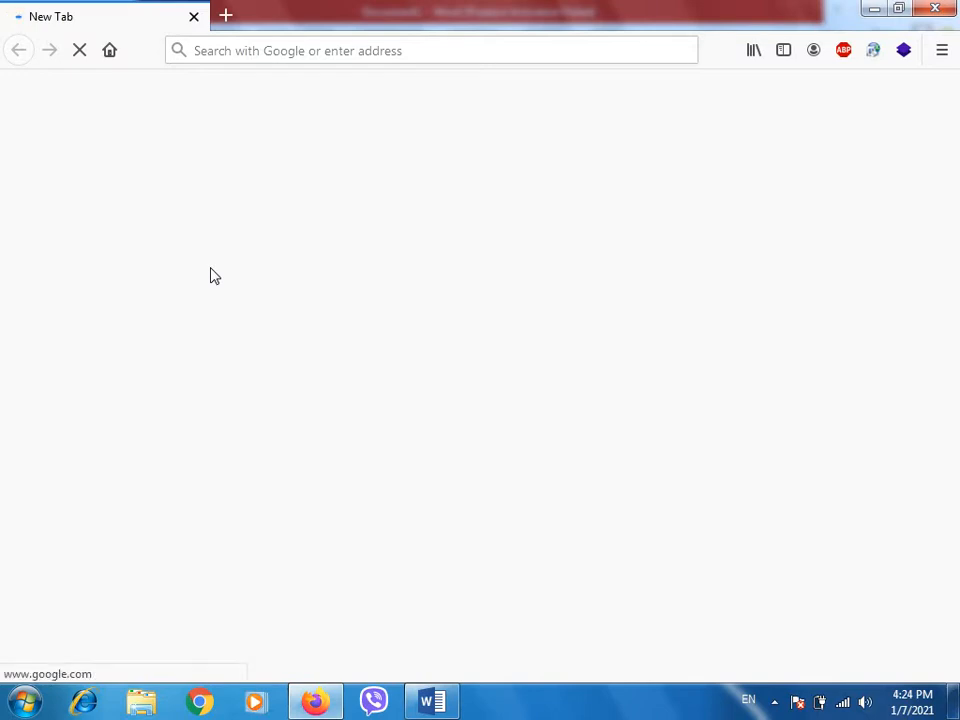
{"action": "left_click", "coordinate": [946, 8]}
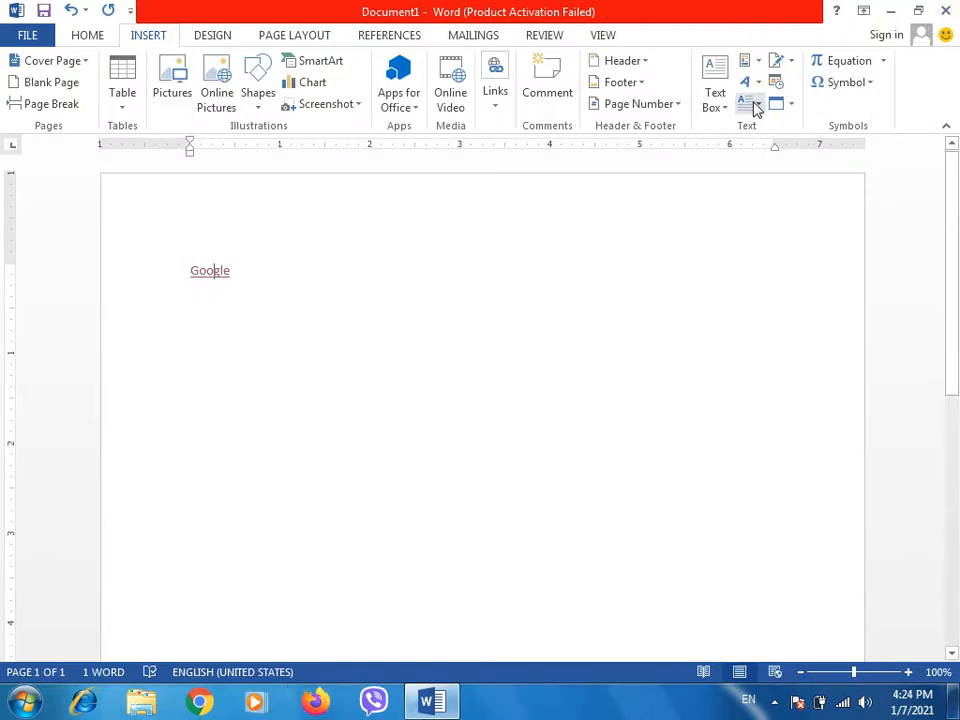
Add the word "Files" on a new line below "Google" and hyperlink it to the workbook "arkai manxe ko hisab" in My Documents
{"action": "left_click", "coordinate": [531, 289]}
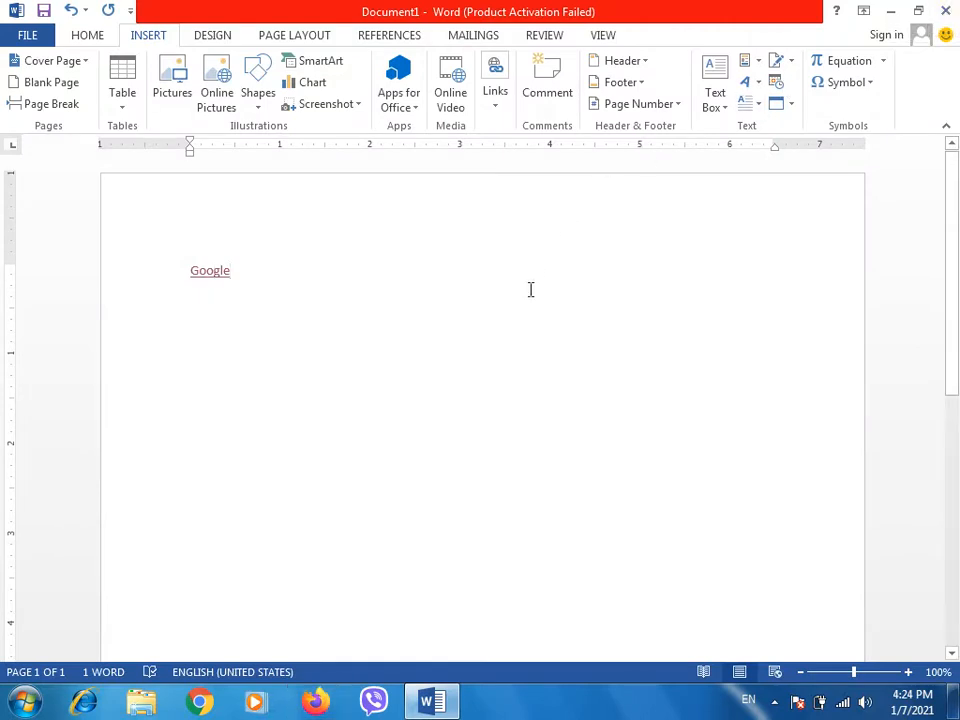
{"action": "key", "text": "Return"}
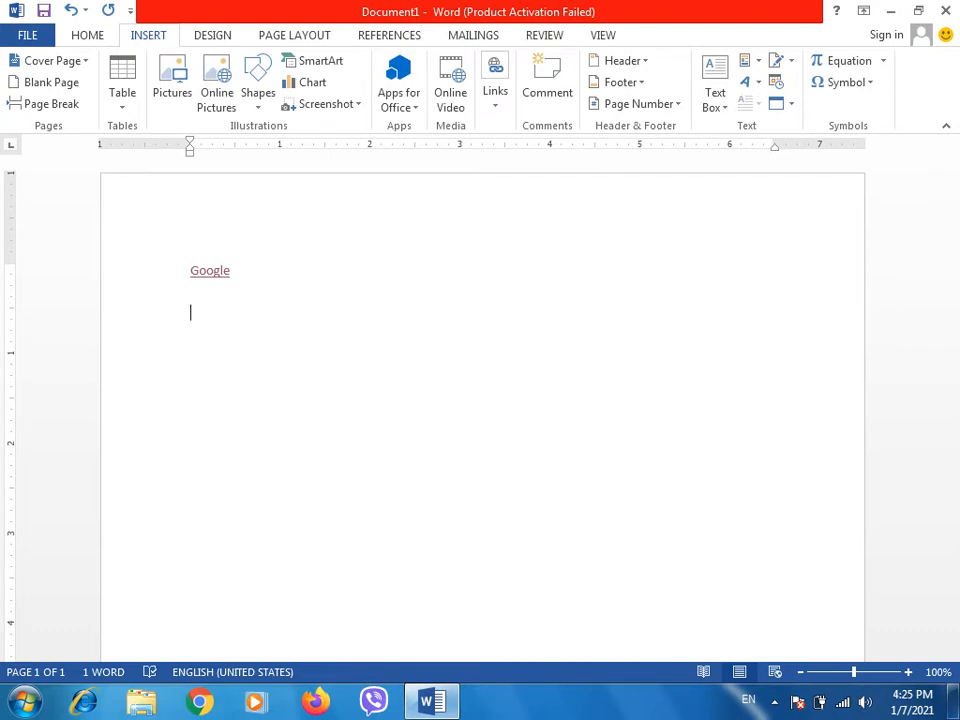
{"action": "type", "text": "Fles"}
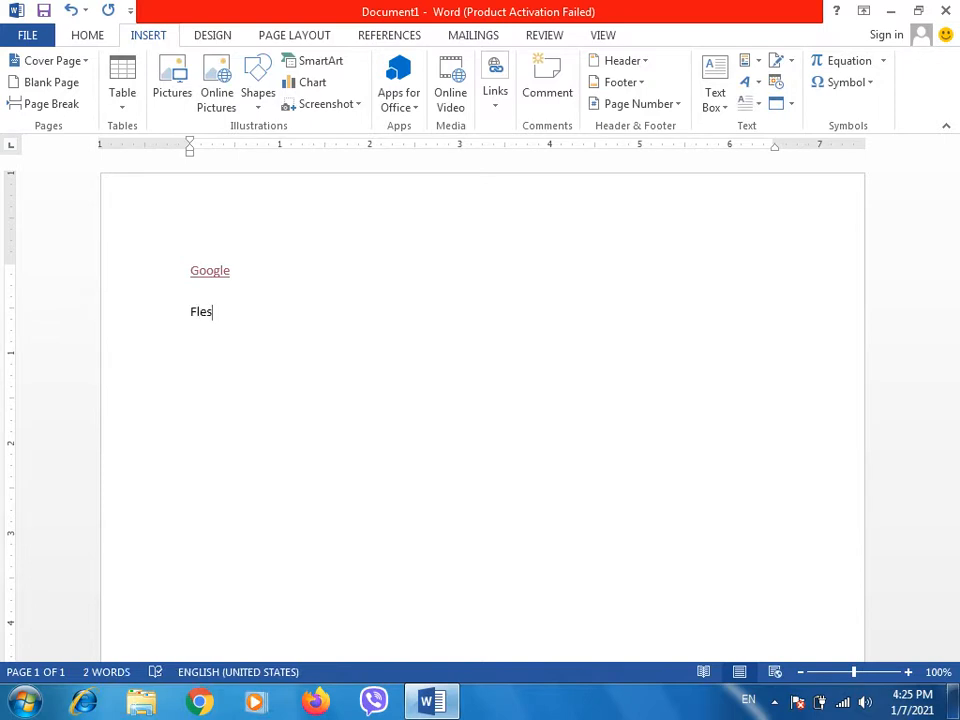
{"action": "key", "text": "BackSpace"}
{"action": "key", "text": "BackSpace"}
{"action": "key", "text": "BackSpace"}
{"action": "type", "text": "iles"}
{"action": "left_click", "coordinate": [184, 316]}
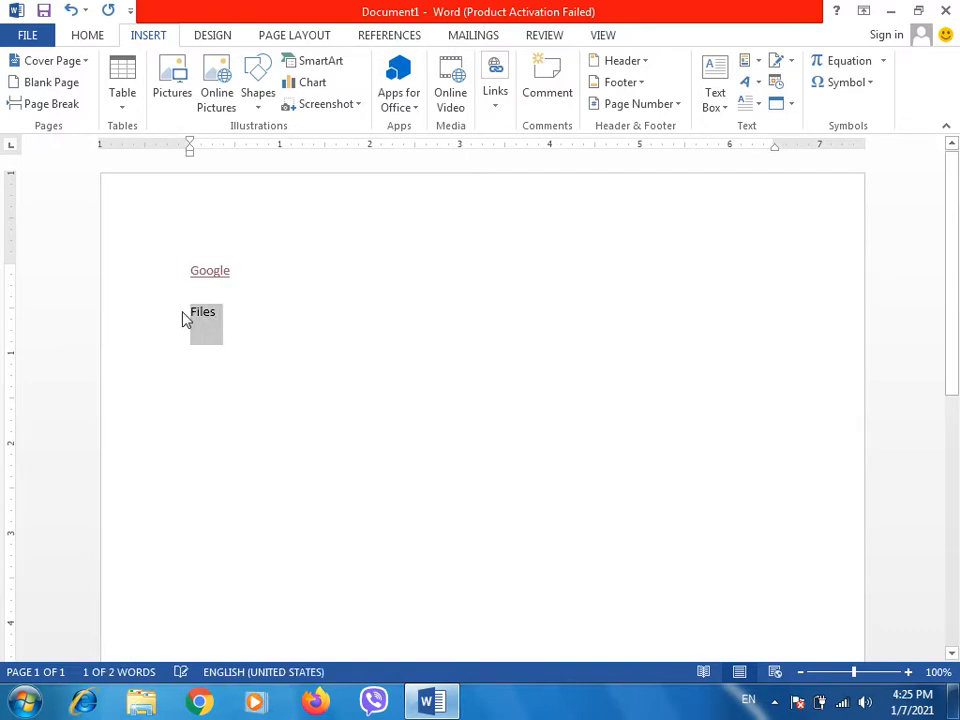
{"action": "key", "text": "ctrl+k"}
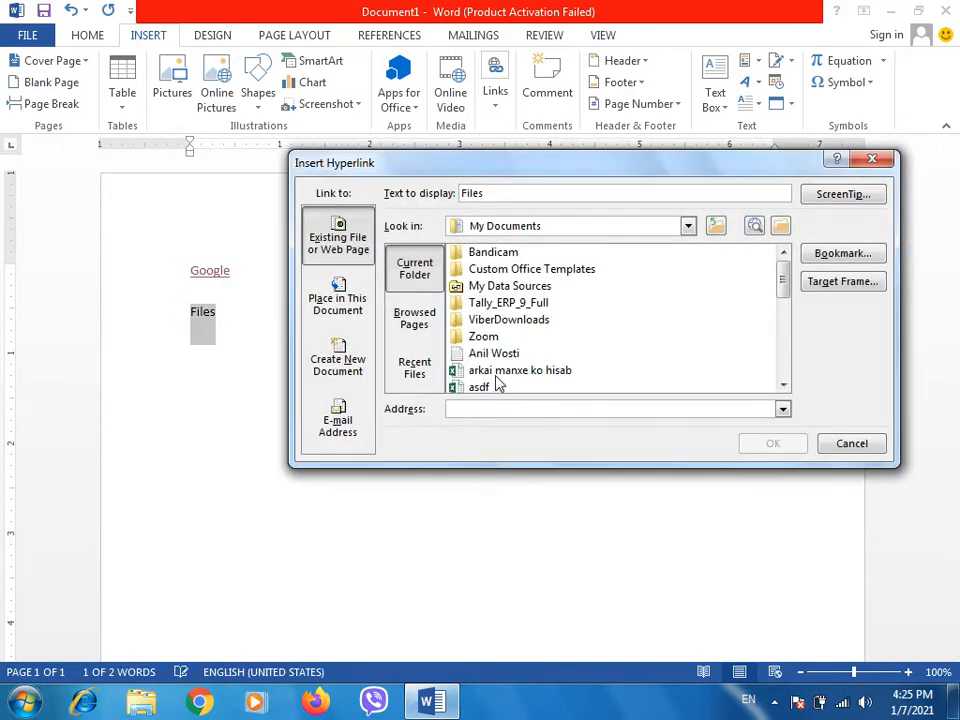
{"action": "double_click", "coordinate": [496, 372]}
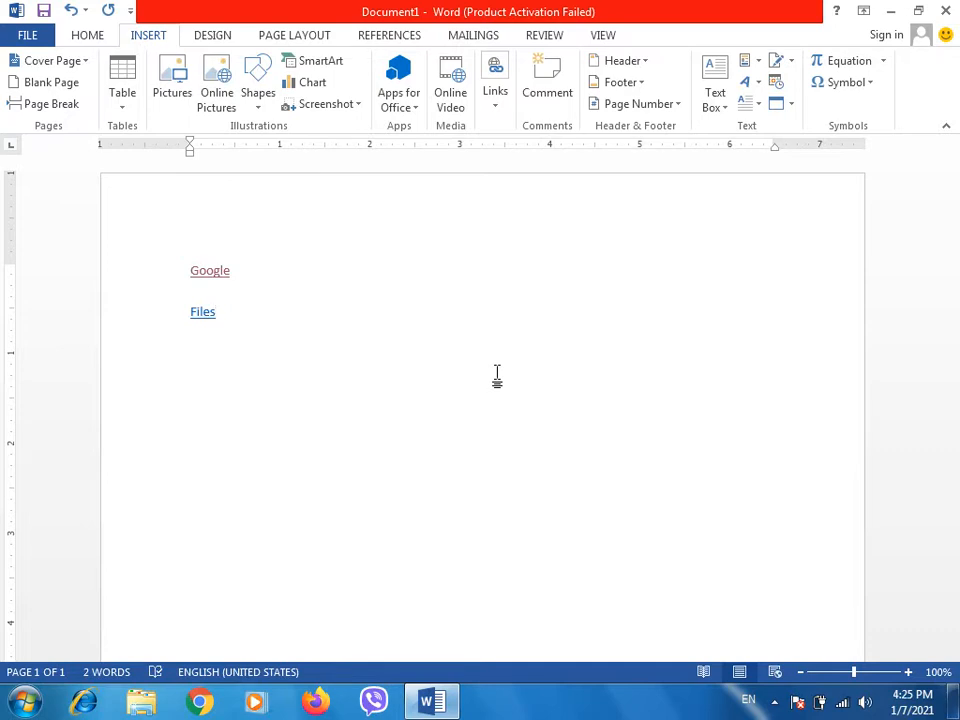
Follow the "Files" link, accepting the security notice, and close the workbook it opens
{"action": "mouse_move", "coordinate": [202, 314]}
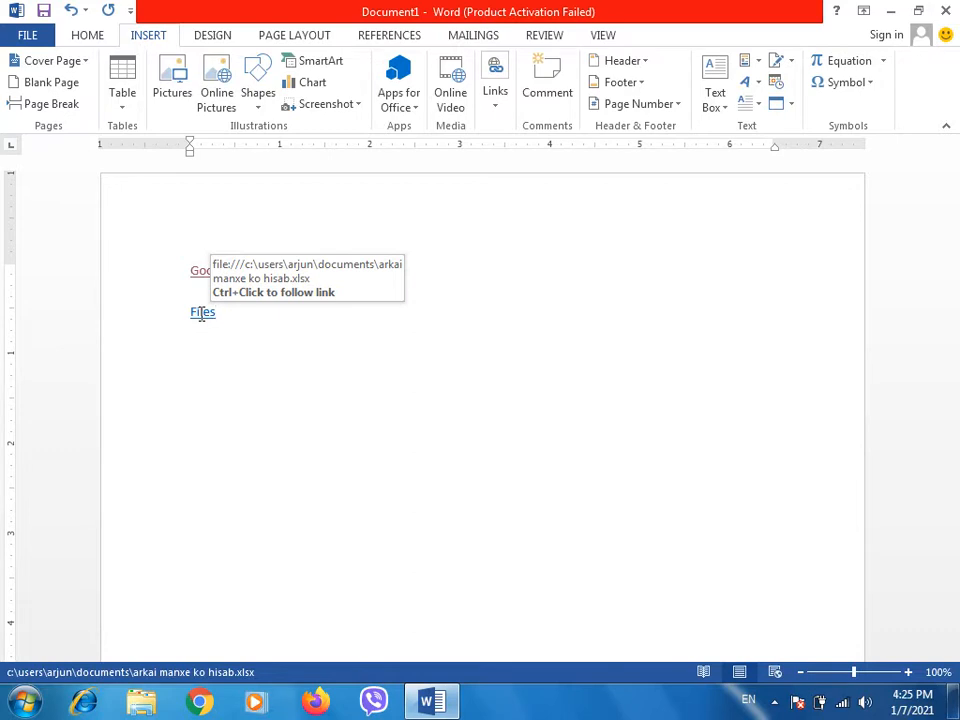
{"action": "left_click", "coordinate": [201, 313], "text": "ctrl"}
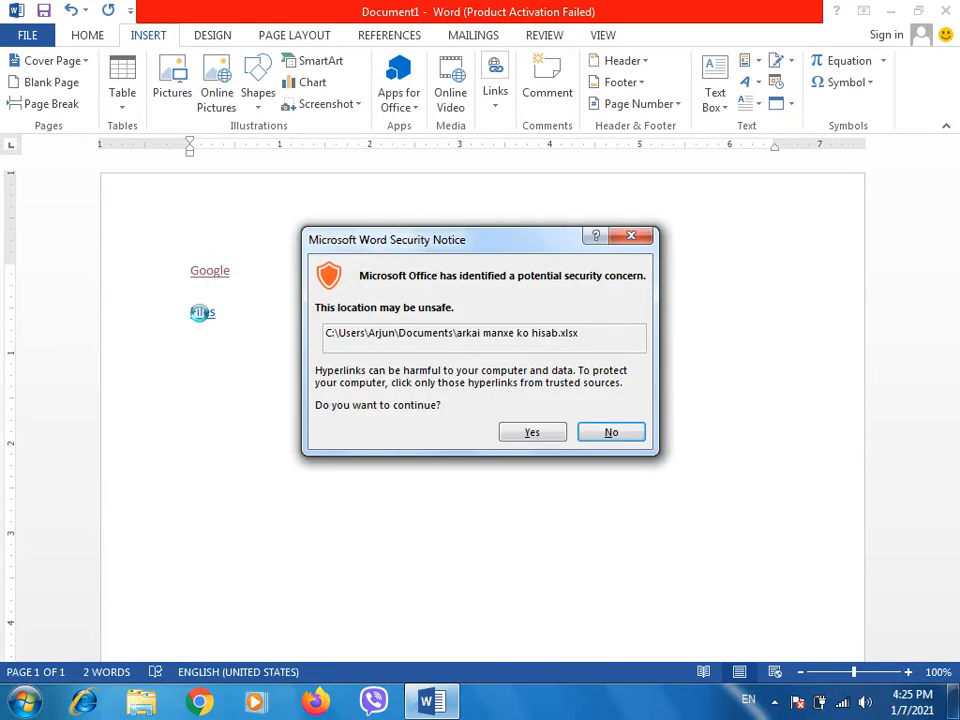
{"action": "left_click", "coordinate": [555, 432]}
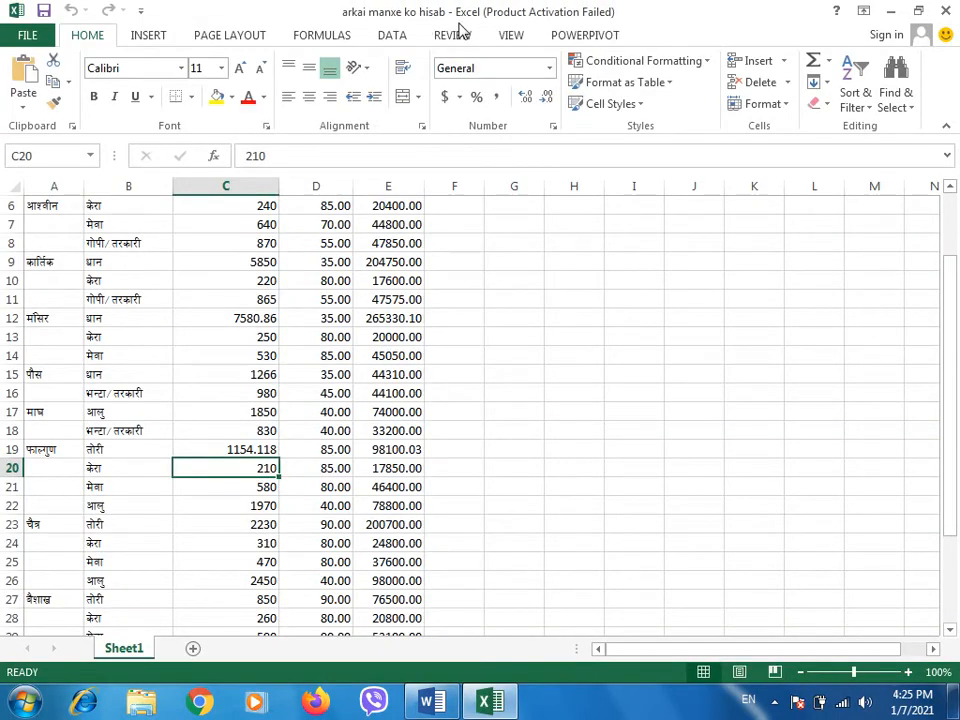
{"action": "left_click", "coordinate": [942, 10]}
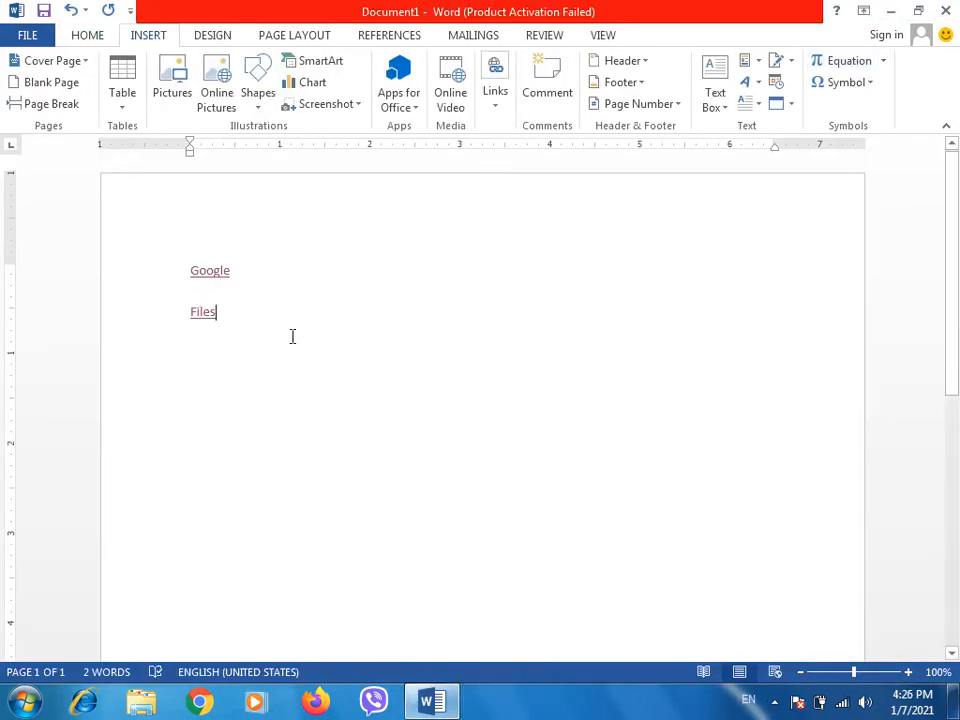
Add the word "Folders" on a new line below "Files" and hyperlink it to the Zoom folder in My Documents
{"action": "key", "text": "Return"}
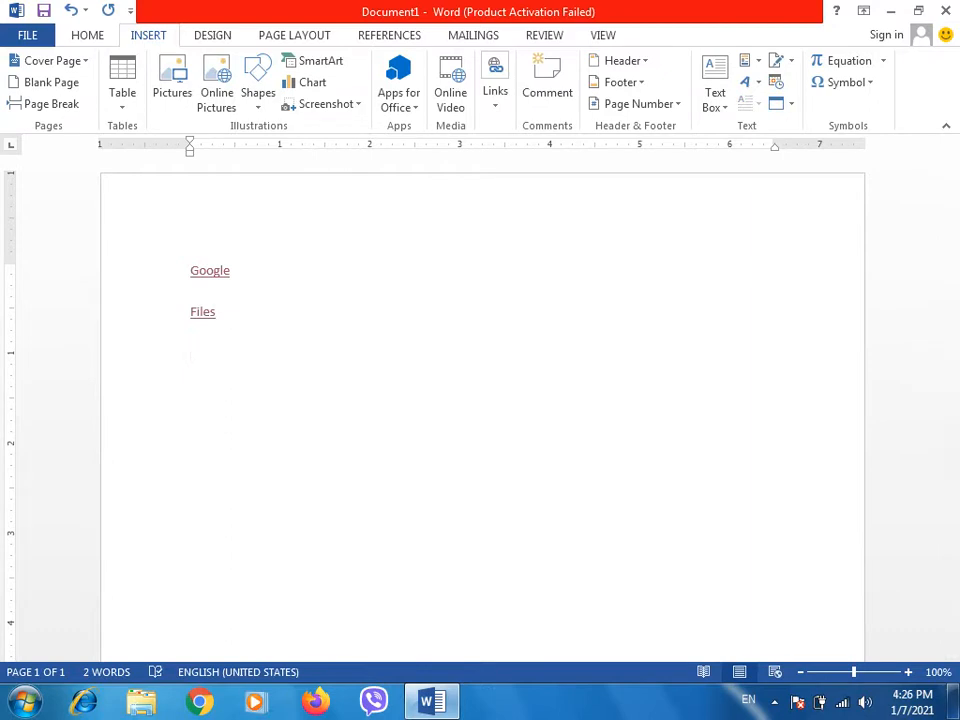
{"action": "type", "text": "Folders"}
{"action": "left_click", "coordinate": [163, 369]}
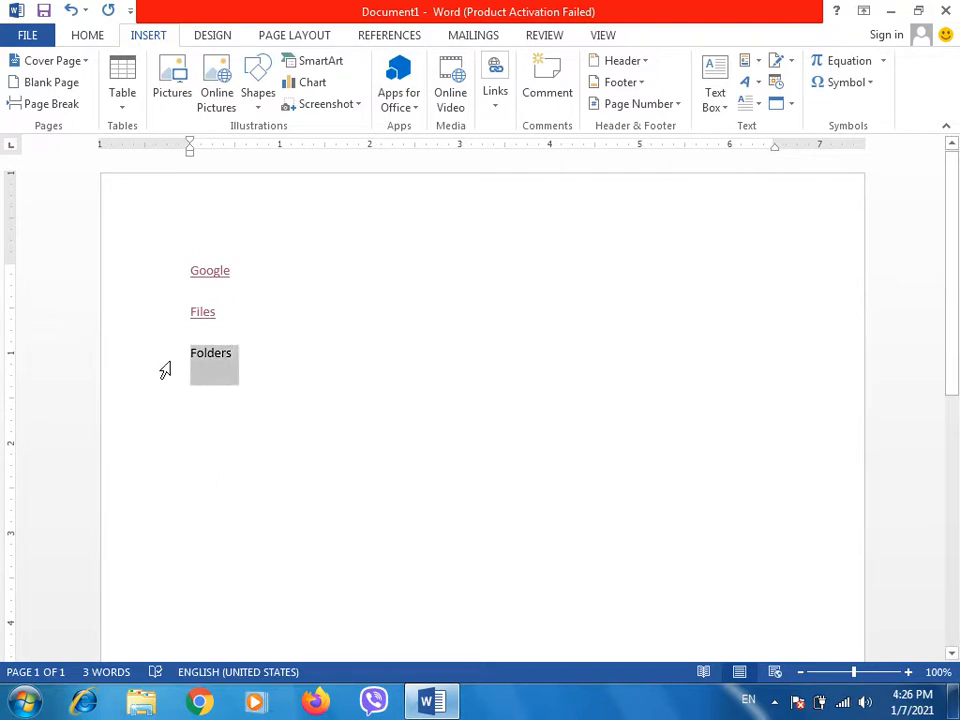
{"action": "key", "text": "ctrl+k"}
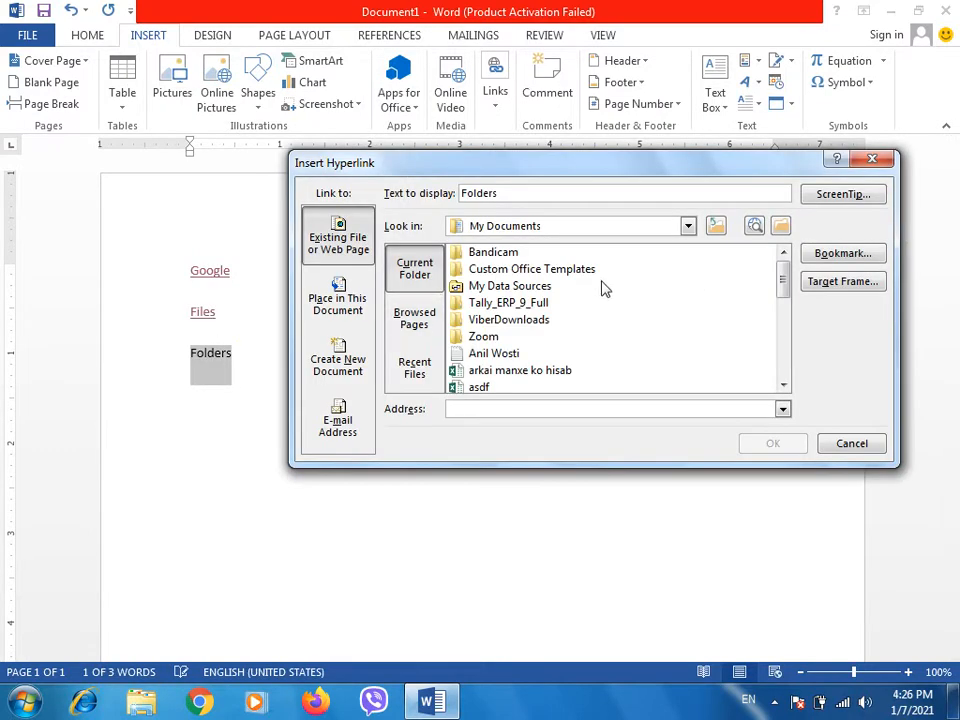
{"action": "left_click", "coordinate": [506, 256]}
{"action": "left_click", "coordinate": [493, 337]}
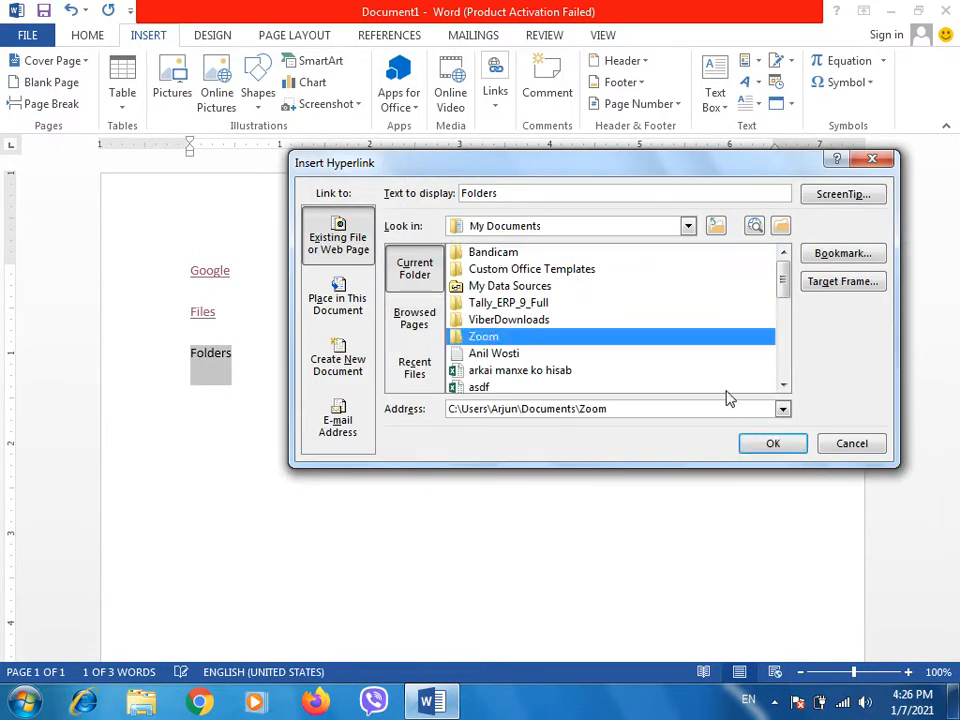
{"action": "left_click", "coordinate": [771, 444]}
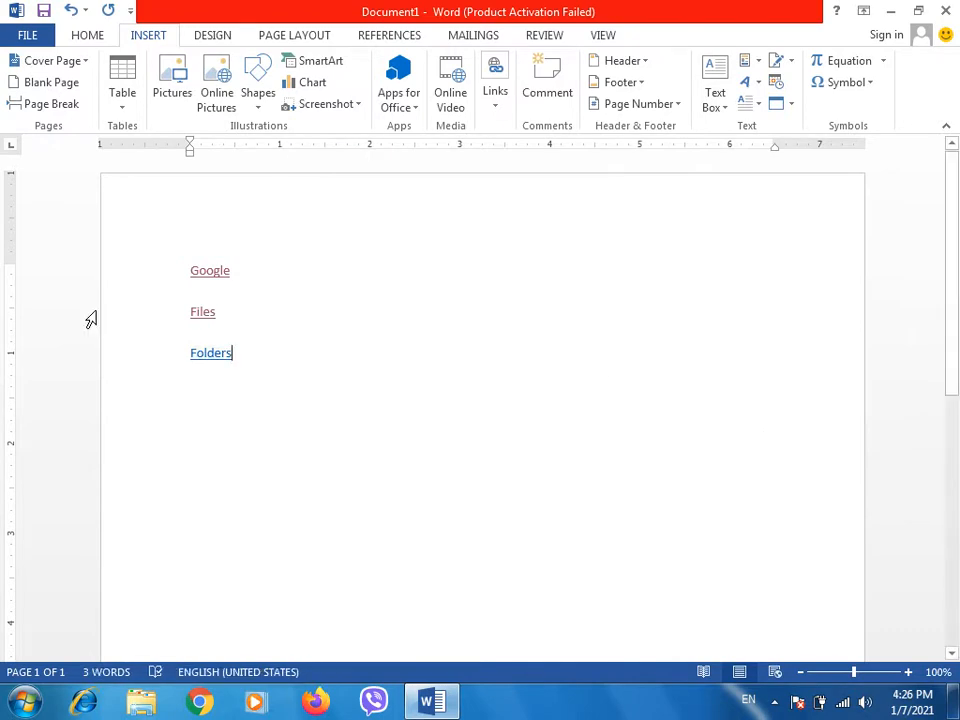
Follow the "Folders" link, accepting the security notice, and close the folder window it opens
{"action": "left_click", "coordinate": [211, 353], "text": "ctrl"}
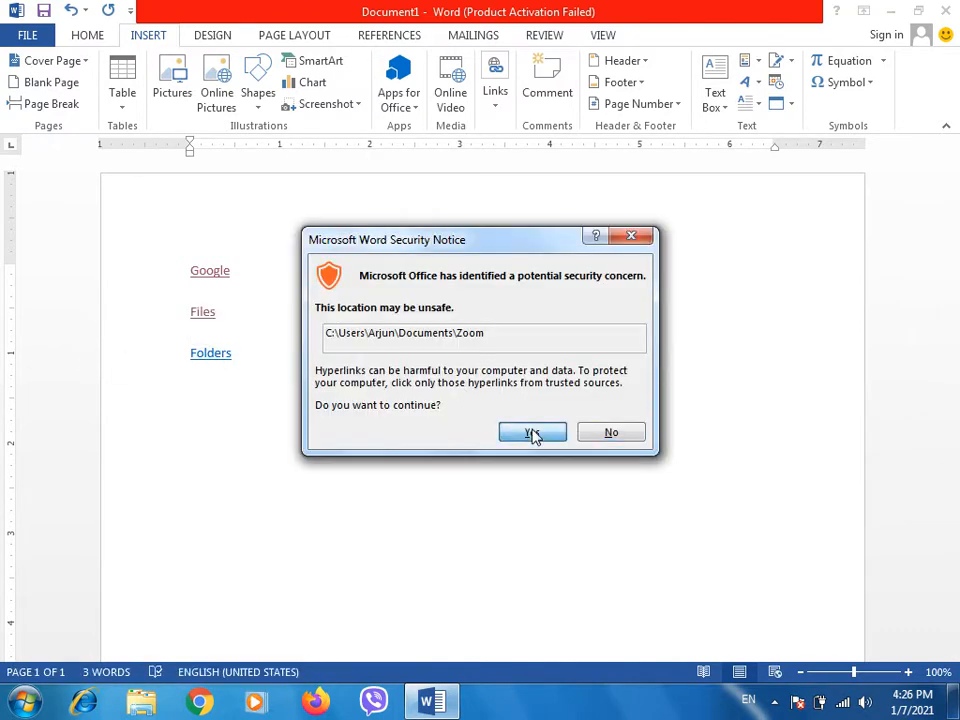
{"action": "left_click", "coordinate": [531, 432]}
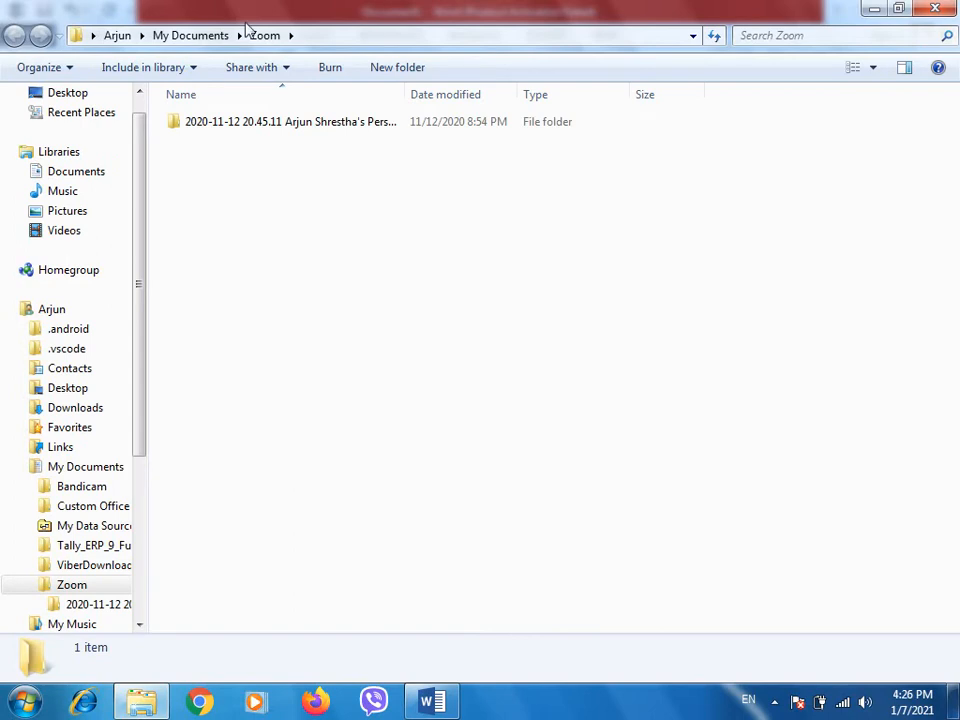
{"action": "left_click", "coordinate": [940, 9]}
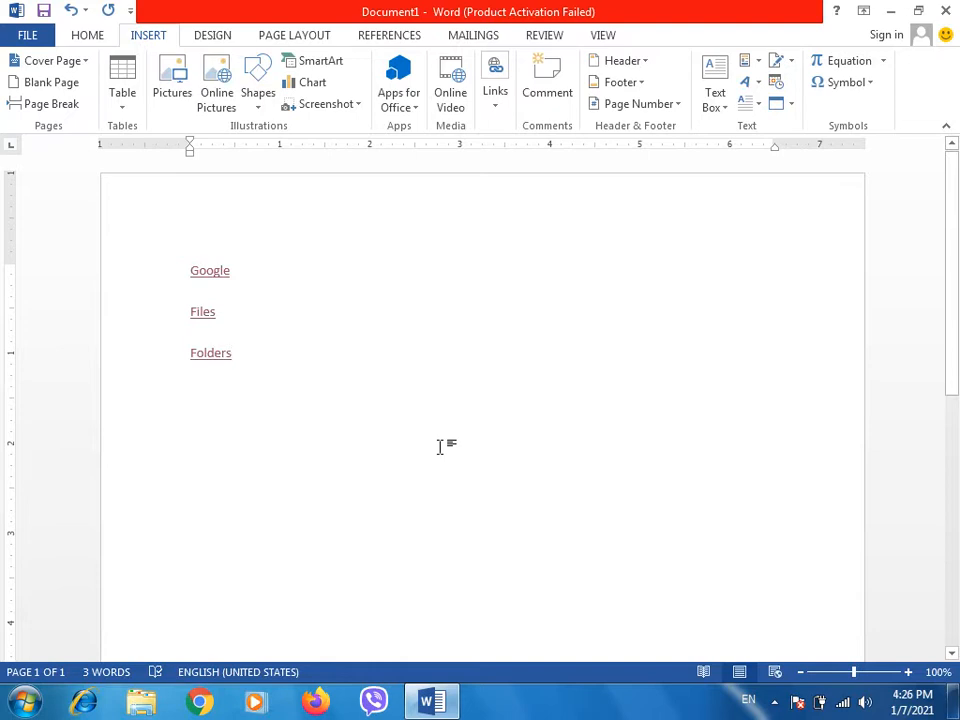
Replace the whole document content with the line "Once upon a time.... [To be continued]"
{"action": "key", "text": "ctrl+a"}
{"action": "key", "text": "Delete"}
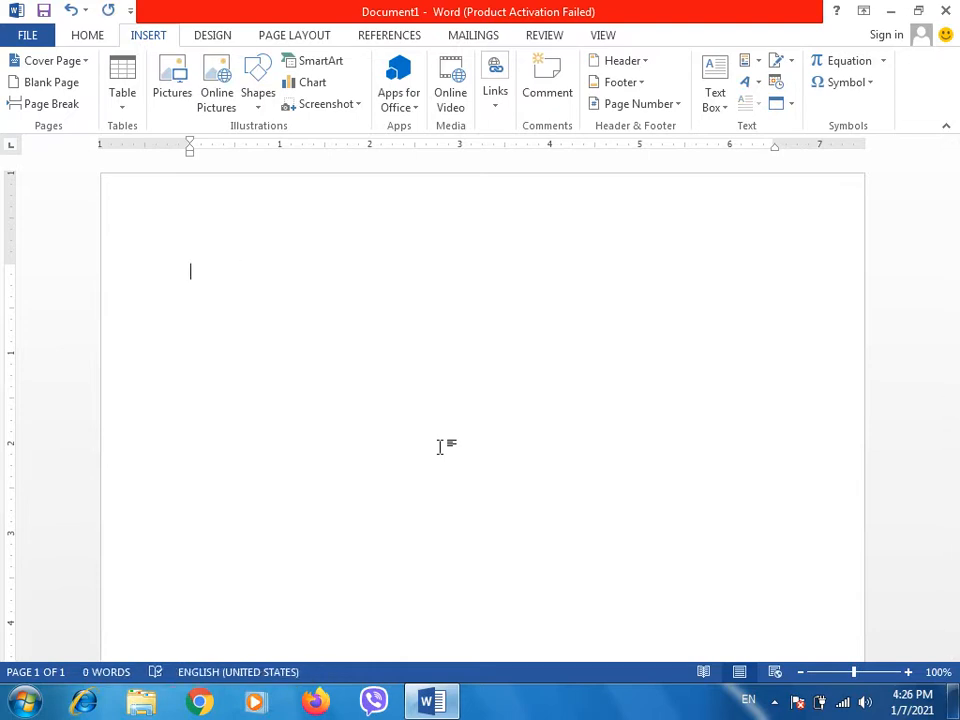
{"action": "type", "text": "Once u"}
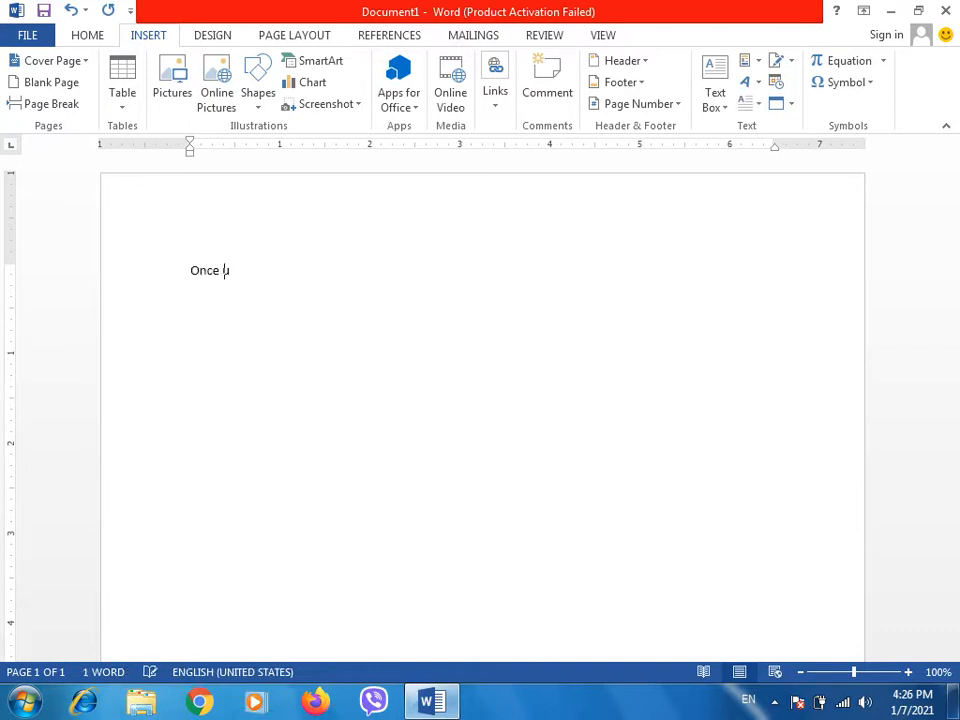
{"action": "type", "text": "pon a time"}
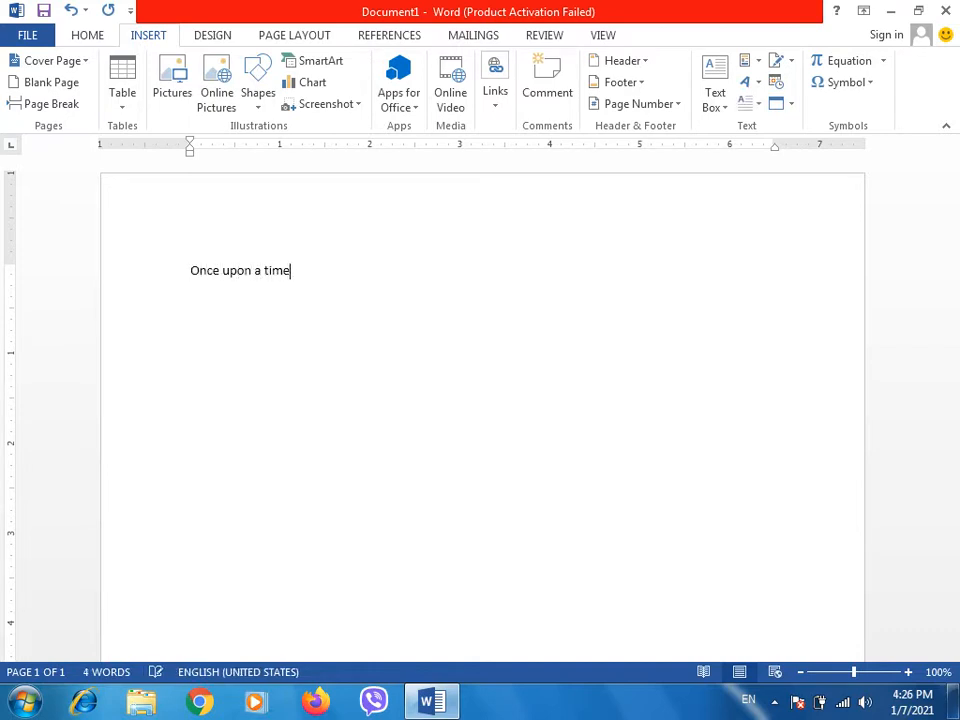
{"action": "type", "text": ". [To be continued"}
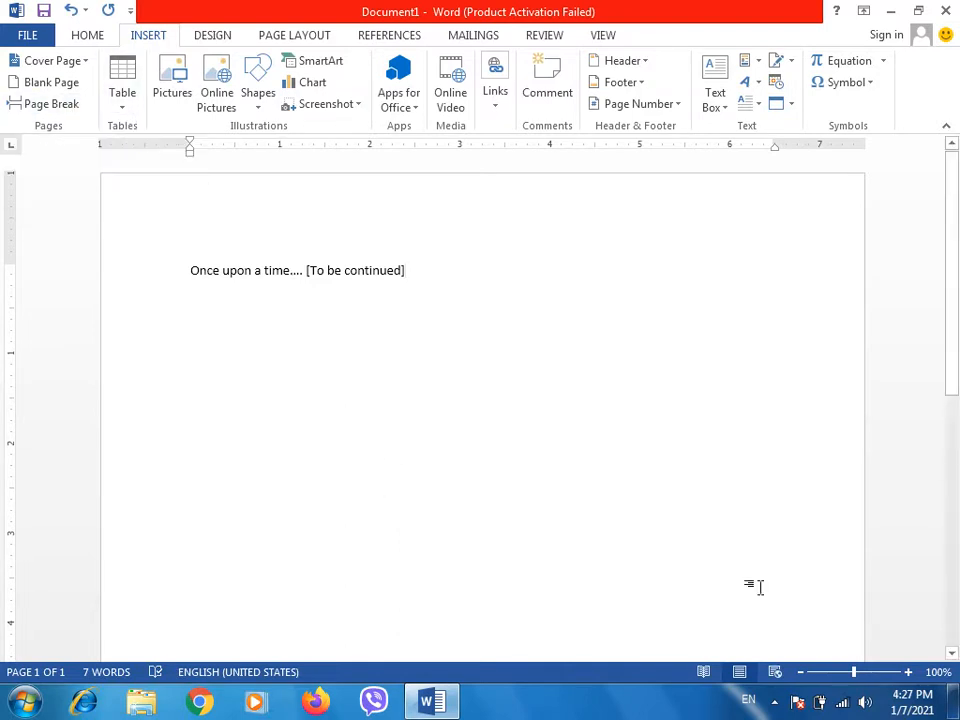
Insert a page break after the "Once upon a time" line and check it with the formatting marks temporarily shown
{"action": "key", "text": "ctrl+Return"}
{"action": "left_click_drag", "start_coordinate": [952, 440], "coordinate": [955, 165]}
{"action": "key", "text": "ctrl+shift+8"}
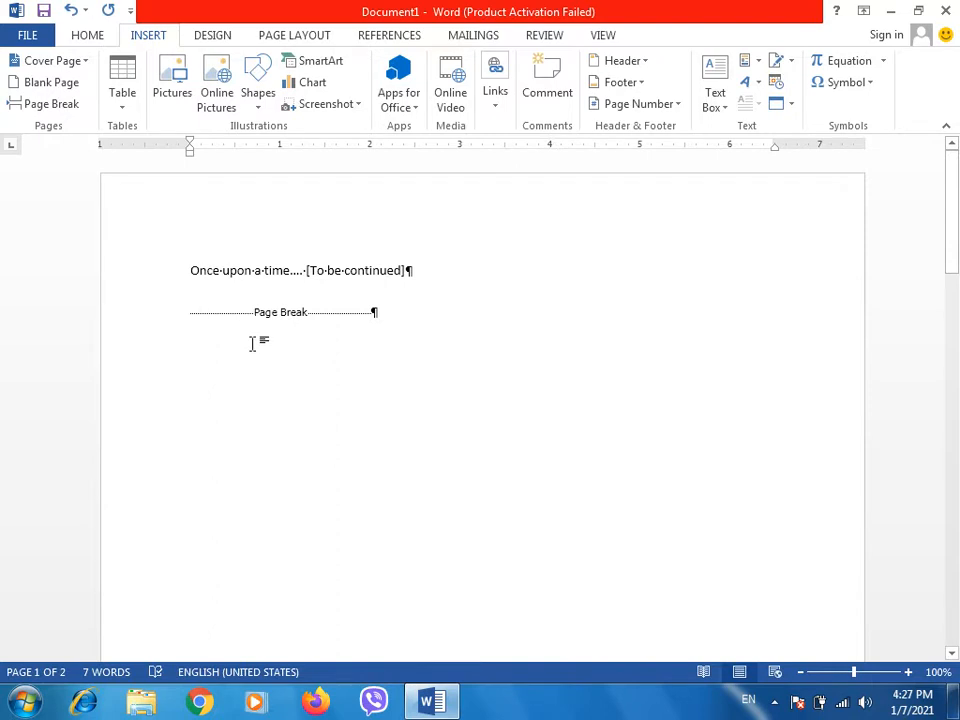
{"action": "key", "text": "ctrl+shift+8"}
Fill the second page with sample paragraphs generated by =rand() and remove the extra blank line below them
{"action": "left_click_drag", "start_coordinate": [953, 225], "coordinate": [955, 440]}
{"action": "type", "text": "=rand"}
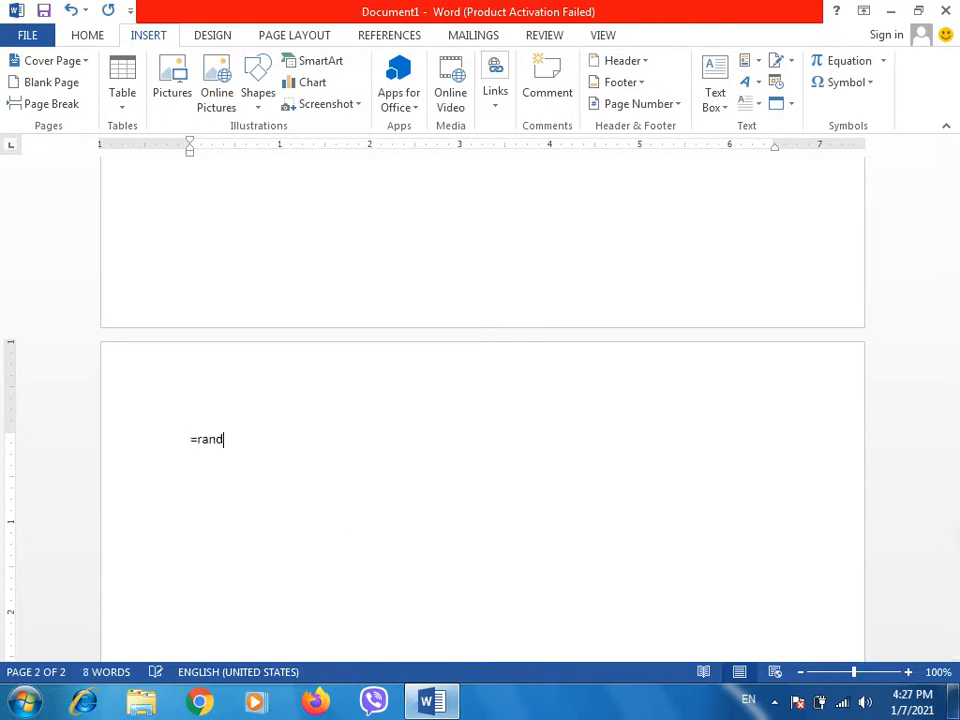
{"action": "type", "text": "()"}
{"action": "key", "text": "Return"}
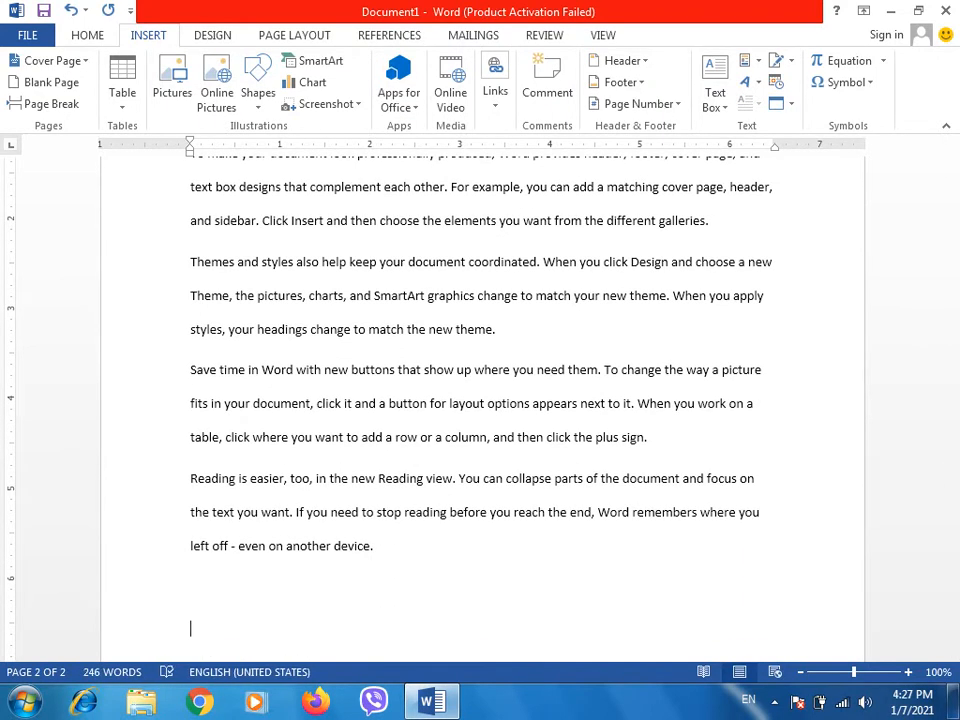
{"action": "key", "text": "BackSpace"}
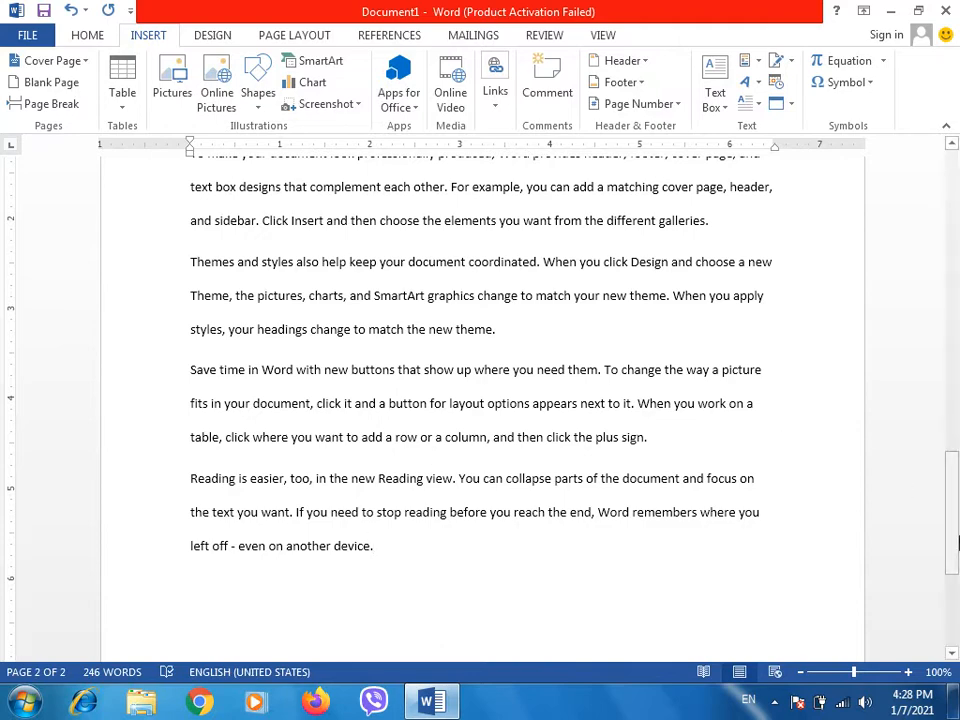
Bookmark the word "Video" at the start of the second page's text as Story_End
{"action": "left_click_drag", "start_coordinate": [955, 540], "coordinate": [955, 480]}
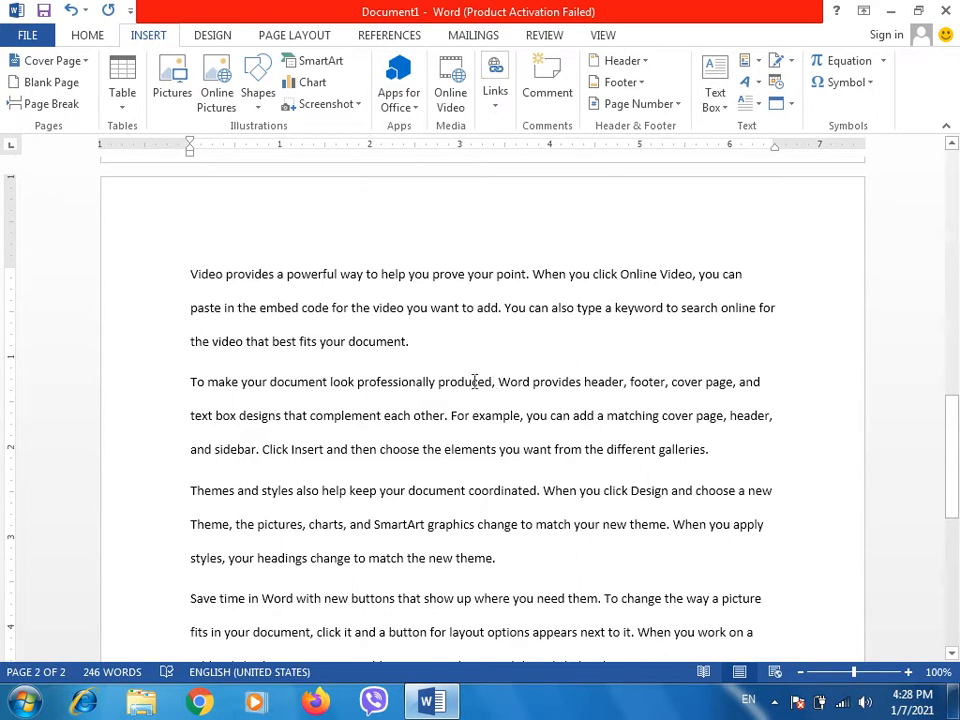
{"action": "left_click_drag", "start_coordinate": [406, 341], "coordinate": [355, 337]}
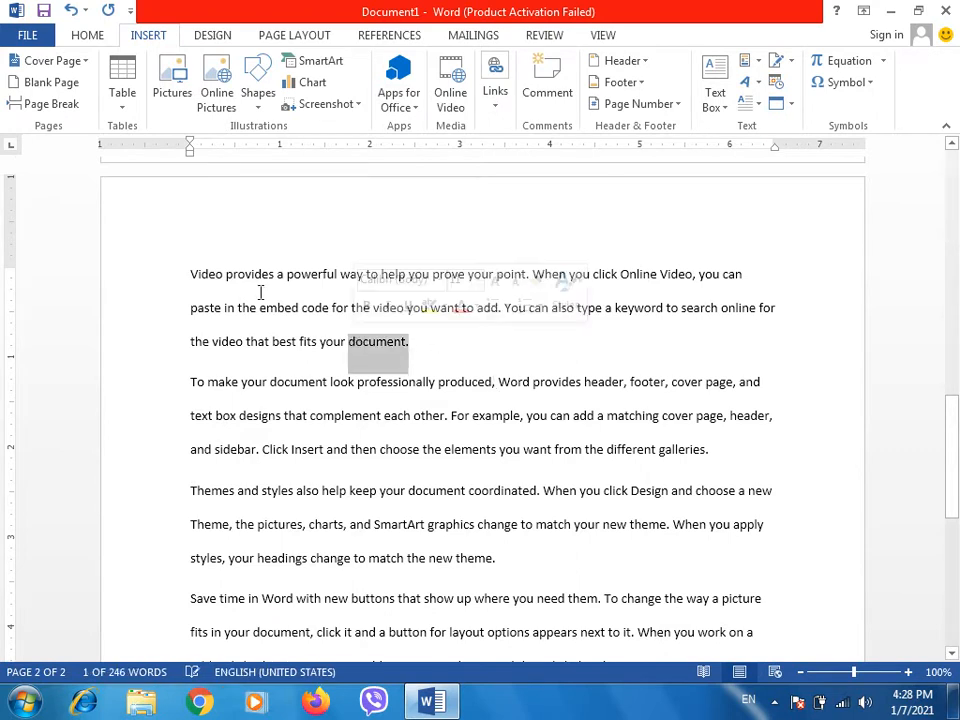
{"action": "left_click_drag", "start_coordinate": [222, 273], "coordinate": [195, 272]}
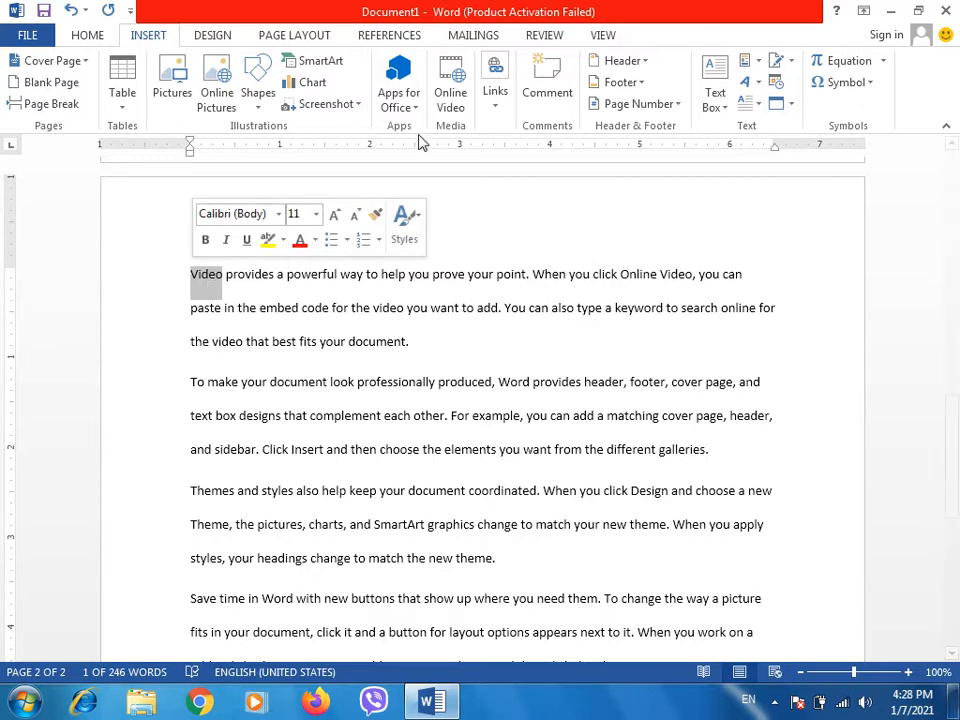
{"action": "left_click", "coordinate": [495, 95]}
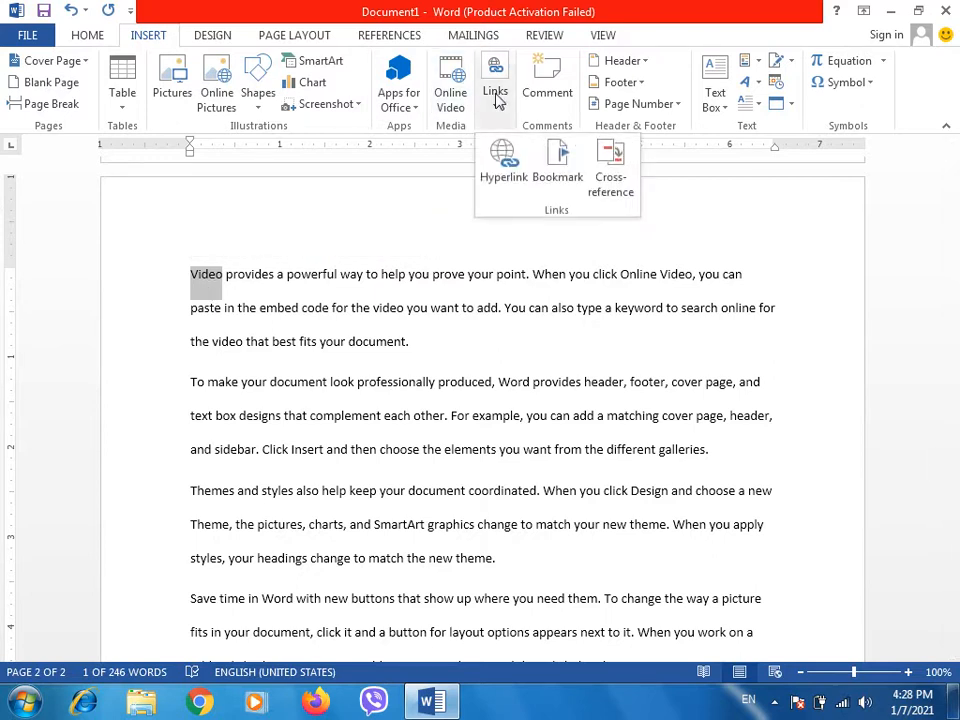
{"action": "left_click", "coordinate": [557, 165]}
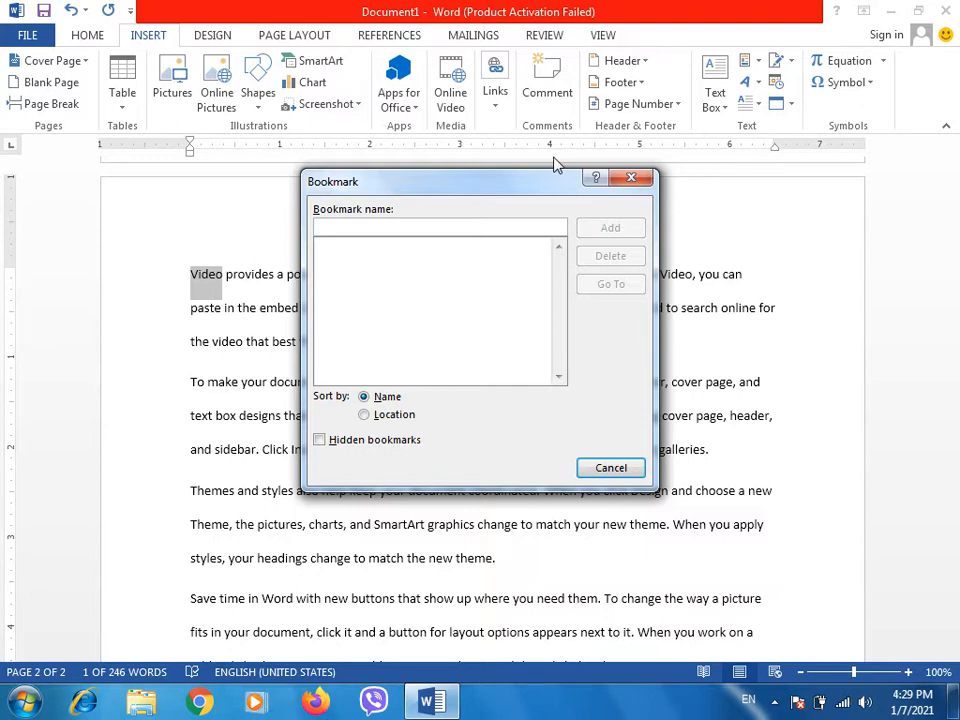
{"action": "type", "text": "Stor"}
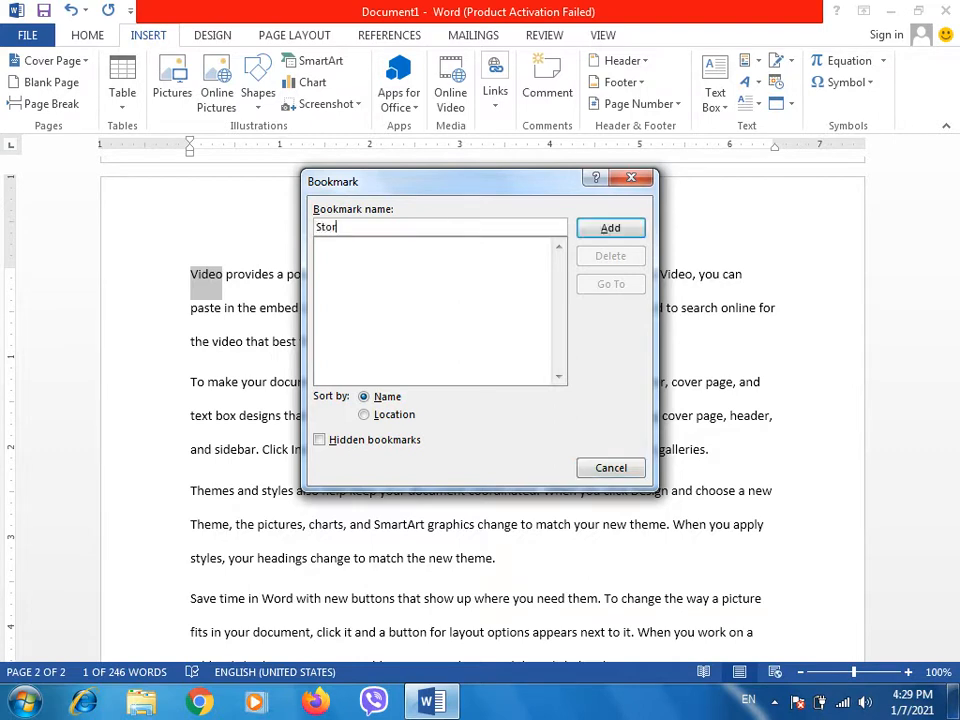
{"action": "type", "text": "y End"}
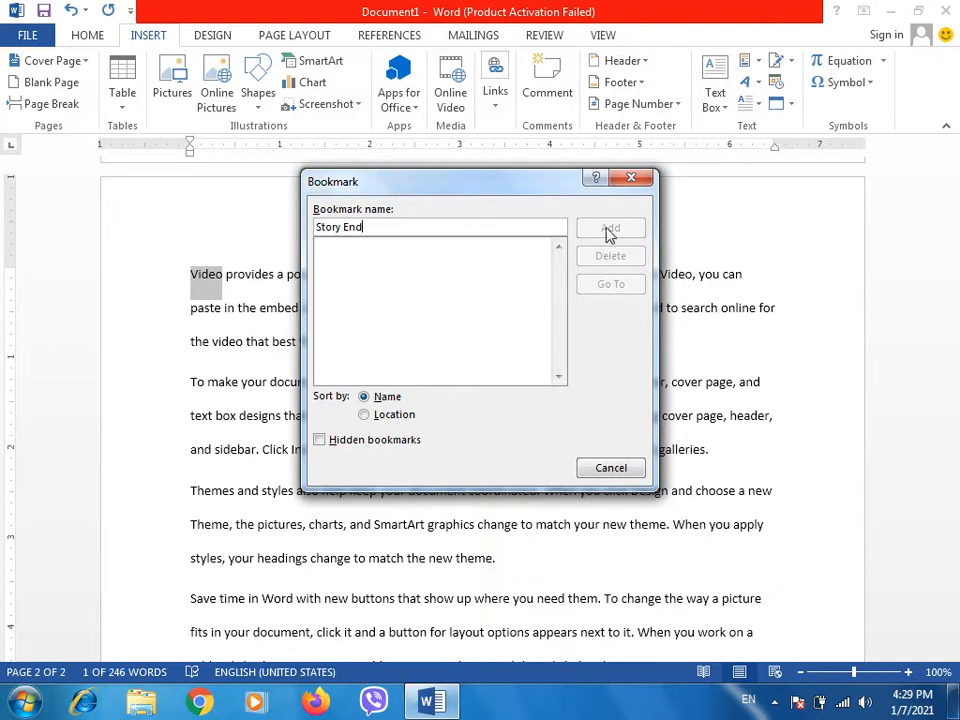
{"action": "left_click", "coordinate": [344, 228]}
{"action": "key", "text": "BackSpace"}
{"action": "type", "text": "_"}
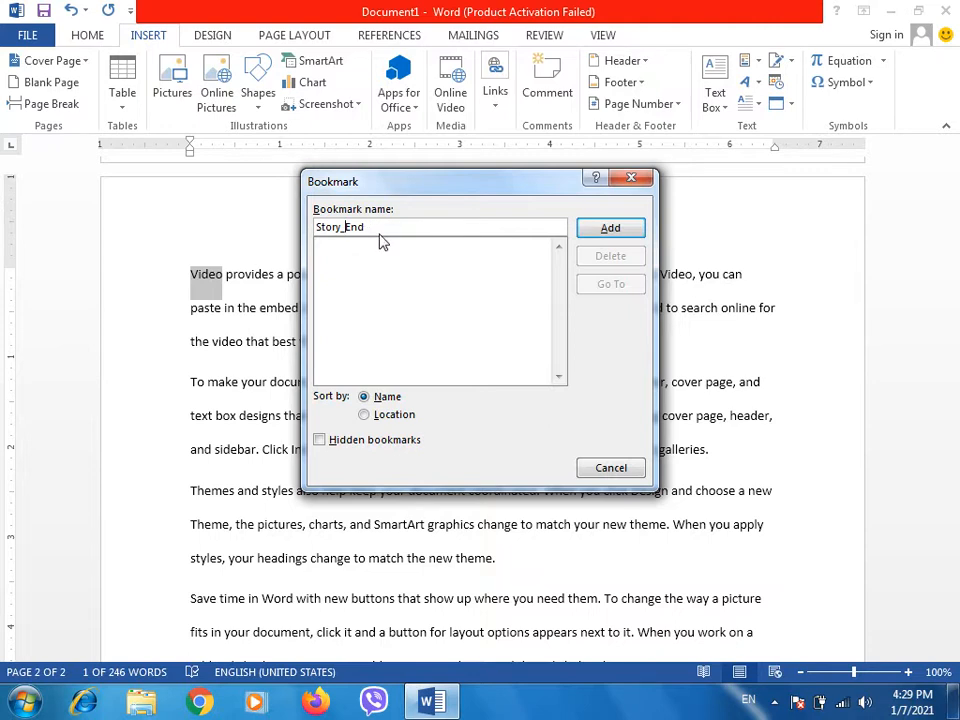
{"action": "left_click", "coordinate": [598, 238]}
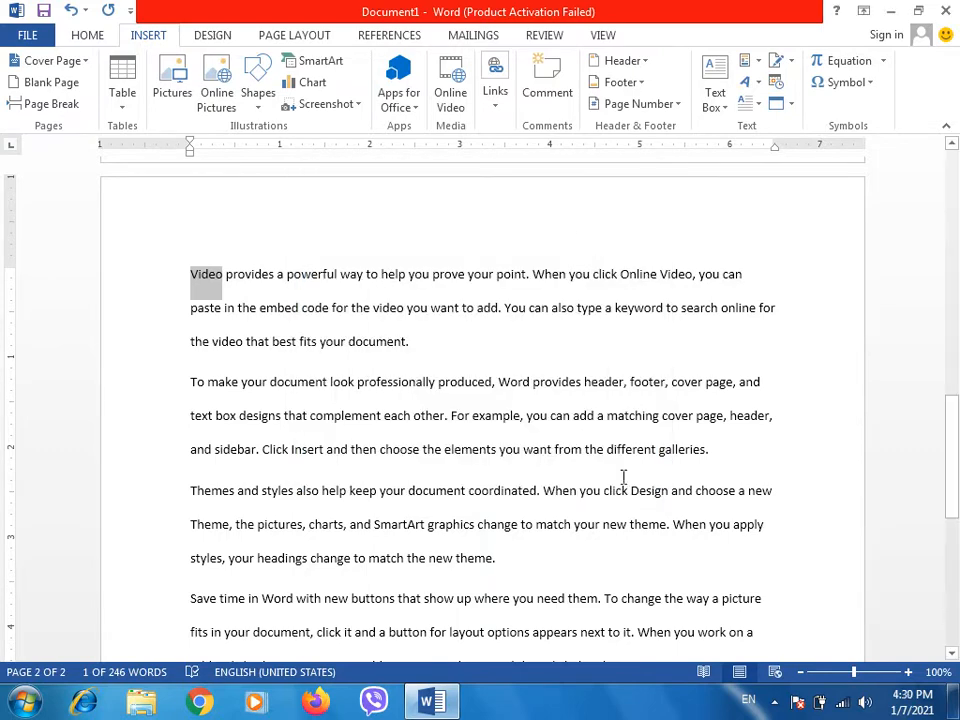
Hyperlink the words "To be continued" on the first page to the Story_End bookmark and test the link, returning to the first page
{"action": "left_click_drag", "start_coordinate": [953, 405], "coordinate": [957, 150]}
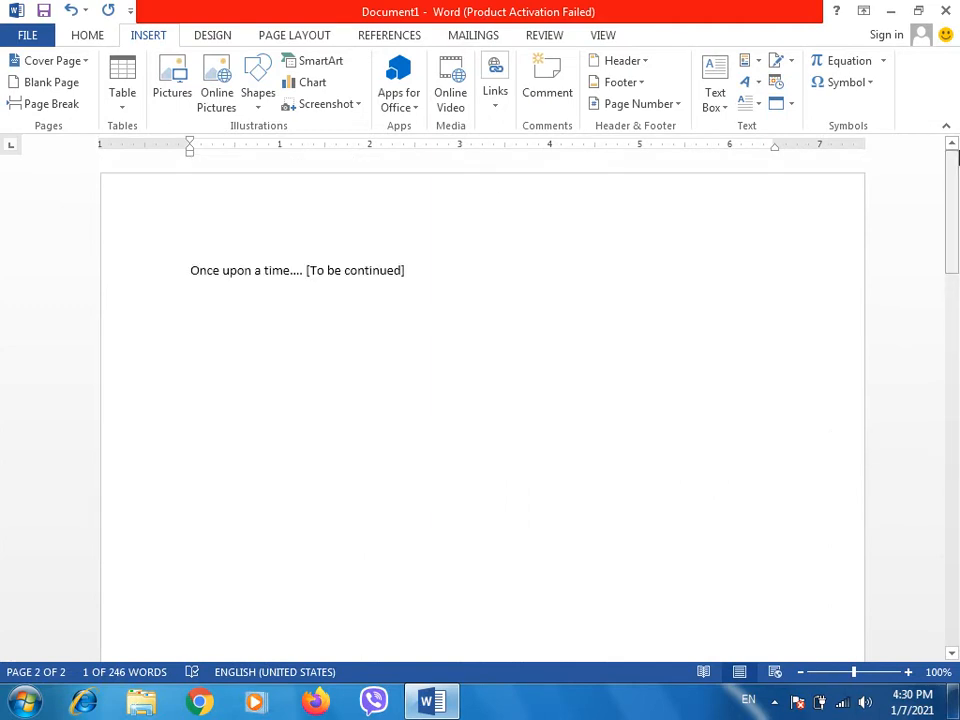
{"action": "left_click", "coordinate": [336, 268]}
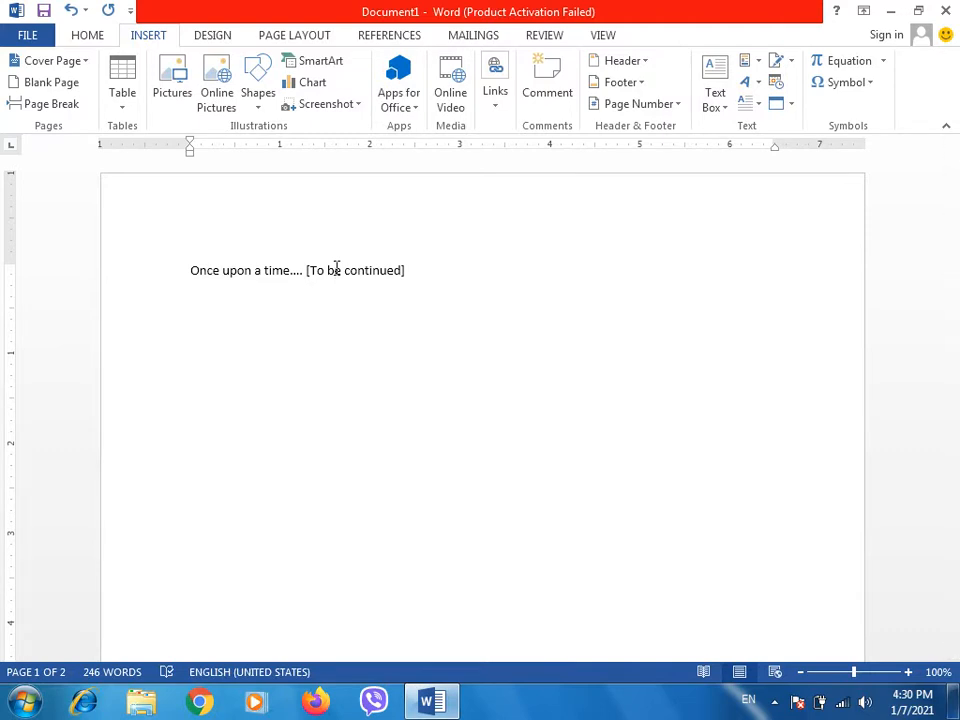
{"action": "left_click_drag", "start_coordinate": [319, 270], "coordinate": [396, 268]}
{"action": "key", "text": "ctrl+k"}
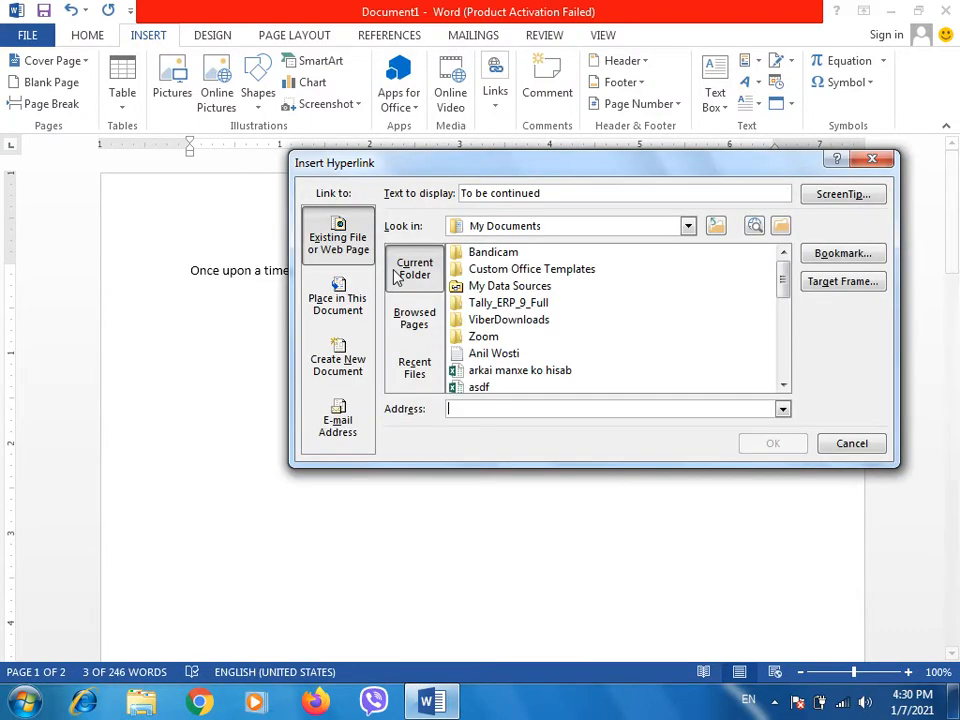
{"action": "left_click", "coordinate": [345, 312]}
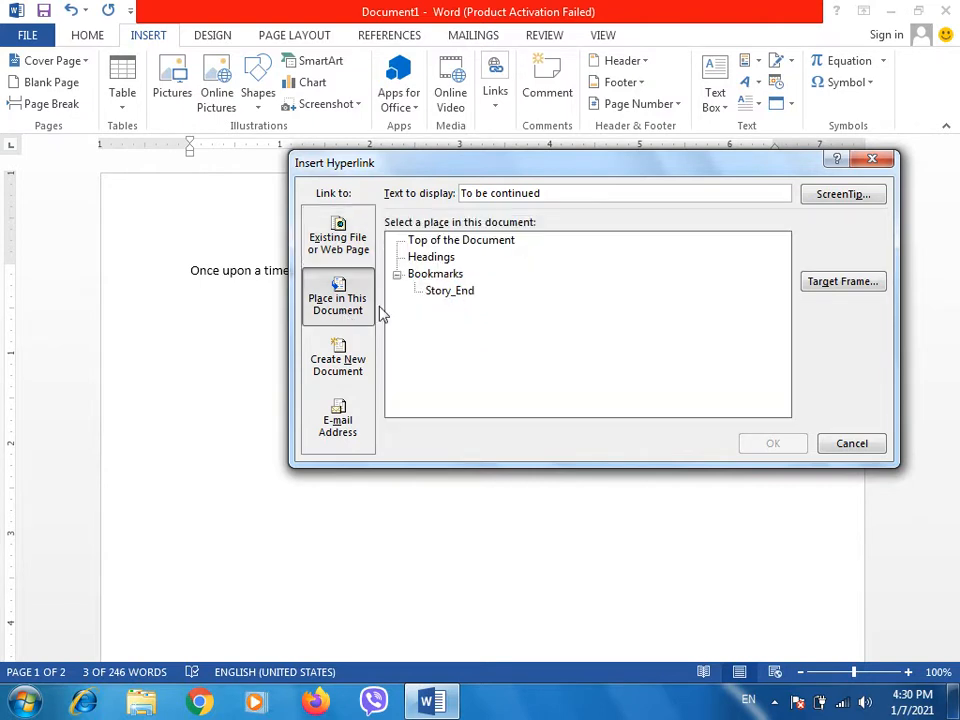
{"action": "left_click", "coordinate": [447, 293]}
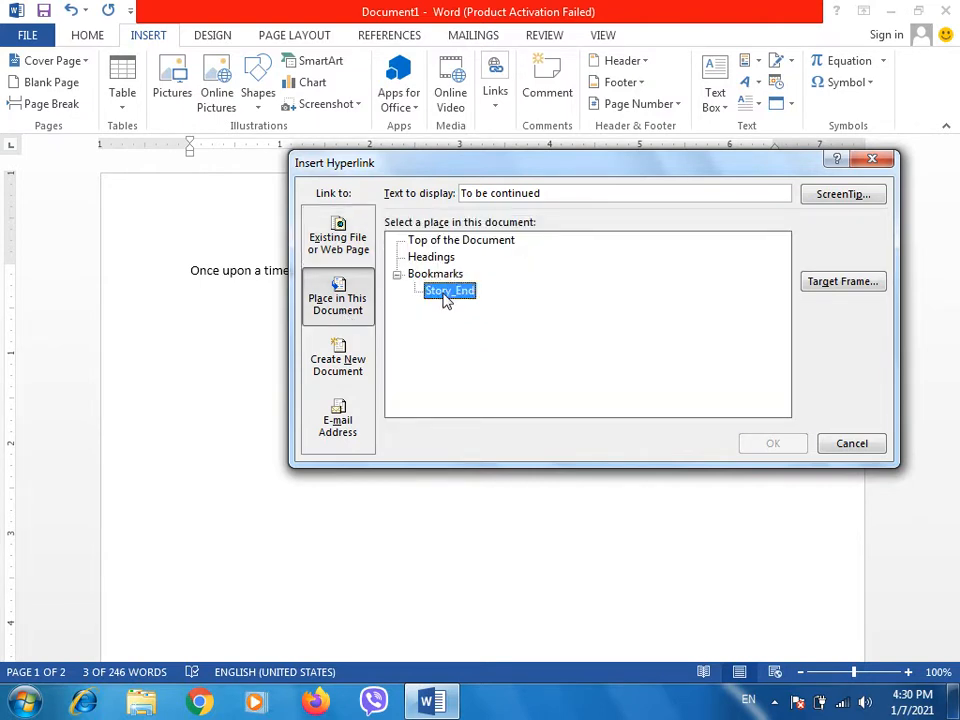
{"action": "left_click", "coordinate": [773, 443]}
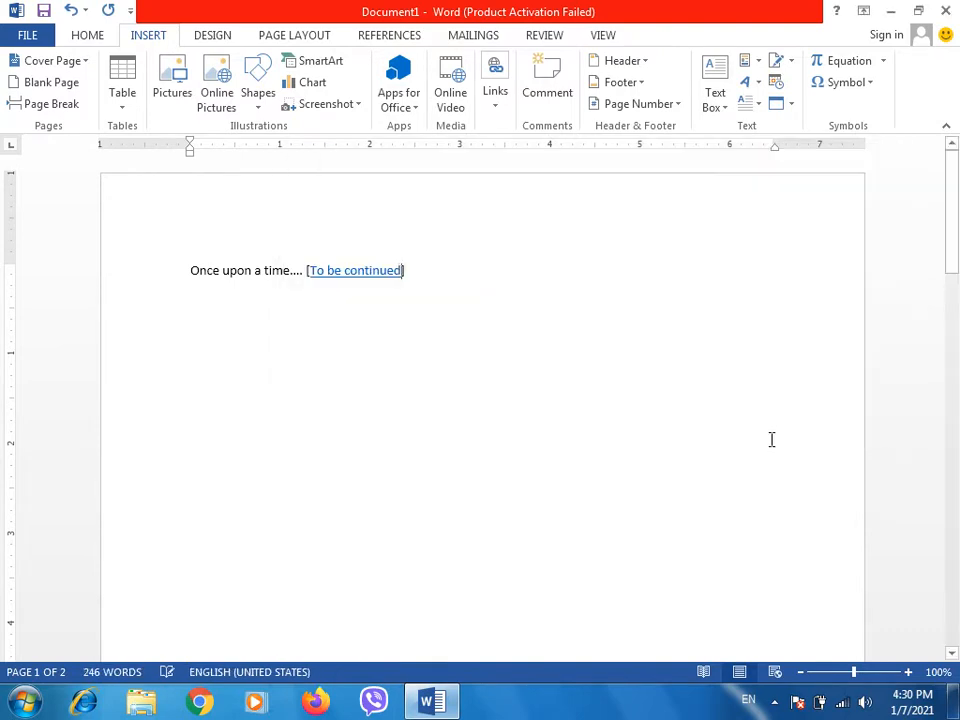
{"action": "left_click", "coordinate": [366, 277], "text": "ctrl"}
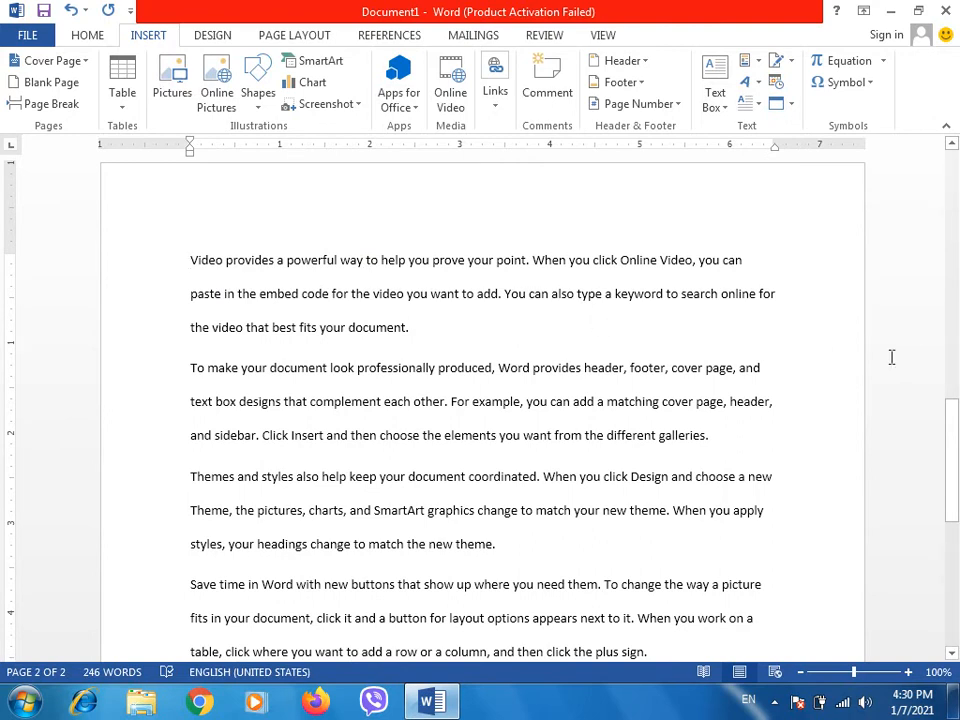
{"action": "left_click_drag", "start_coordinate": [955, 440], "coordinate": [952, 200]}
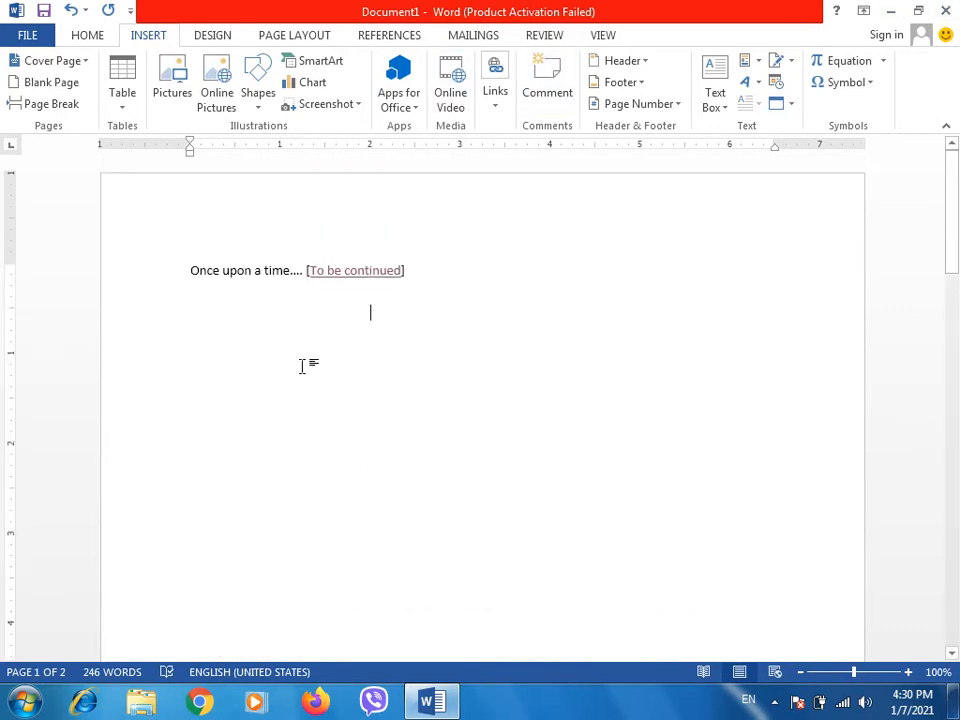
Save the document as "Once upon a time" in the ms word folder on Local Disk (D:)
{"action": "key", "text": "ctrl+s"}
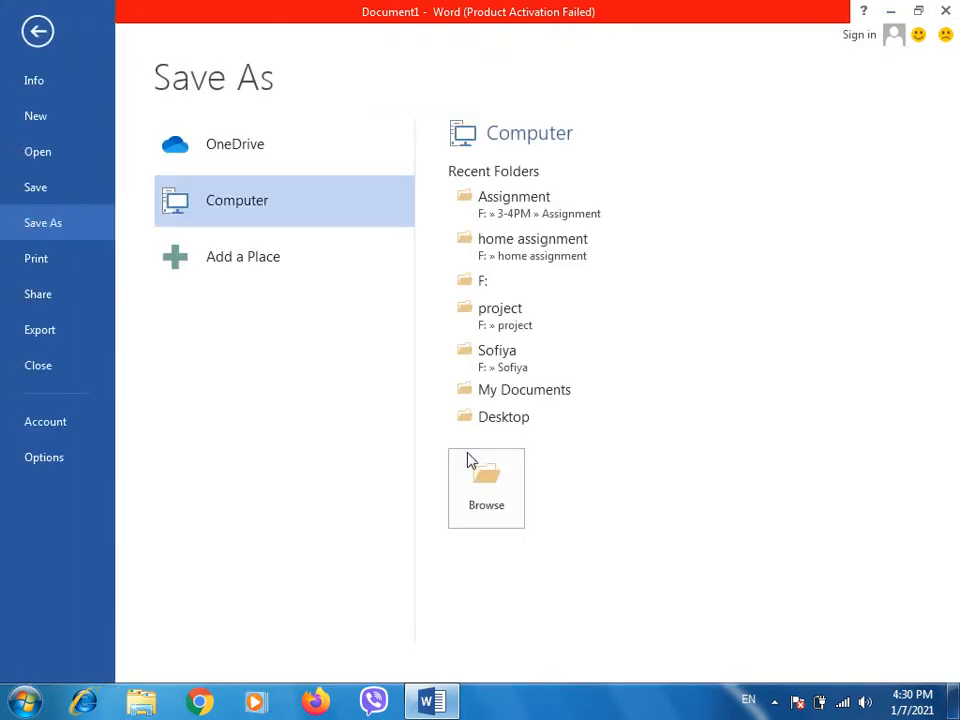
{"action": "left_click", "coordinate": [486, 474]}
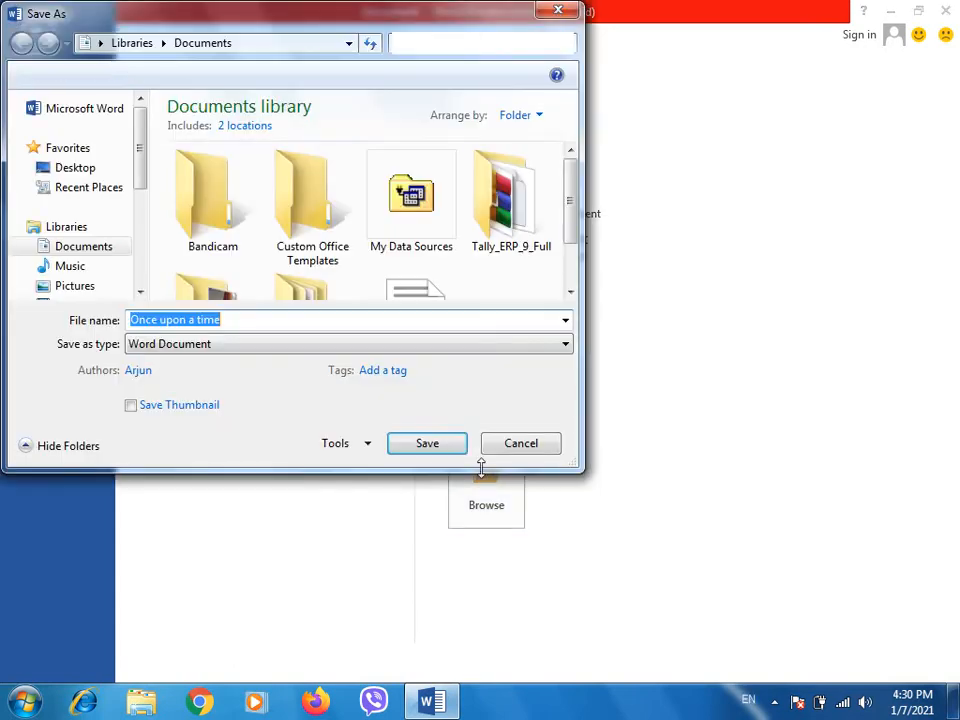
{"action": "left_click_drag", "start_coordinate": [148, 188], "coordinate": [111, 248]}
{"action": "left_click", "coordinate": [108, 242]}
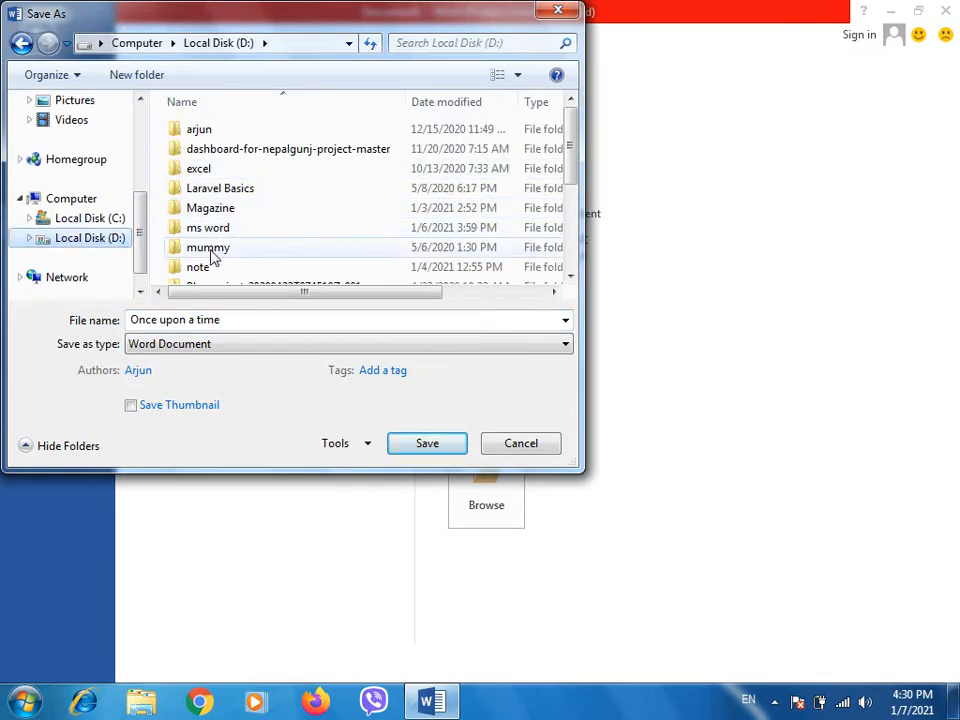
{"action": "double_click", "coordinate": [239, 228]}
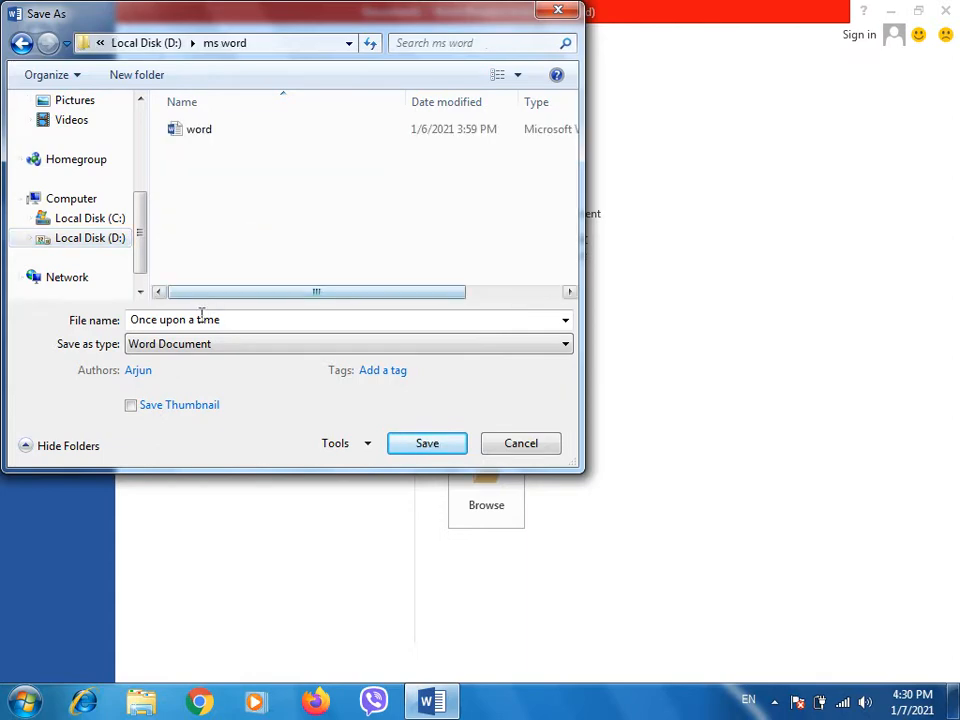
{"action": "left_click", "coordinate": [426, 443]}
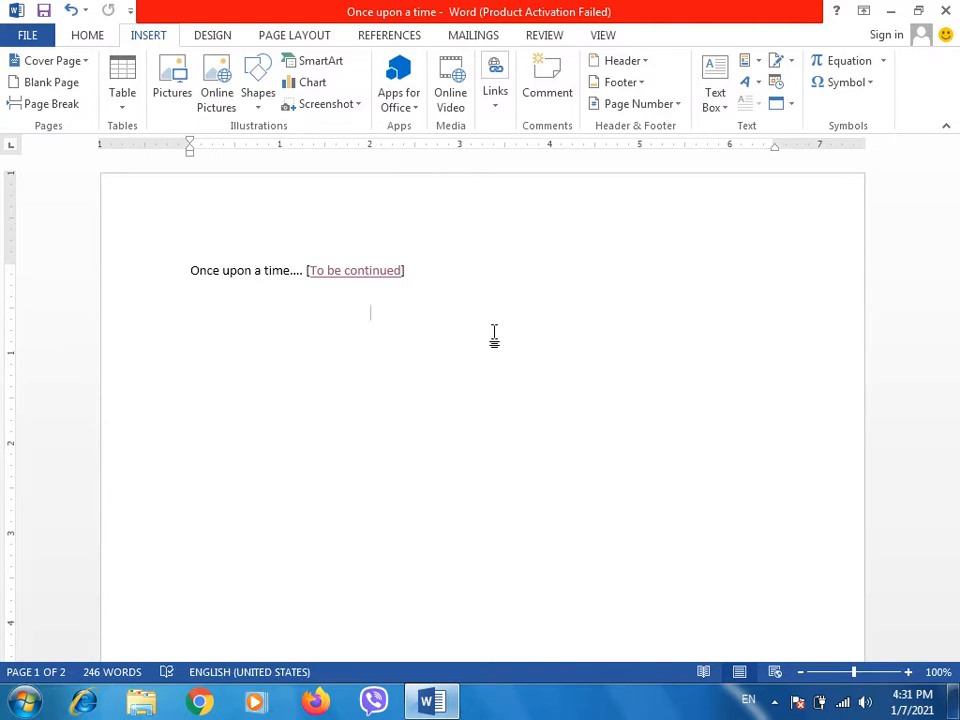
Save a PDF copy of the document as "Once upon a time" in the ms word folder
{"action": "key", "text": "F12"}
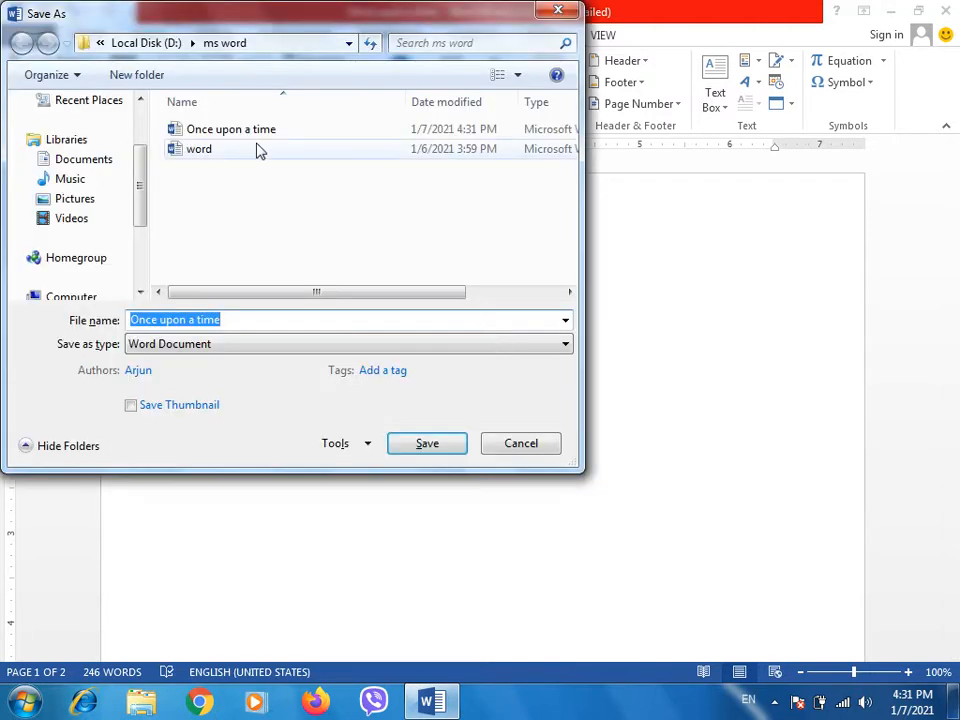
{"action": "left_click", "coordinate": [176, 350]}
{"action": "left_click", "coordinate": [140, 447]}
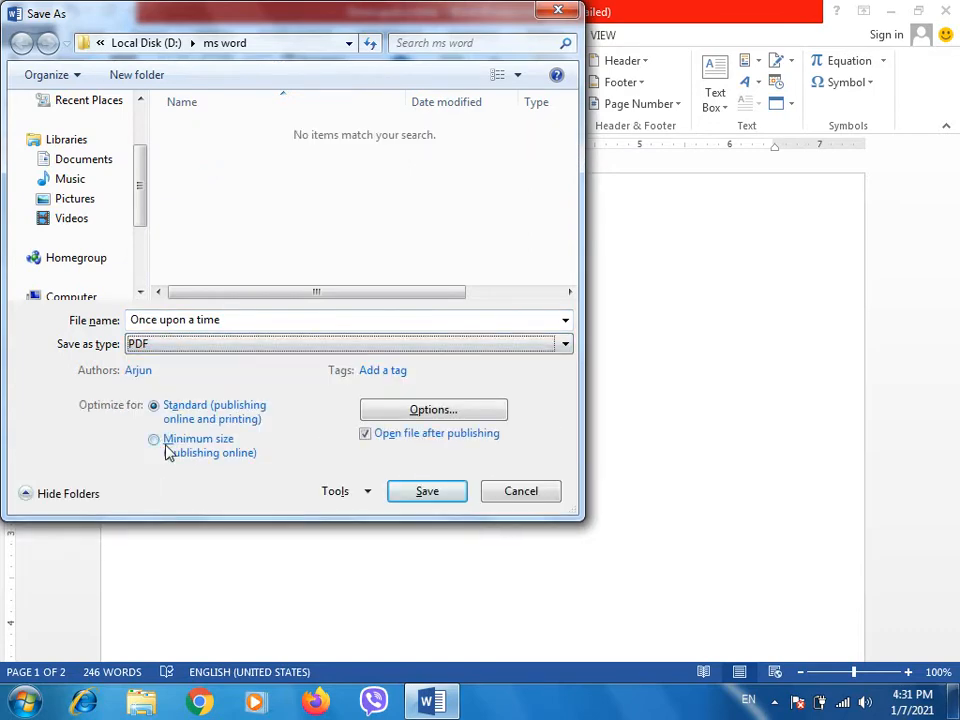
{"action": "left_click", "coordinate": [436, 492]}
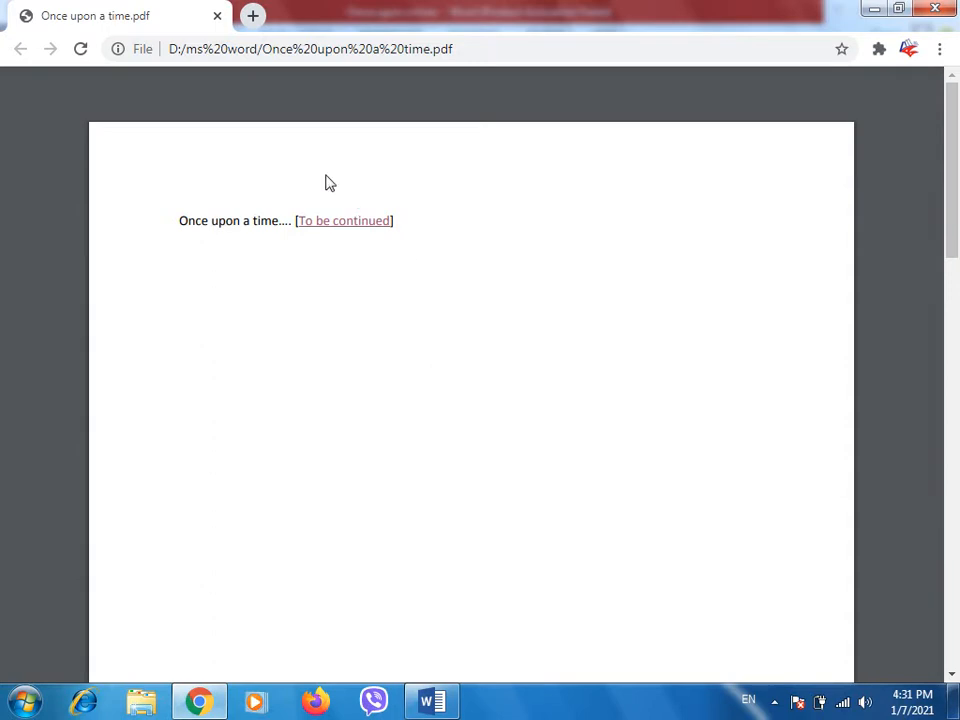
Follow the "To be continued" link in the PDF and close the PDF's browser window
{"action": "left_click", "coordinate": [330, 224]}
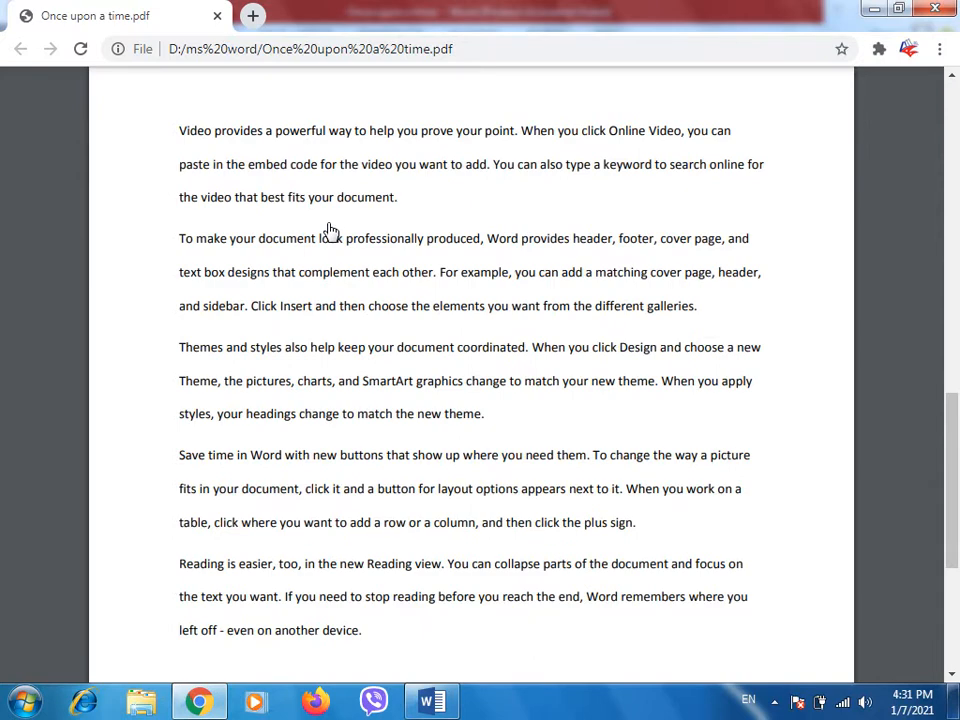
{"action": "left_click", "coordinate": [942, 8]}
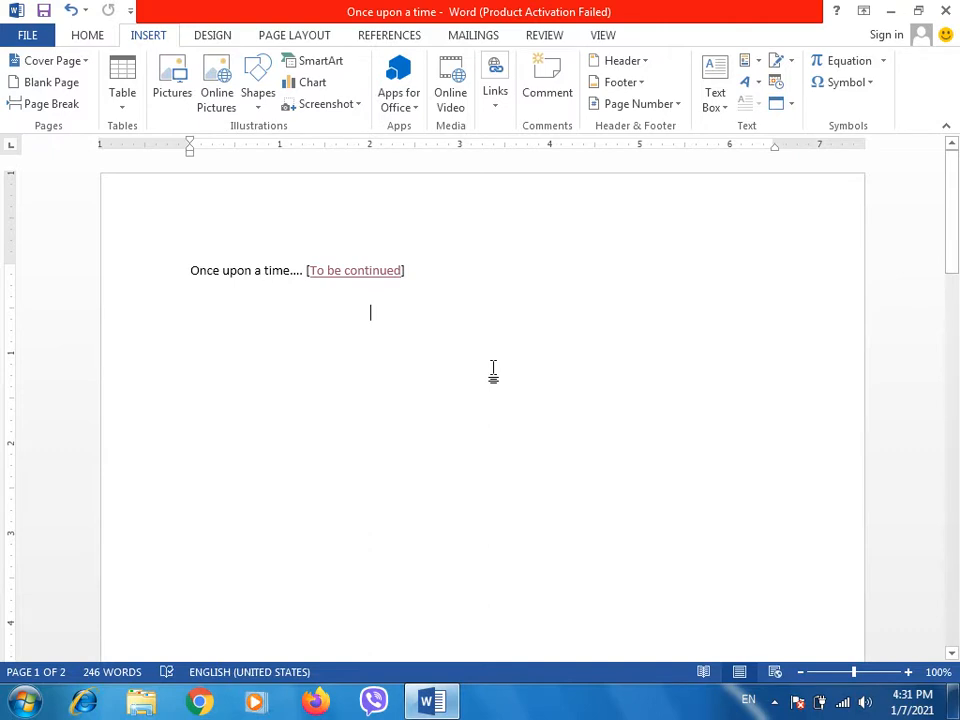
Delete the entire document content and insert a page break to start a second page
{"action": "key", "text": "ctrl+a"}
{"action": "key", "text": "Delete"}
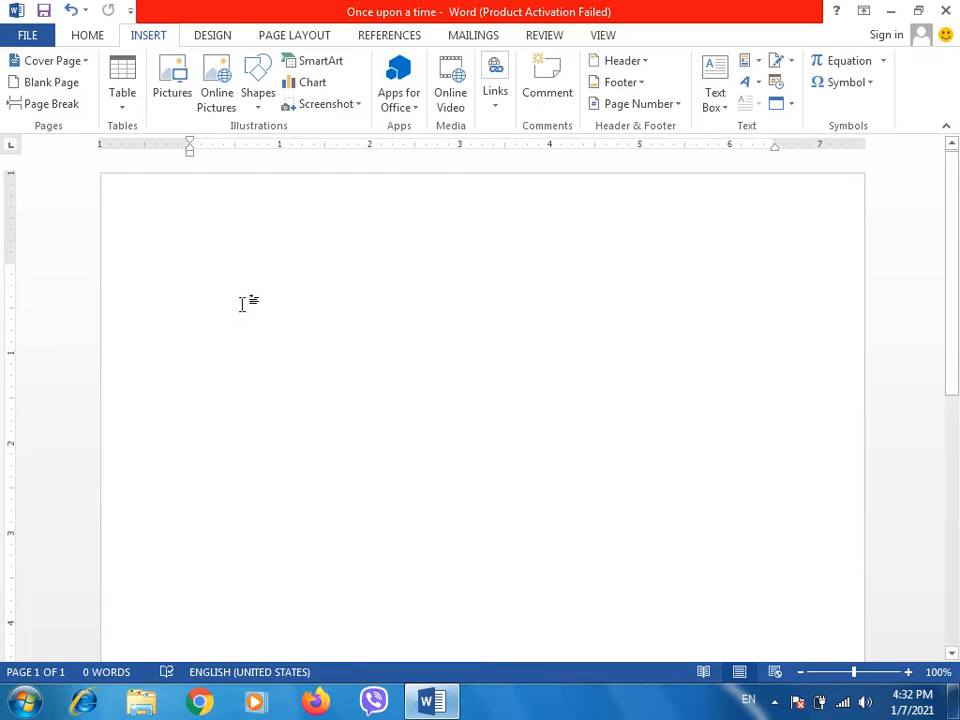
{"action": "key", "text": "ctrl+Return"}
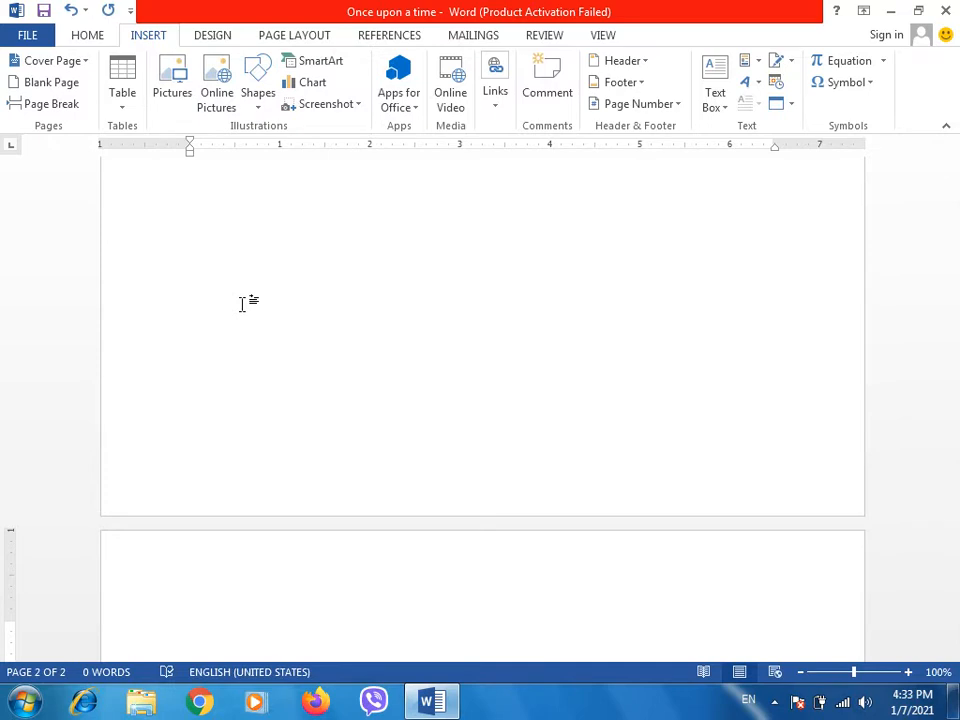
Enter "Basic Course" at the start of the second page and generate sample paragraphs below it with =rand()
{"action": "type", "text": "Basic Course"}
{"action": "key", "text": "Return"}
{"action": "type", "text": "=rand()"}
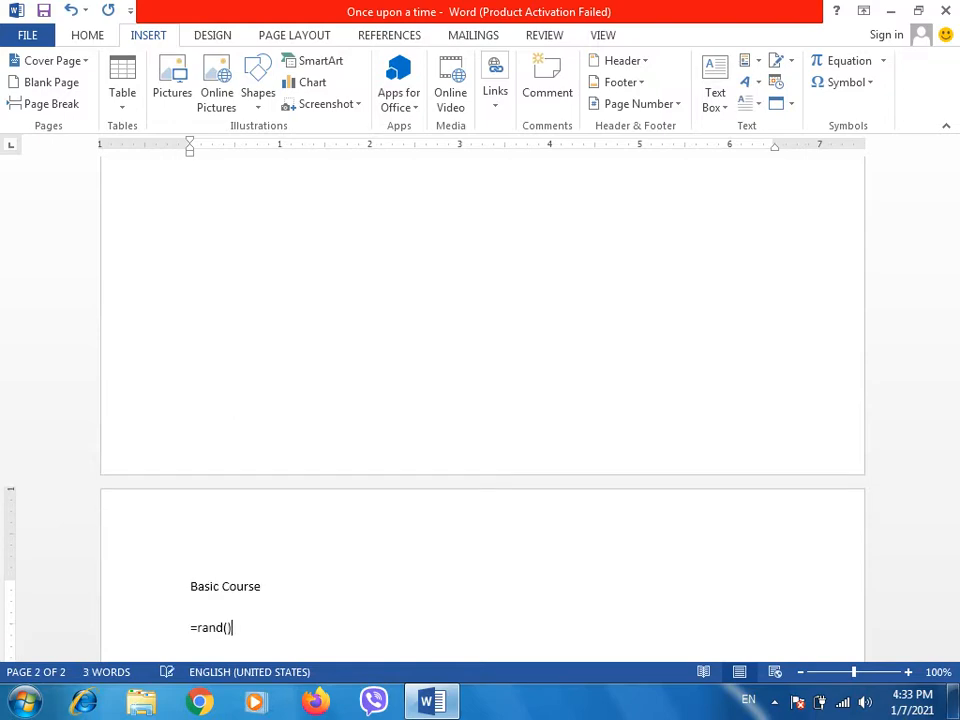
{"action": "key", "text": "Return"}
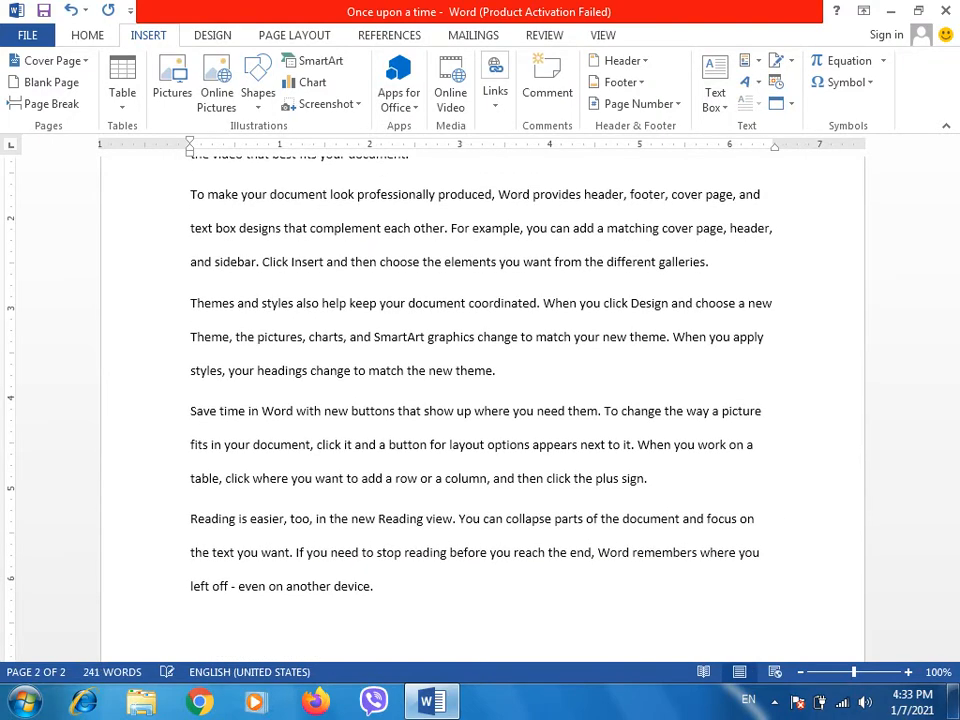
Start a third page headed "English Typing" and generate sample paragraphs below it with =rand()
{"action": "scroll", "coordinate": [242, 304], "scroll_direction": "down", "scroll_amount": 5}
{"action": "key", "text": "ctrl+Return"}
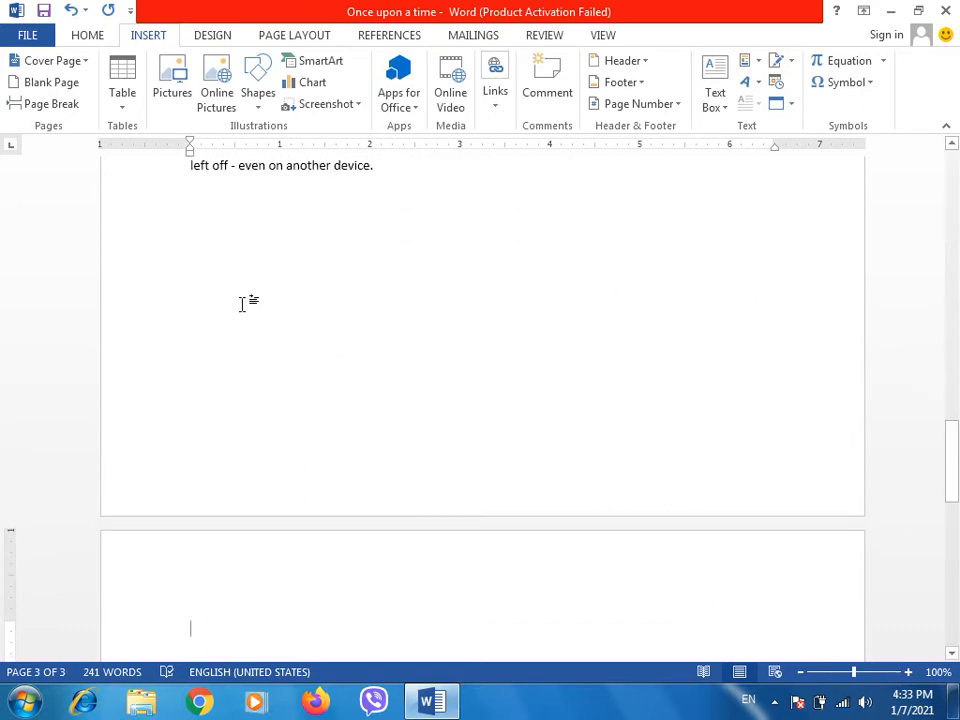
{"action": "type", "text": "English Typing"}
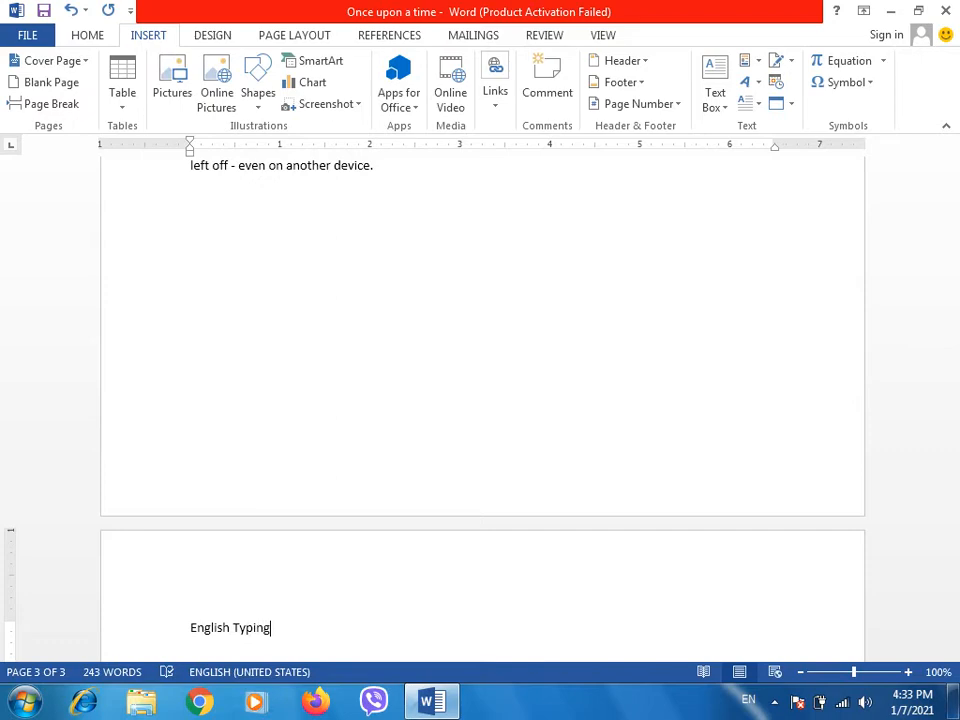
{"action": "key", "text": "Return"}
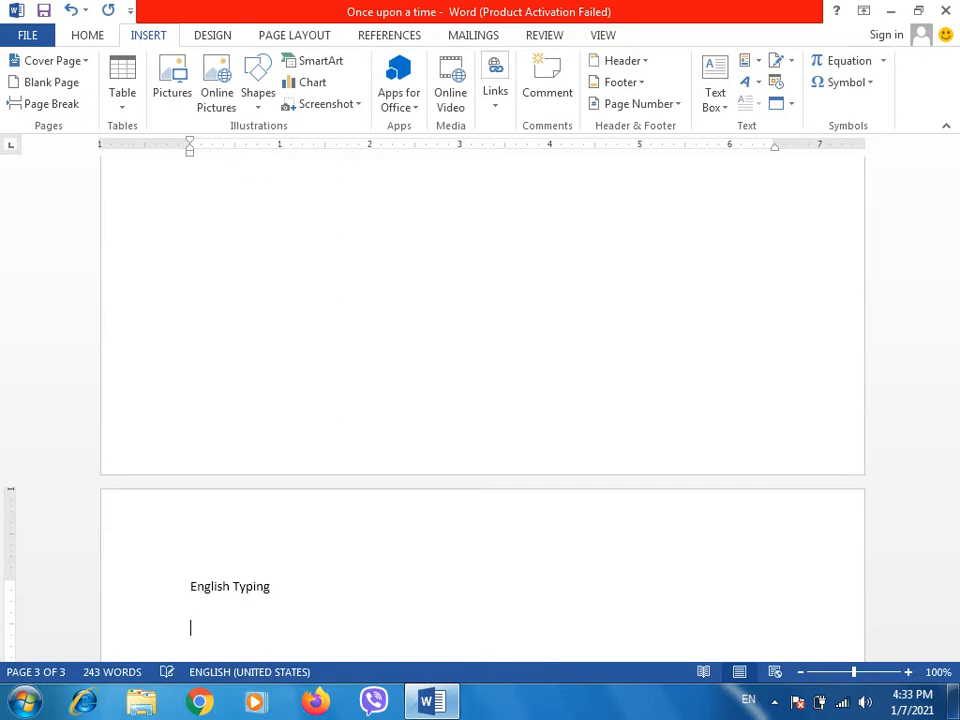
{"action": "type", "text": "=rand()"}
{"action": "key", "text": "Return"}
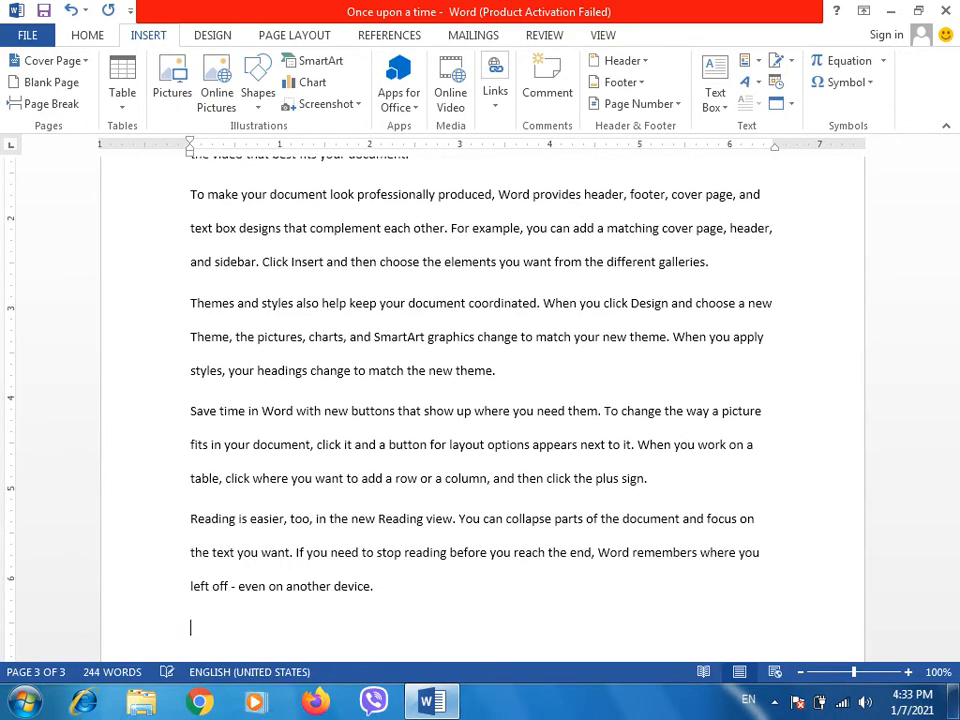
Start a fourth page headed "Ms Word" and fill it with =rand() sample paragraphs
{"action": "key", "text": "ctrl+Return"}
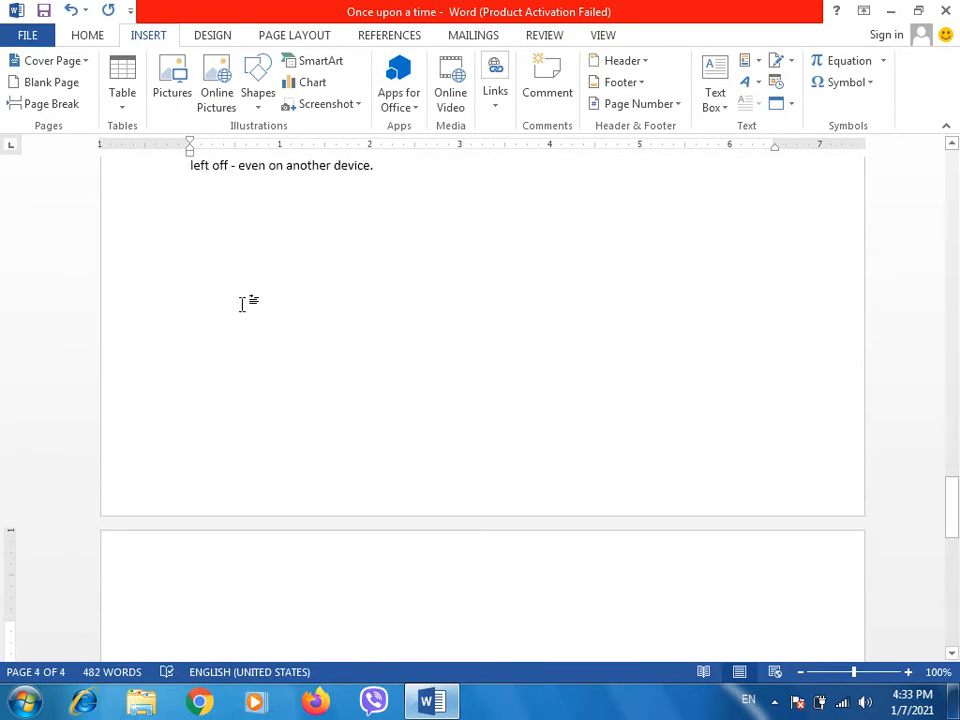
{"action": "type", "text": "Ms Word"}
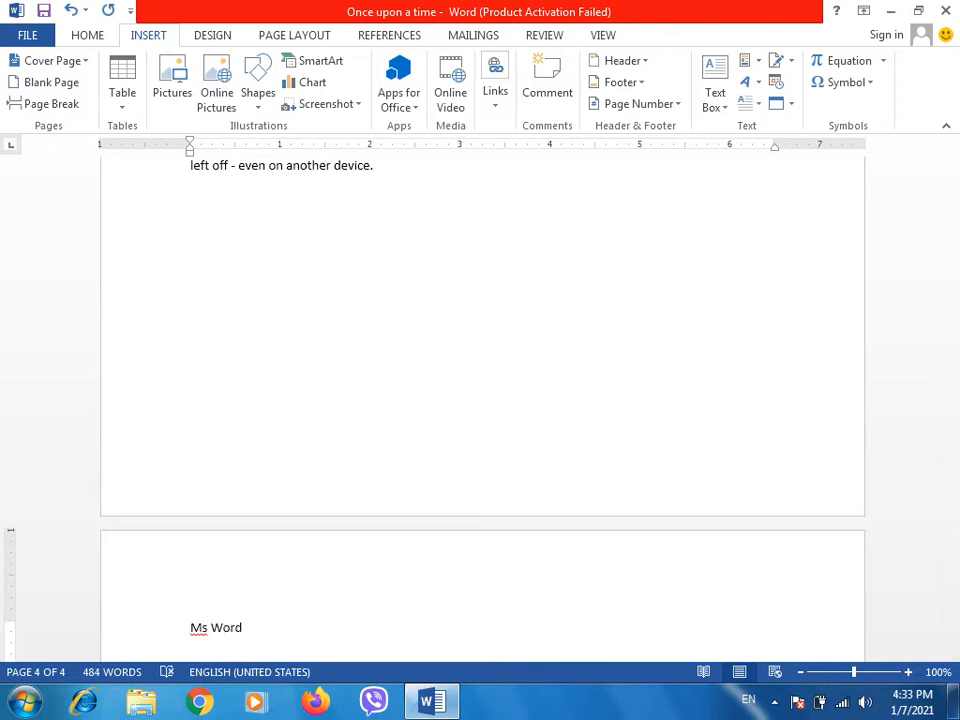
{"action": "key", "text": "Return"}
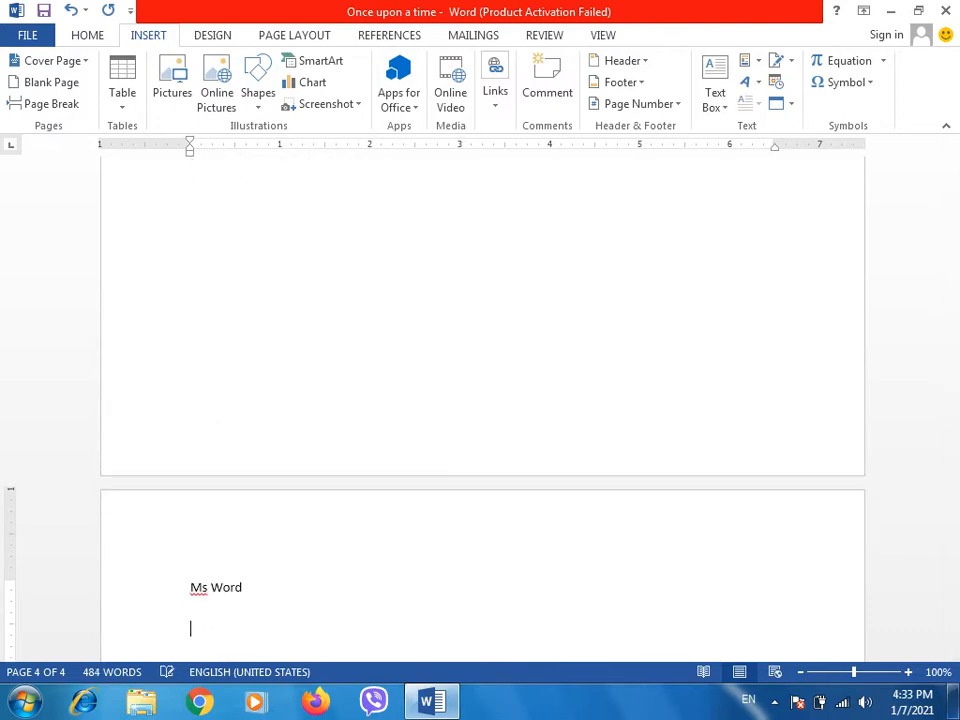
{"action": "type", "text": "=rand()"}
{"action": "key", "text": "Return"}
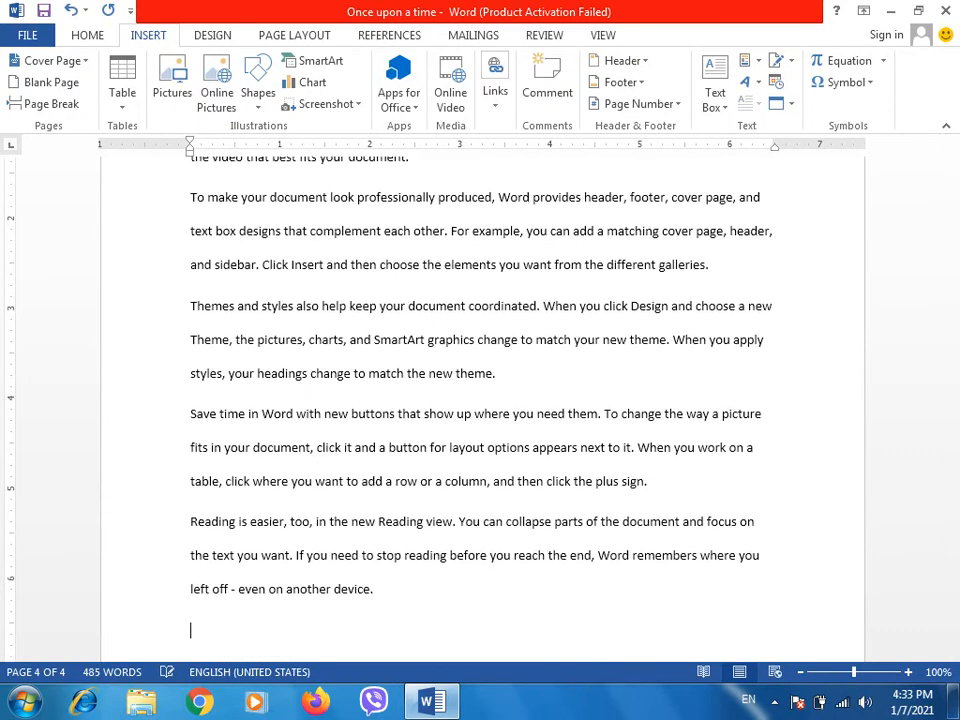
Start a fifth page headed "Graphic Design" and add =rand() sample paragraphs under the heading
{"action": "scroll", "coordinate": [241, 303], "scroll_direction": "down", "scroll_amount": 5}
{"action": "key", "text": "ctrl+Return"}
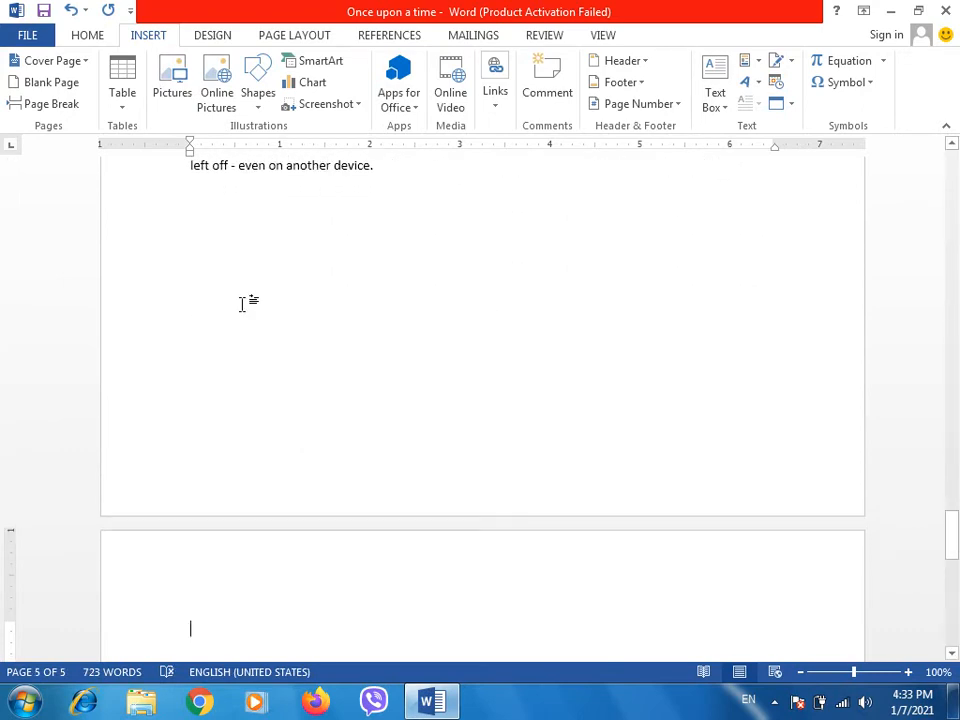
{"action": "type", "text": "Graph"}
{"action": "key", "text": "BackSpace"}
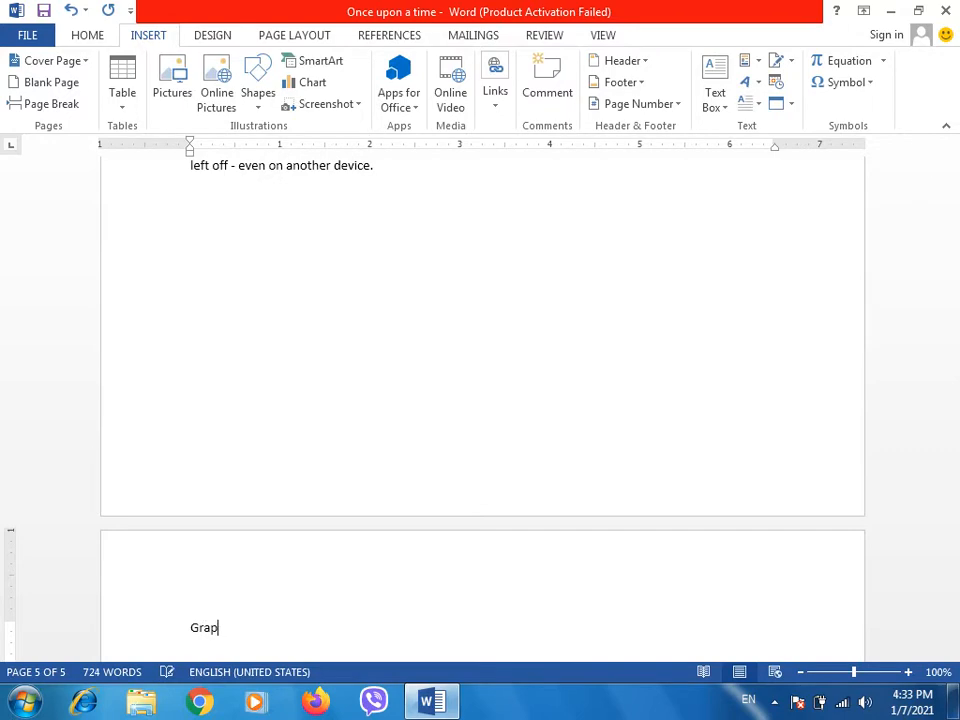
{"action": "type", "text": "hic Design"}
{"action": "key", "text": "Return"}
{"action": "type", "text": "=rand()"}
{"action": "key", "text": "Return"}
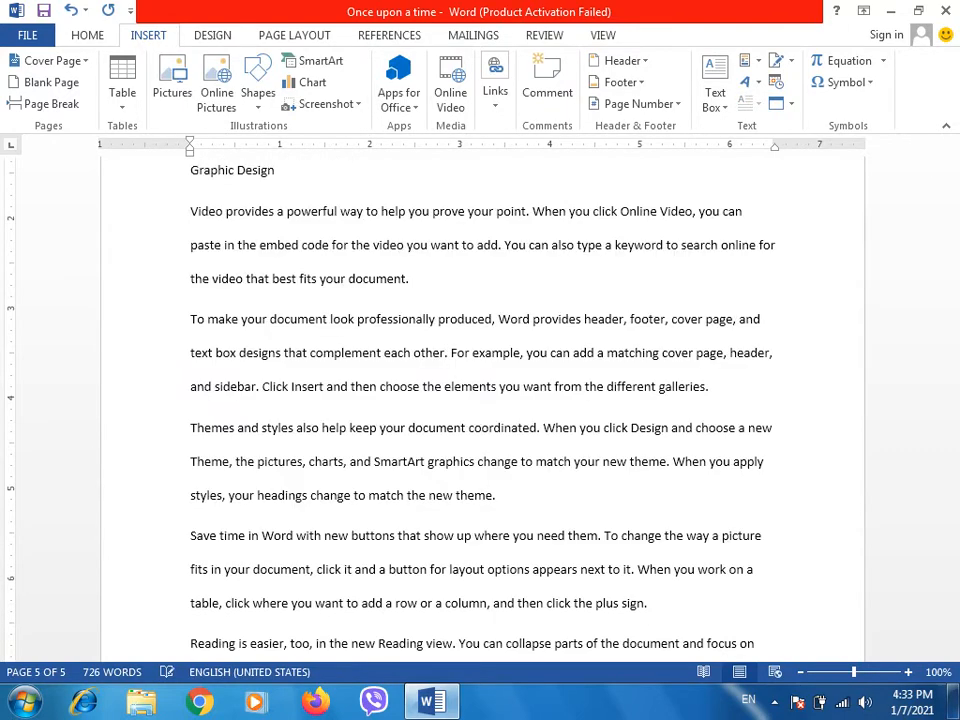
Insert a page break after the Graphic Design text, clearing the mistyped heading and the extra blank page
{"action": "key", "text": "ctrl+Return"}
{"action": "type", "text": "Add"}
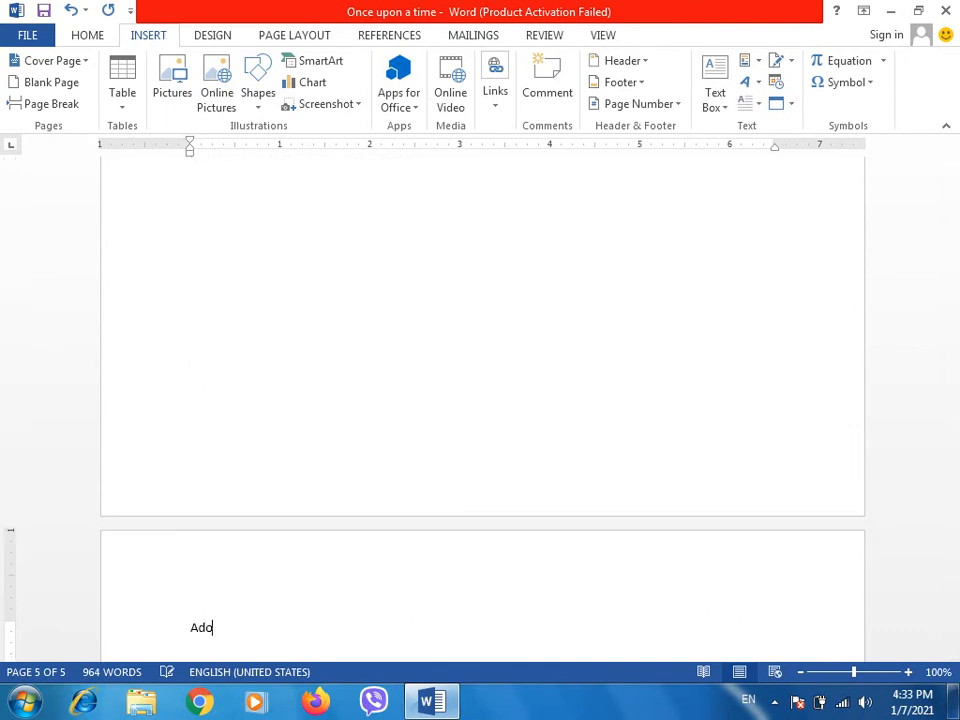
{"action": "type", "text": "obe Photoshpp"}
{"action": "key", "text": "BackSpace"}
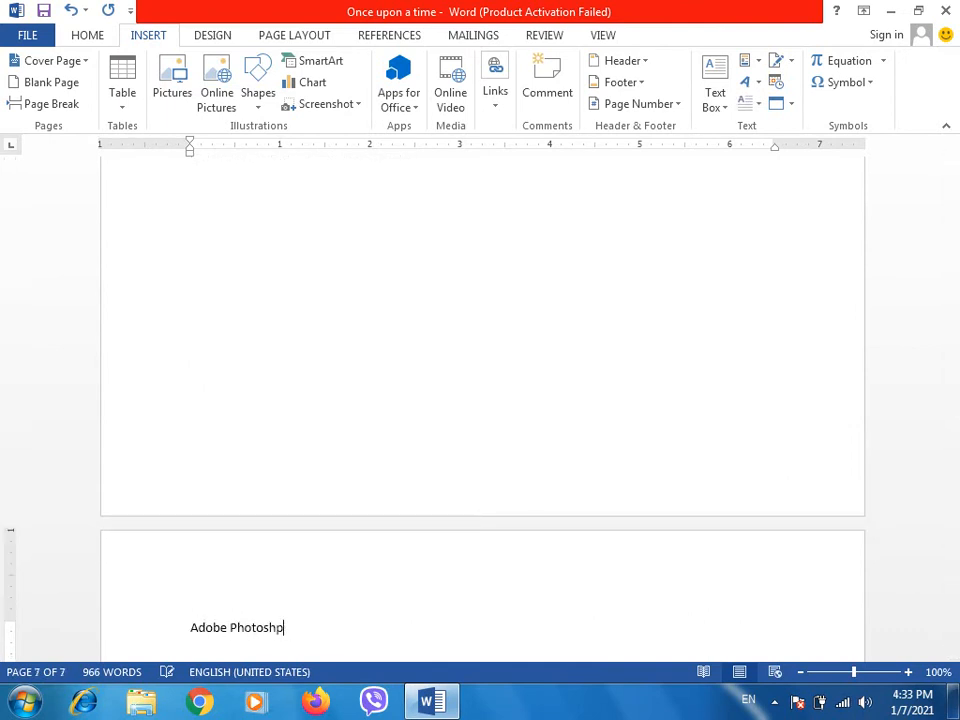
{"action": "key", "text": "BackSpace"}
{"action": "key", "text": "BackSpace"}
{"action": "key", "text": "ctrl+BackSpace"}
{"action": "key", "text": "ctrl+BackSpace"}
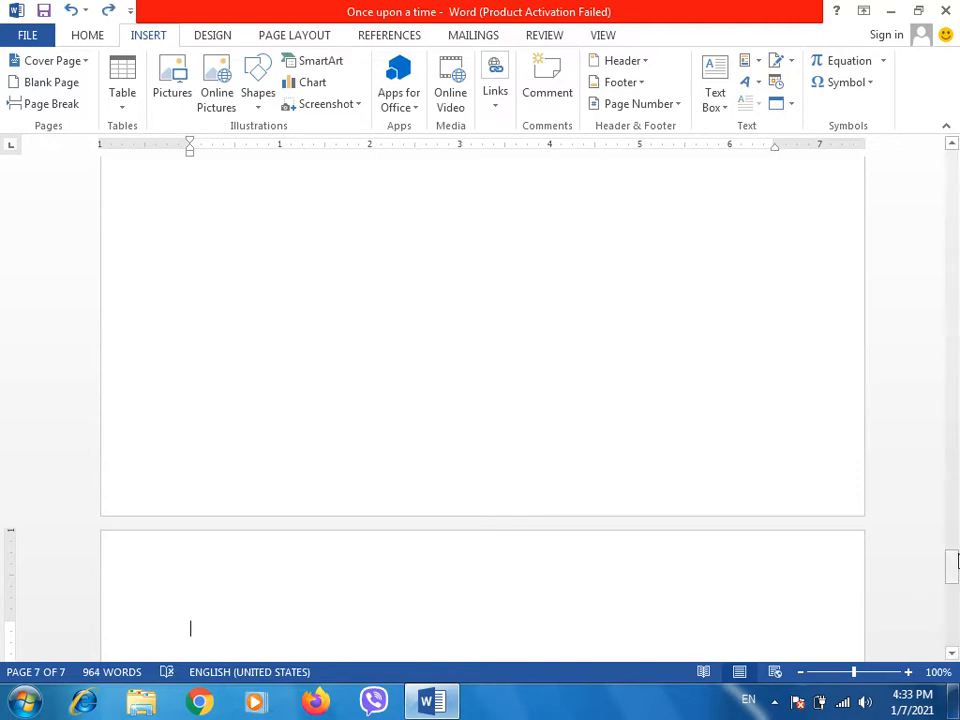
{"action": "left_click_drag", "start_coordinate": [958, 561], "coordinate": [958, 493]}
{"action": "key", "text": "ctrl+z"}
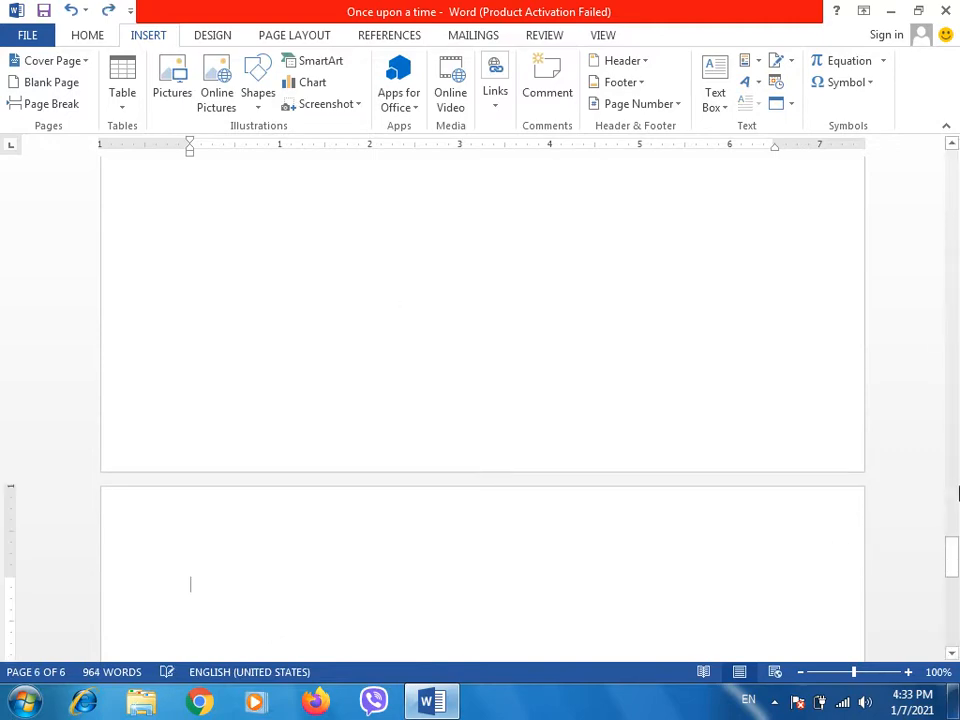
{"action": "mouse_move", "coordinate": [952, 560]}
{"action": "left_mouse_down"}
{"action": "mouse_move", "coordinate": [955, 535]}
{"action": "mouse_move", "coordinate": [956, 678]}
{"action": "mouse_move", "coordinate": [952, 580]}
{"action": "left_mouse_up"}
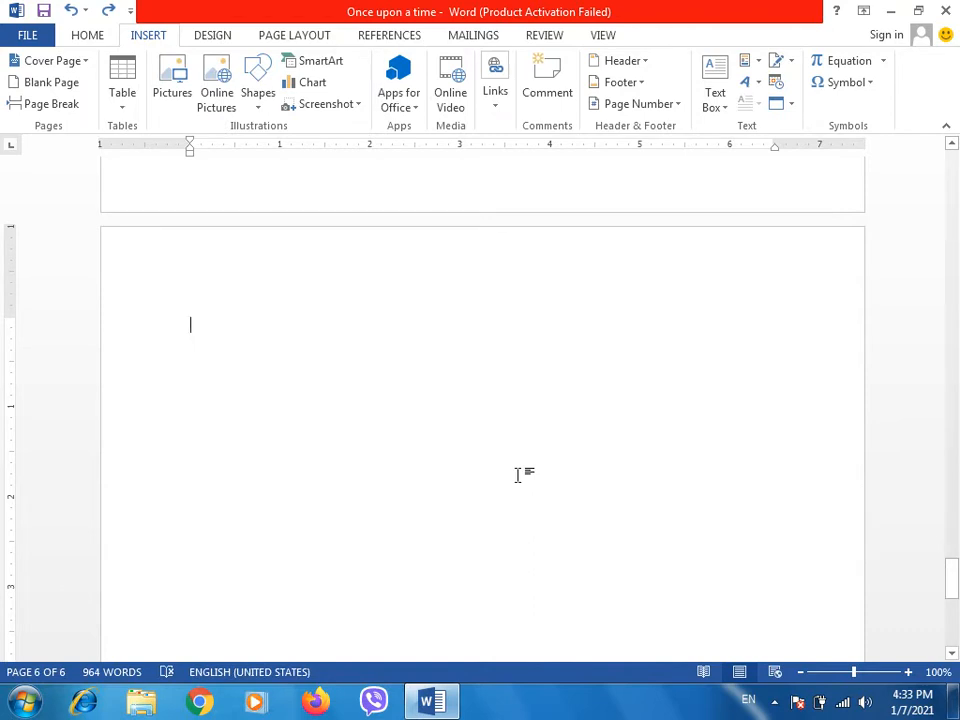
Enter "Adobe Photoshop" at the start of the sixth page and generate sample paragraphs below it with =rand()
{"action": "type", "text": "Adobe "}
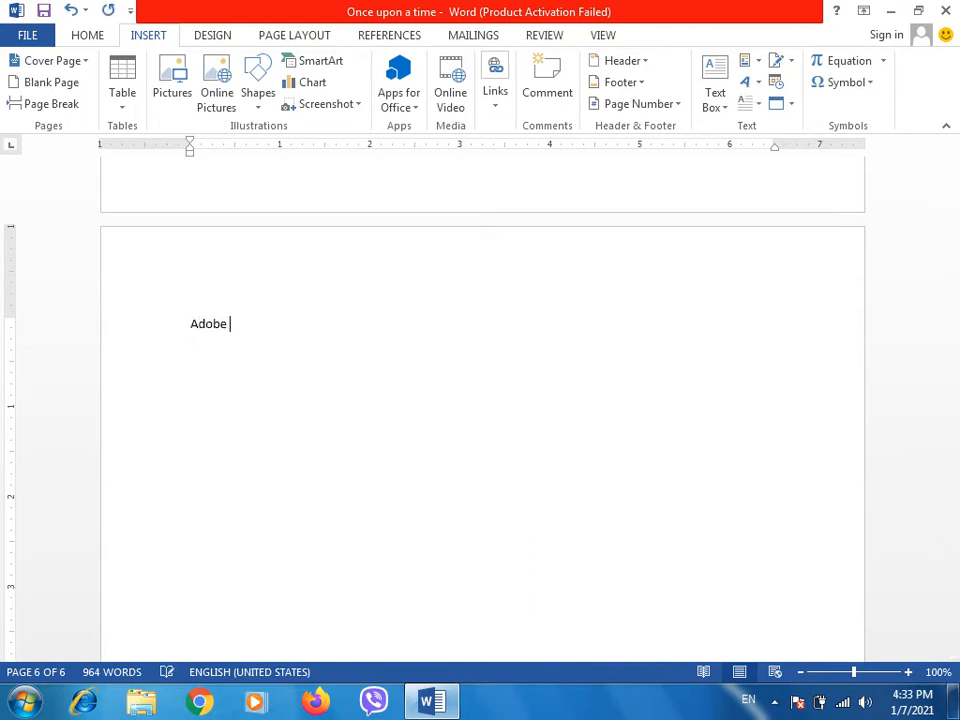
{"action": "type", "text": "Photoshop"}
{"action": "key", "text": "Return"}
{"action": "type", "text": "=rand()"}
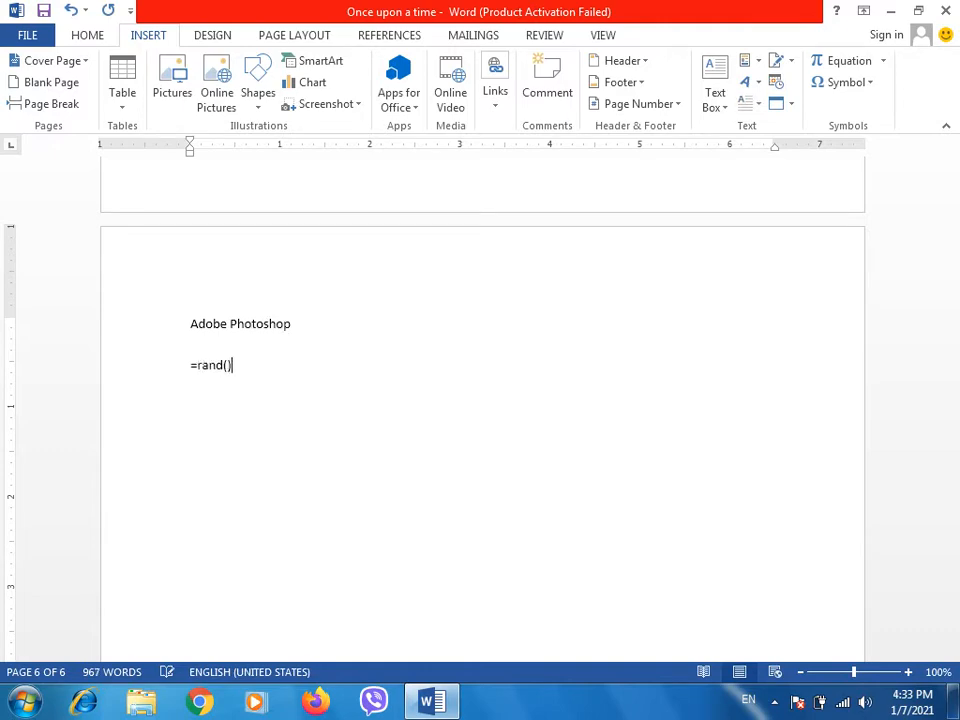
{"action": "key", "text": "Return"}
Start a seventh page headed "Adobe Illustrator" and fill it with =rand() sample paragraphs
{"action": "key", "text": "ctrl+Return"}
{"action": "type", "text": "Ado"}
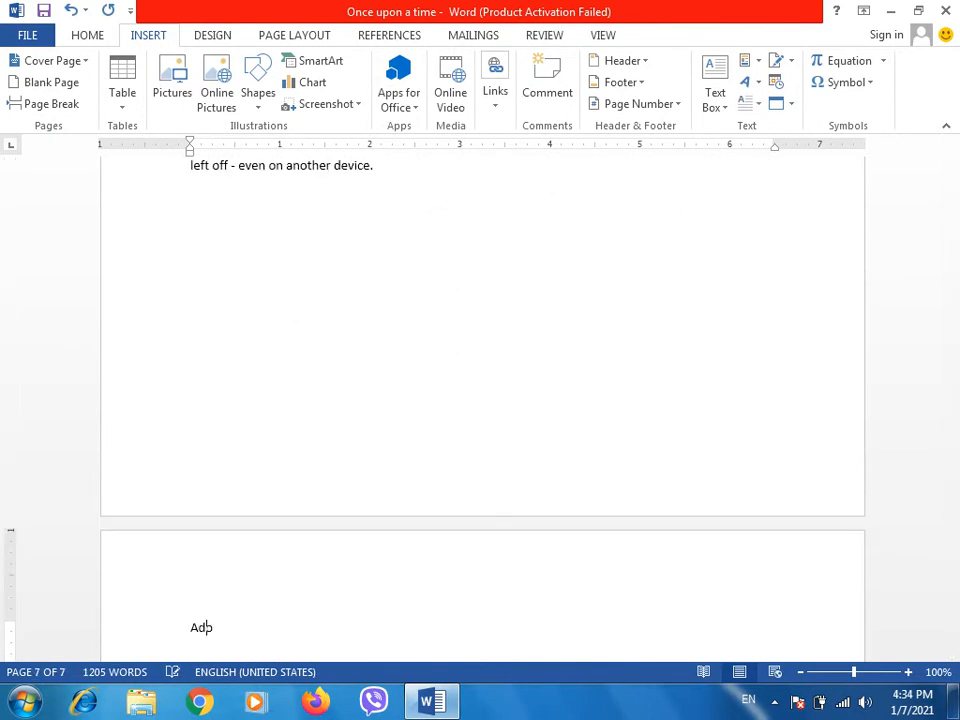
{"action": "type", "text": "be Illustrator"}
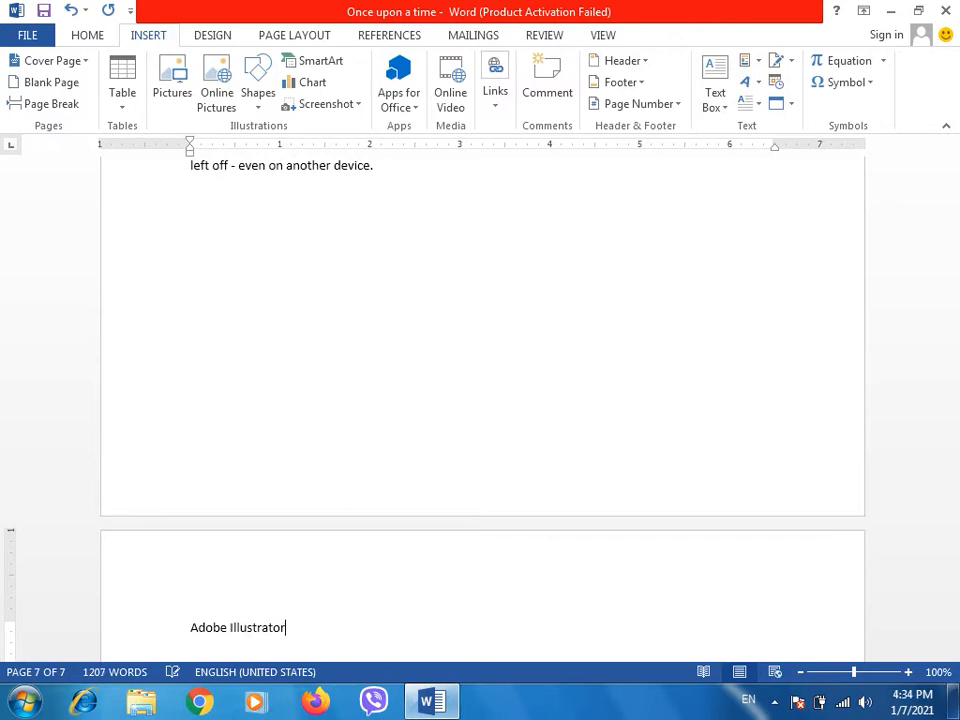
{"action": "key", "text": "Return"}
{"action": "type", "text": "=rand()"}
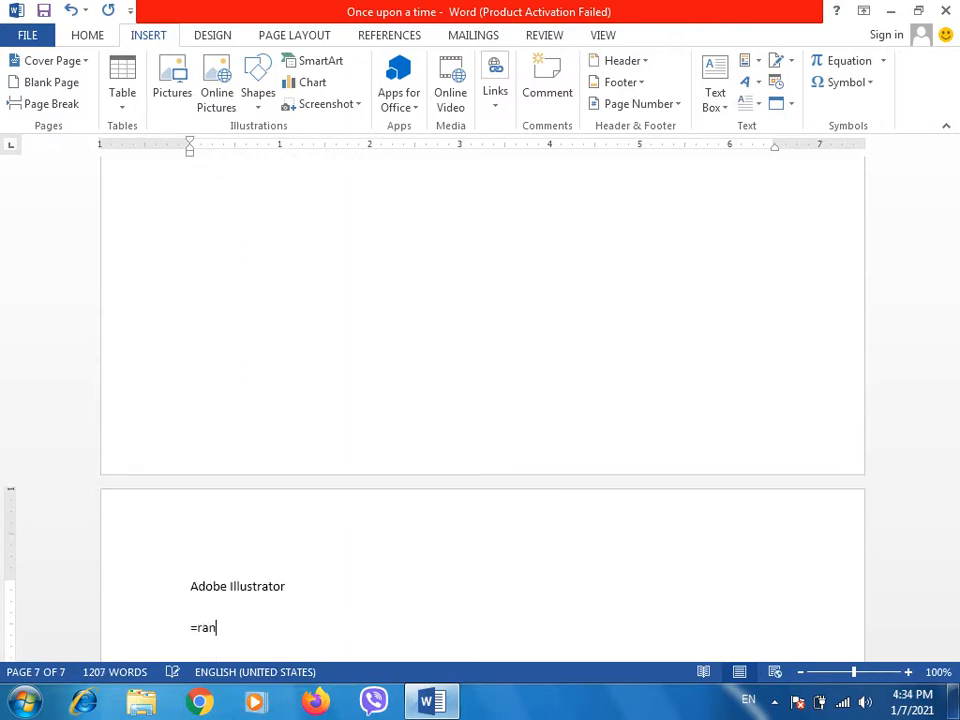
{"action": "key", "text": "Return"}
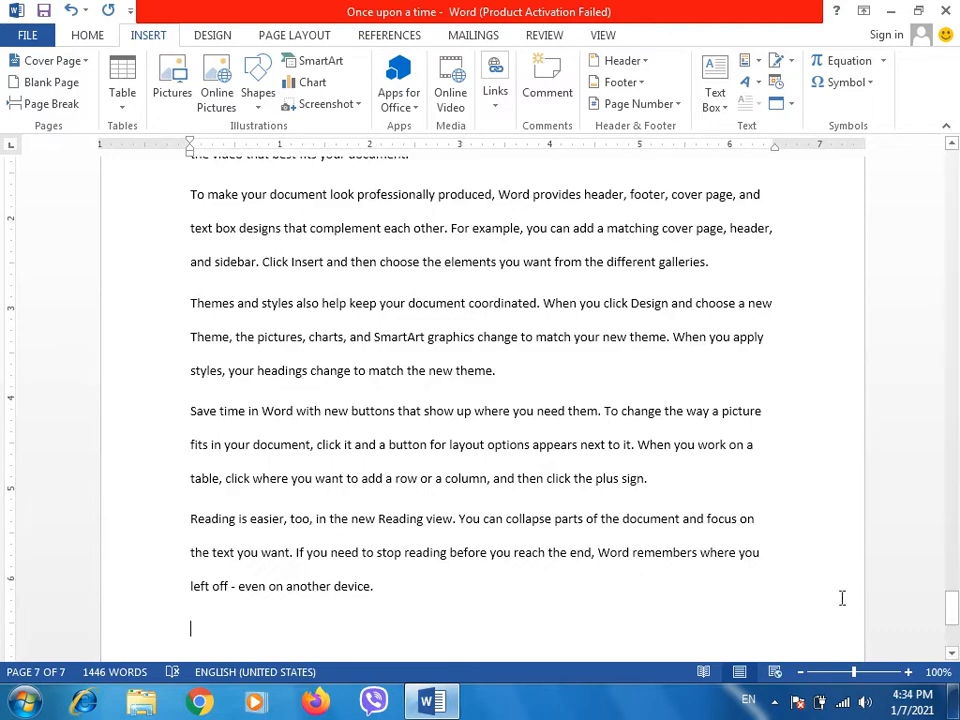
Enter the bold heading "Table of Content" at the start of the blank first page
{"action": "left_click_drag", "start_coordinate": [953, 620], "coordinate": [953, 170]}
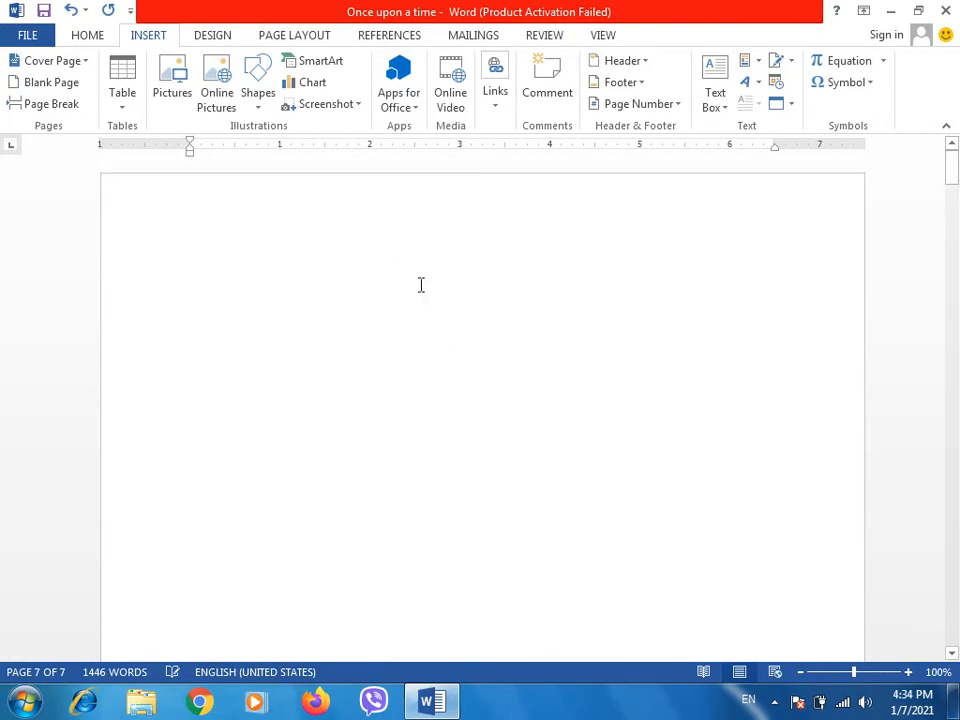
{"action": "left_click", "coordinate": [216, 249]}
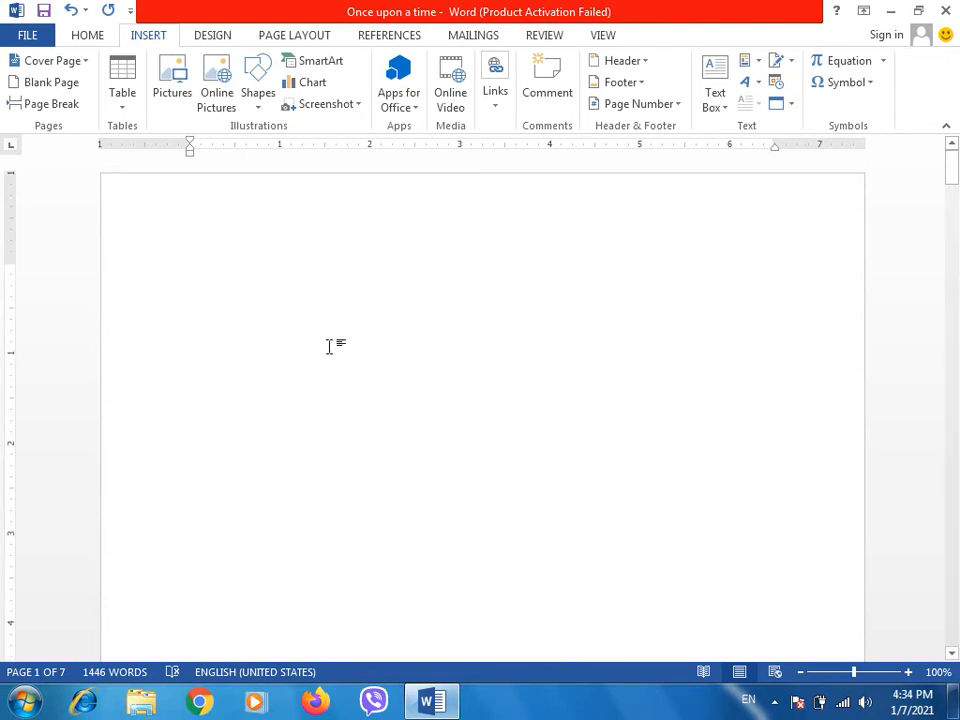
{"action": "left_click", "coordinate": [85, 12]}
{"action": "left_click", "coordinate": [349, 224]}
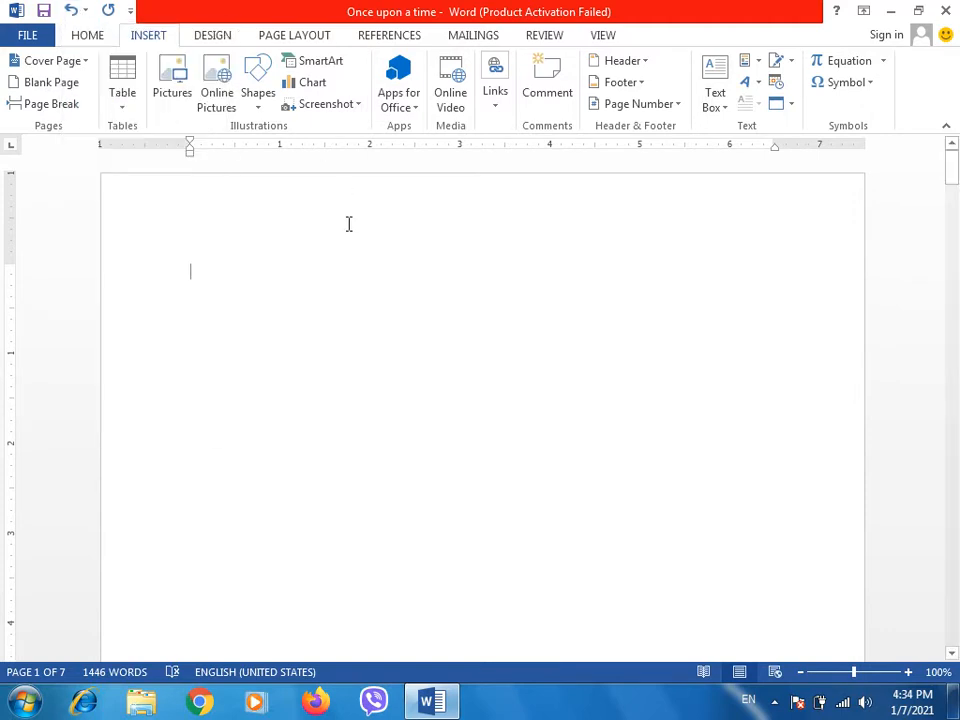
{"action": "left_click", "coordinate": [92, 36]}
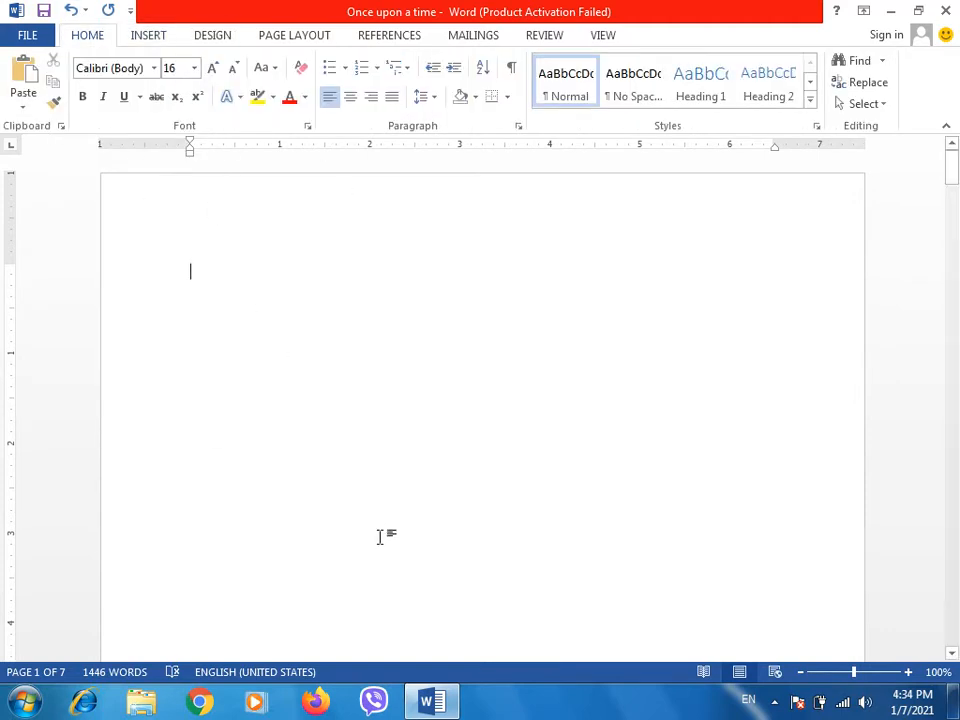
{"action": "key", "text": "ctrl+b"}
{"action": "type", "text": "Table of B"}
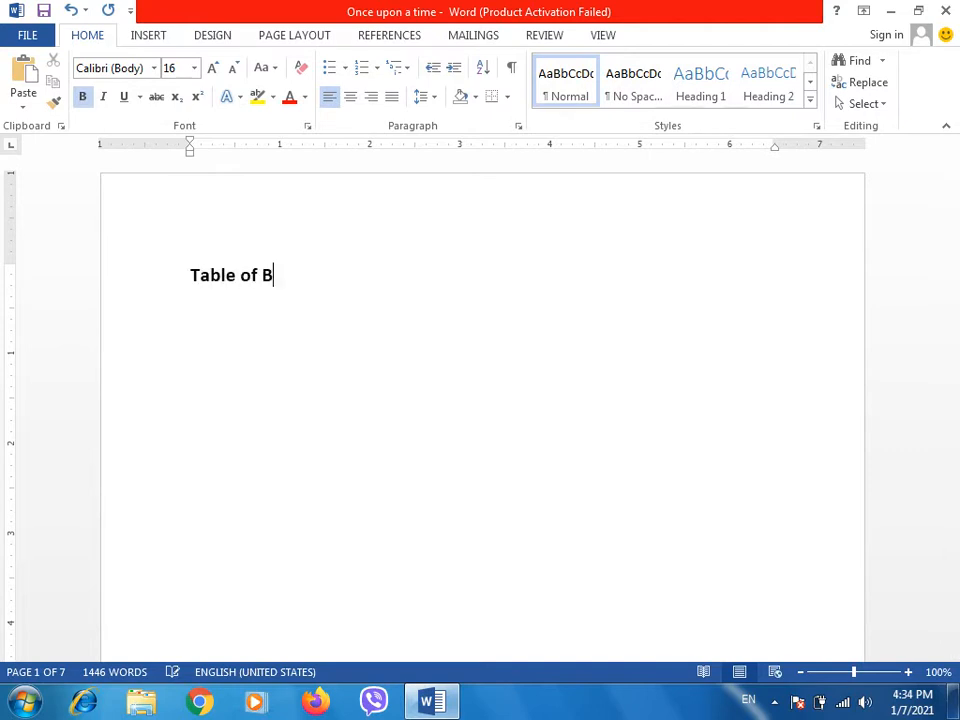
{"action": "key", "text": "BackSpace"}
{"action": "type", "text": "Content"}
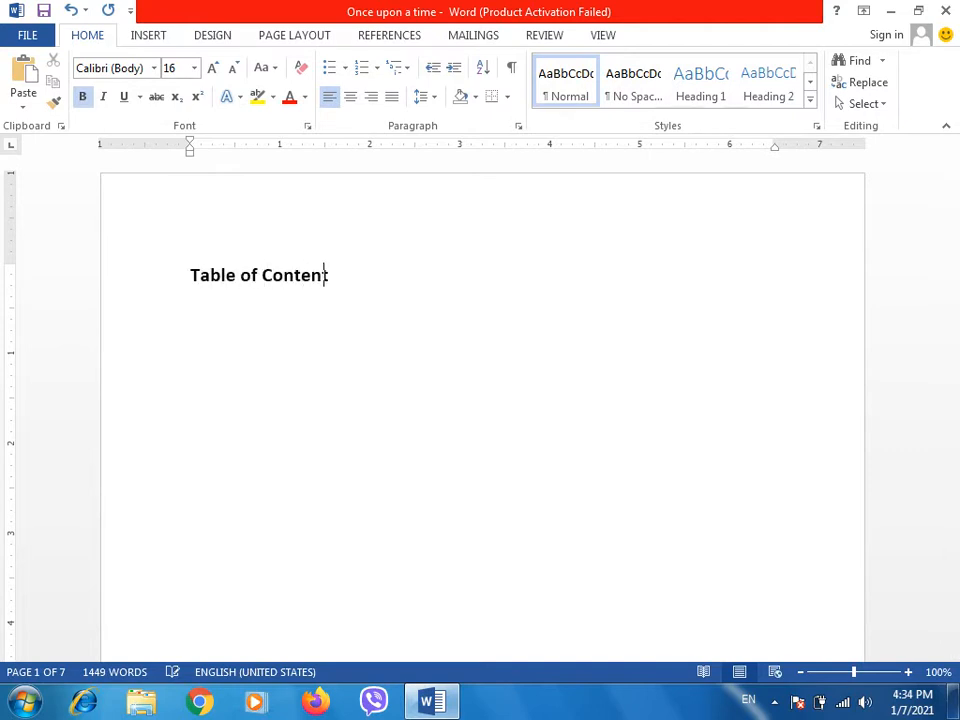
Below the heading, add the entry "Basic Course" in non-bold 12-point text with a dotted leader to page number 2
{"action": "key", "text": "Return"}
{"action": "key", "text": "ctrl+shift+comma"}
{"action": "key", "text": "ctrl+shift+comma"}
{"action": "key", "text": "ctrl+b"}
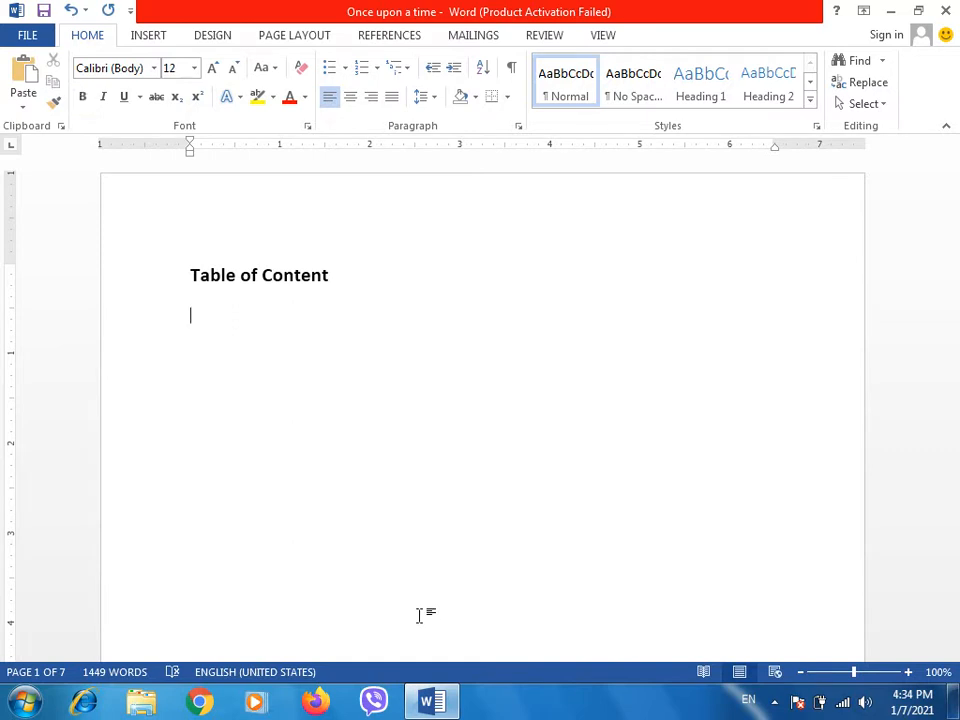
{"action": "type", "text": "Basic Course ...."}
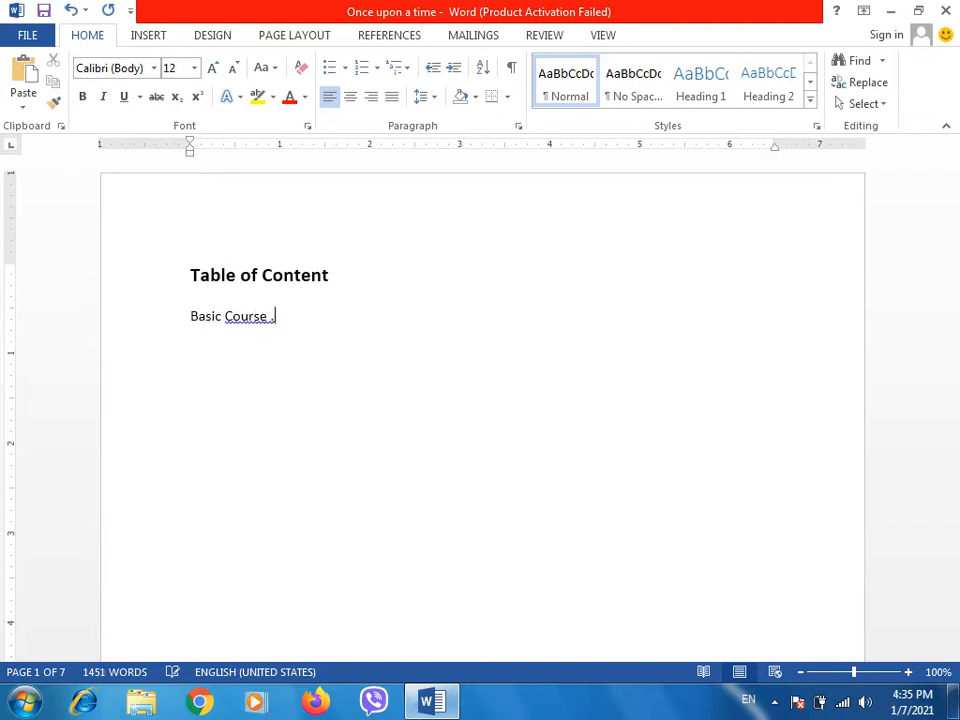
{"action": "type", "text": "....................................................."}
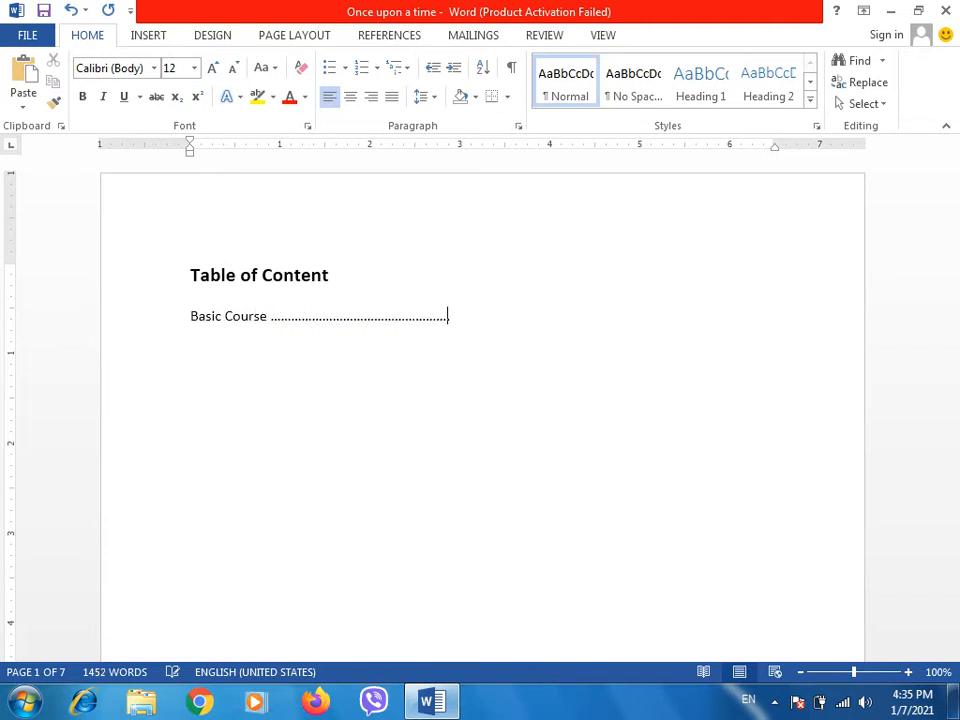
{"action": "type", "text": "....... 2"}
Add an indented "English Typing" entry under Basic Course with a dotted leader to page number 3
{"action": "key", "text": "Return"}
{"action": "key", "text": "Tab"}
{"action": "key", "text": "BackSpace"}
{"action": "key", "text": "Tab"}
{"action": "type", "text": "EWn"}
{"action": "key", "text": "BackSpace"}
{"action": "key", "text": "BackSpace"}
{"action": "type", "text": "nglish Typing"}
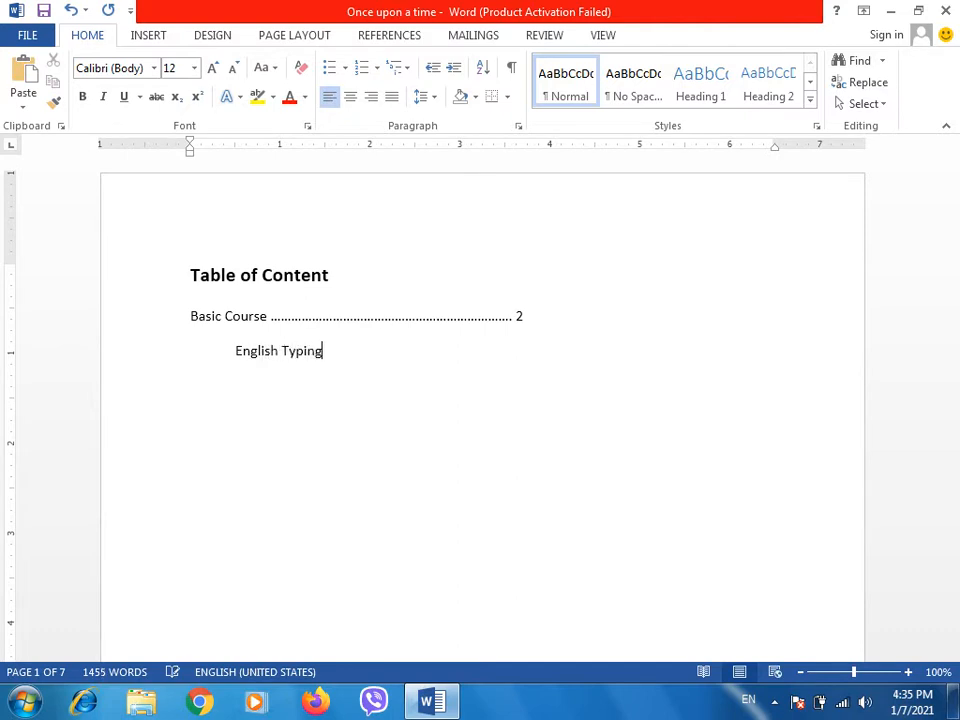
{"action": "type", "text": " ............"}
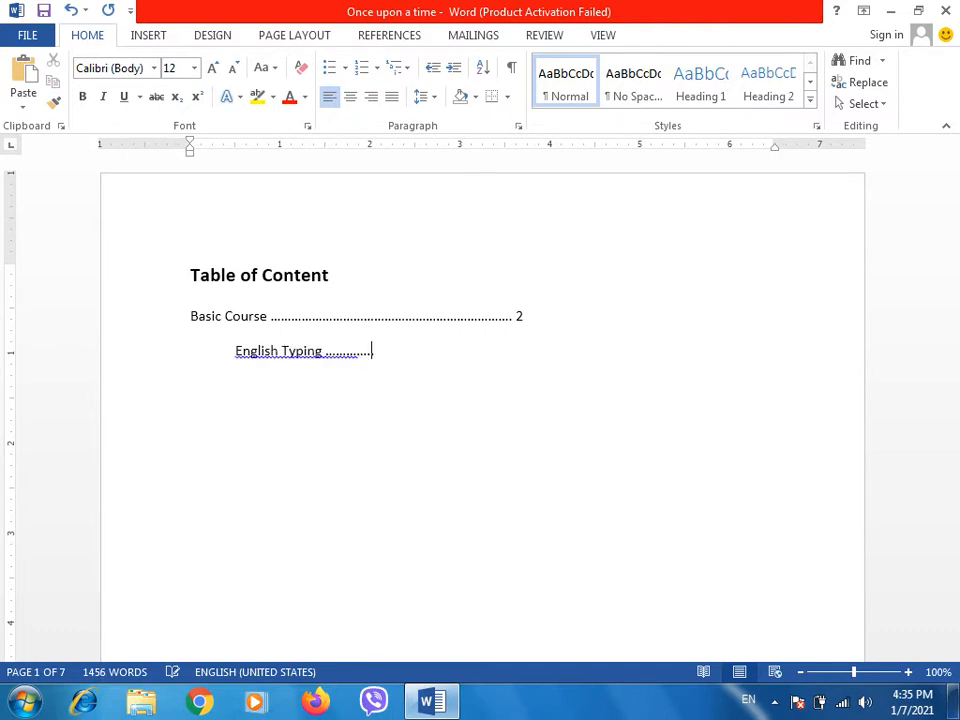
{"action": "type", "text": "........................................"}
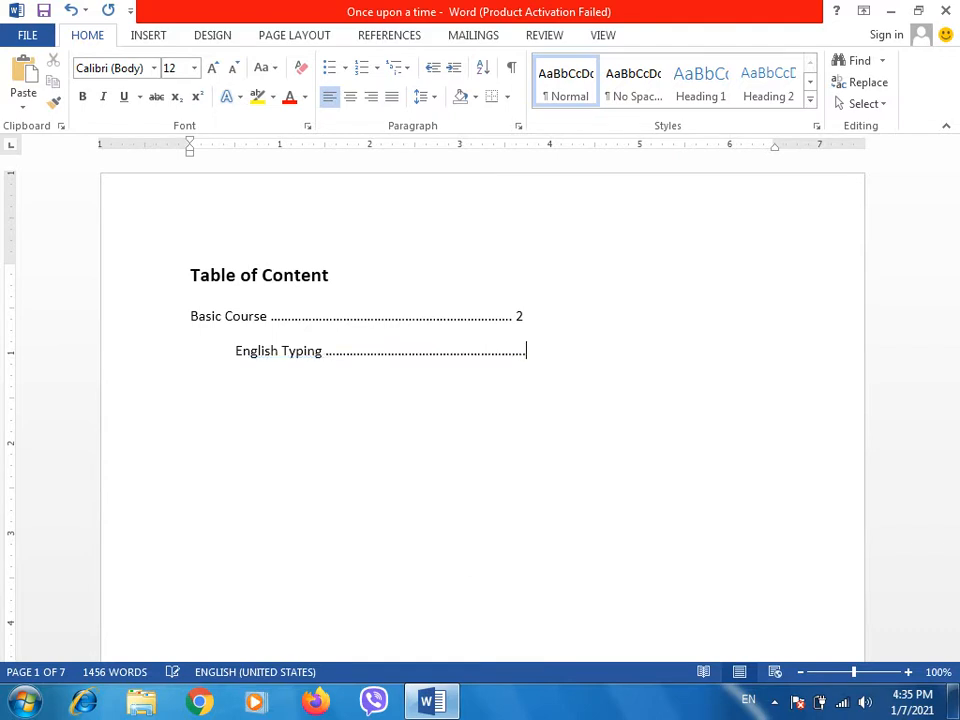
{"action": "key", "text": "BackSpace"}
{"action": "key", "text": "BackSpace"}
{"action": "type", "text": "... 3"}
Add an indented "Ms Word" entry below English Typing with a dotted leader to page number 4
{"action": "key", "text": "Return"}
{"action": "key", "text": "Tab"}
{"action": "type", "text": "Ms Word"}
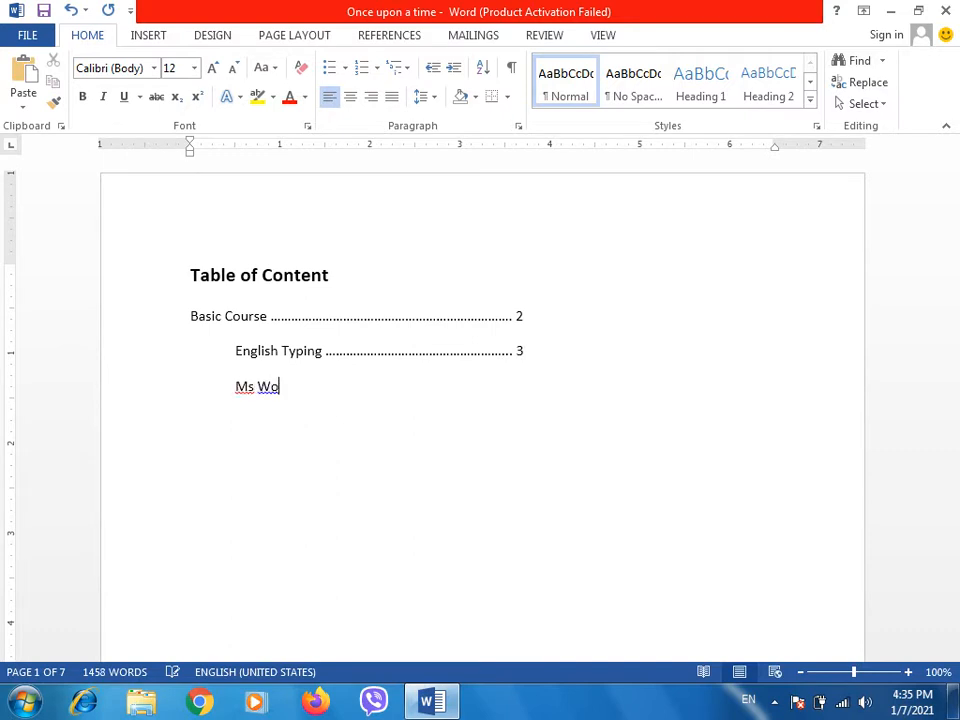
{"action": "key", "text": "Tab"}
{"action": "key", "text": "Tab"}
{"action": "key", "text": "BackSpace"}
{"action": "key", "text": "BackSpace"}
{"action": "key", "text": "BackSpace"}
{"action": "type", "text": "d ........................................................."}
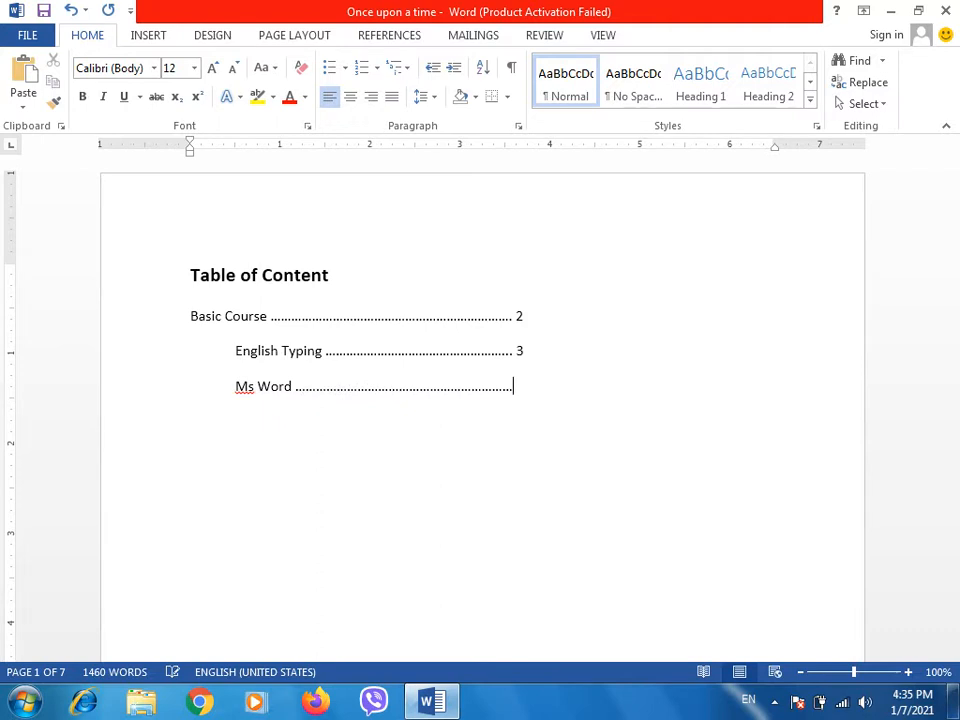
{"action": "type", "text": " 4"}
Add an unindented "Graphic Design" entry below Ms Word with a dotted leader to page number 5
{"action": "key", "text": "Return"}
{"action": "type", "text": "Graphic Design "}
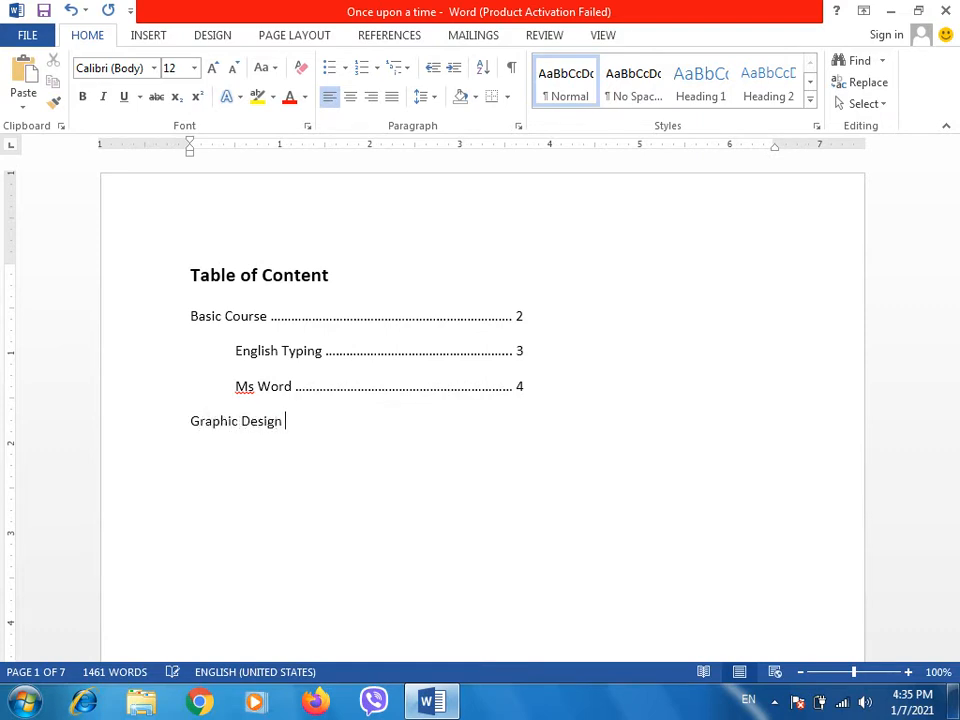
{"action": "type", "text": "............................................................"}
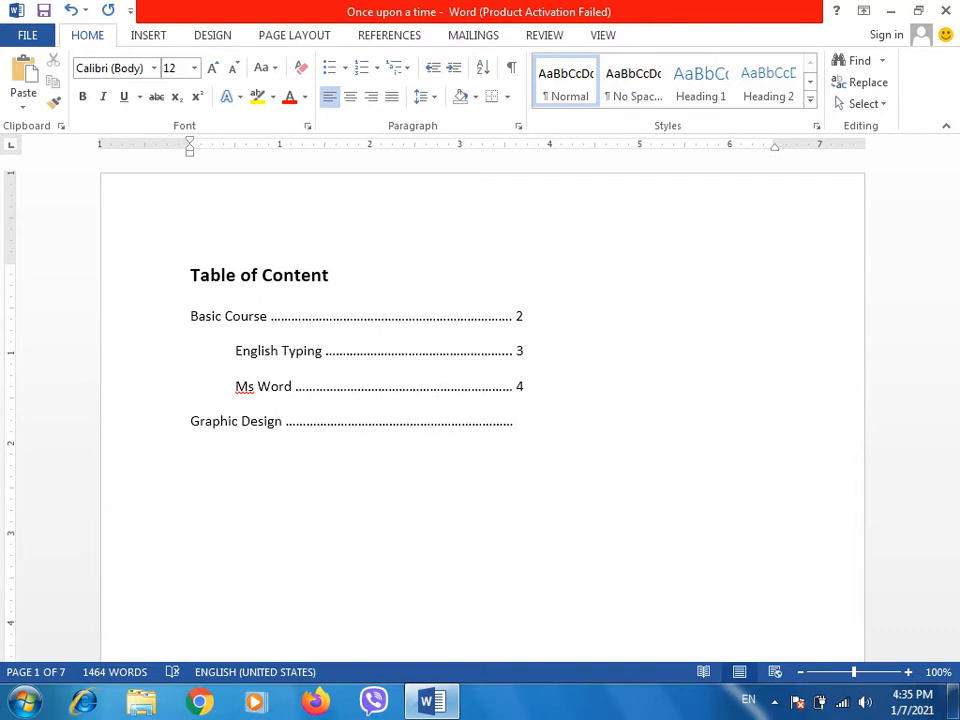
{"action": "type", "text": "5"}
Add an indented "Adobe Photoshop" entry under Graphic Design with a dotted leader to page number 6
{"action": "key", "text": "Return"}
{"action": "key", "text": "Tab"}
{"action": "type", "text": "Adobe Photoshop"}
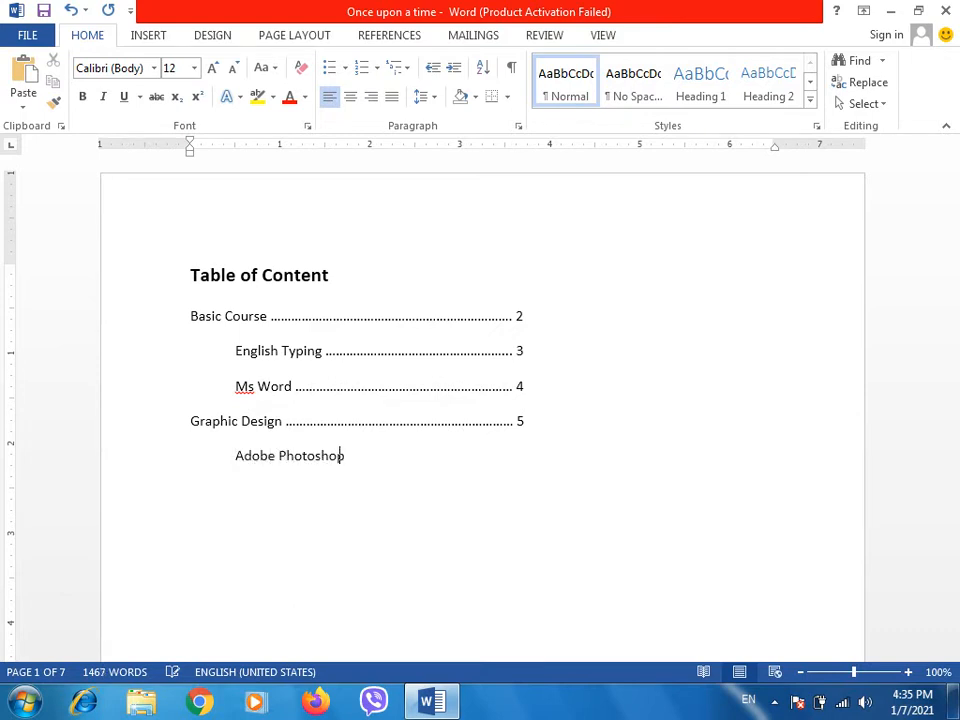
{"action": "key", "text": "Tab"}
{"action": "key", "text": "BackSpace"}
{"action": "type", "text": ".......................................... "}
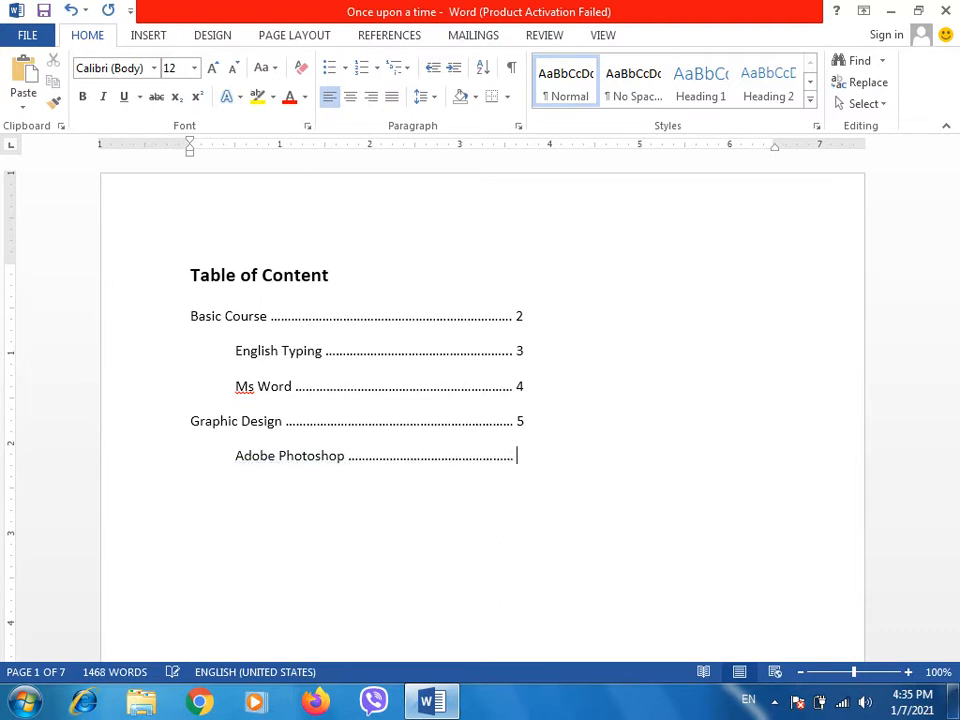
{"action": "type", "text": "6"}
Add an indented "Adobe Illustrator" entry below Adobe Photoshop with a dotted leader to page number 7
{"action": "key", "text": "Return"}
{"action": "key", "text": "Tab"}
{"action": "type", "text": "Adobe Illustra"}
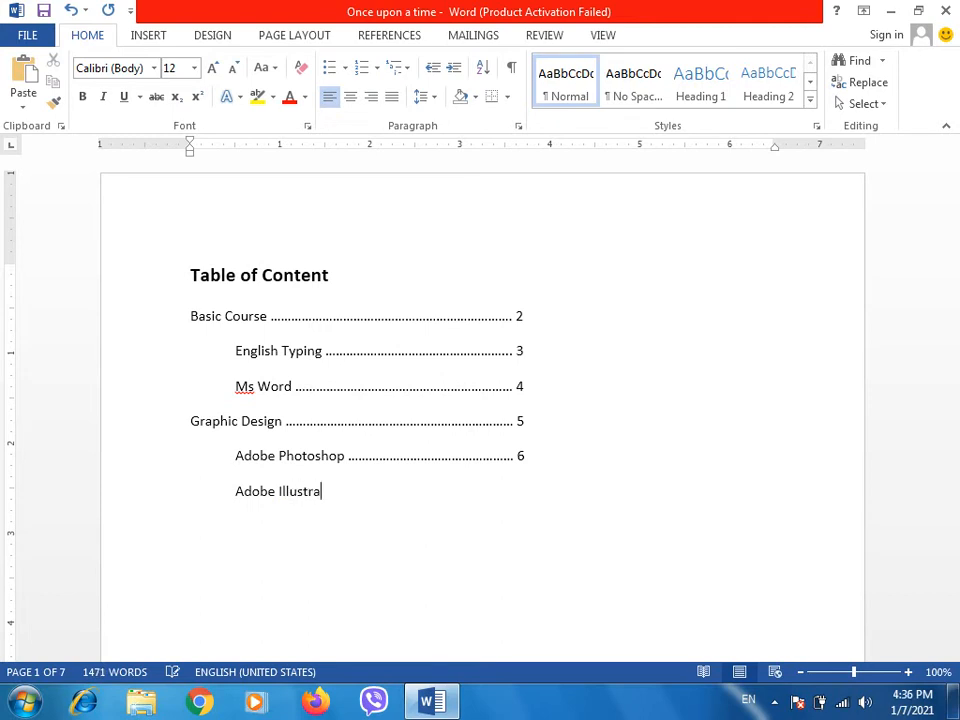
{"action": "type", "text": "tor .........................................."}
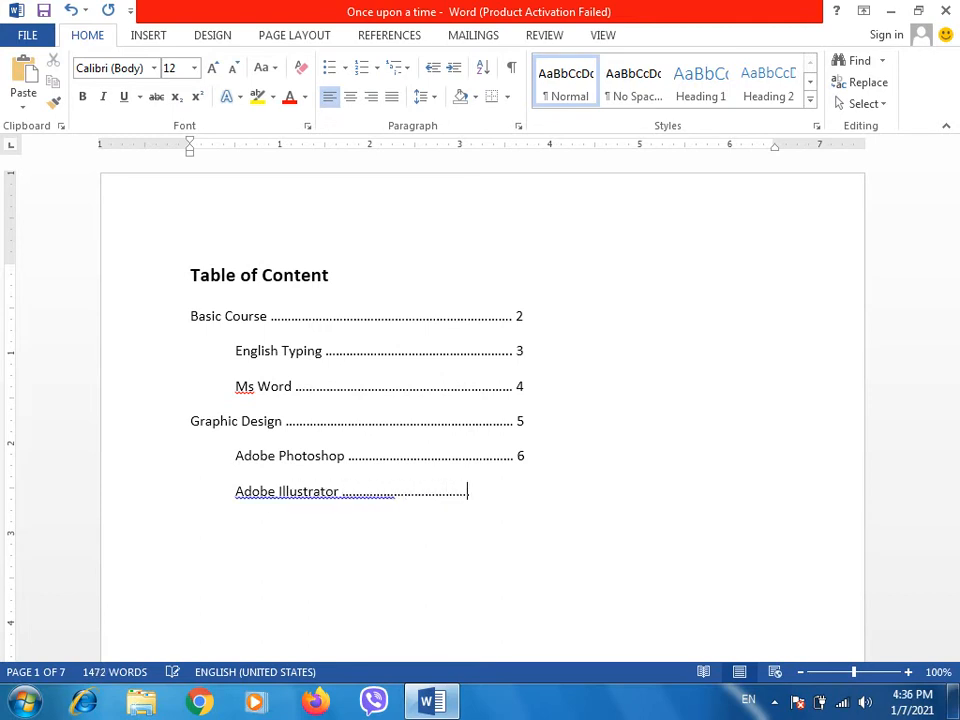
{"action": "type", "text": ".. 7"}
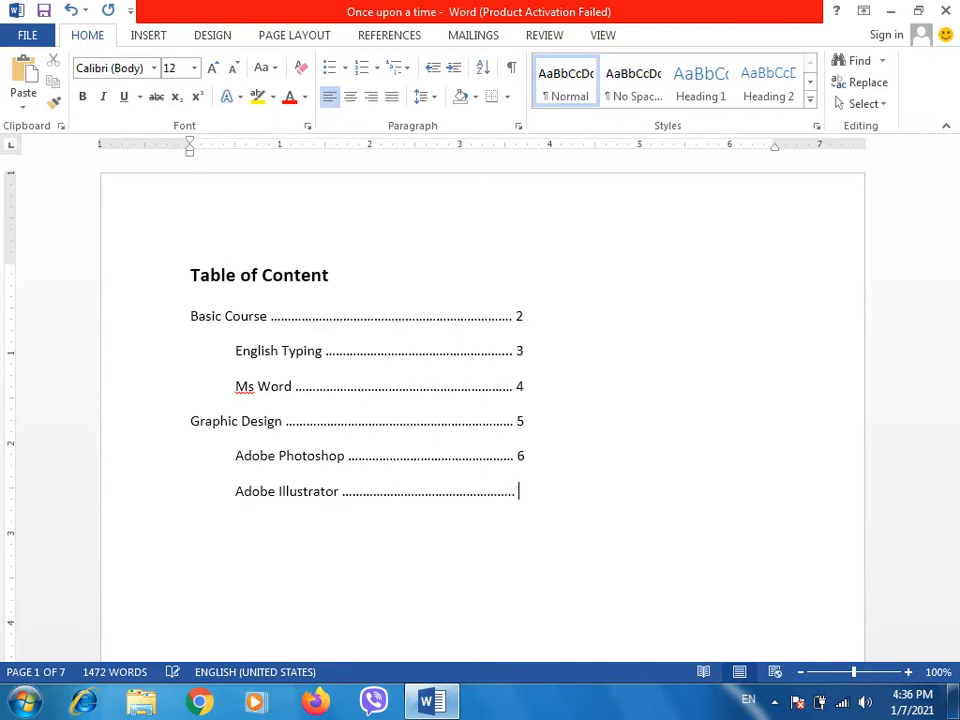
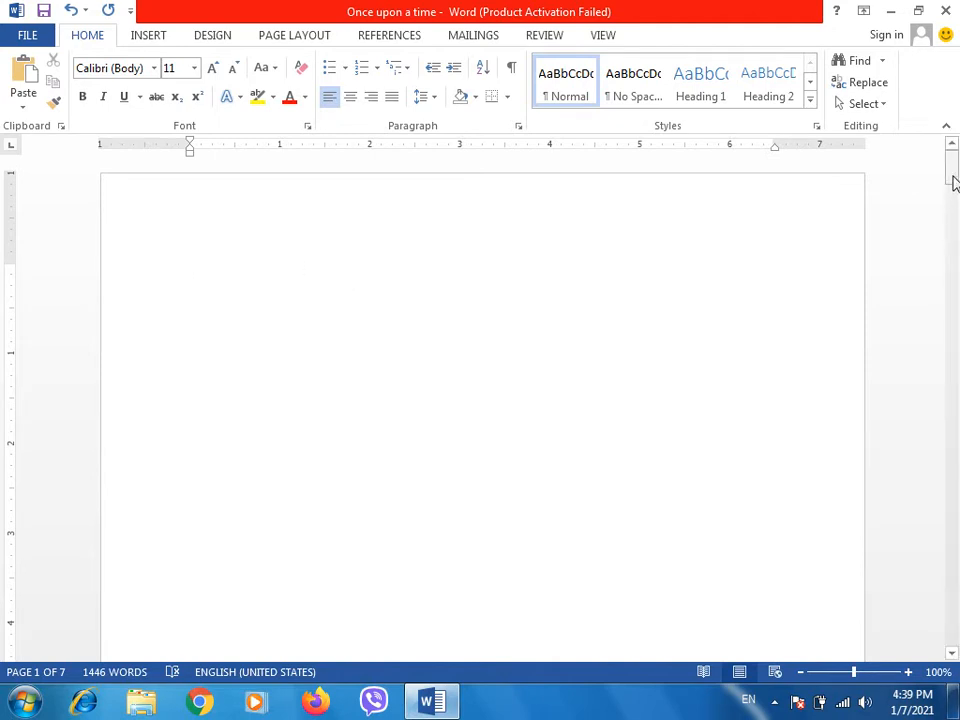
Apply the Heading 1 style to the "Basic Course" title at the start of page 2
{"action": "left_click_drag", "start_coordinate": [953, 183], "coordinate": [947, 249]}
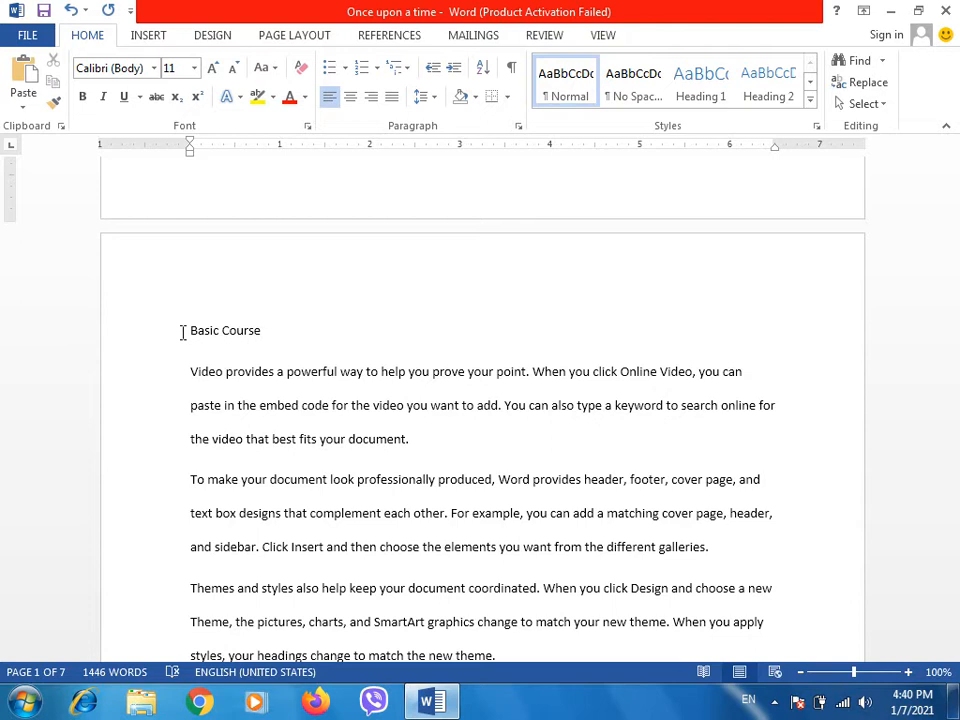
{"action": "left_click_drag", "start_coordinate": [189, 330], "coordinate": [255, 330]}
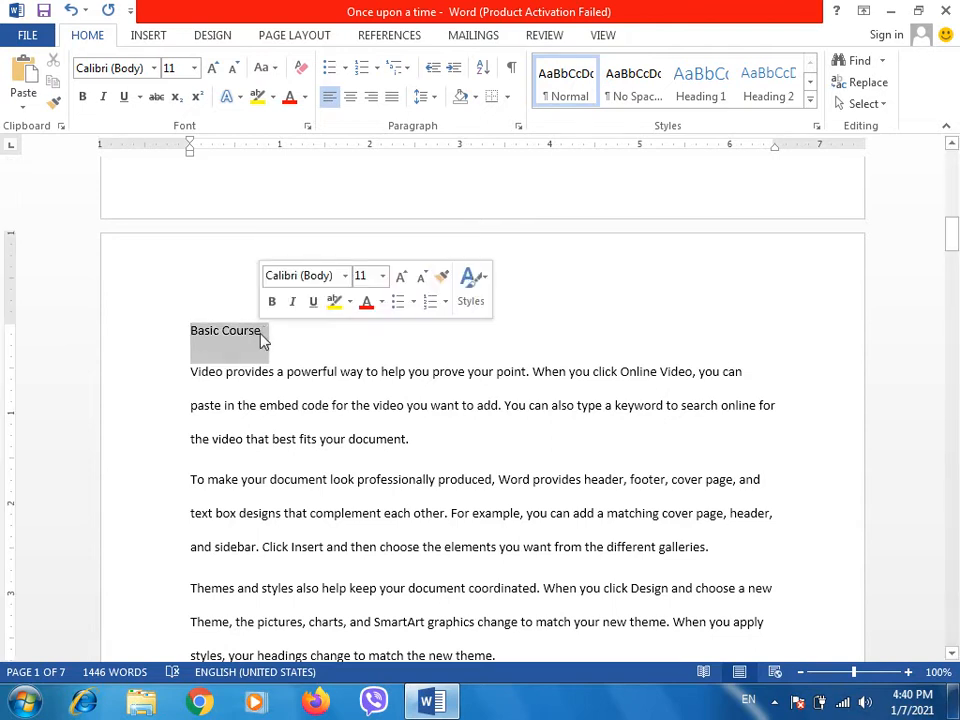
{"action": "left_click", "coordinate": [662, 101]}
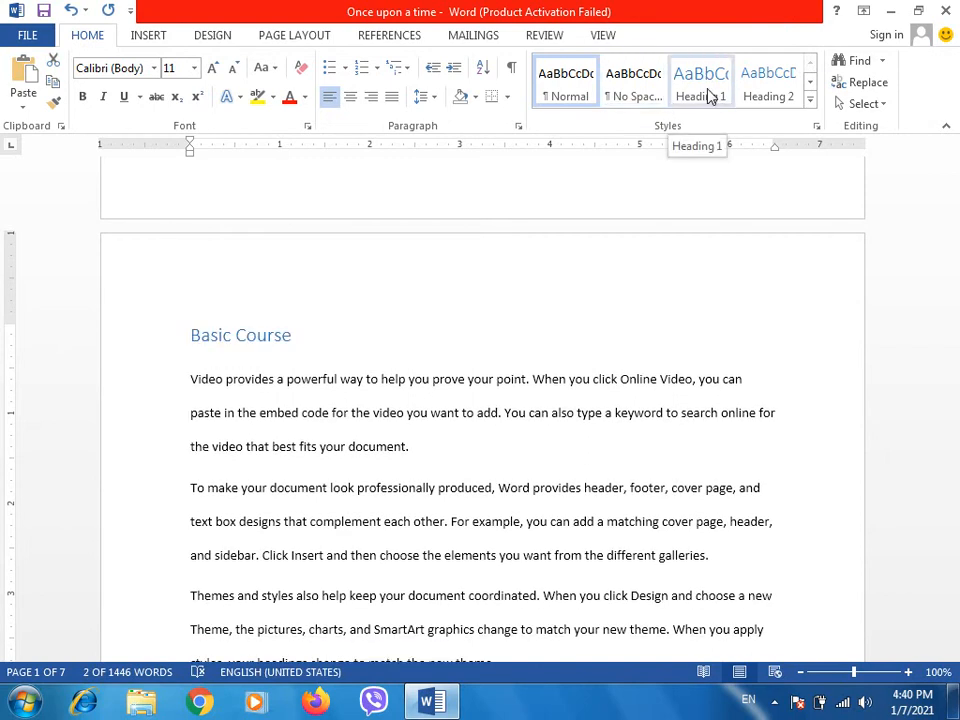
{"action": "left_click", "coordinate": [710, 95]}
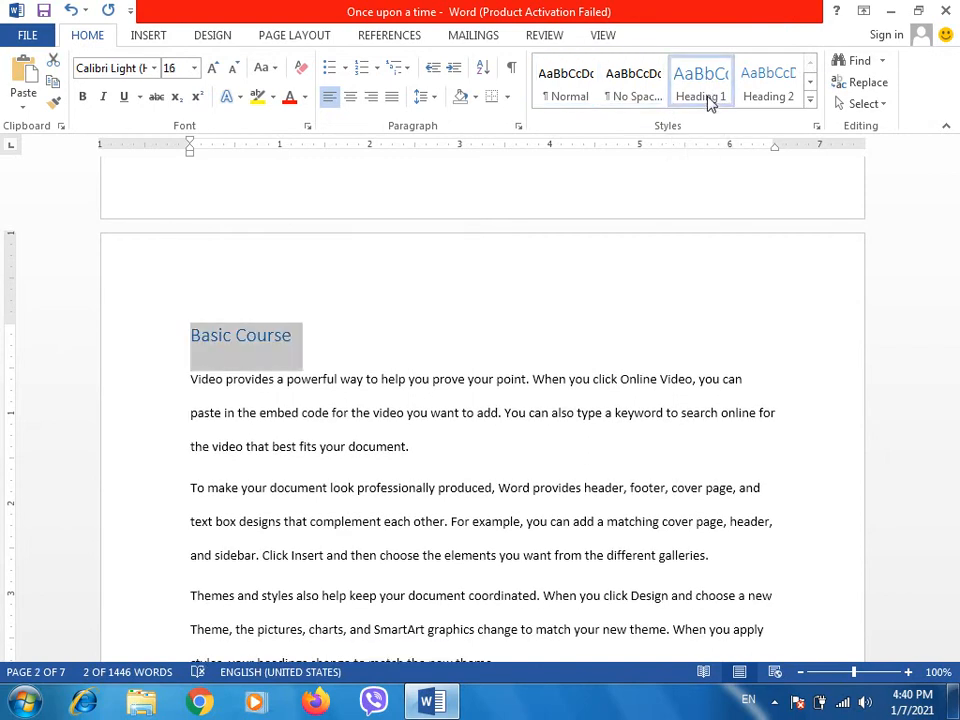
{"action": "left_click", "coordinate": [621, 410]}
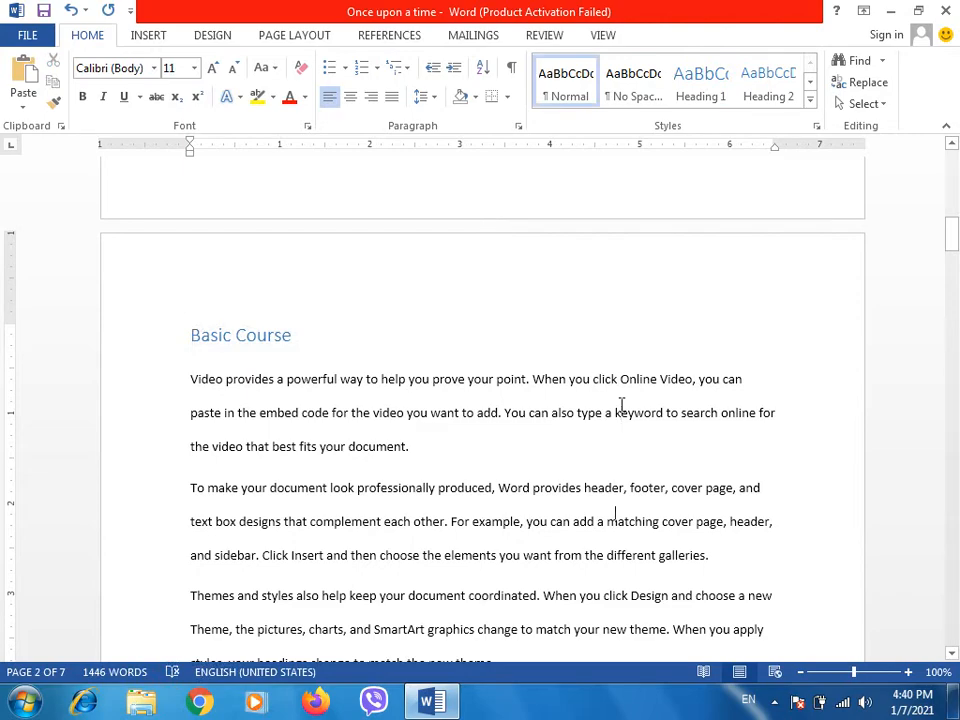
Apply the Heading 2 style to the "English Typing" title at the start of page 3
{"action": "key", "text": "Page_Down"}
{"action": "key", "text": "Page_Down"}
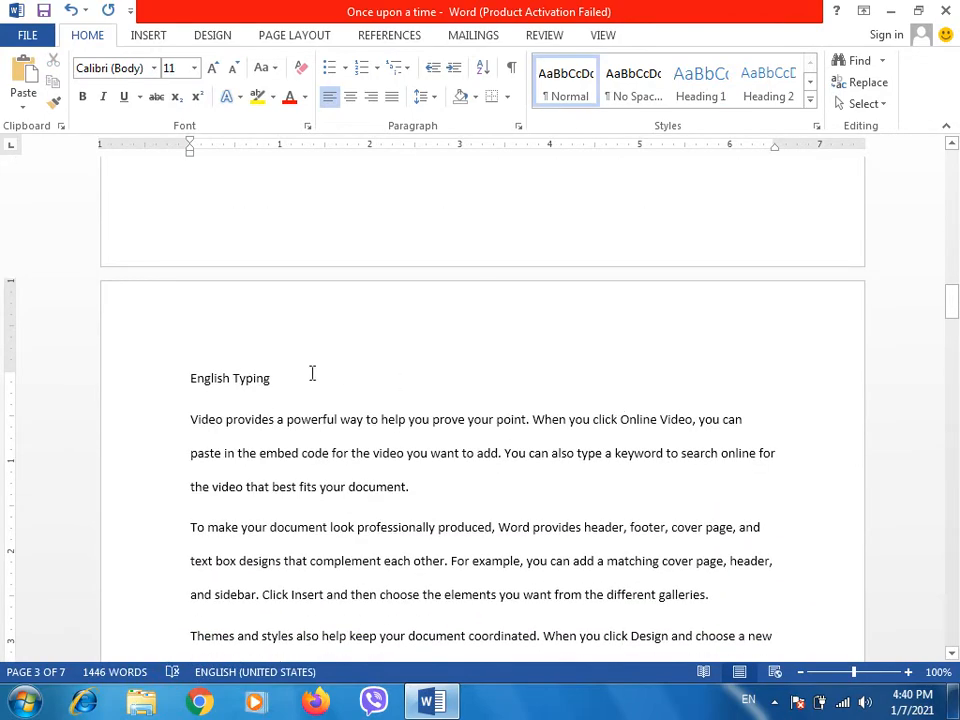
{"action": "left_click_drag", "start_coordinate": [284, 379], "coordinate": [192, 372]}
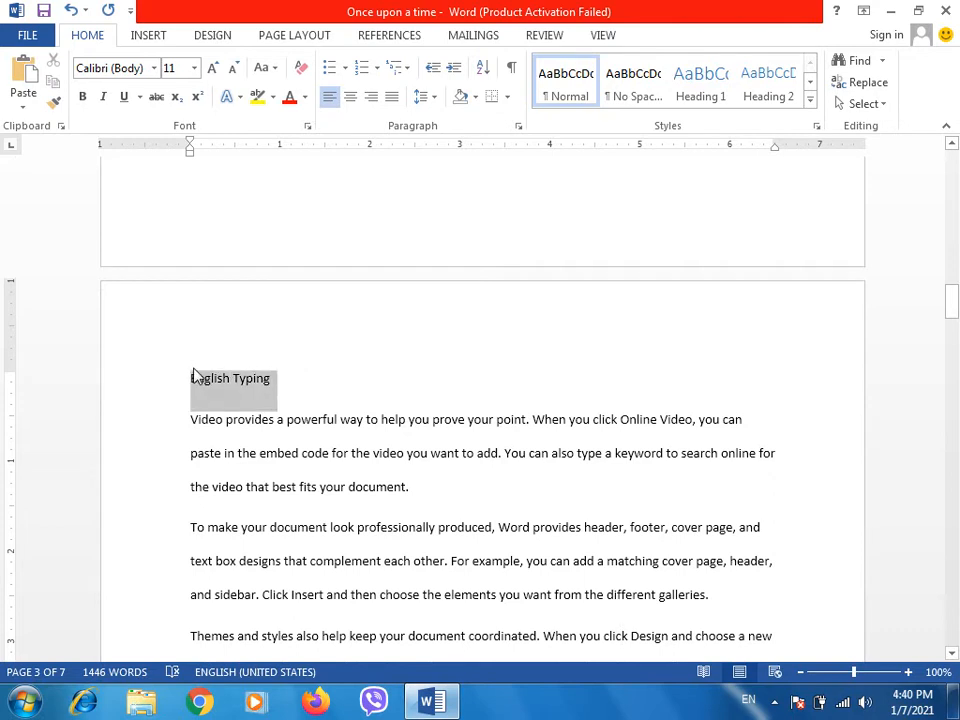
{"action": "left_click", "coordinate": [767, 82]}
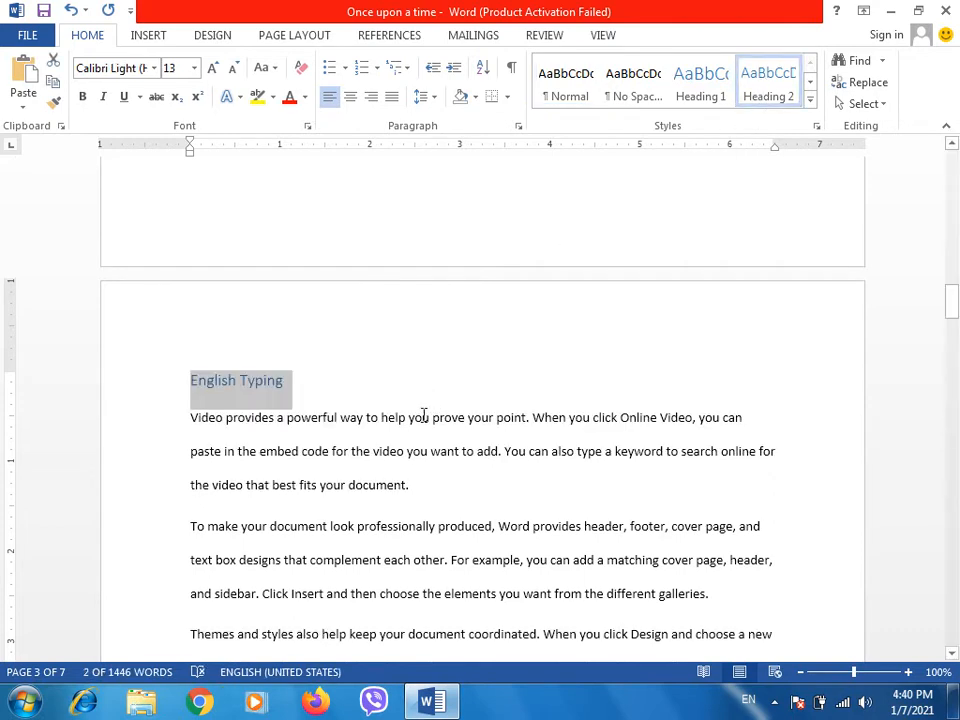
{"action": "left_click", "coordinate": [306, 612]}
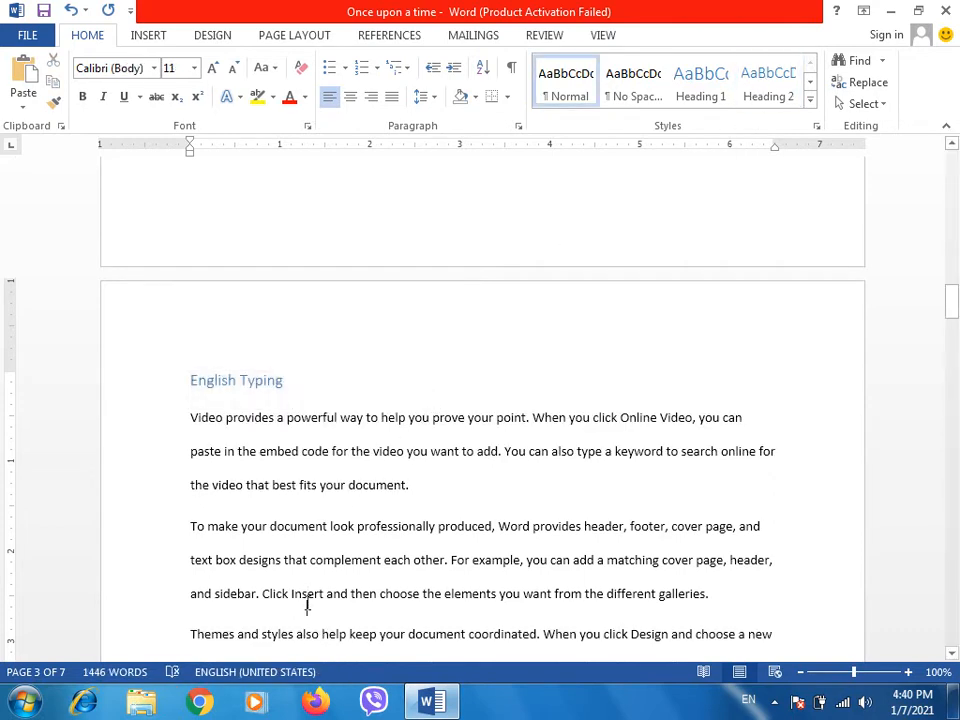
Apply the Heading 2 style to the "Ms Word" title at the start of page 4
{"action": "key", "text": "Page_Down"}
{"action": "key", "text": "Page_Down"}
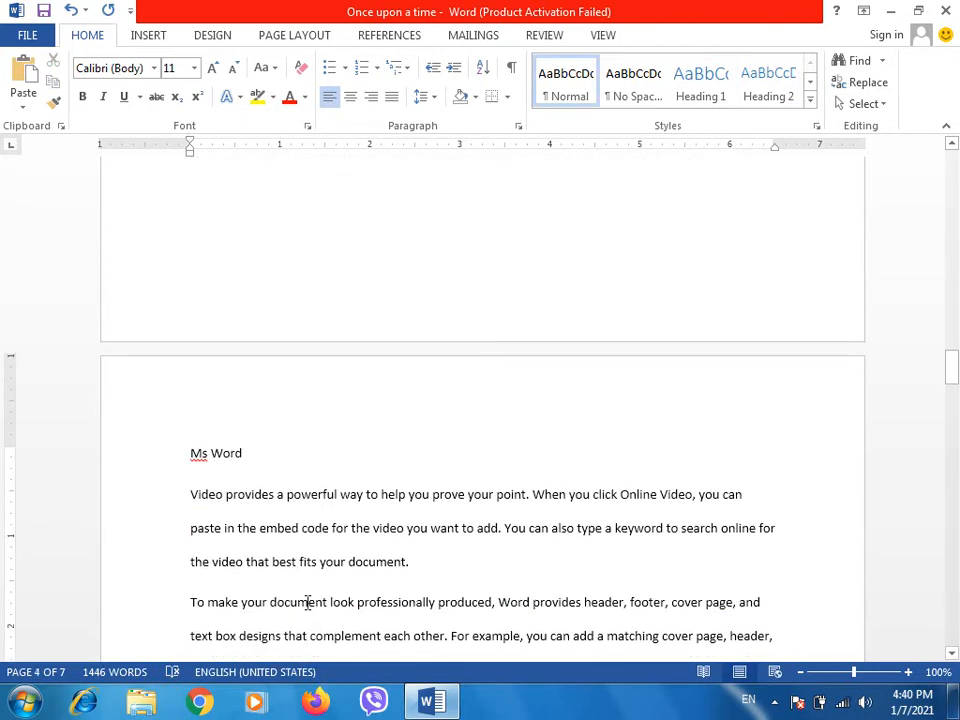
{"action": "left_click", "coordinate": [250, 455]}
{"action": "left_click", "coordinate": [186, 455]}
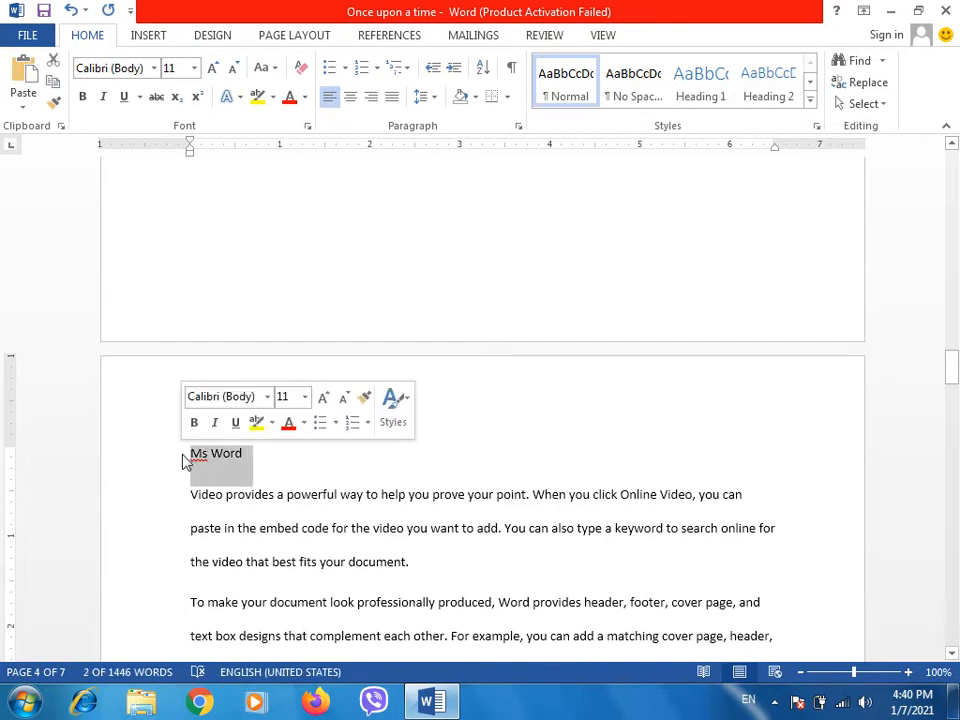
{"action": "left_click", "coordinate": [765, 97]}
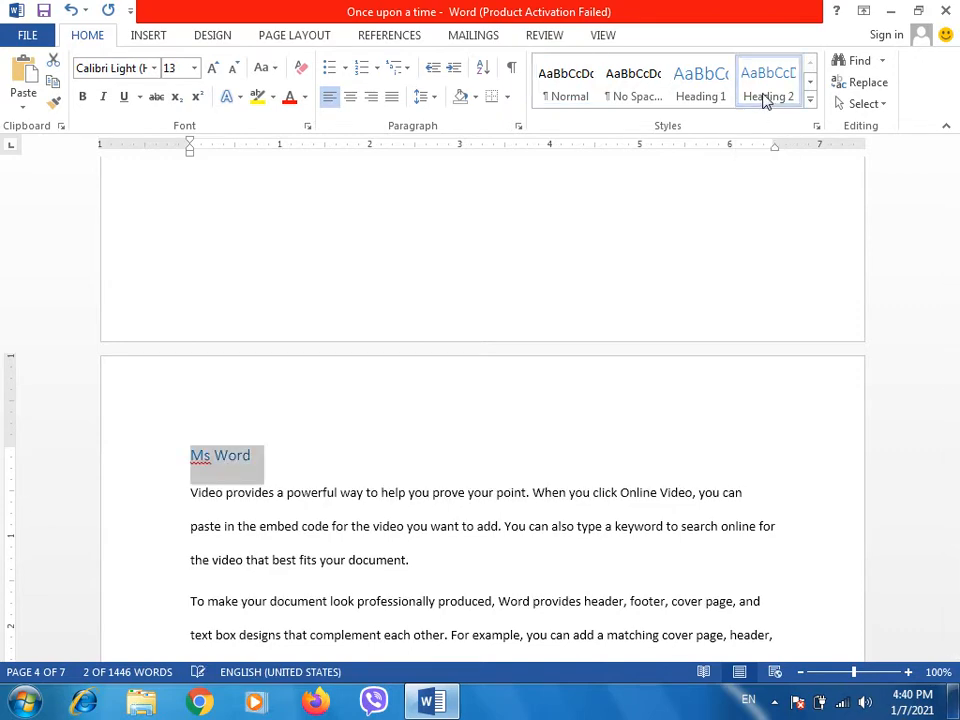
{"action": "left_click", "coordinate": [353, 538]}
Apply the Heading 1 style to the "Graphic Design" title at the start of page 5
{"action": "key", "text": "Page_Down"}
{"action": "key", "text": "Page_Down"}
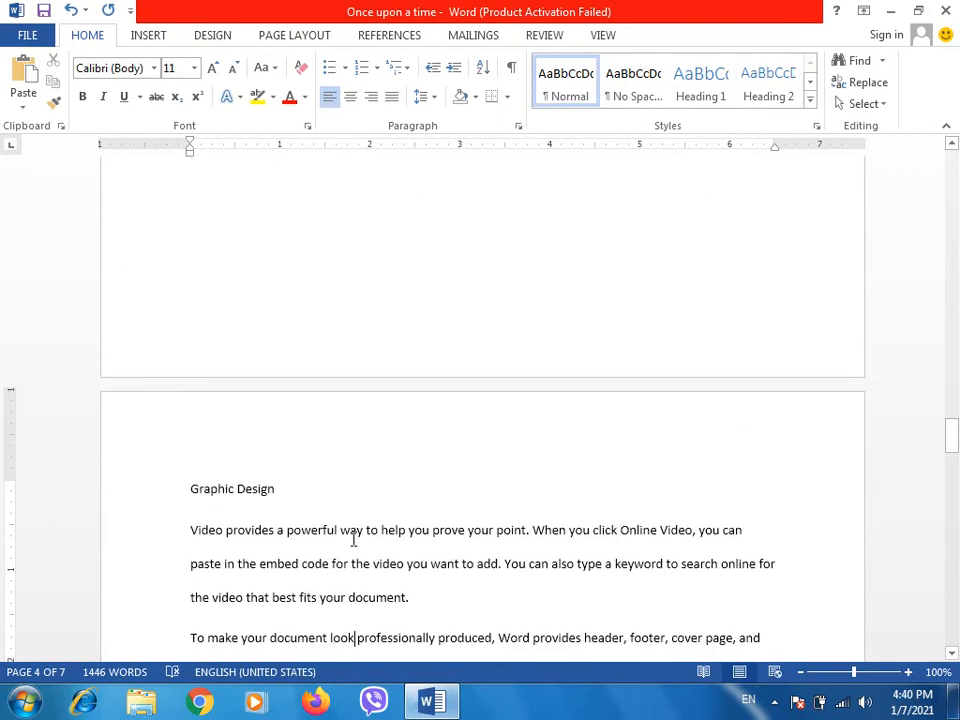
{"action": "left_click_drag", "start_coordinate": [293, 486], "coordinate": [167, 478]}
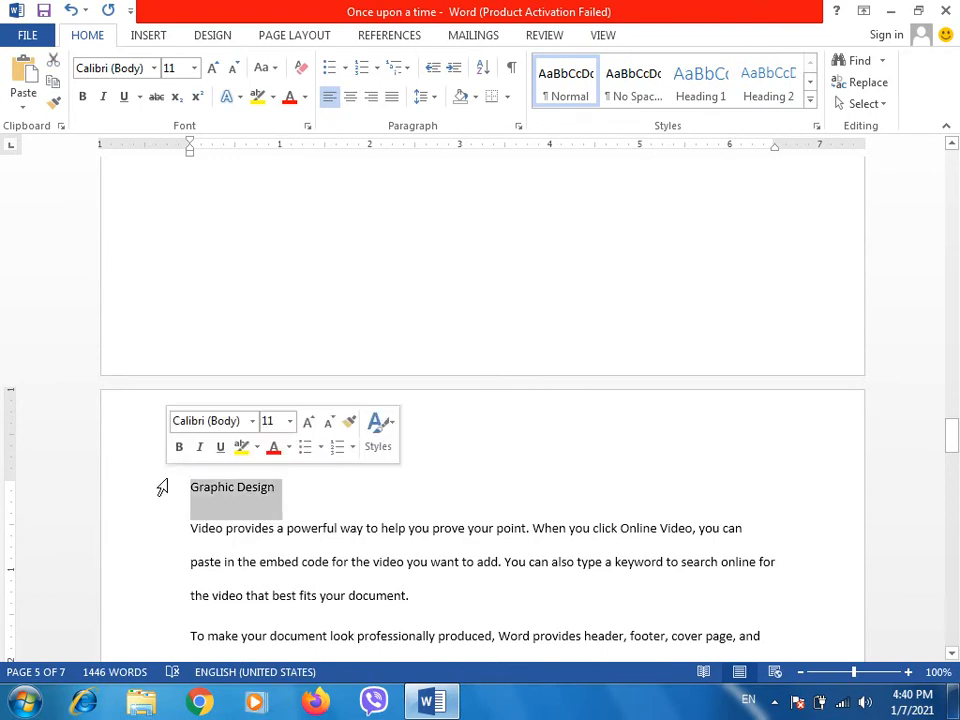
{"action": "left_click", "coordinate": [707, 96]}
{"action": "key", "text": "Down"}
Apply the Heading 2 style to the "Adobe Photoshop" title at the start of page 6
{"action": "key", "text": "Page_Down"}
{"action": "key", "text": "Page_Down"}
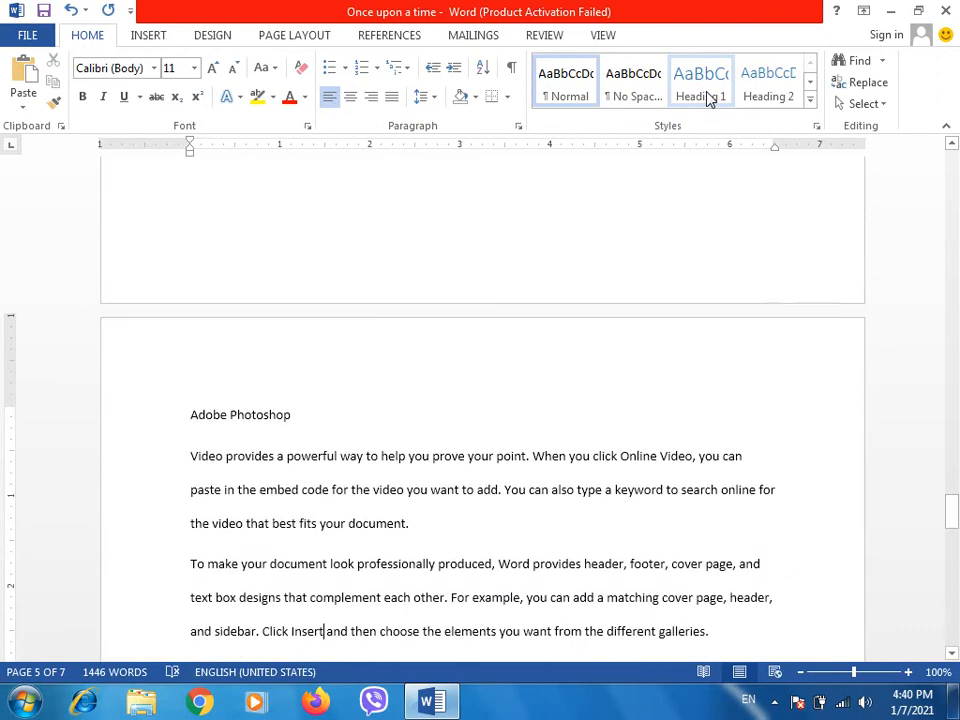
{"action": "left_click_drag", "start_coordinate": [309, 416], "coordinate": [176, 416]}
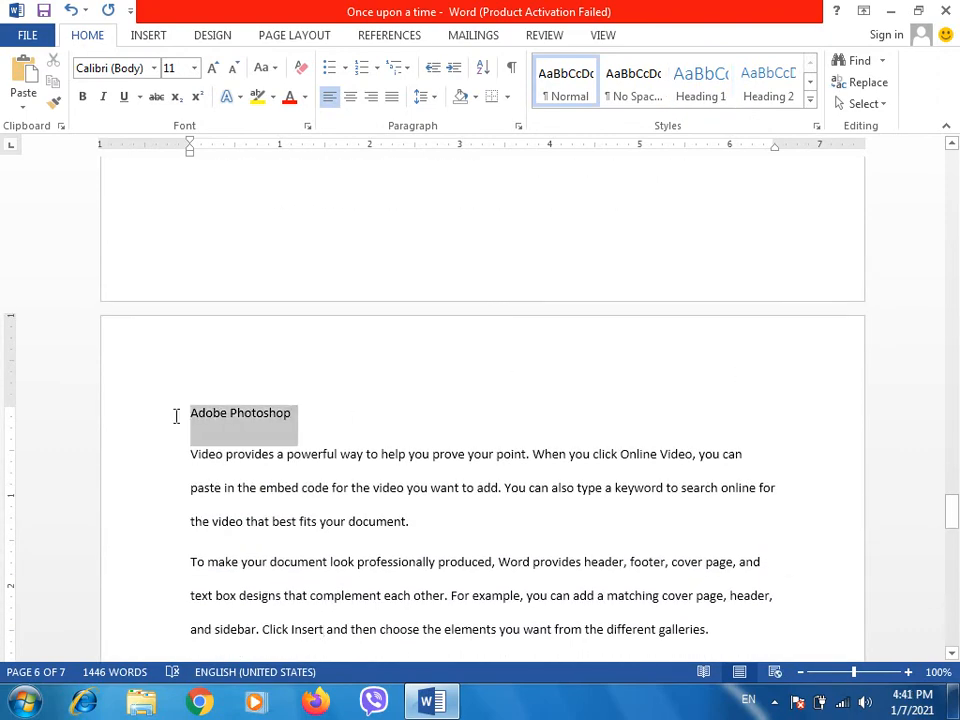
{"action": "left_click", "coordinate": [768, 96]}
{"action": "key", "text": "Down"}
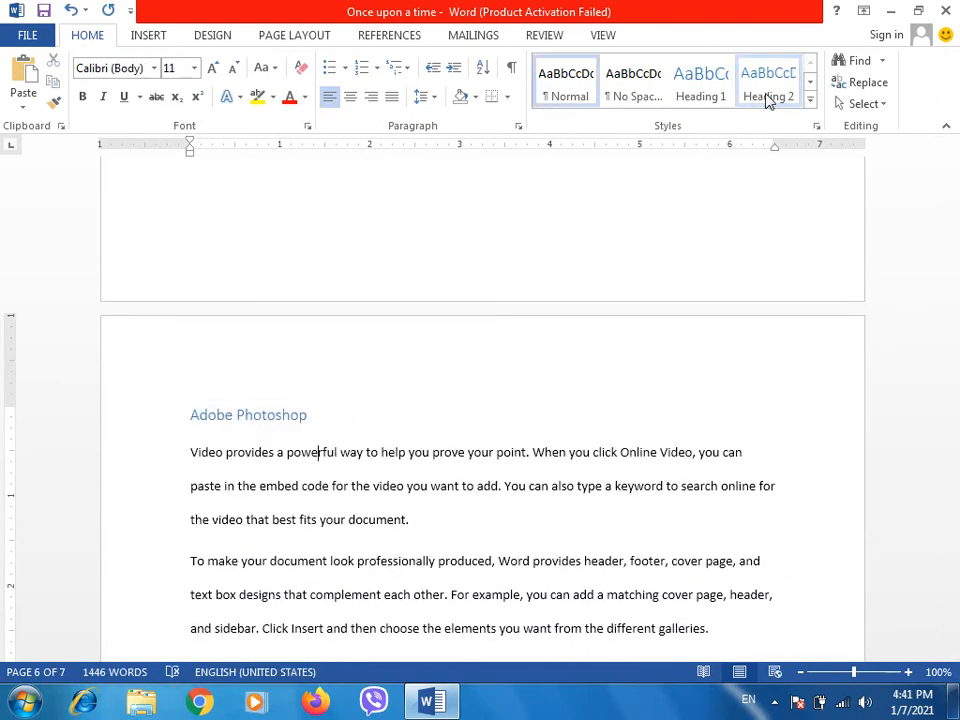
Apply the Heading 2 style to the "Adobe Illustrator" title at the start of page 7
{"action": "key", "text": "Page_Down"}
{"action": "key", "text": "Page_Down"}
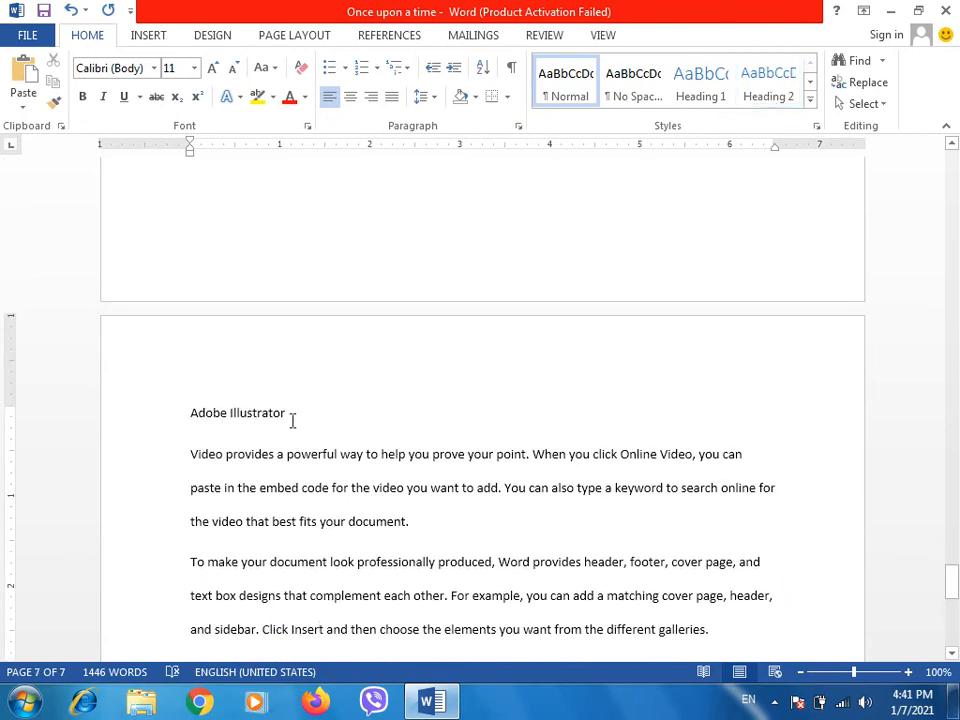
{"action": "left_click_drag", "start_coordinate": [294, 416], "coordinate": [186, 416]}
{"action": "left_click", "coordinate": [770, 96]}
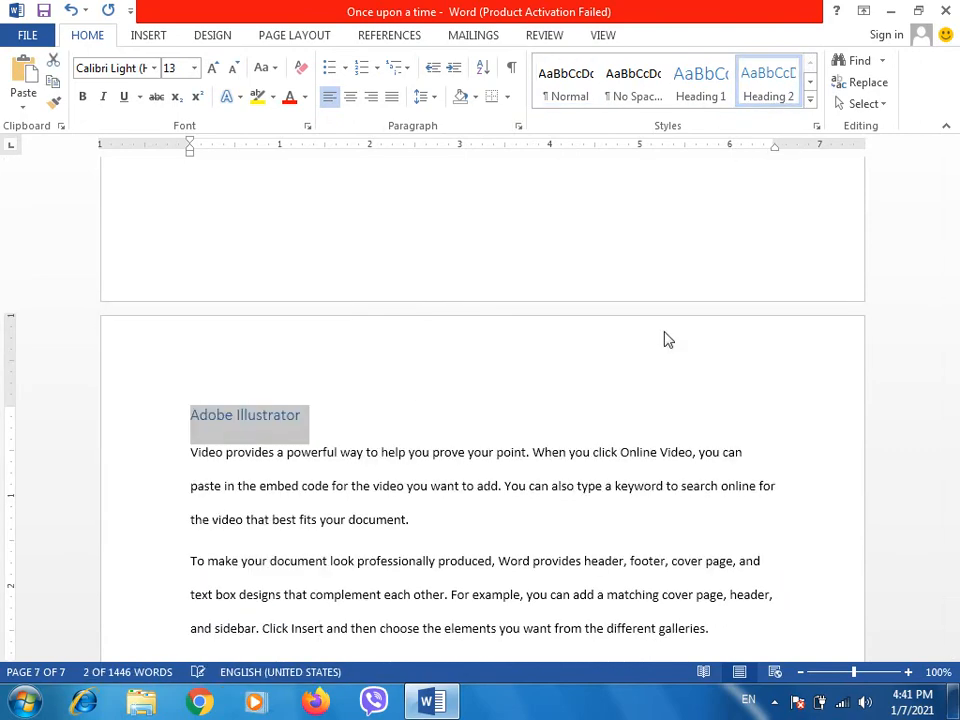
{"action": "left_click", "coordinate": [577, 420]}
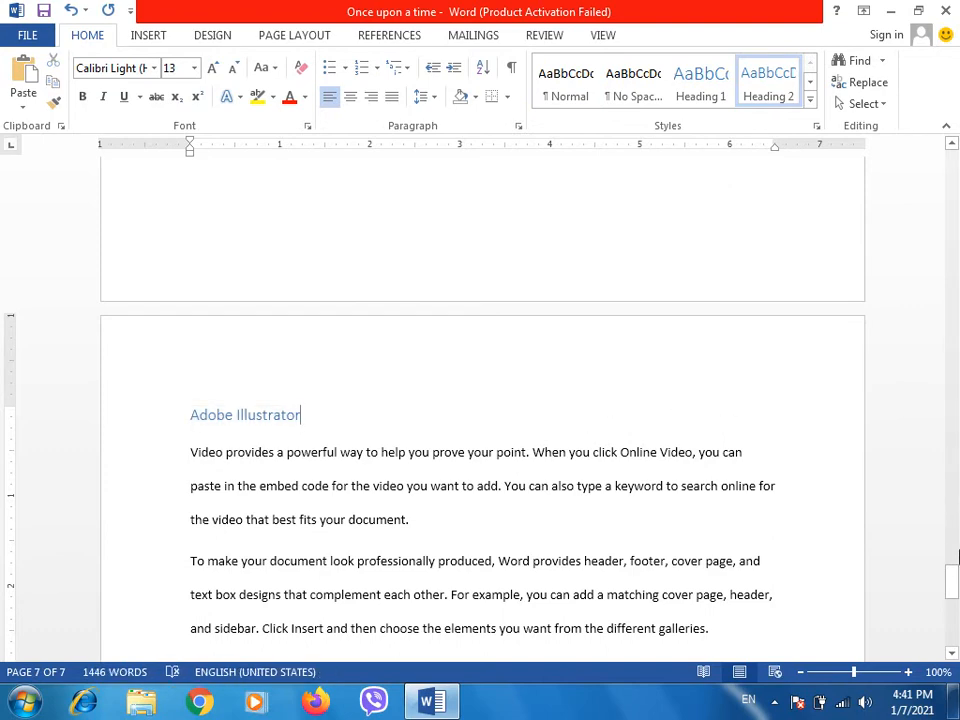
Insert an Automatic Table 2 table of contents at the start of the blank first page
{"action": "left_click_drag", "start_coordinate": [953, 579], "coordinate": [949, 124]}
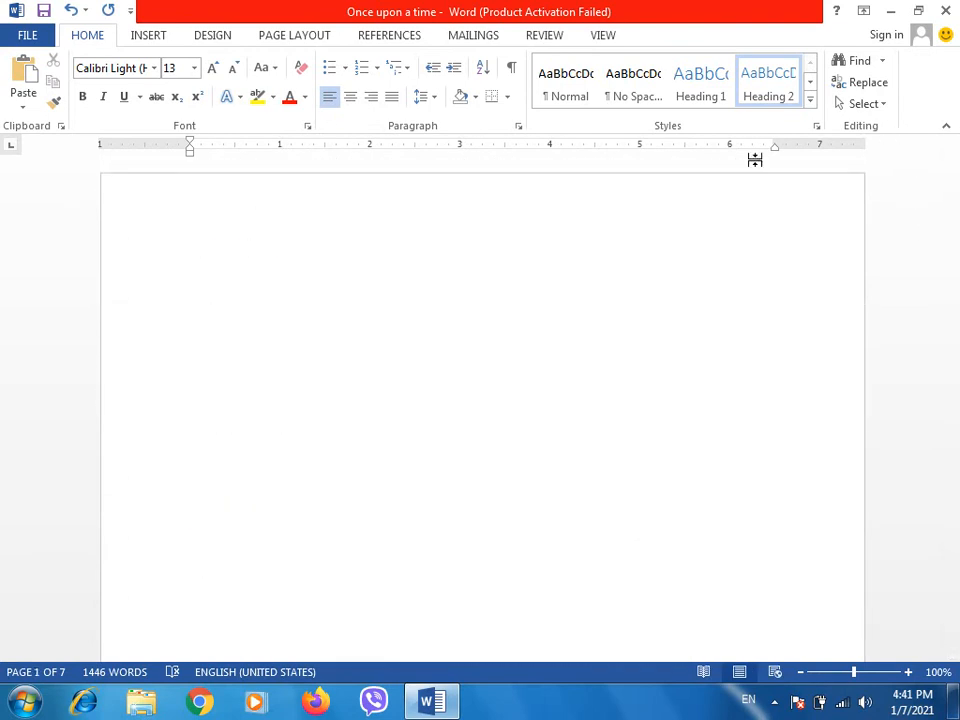
{"action": "left_click", "coordinate": [236, 288]}
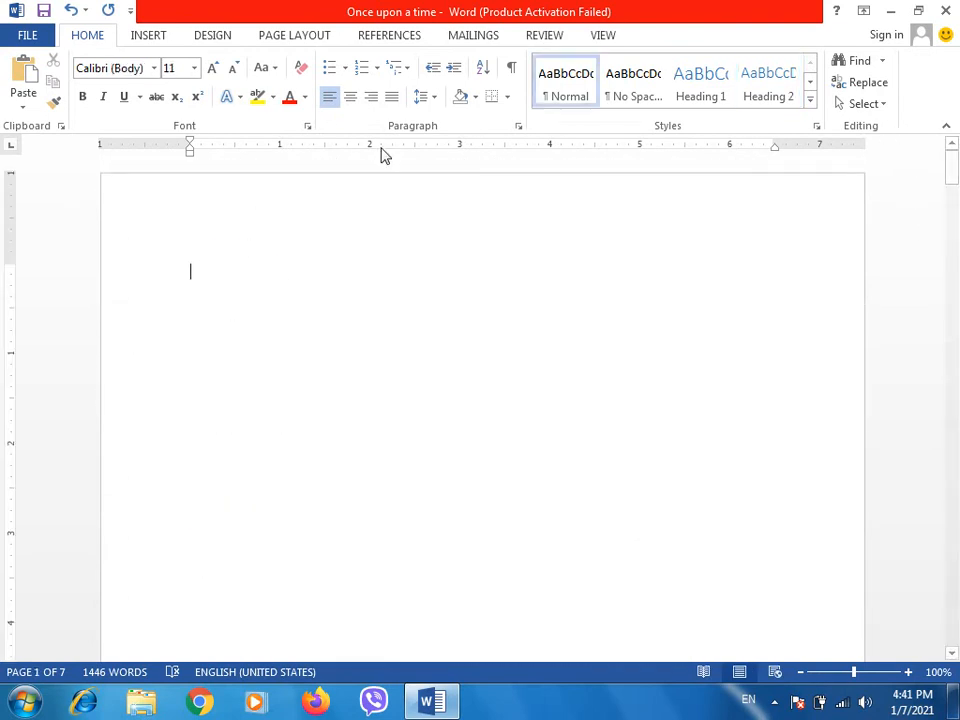
{"action": "left_click", "coordinate": [389, 38]}
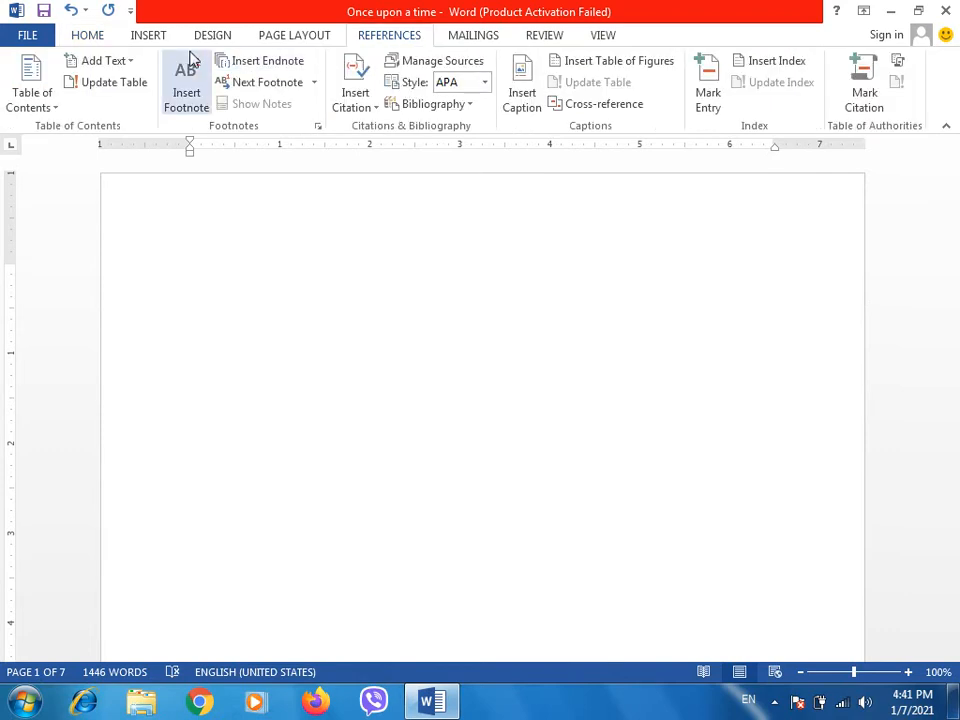
{"action": "left_click", "coordinate": [27, 95]}
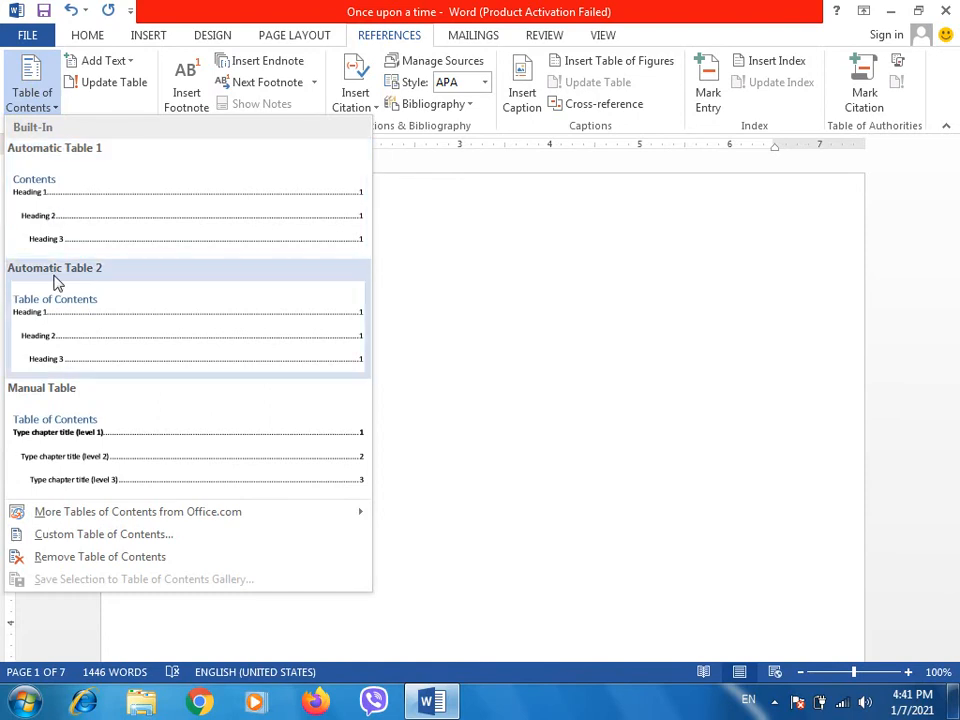
{"action": "left_click", "coordinate": [55, 312]}
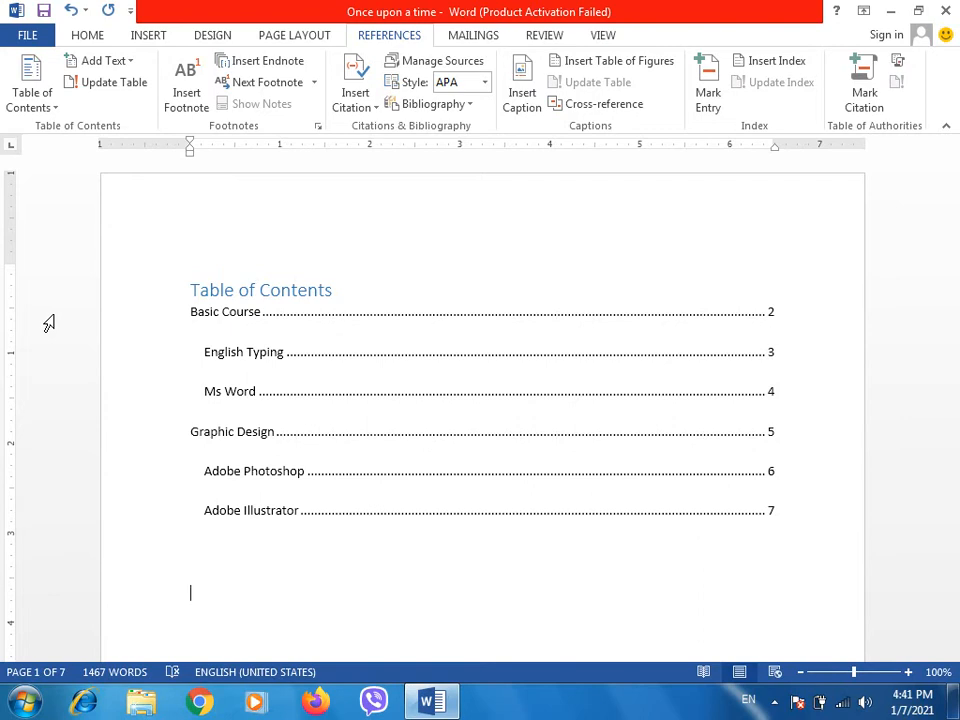
Insert a page break before the "Basic Course" heading at the start of page 2
{"action": "left_click", "coordinate": [953, 176]}
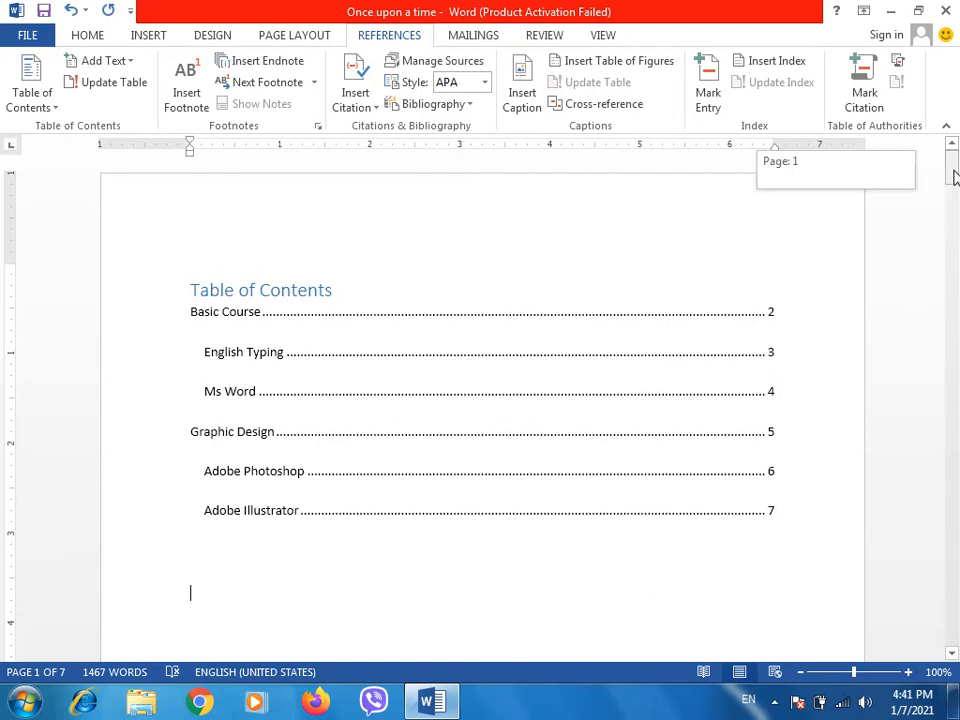
{"action": "left_click_drag", "start_coordinate": [953, 176], "coordinate": [953, 232]}
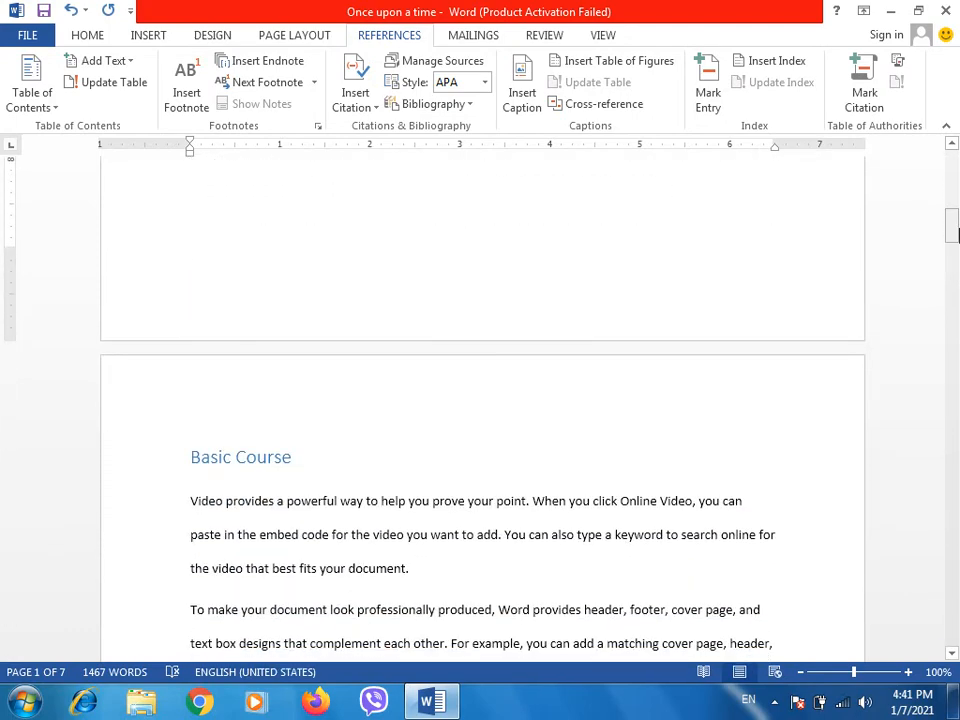
{"action": "left_click", "coordinate": [190, 453]}
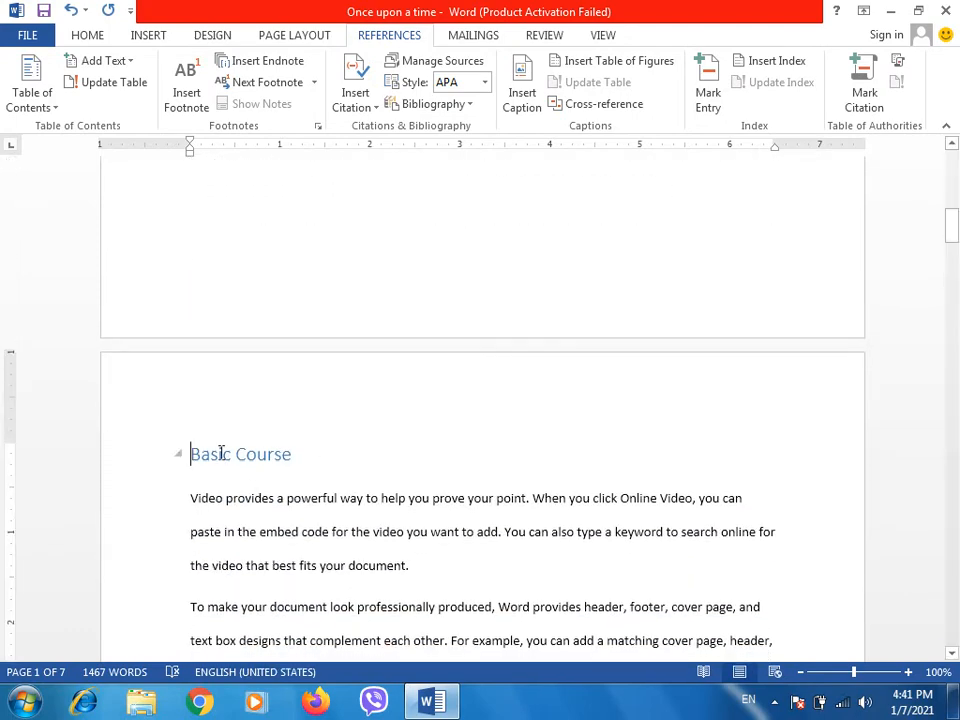
{"action": "key", "text": "ctrl+Return"}
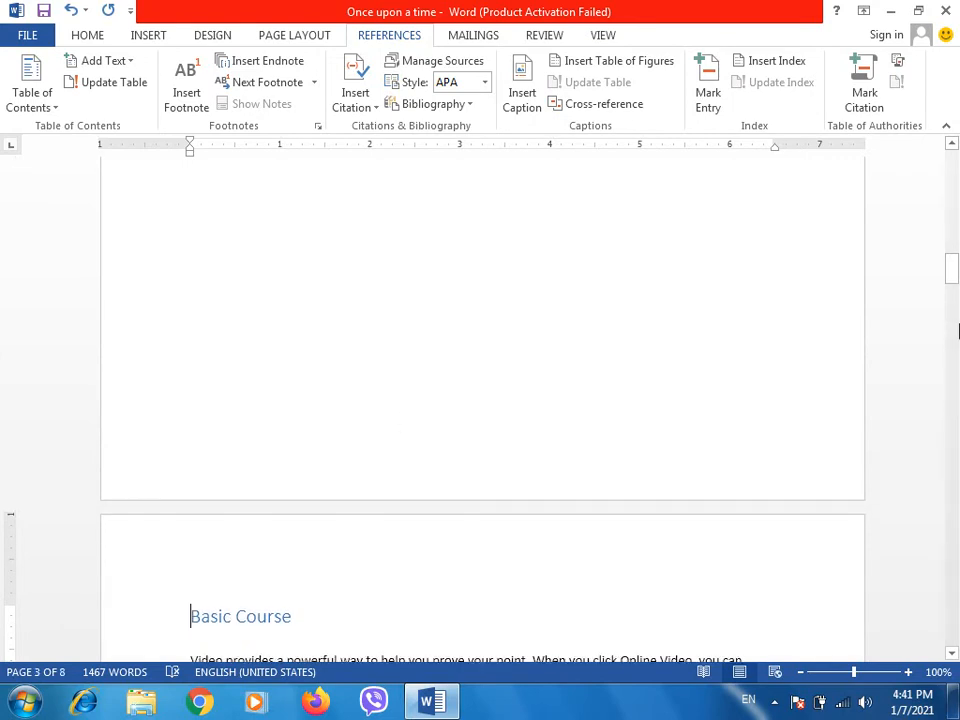
Update the entire table of contents on page 1 to reflect the added page
{"action": "left_click_drag", "start_coordinate": [956, 274], "coordinate": [956, 170]}
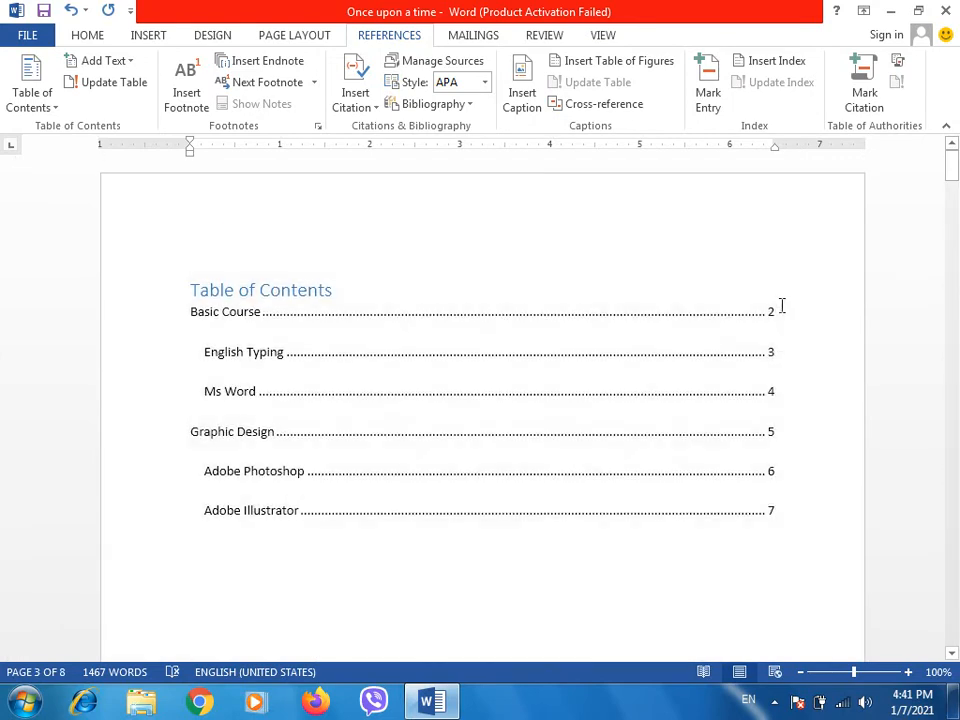
{"action": "left_click", "coordinate": [782, 305]}
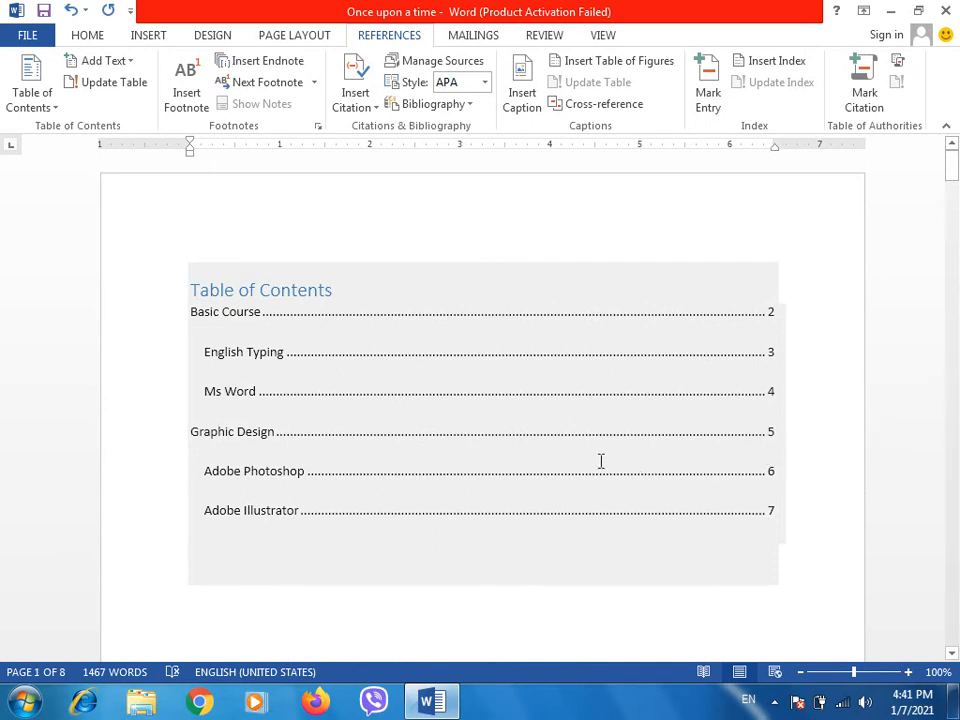
{"action": "left_click", "coordinate": [596, 458]}
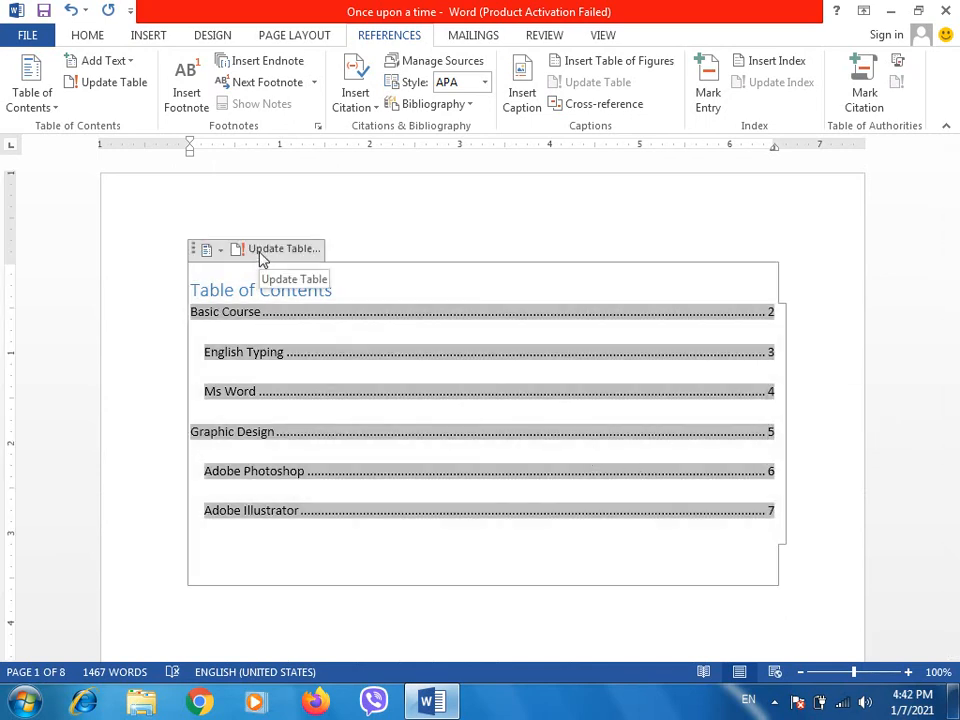
{"action": "left_click", "coordinate": [258, 249]}
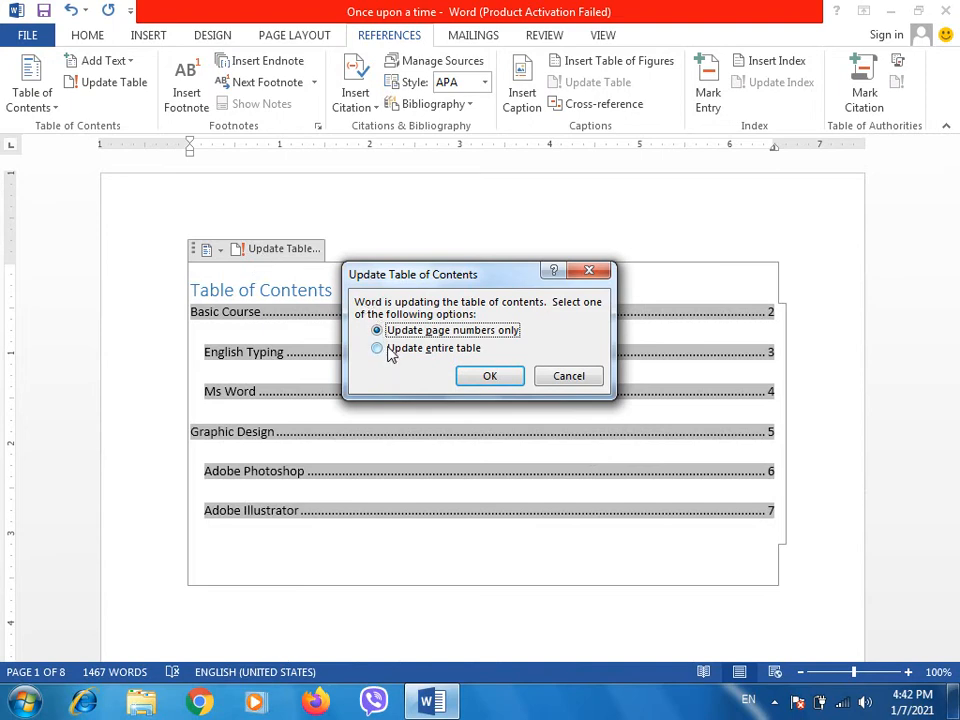
{"action": "left_click", "coordinate": [390, 353]}
{"action": "left_click", "coordinate": [487, 376]}
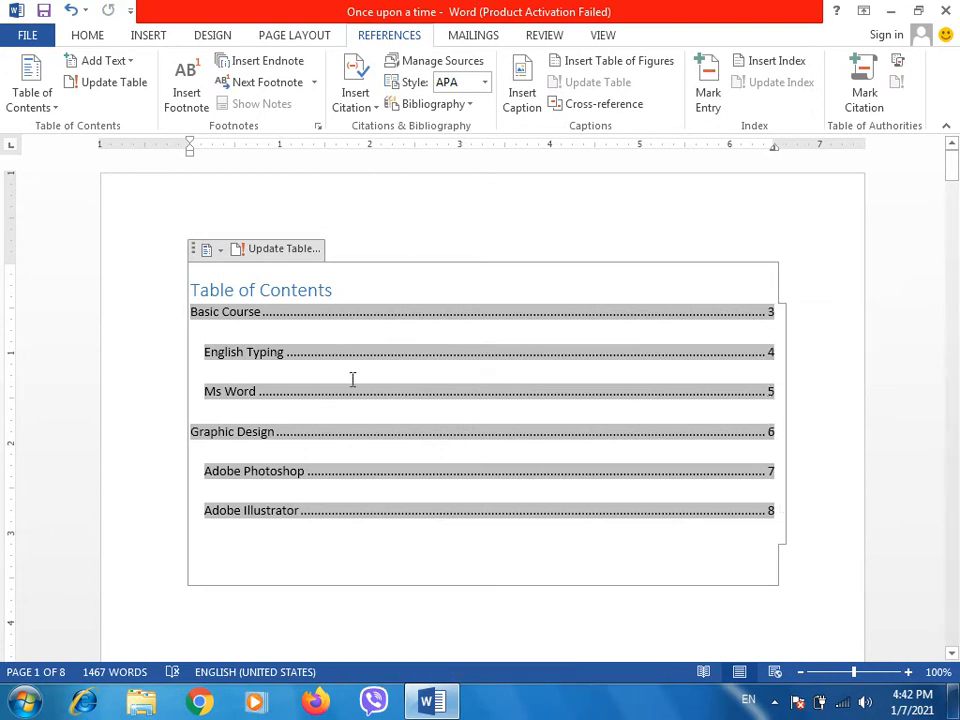
Follow the "English Typing" entry in the table of contents to its page and save the document
{"action": "left_click", "coordinate": [258, 356], "text": "ctrl"}
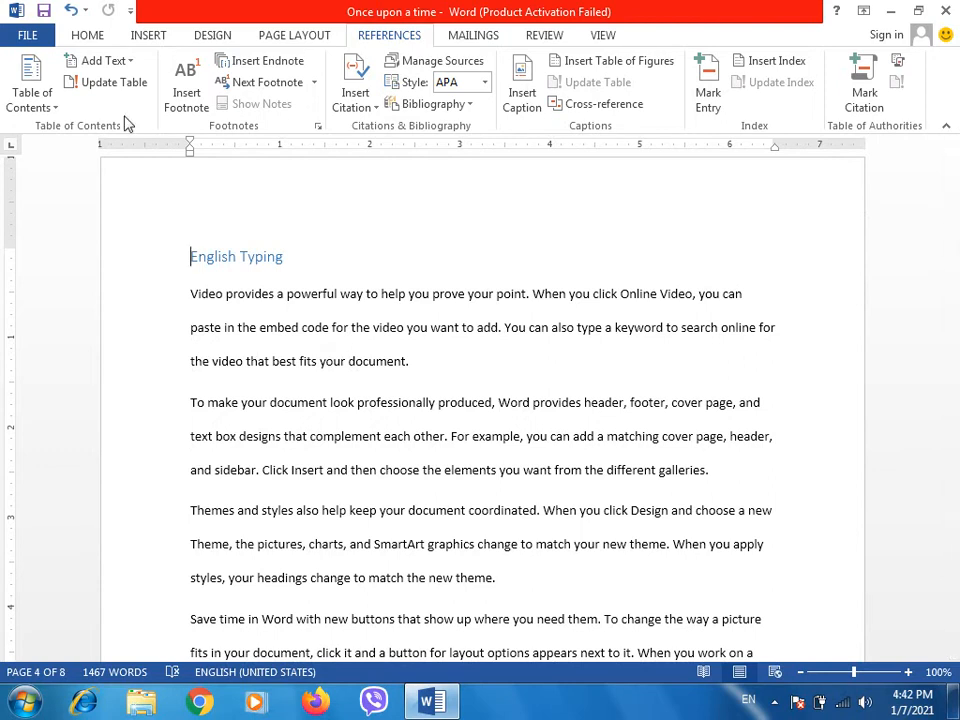
{"action": "key", "text": "ctrl+s"}
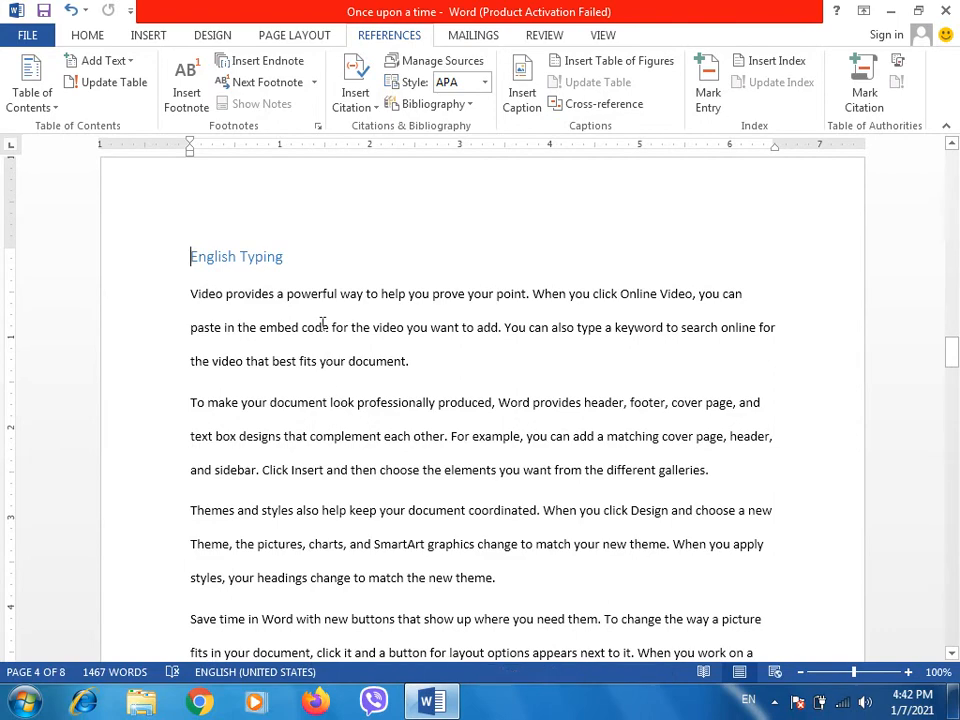
Save a copy of the document as a PDF named toc in the ms word folder
{"action": "key", "text": "F12"}
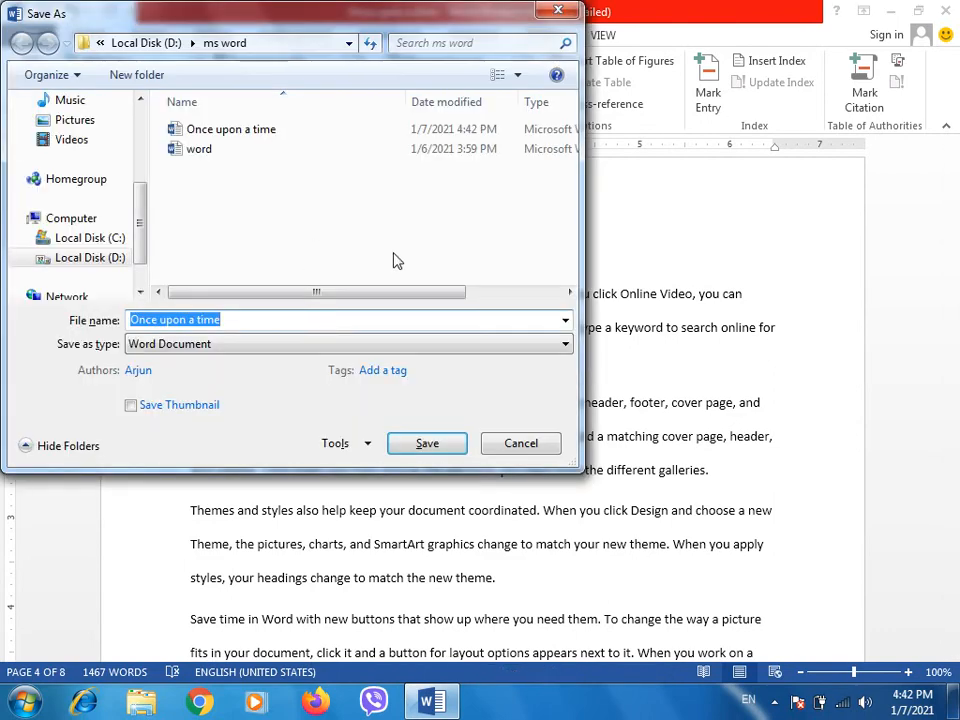
{"action": "left_click", "coordinate": [170, 344]}
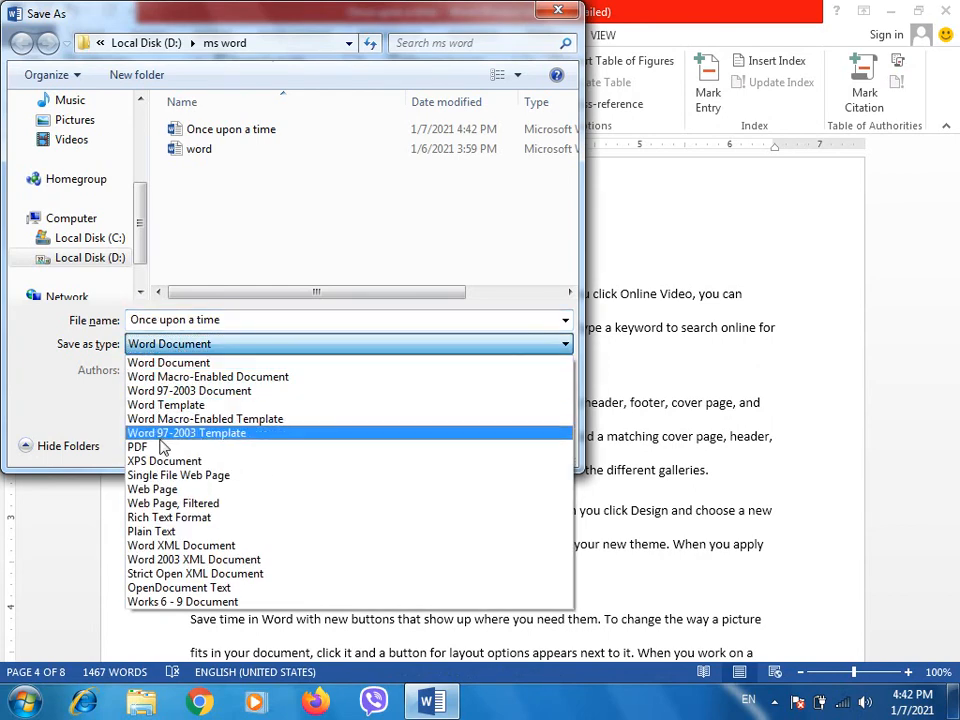
{"action": "left_click", "coordinate": [131, 446]}
{"action": "left_click", "coordinate": [242, 319]}
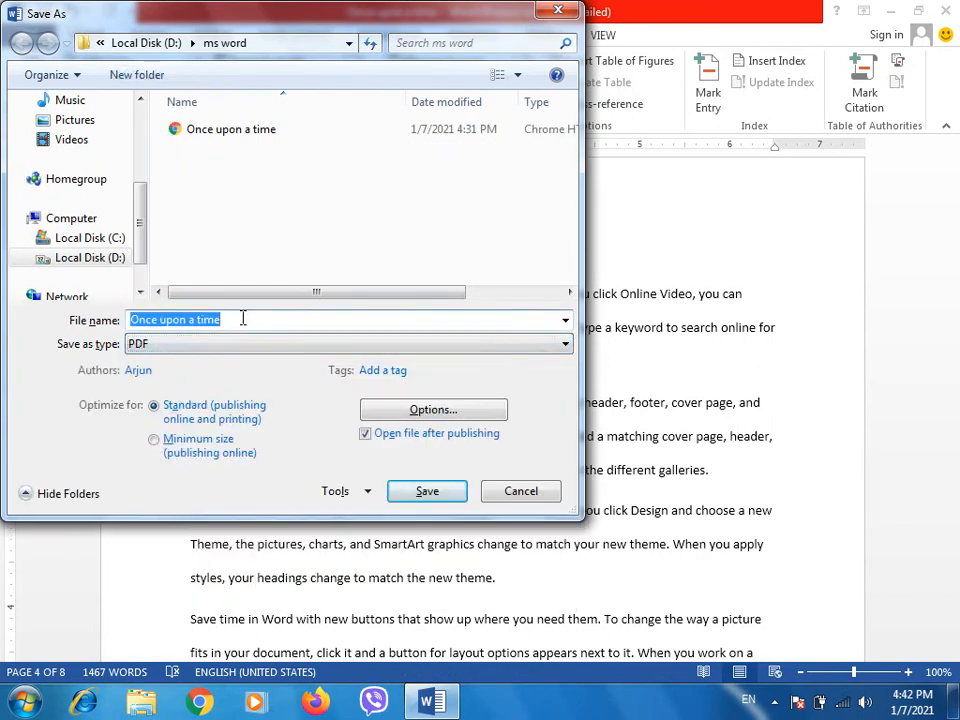
{"action": "type", "text": "toc"}
{"action": "key", "text": "Return"}
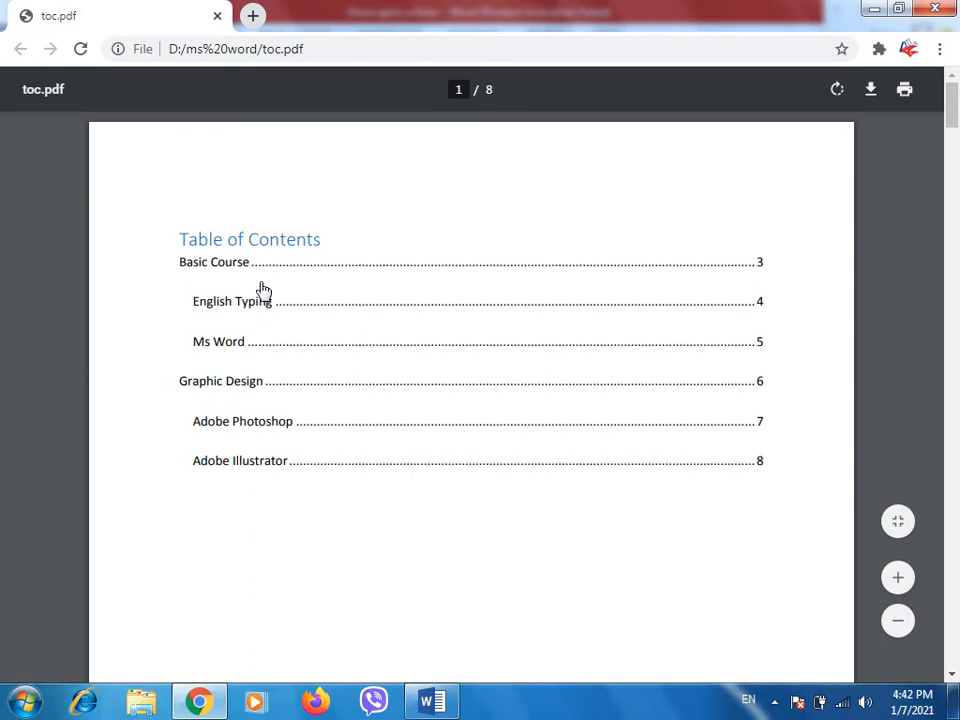
Test the "English Typing" link in the table of contents of toc.pdf and close the browser
{"action": "left_click", "coordinate": [233, 301]}
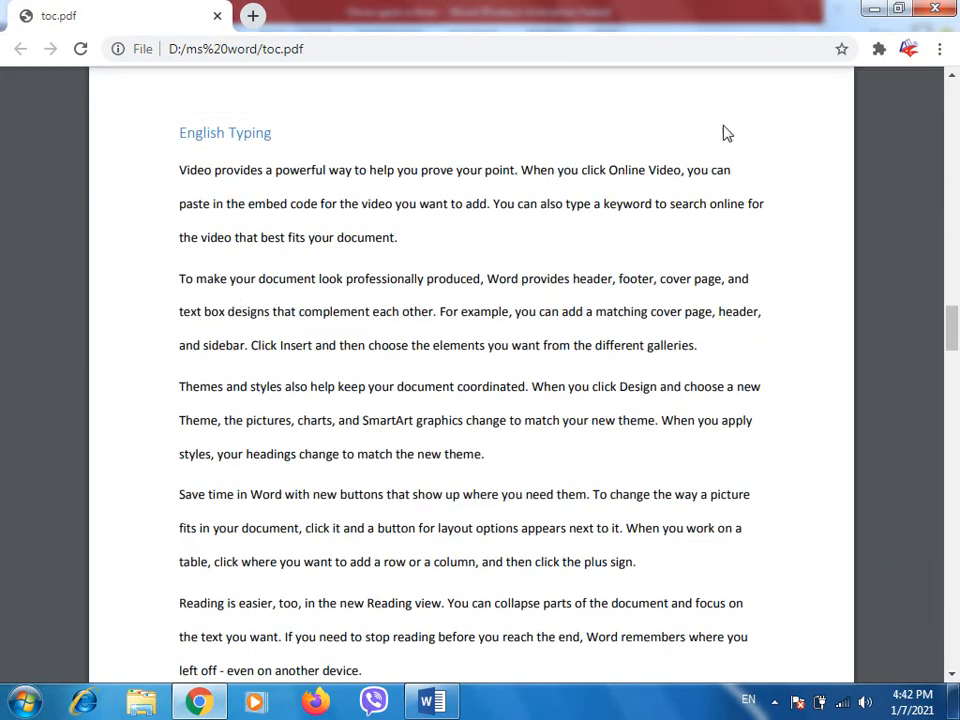
{"action": "left_click", "coordinate": [945, 10]}
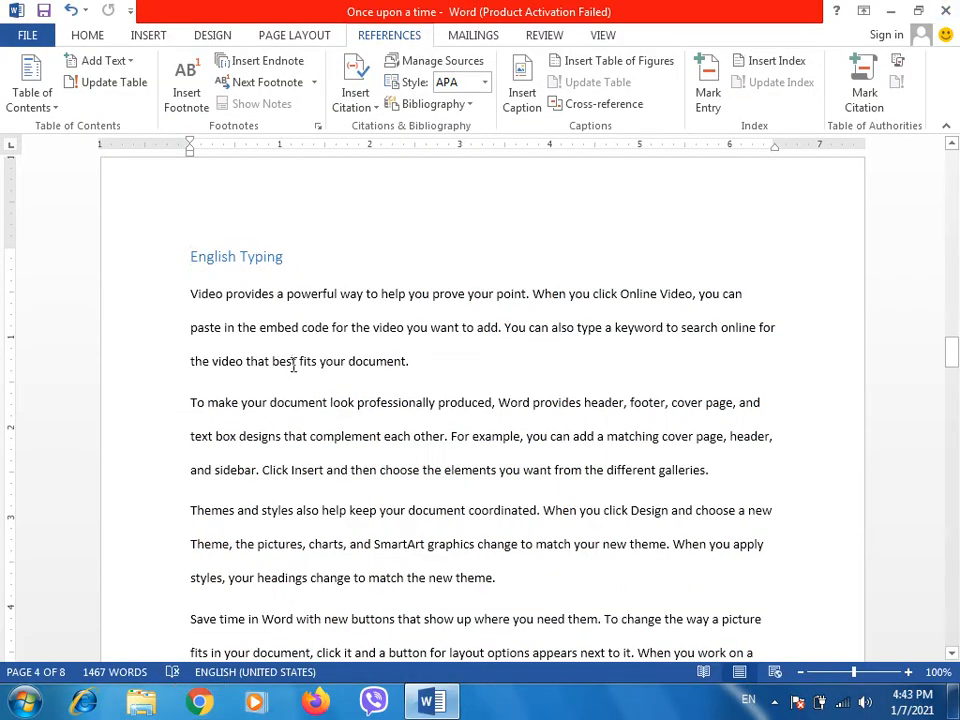
Set the first paragraph under the "English Typing" heading to single line spacing
{"action": "left_click", "coordinate": [292, 363]}
{"action": "key", "text": "ctrl+1"}
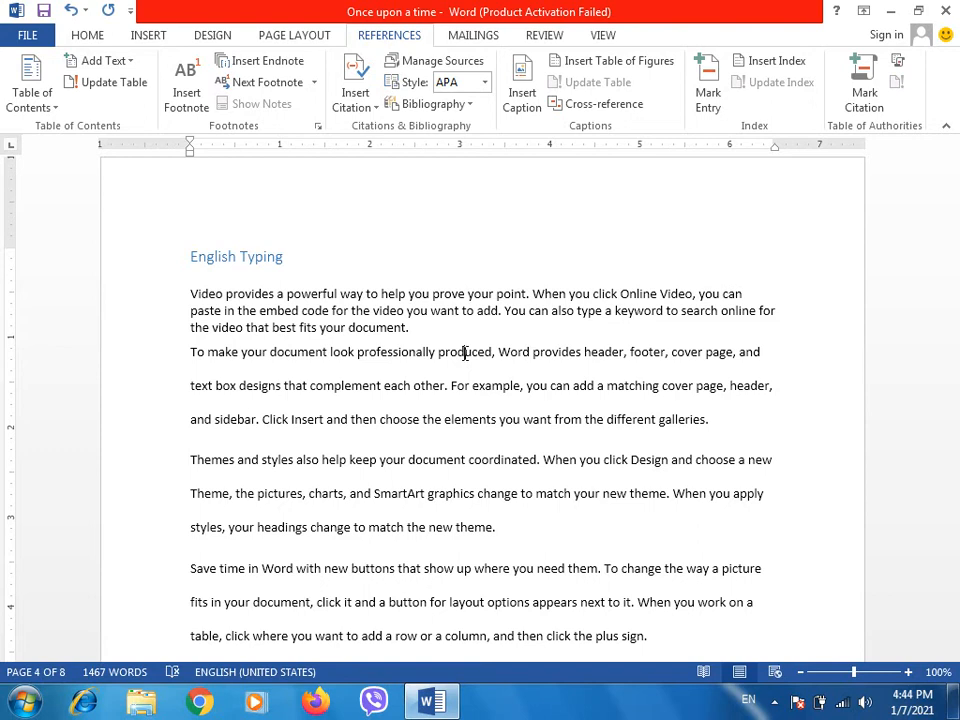
Close the "Once upon a time" document without saving the latest changes
{"action": "key", "text": "ctrl+w"}
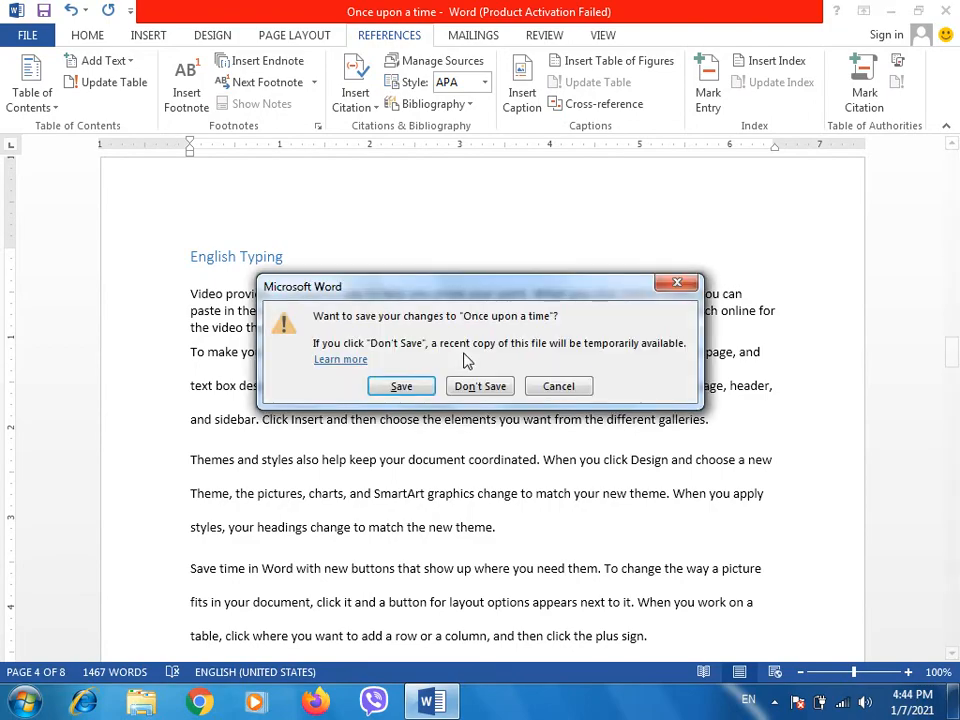
{"action": "key", "text": "Tab"}
{"action": "key", "text": "Return"}
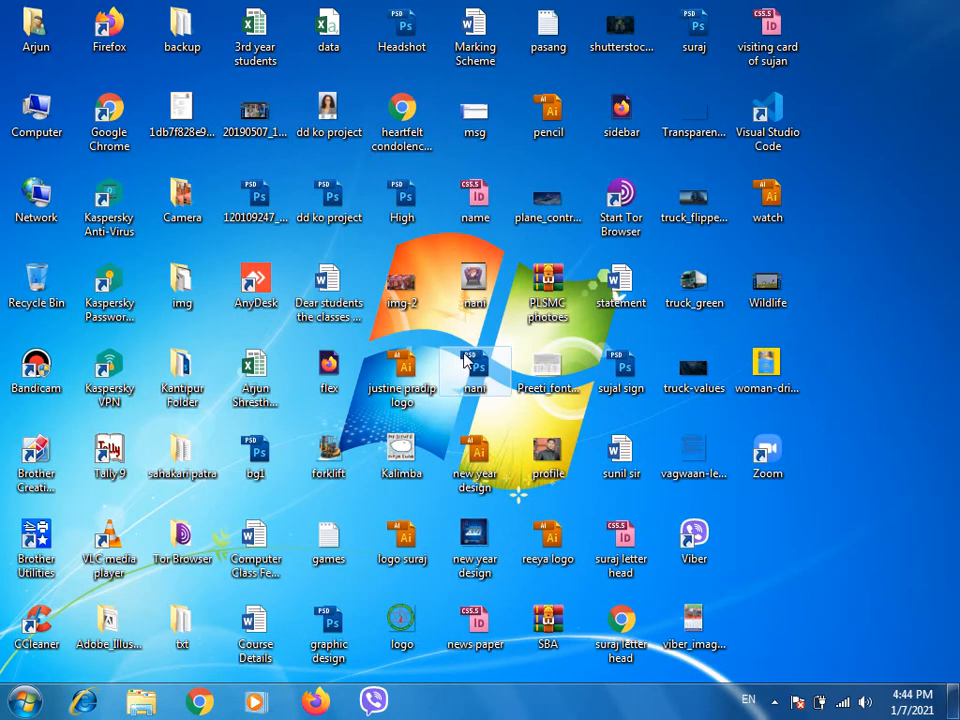
Switch to Notepad by launching it with a blank file and maximize its window
{"action": "key", "text": "super+r"}
{"action": "type", "text": "notepad"}
{"action": "key", "text": "Return"}
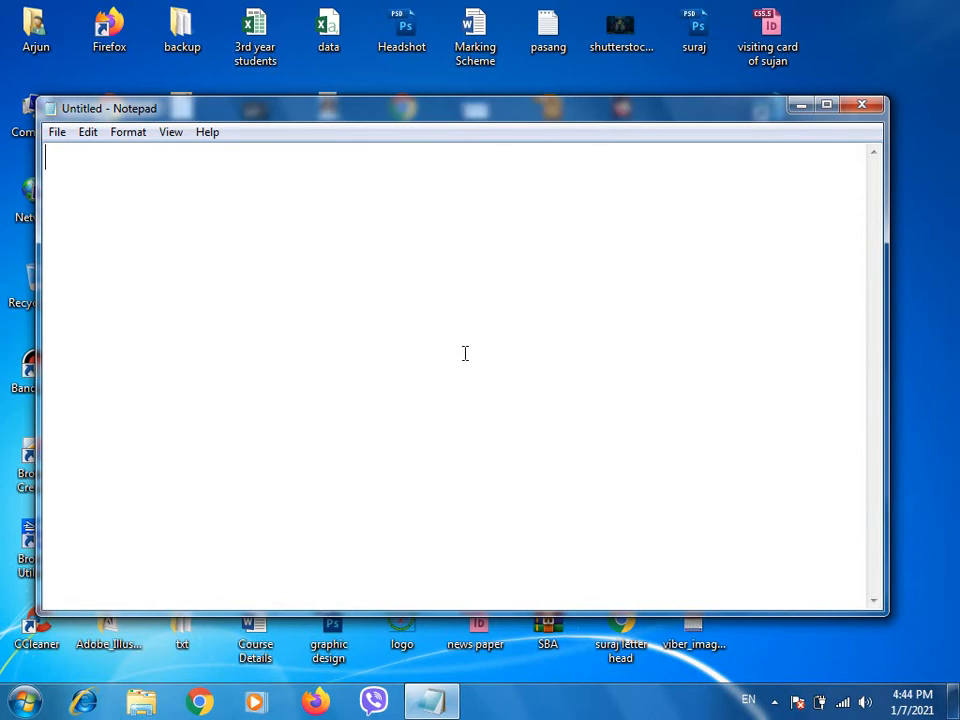
{"action": "key", "text": "super+Up"}
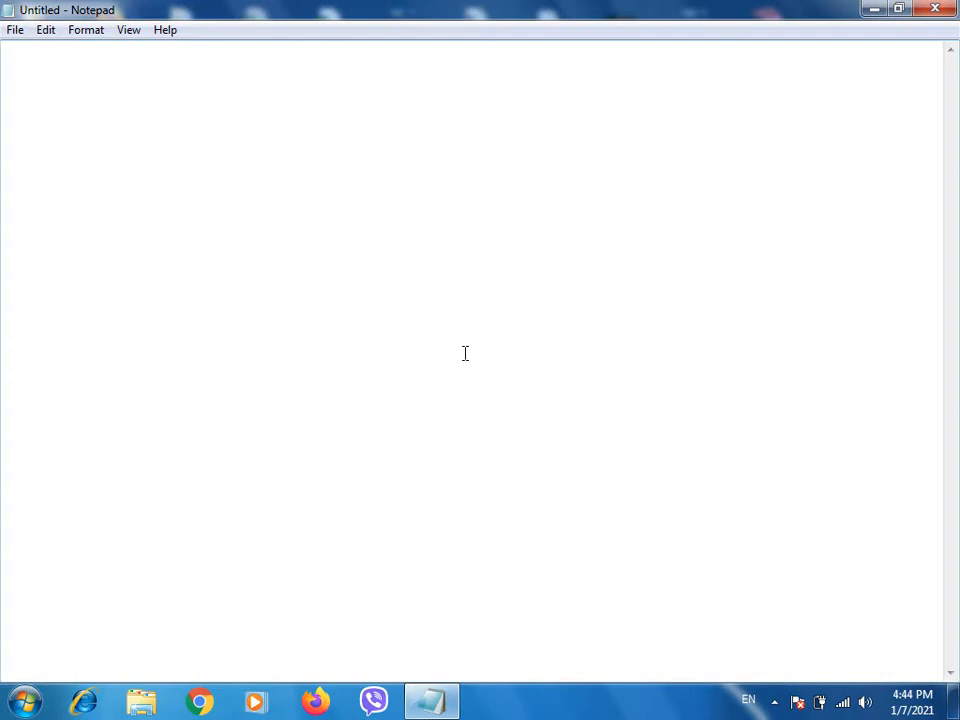
Write the title "Report Writing" and, after a blank line, start the specification line "Page Size: A4, Margin:"
{"action": "type", "text": "Report"}
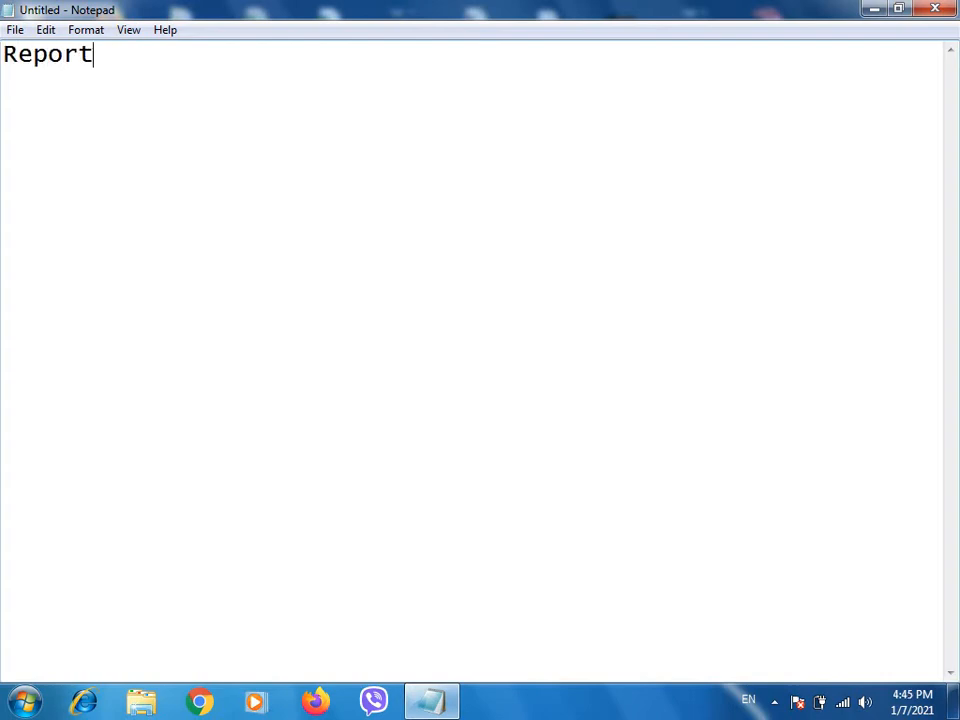
{"action": "type", "text": " Writing"}
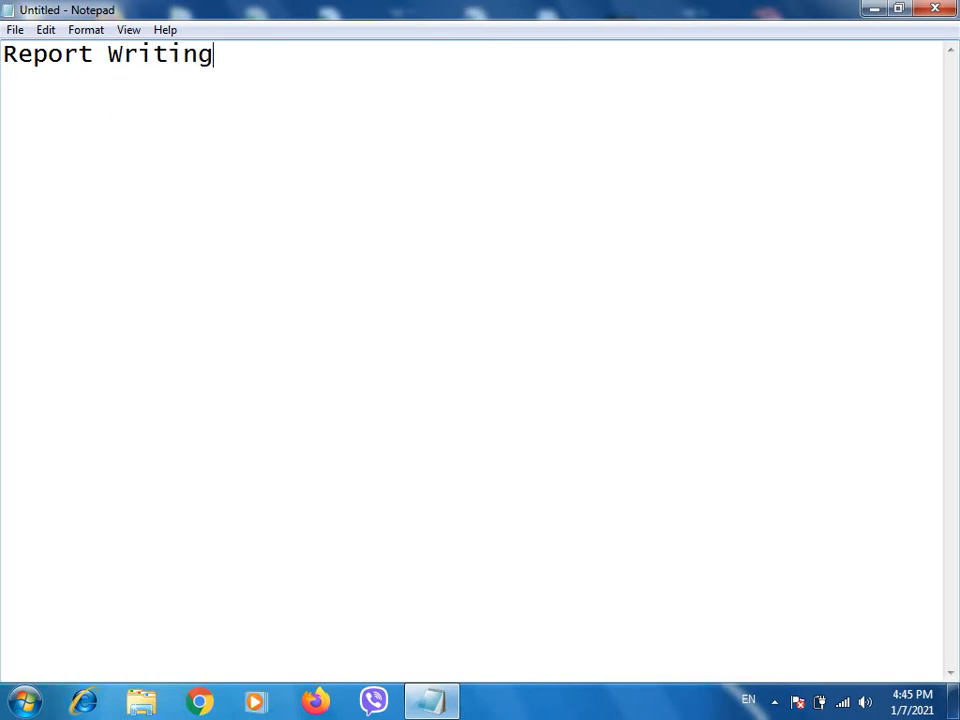
{"action": "key", "text": "Return"}
{"action": "key", "text": "Return"}
{"action": "type", "text": "Page"}
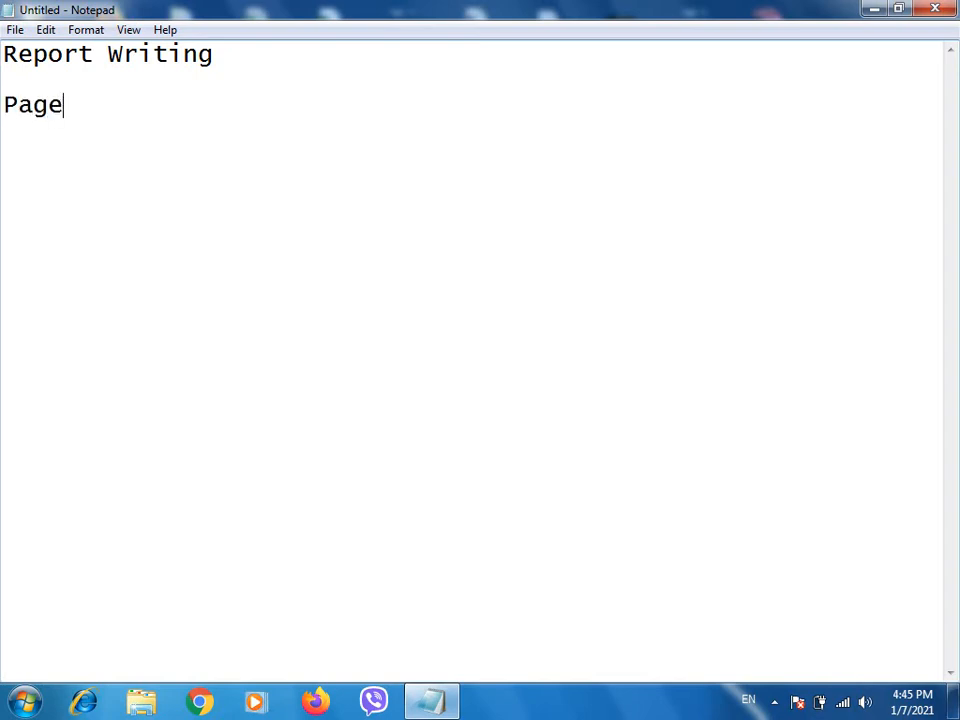
{"action": "type", "text": " Size: "}
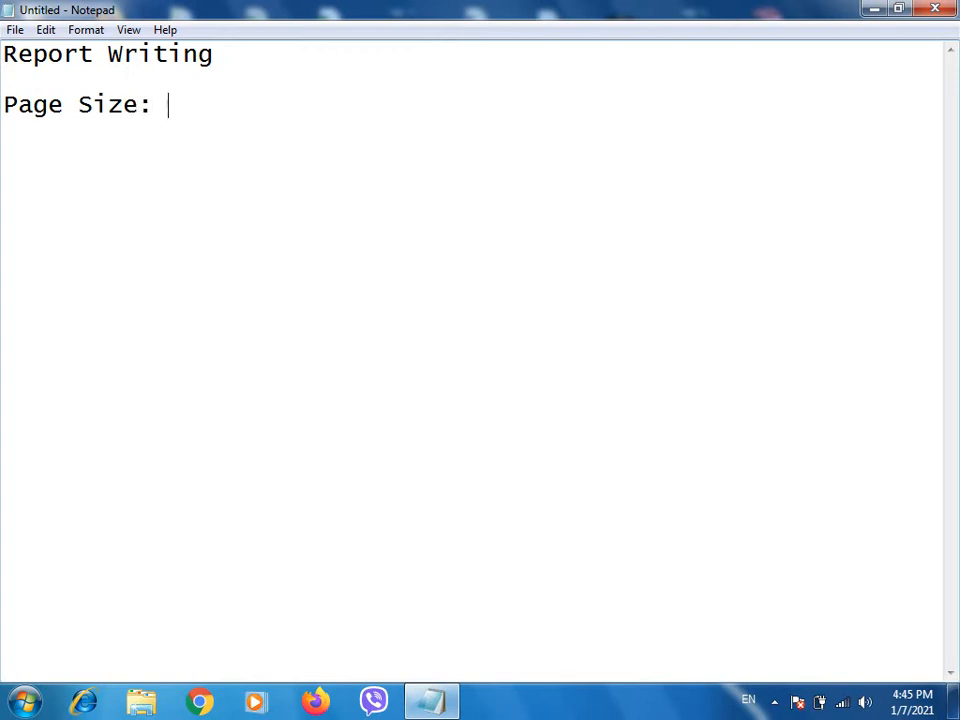
{"action": "type", "text": "A4, M"}
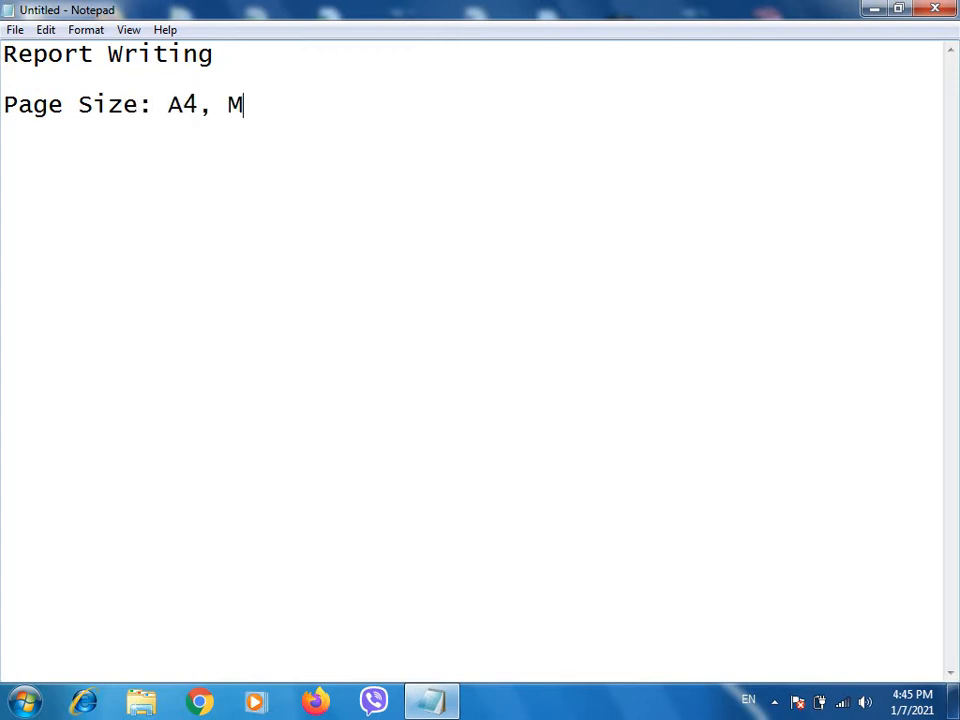
{"action": "type", "text": "argin:"}
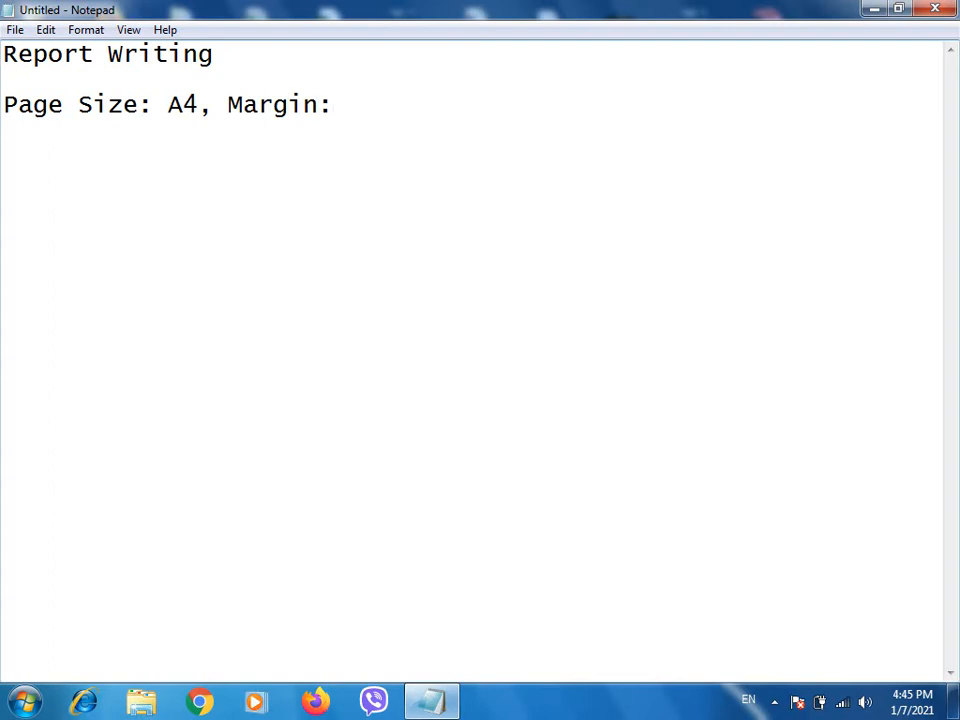
{"action": "type", "text": " 1 in from all sisze"}
{"action": "key", "text": "BackSpace"}
{"action": "key", "text": "BackSpace"}
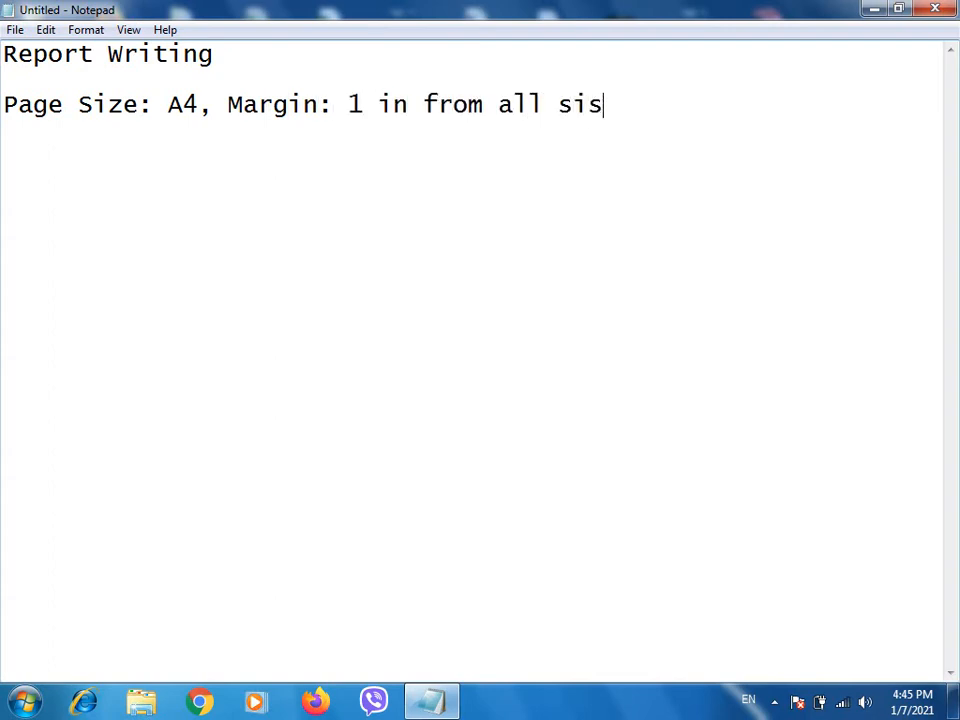
{"action": "key", "text": "BackSpace"}
{"action": "type", "text": "de"}
{"action": "key", "text": "BackSpace"}
{"action": "key", "text": "BackSpace"}
{"action": "key", "text": "BackSpace"}
{"action": "key", "text": "BackSpace"}
{"action": "key", "text": "BackSpace"}
{"action": "key", "text": "BackSpace"}
{"action": "key", "text": "BackSpace"}
{"action": "key", "text": "BackSpace"}
{"action": "key", "text": "BackSpace"}
{"action": "key", "text": "BackSpace"}
{"action": "key", "text": "BackSpace"}
{"action": "key", "text": "BackSpace"}
{"action": "key", "text": "BackSpace"}
{"action": "key", "text": "BackSpace"}
{"action": "key", "text": "BackSpace"}
{"action": "key", "text": "BackSpace"}
{"action": "key", "text": "BackSpace"}
{"action": "key", "text": "BackSpace"}
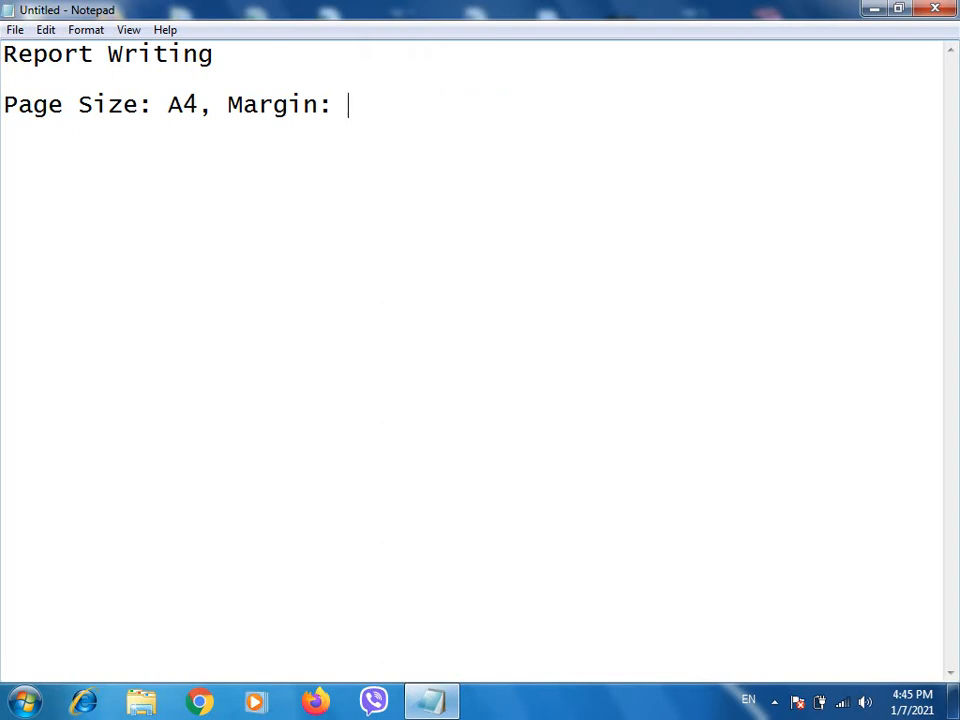
Continue the margin specification with "top: 1.5 left: 1 in right: 0.5 bottom 1.5, Column 1"
{"action": "type", "text": "top: 1.5"}
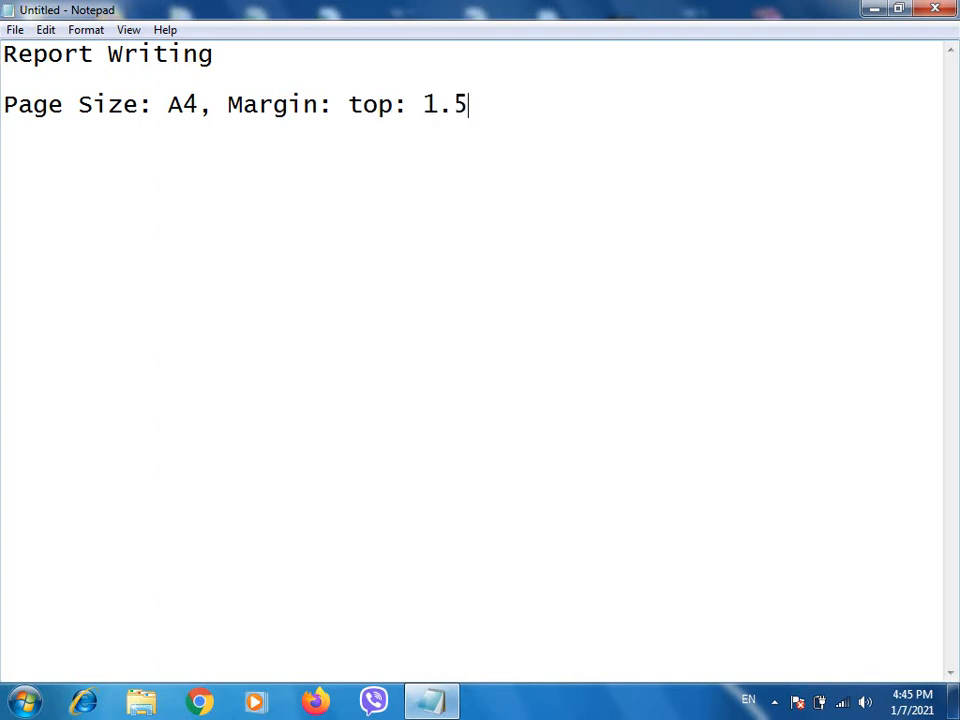
{"action": "type", "text": " left"}
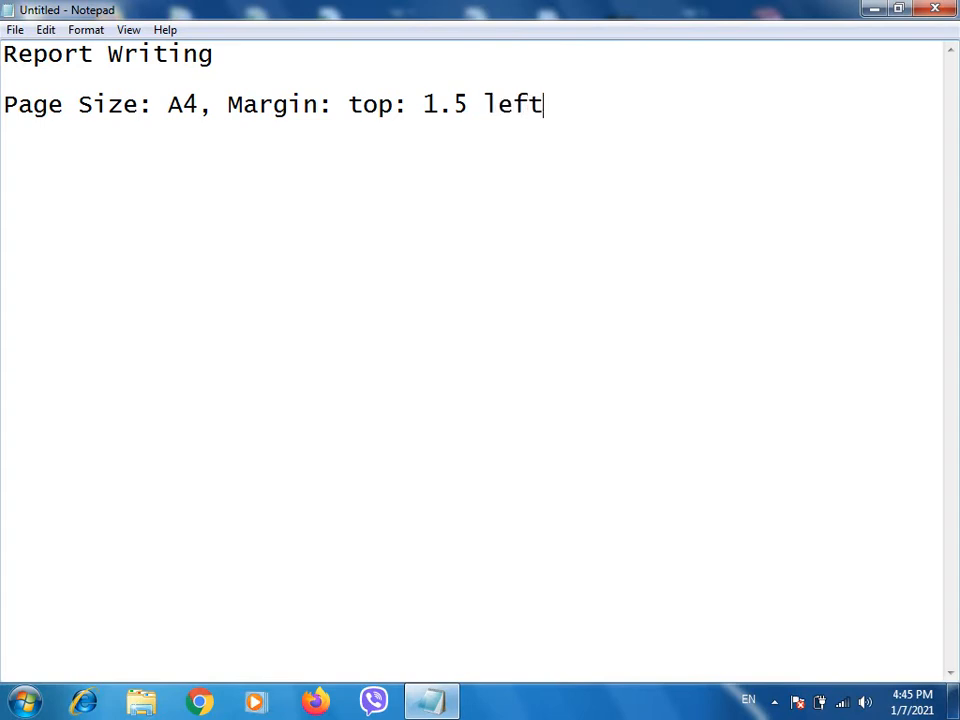
{"action": "type", "text": ": 1 inch"}
{"action": "key", "text": "BackSpace"}
{"action": "key", "text": "BackSpace"}
{"action": "type", "text": "right"}
{"action": "key", "text": "BackSpace"}
{"action": "type", "text": ": 0.5"}
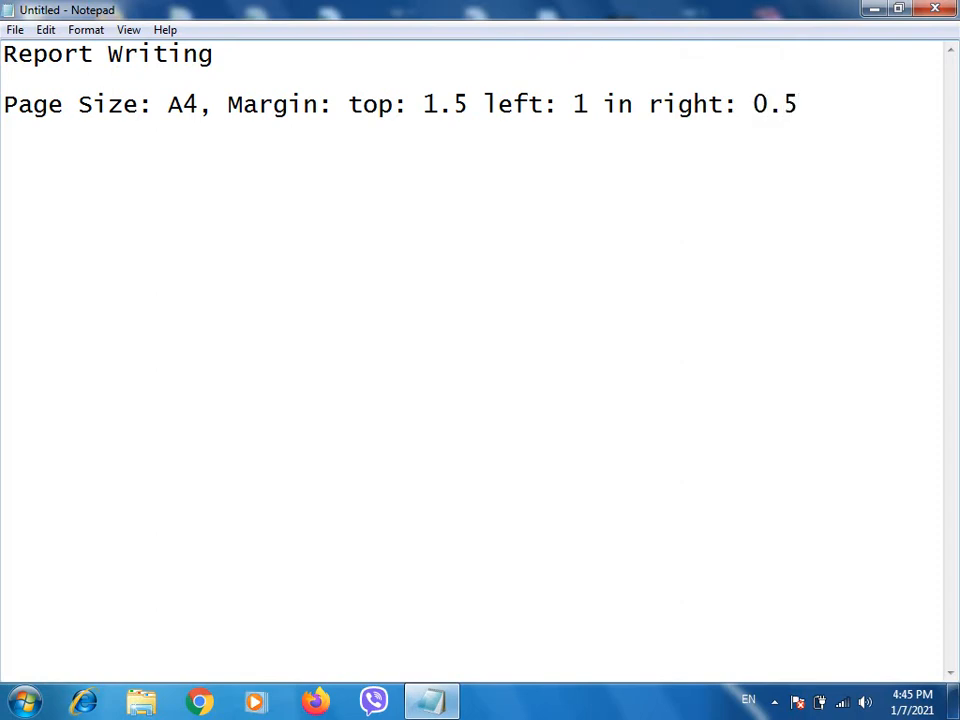
{"action": "type", "text": " bottom 1.5"}
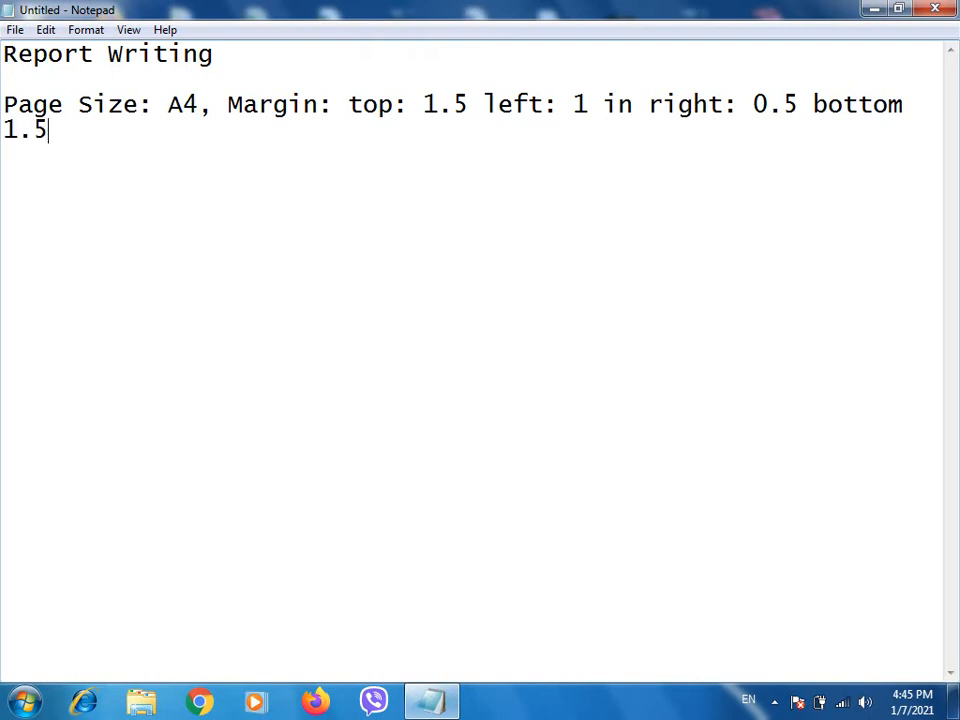
{"action": "type", "text": ", Column 1"}
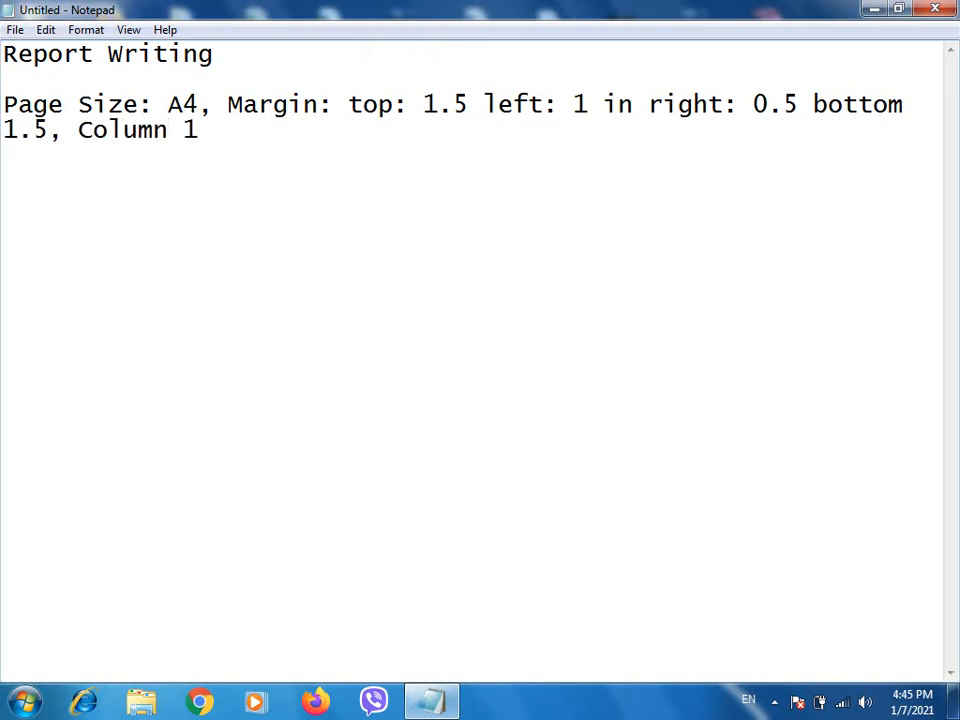
Correct the column entry to "Column: 1" and add ", Orientation: Portrait," to the specification line
{"action": "key", "text": "BackSpace"}
{"action": "key", "text": "BackSpace"}
{"action": "type", "text": ": 1"}
{"action": "type", "text": ", Oriena"}
{"action": "key", "text": "BackSpace"}
{"action": "type", "text": "tation: "}
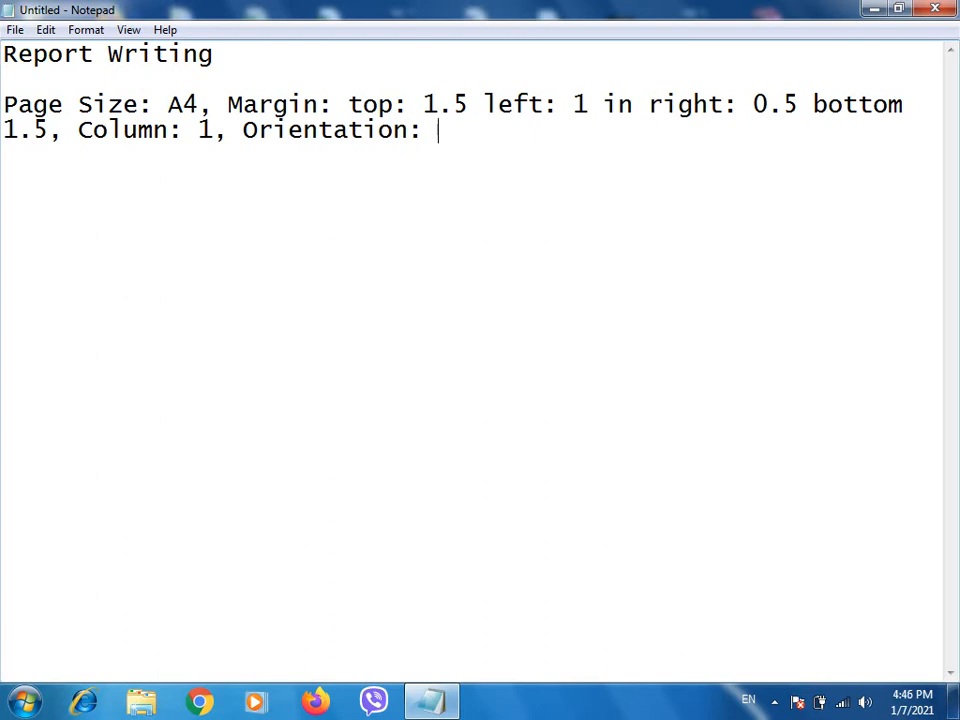
{"action": "type", "text": "Portrait"}
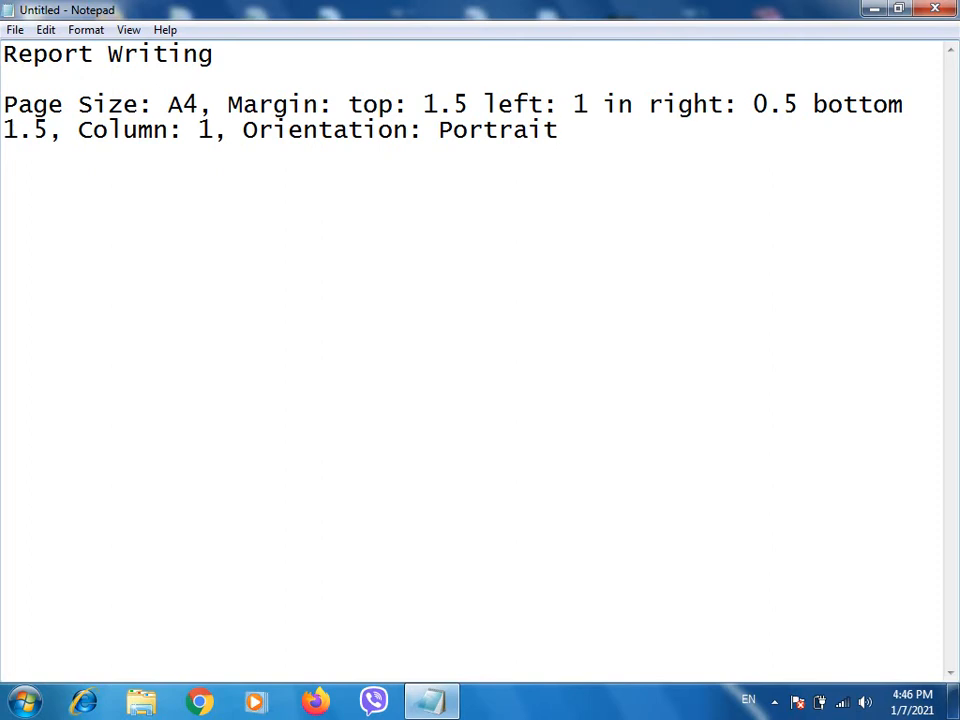
{"action": "type", "text": ","}
Below the specifications, after a blank line, write the topics "Introduction of Computer" and "Parts of computer with definition" on separate lines
{"action": "key", "text": "Return"}
{"action": "type", "text": "Intor"}
{"action": "key", "text": "BackSpace"}
{"action": "key", "text": "BackSpace"}
{"action": "type", "text": "rod"}
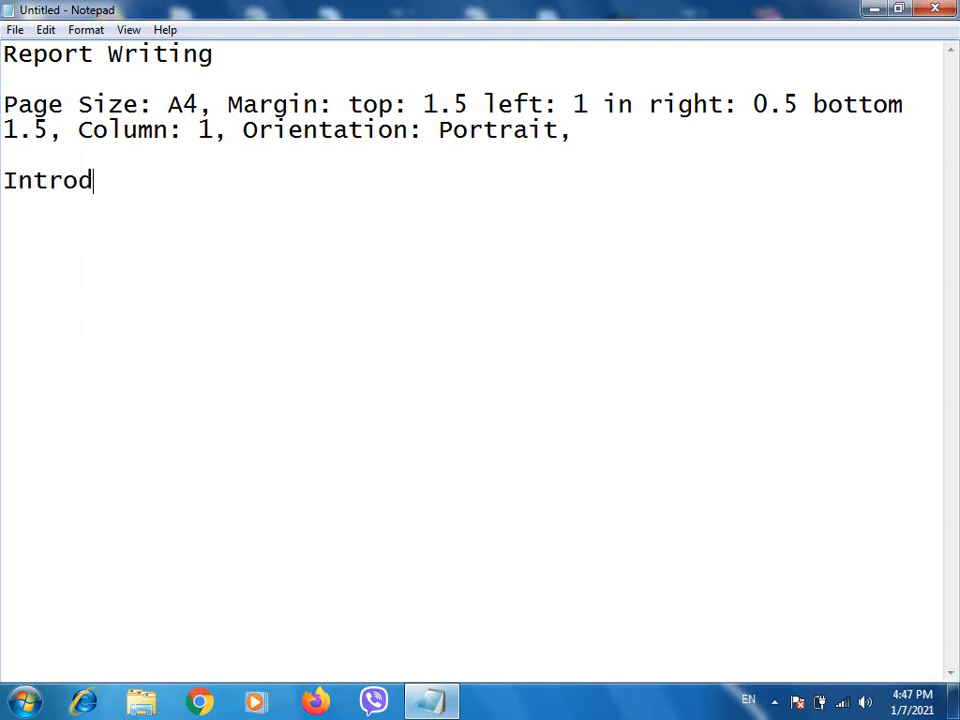
{"action": "type", "text": "uction of Computer"}
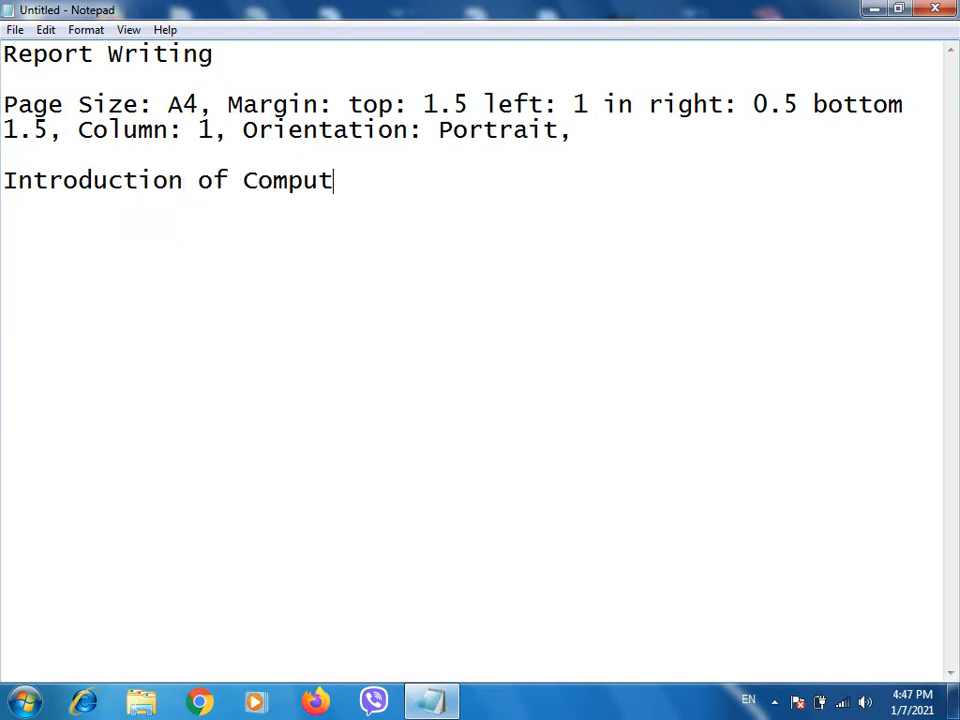
{"action": "key", "text": "Return"}
{"action": "type", "text": "Parts"}
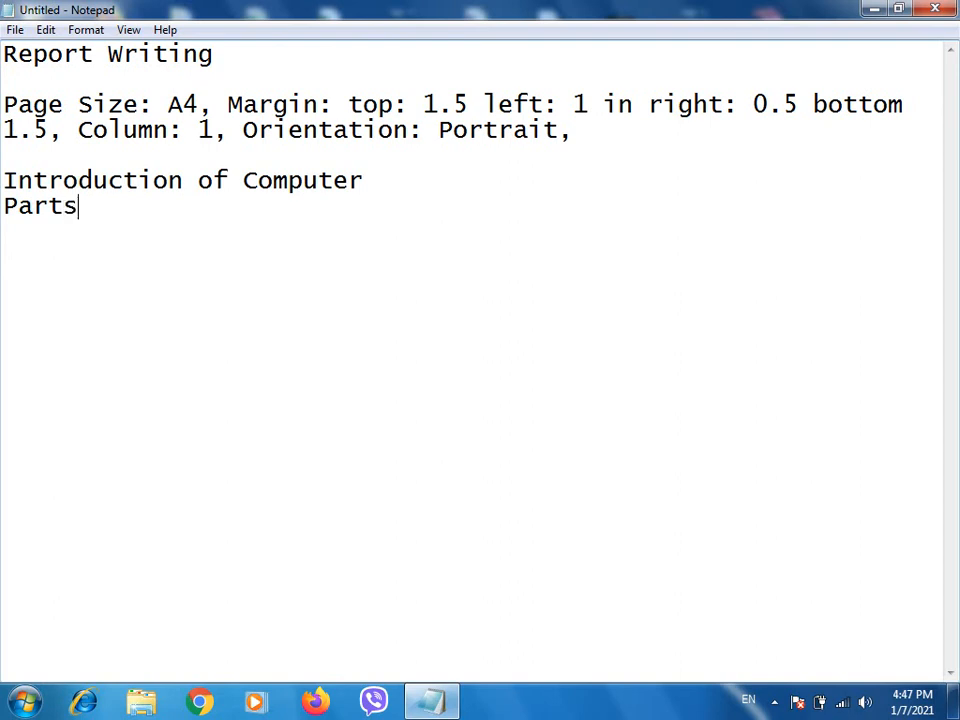
{"action": "type", "text": " of computer with"}
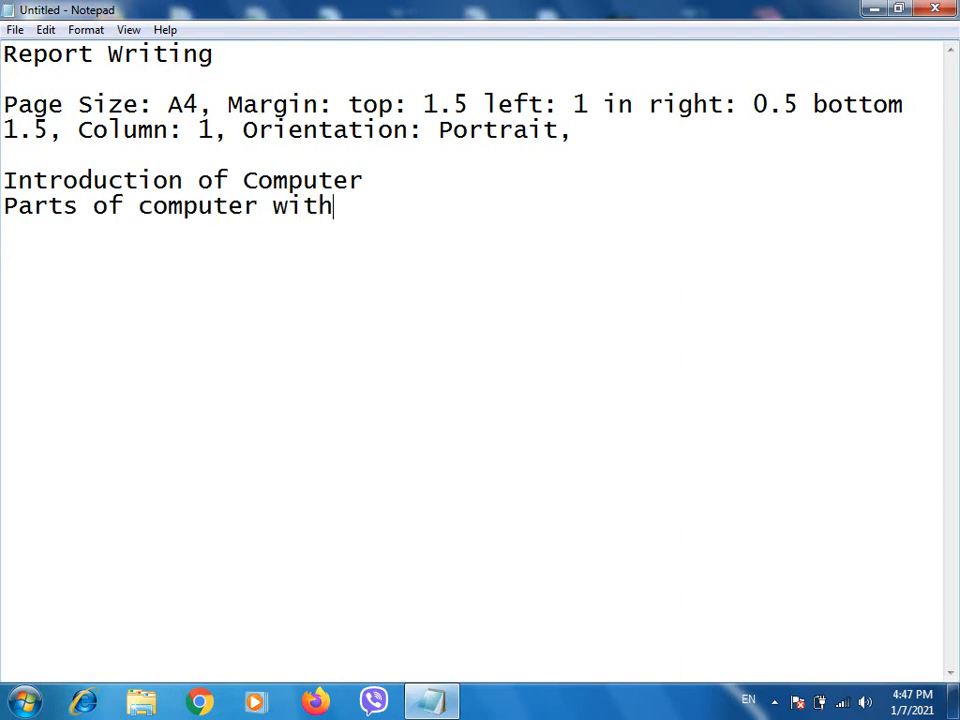
{"action": "type", "text": " definition"}
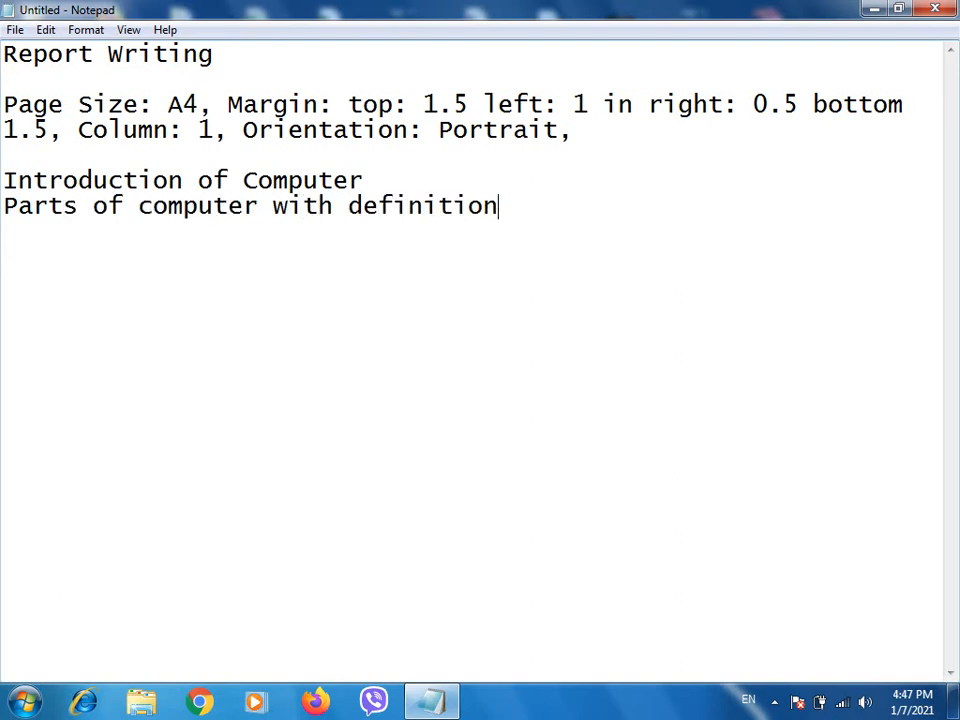
Add the topics "Generation of computer" and "Classification of computer" on separate lines at the end of the list
{"action": "key", "text": "Return"}
{"action": "type", "text": "Generation o"}
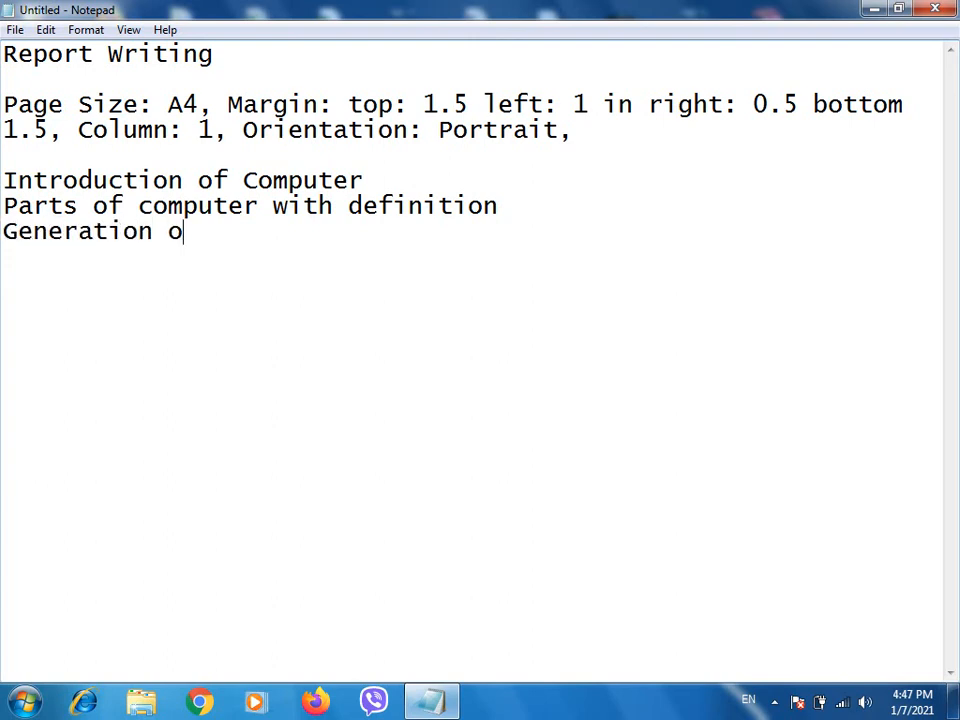
{"action": "type", "text": "f computer"}
{"action": "key", "text": "Return"}
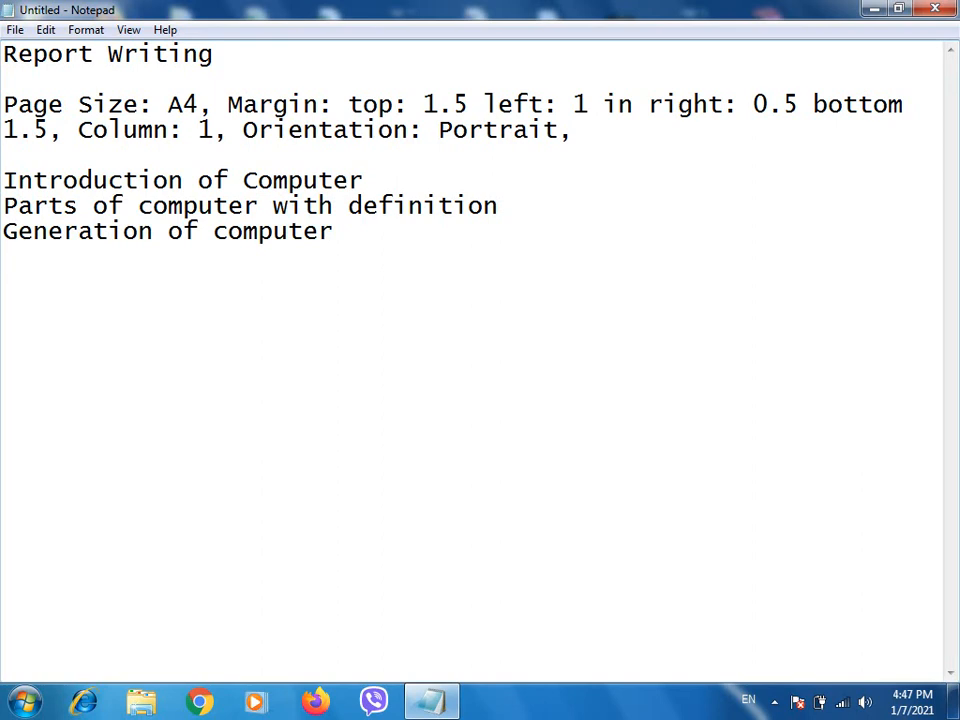
{"action": "type", "text": "Classifi"}
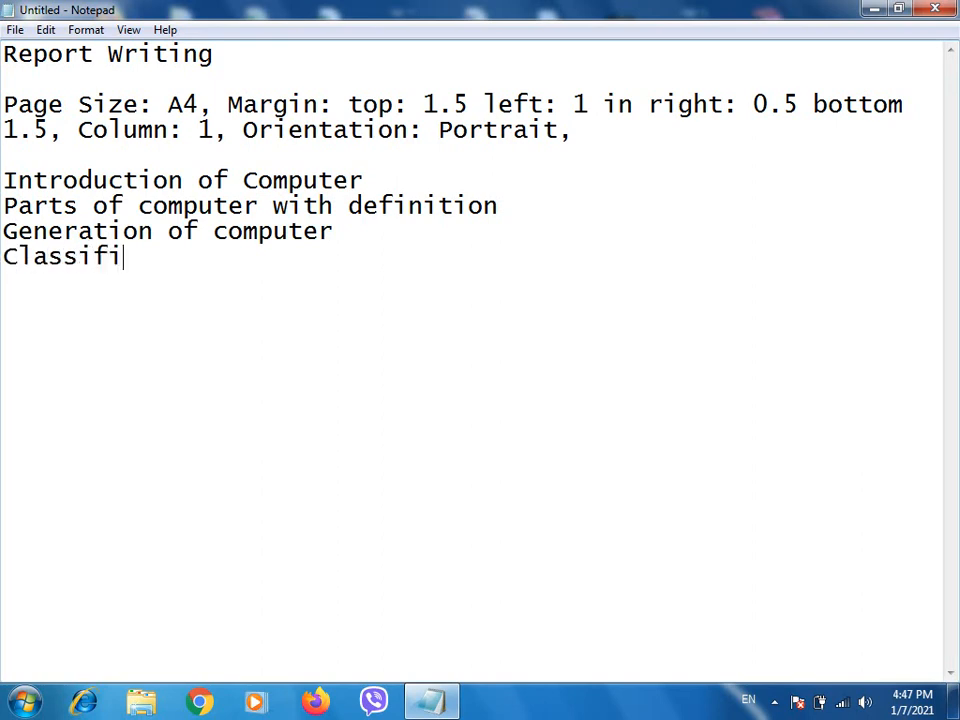
{"action": "type", "text": "cation of comput"}
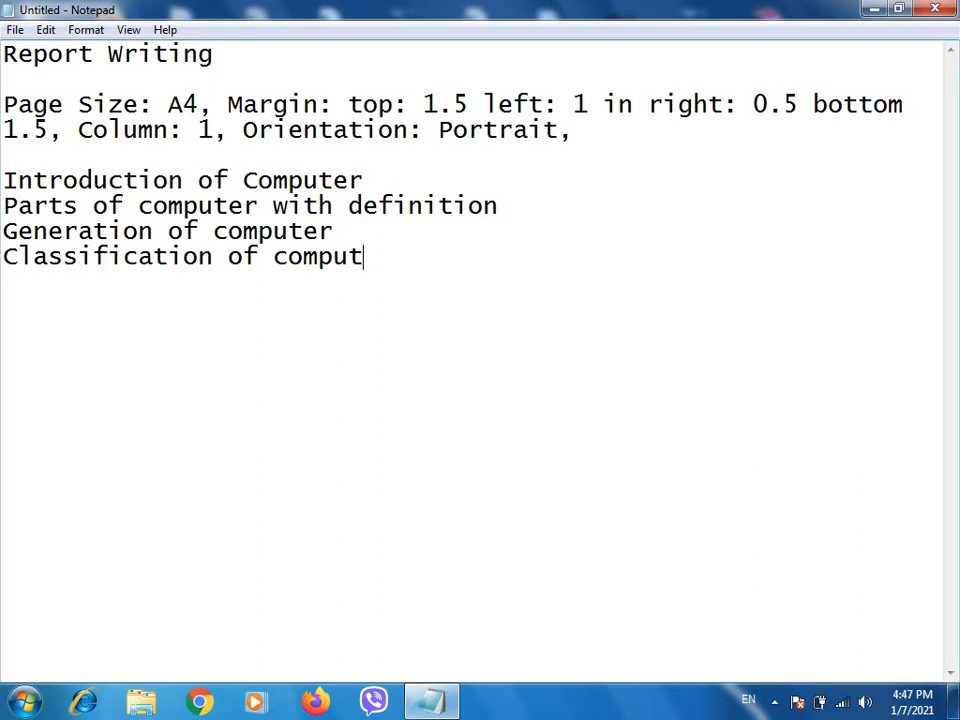
{"action": "type", "text": "er"}
Add three more topic lines: "Advantages of computer", "Disadvantage of computer" and "Limitation of computer"
{"action": "key", "text": "Return"}
{"action": "type", "text": "Advantg"}
{"action": "key", "text": "BackSpace"}
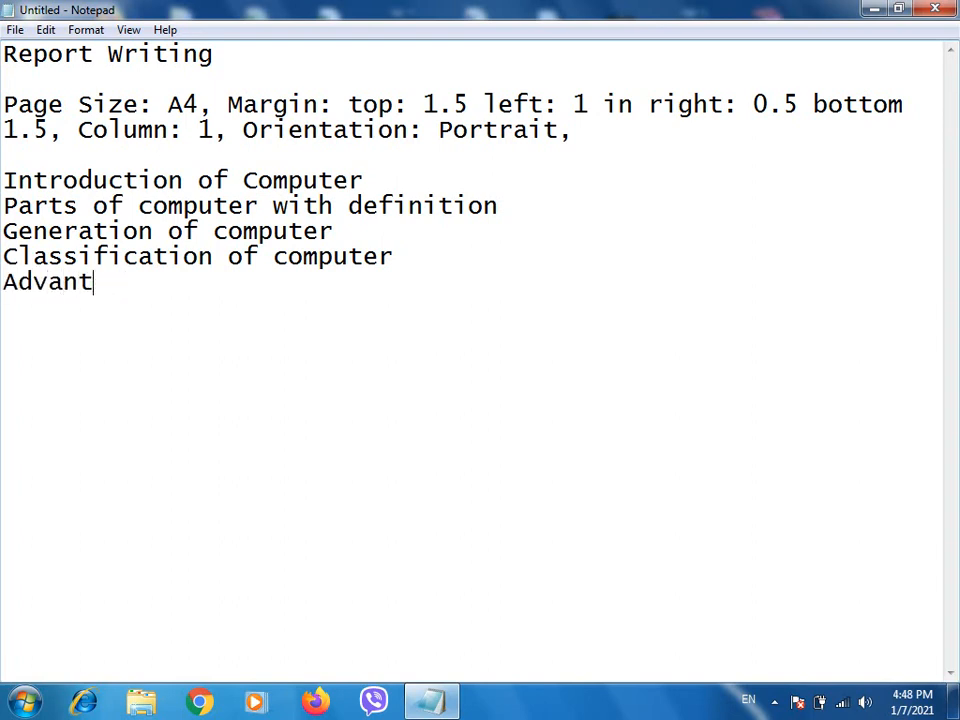
{"action": "type", "text": "ages of computer"}
{"action": "key", "text": "Return"}
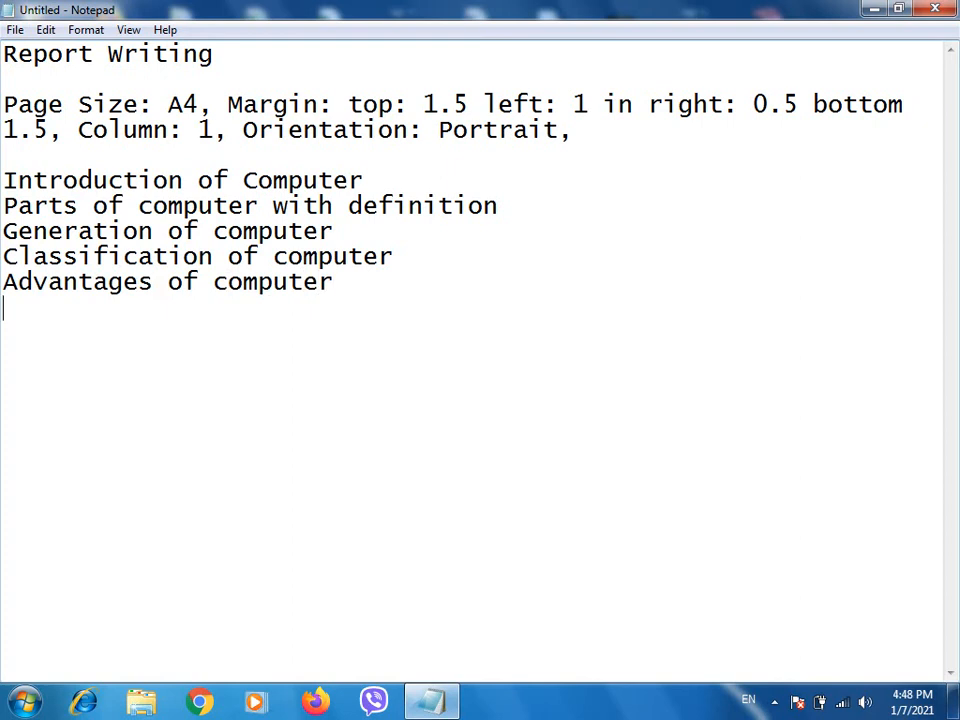
{"action": "type", "text": "Disadvantage of computer"}
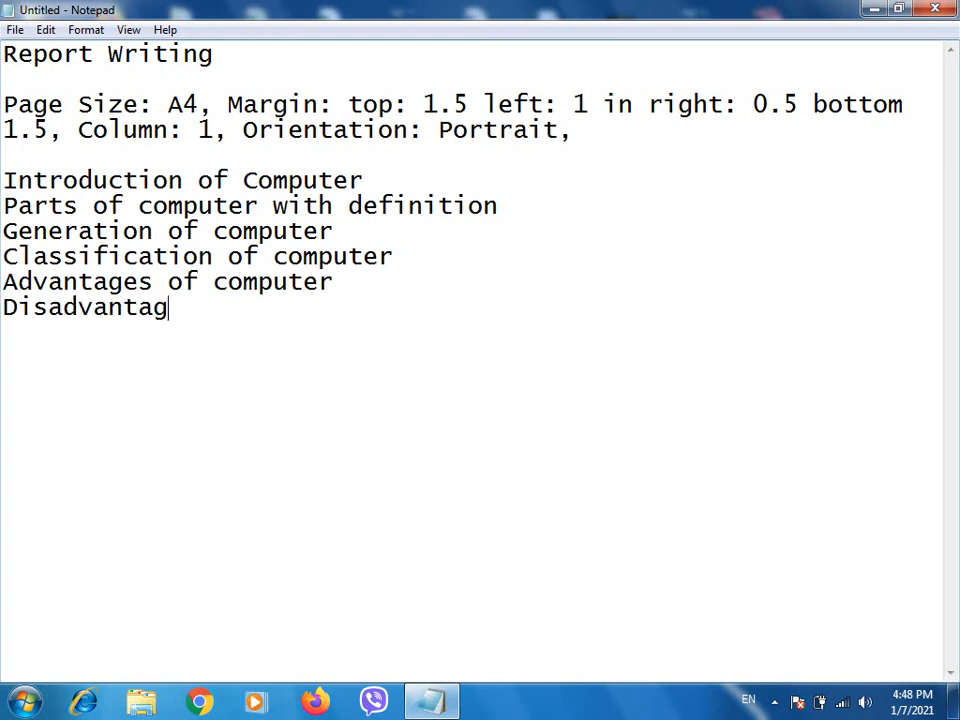
{"action": "key", "text": "Return"}
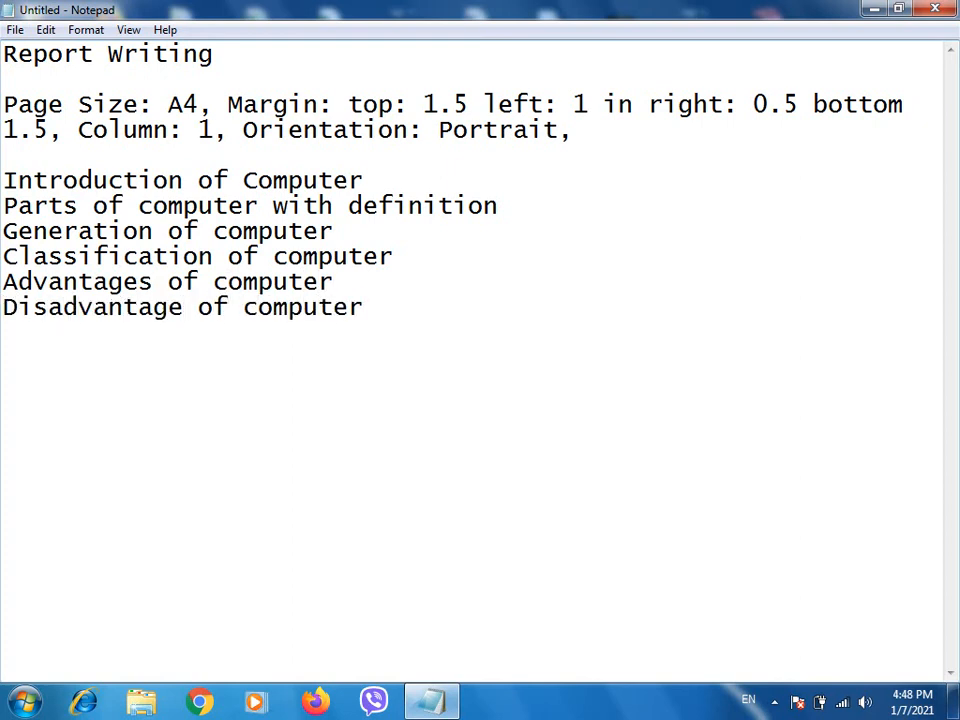
{"action": "type", "text": "Limitation of computer"}
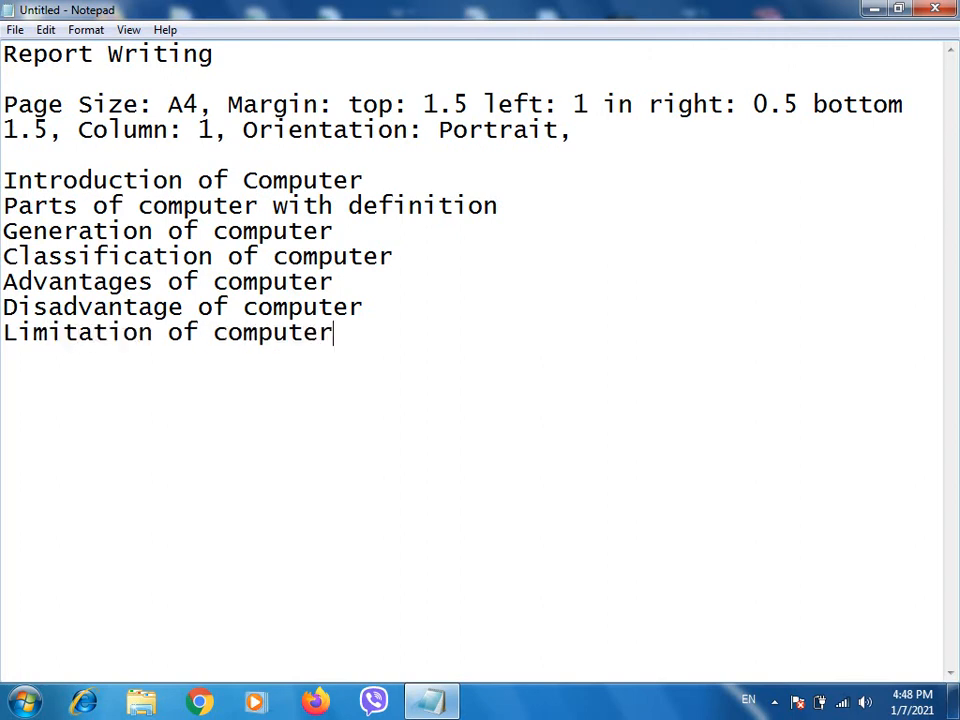
Append the title formatting "Title Size: 14 Pt, color: Red, Bold" after "Orientation: Portrait," in the specification paragraph
{"action": "left_click", "coordinate": [630, 137]}
{"action": "type", "text": "Title Sise"}
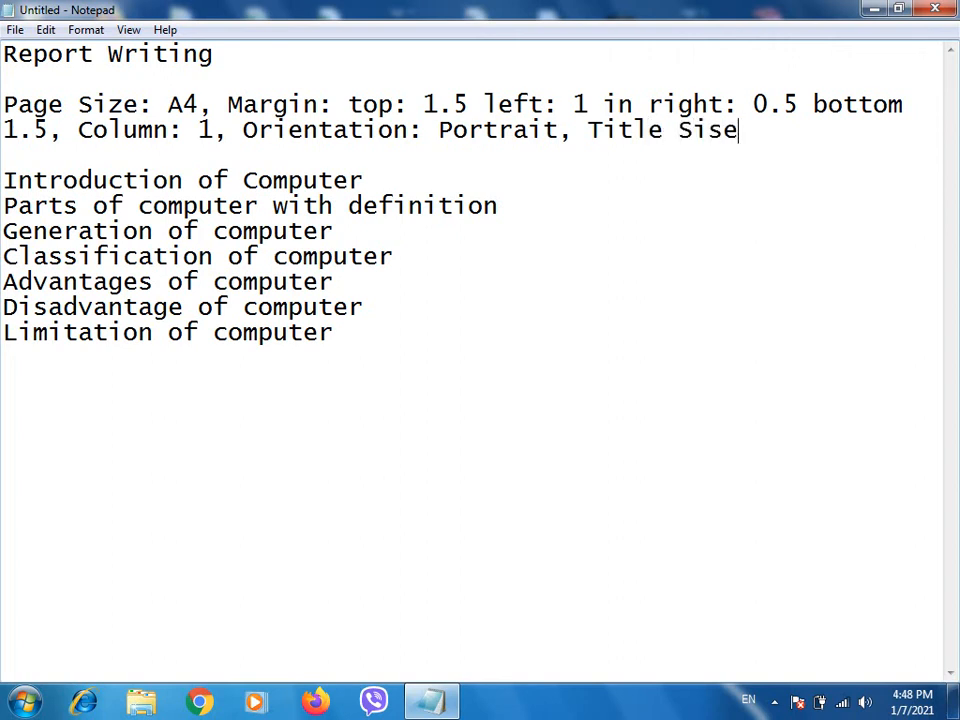
{"action": "key", "text": "BackSpace"}
{"action": "key", "text": "BackSpace"}
{"action": "type", "text": "ze: 14 Pt"}
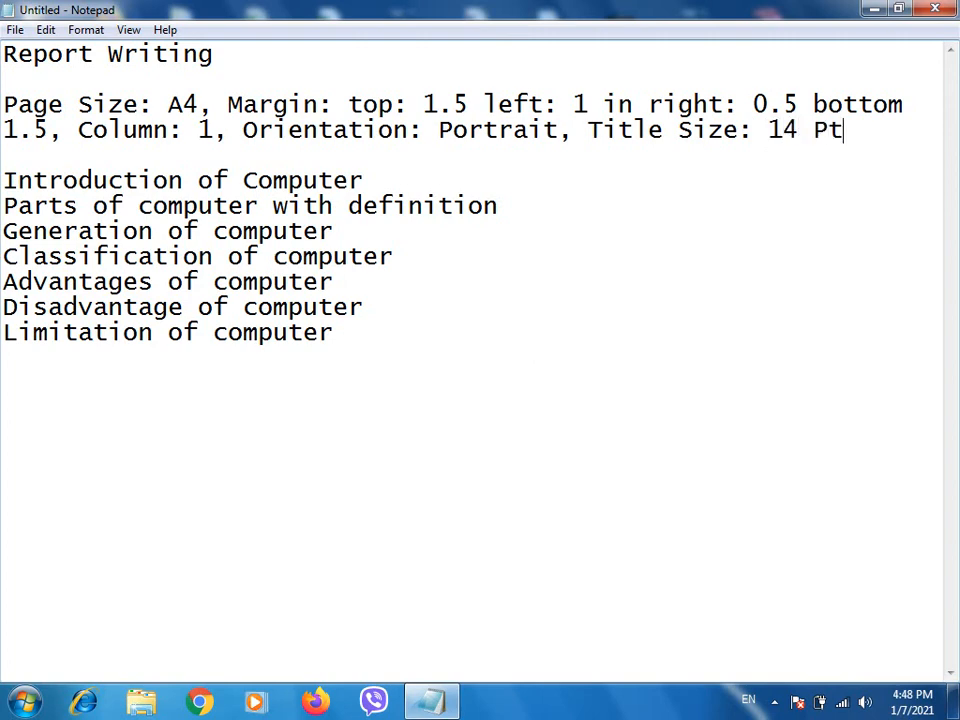
{"action": "type", "text": ", color"}
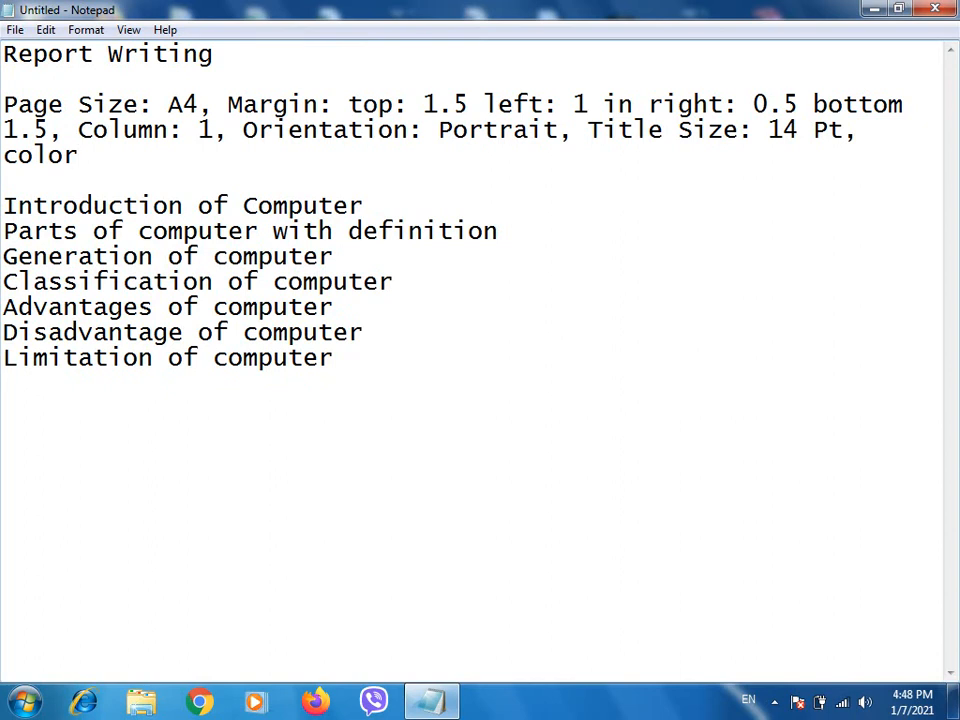
{"action": "type", "text": ":"}
{"action": "type", "text": "Red"}
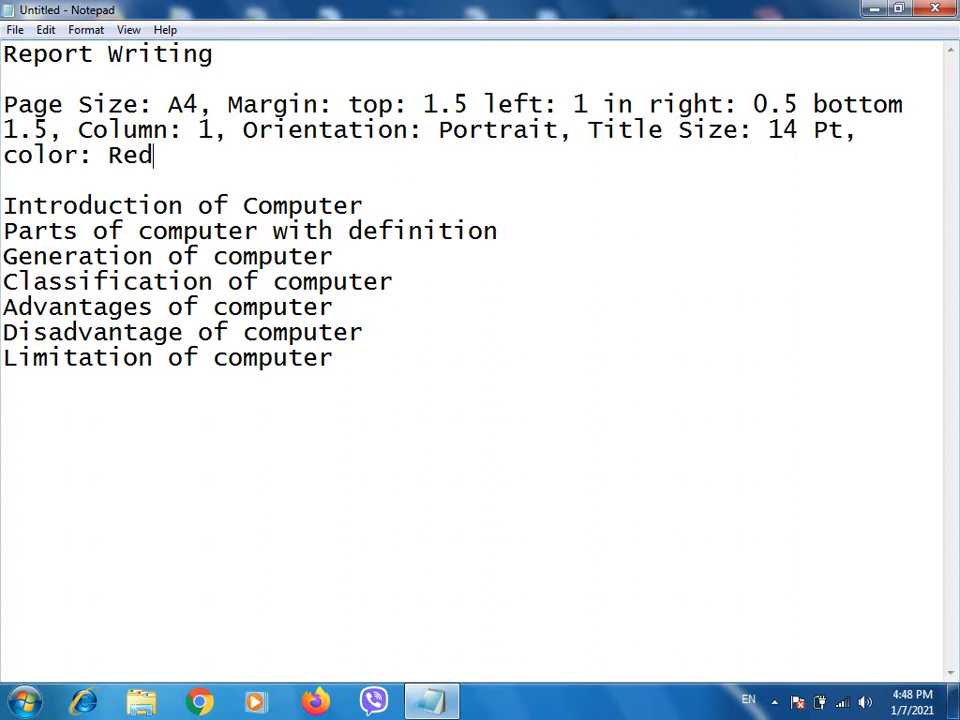
{"action": "type", "text": ", Bold"}
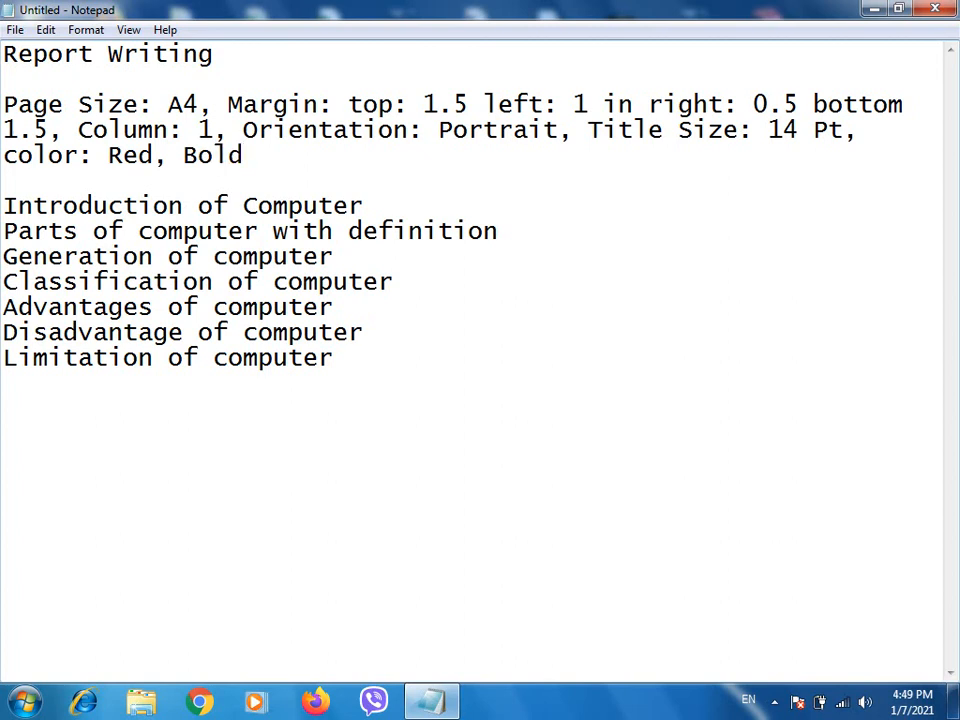
Continue the specification paragraph with the content formatting "/Content: 12 pt, color black, not bold"
{"action": "type", "text": "/Content"}
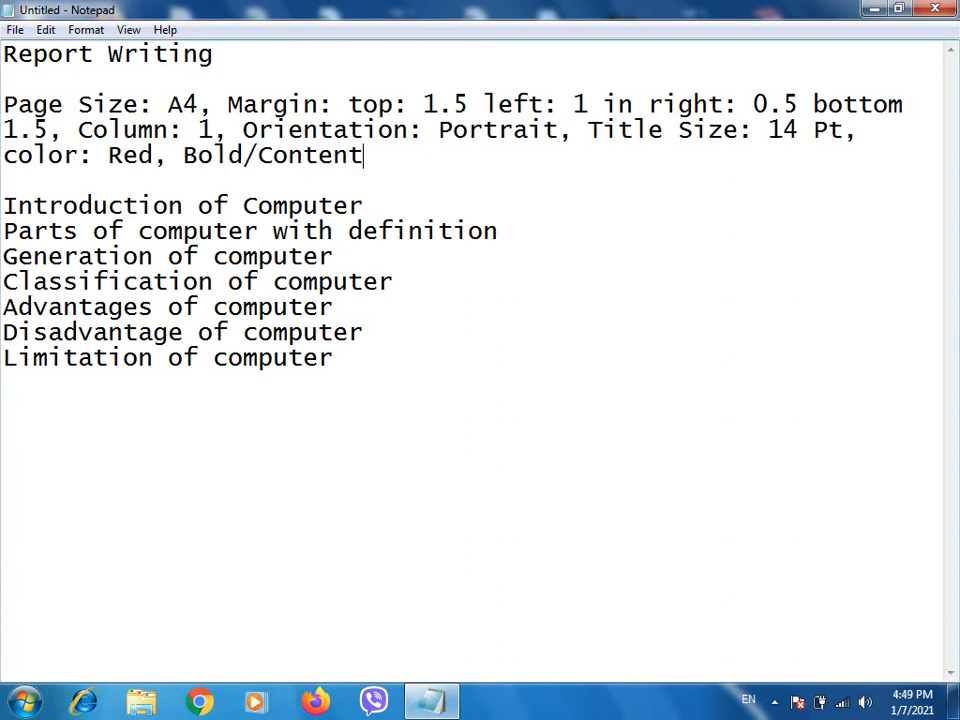
{"action": "type", "text": ": 12 pt"}
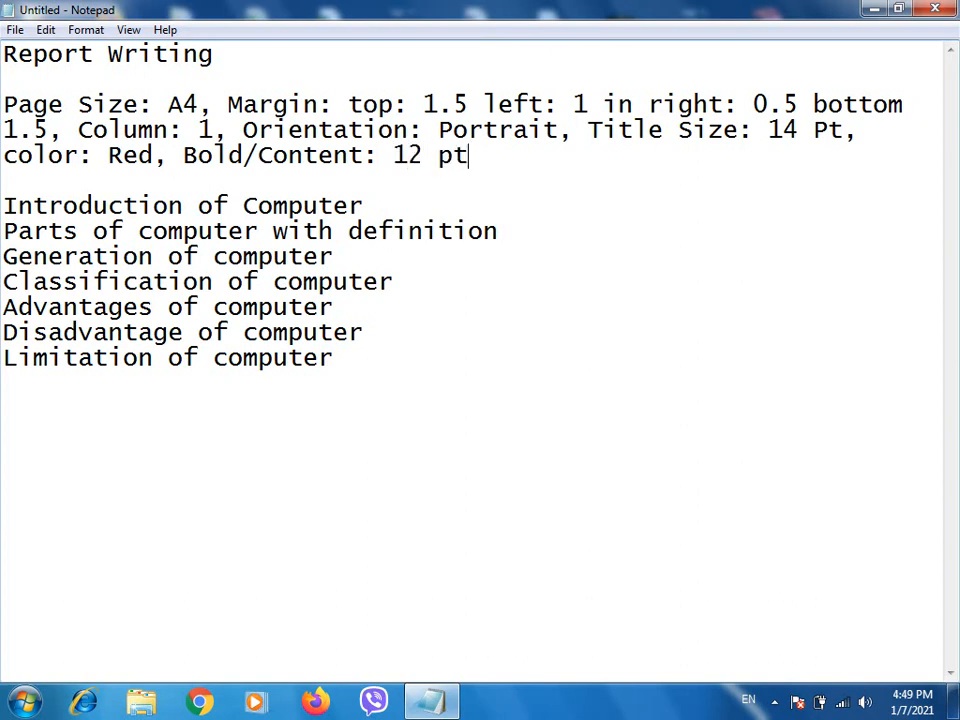
{"action": "type", "text": ", colo"}
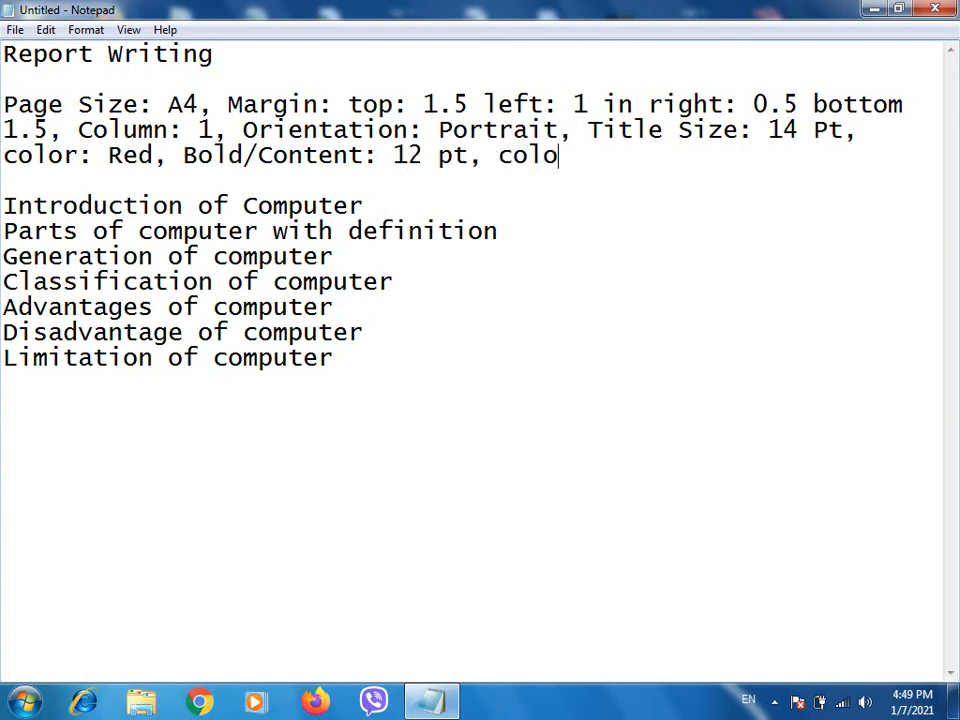
{"action": "type", "text": "r black, "}
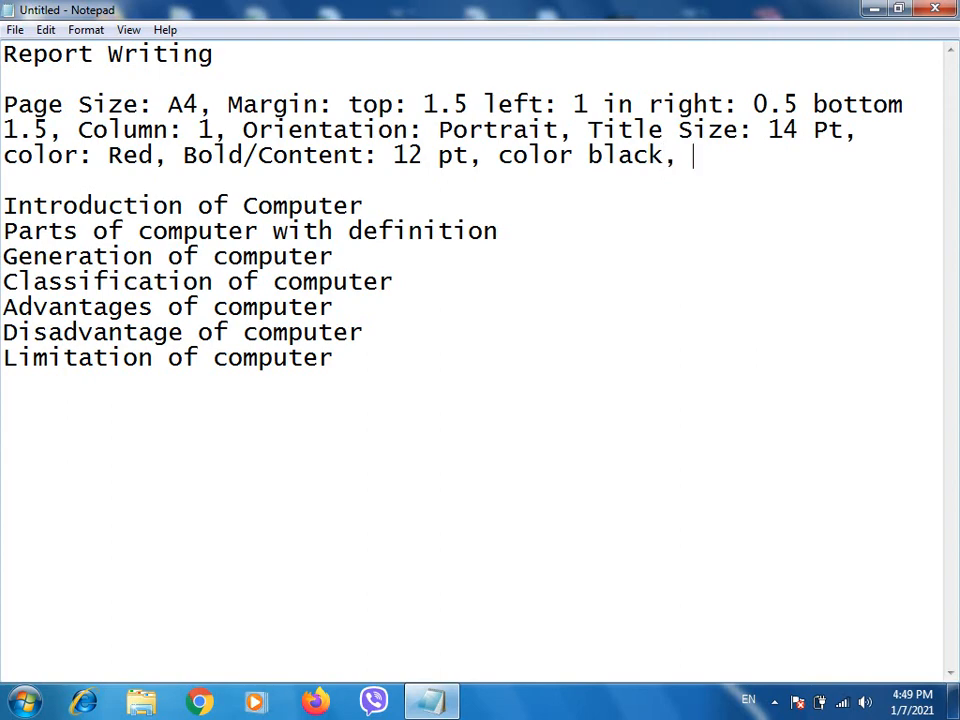
{"action": "type", "text": "not bold"}
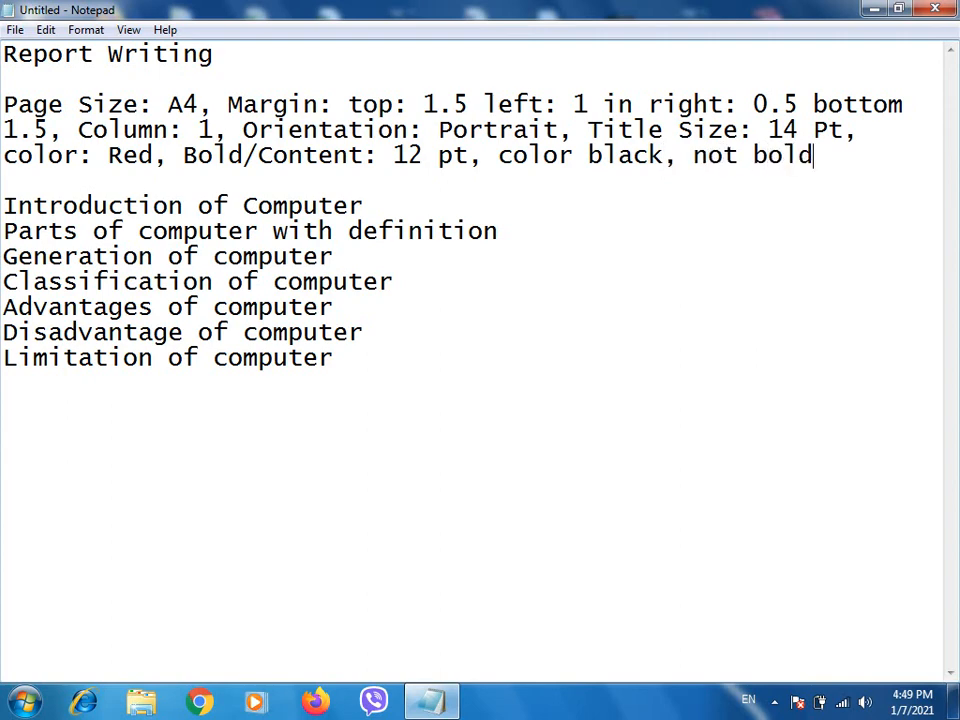
Finish the specification paragraph with ", Picture should be placed at right side, Font: Serif"
{"action": "type", "text": ", Picture"}
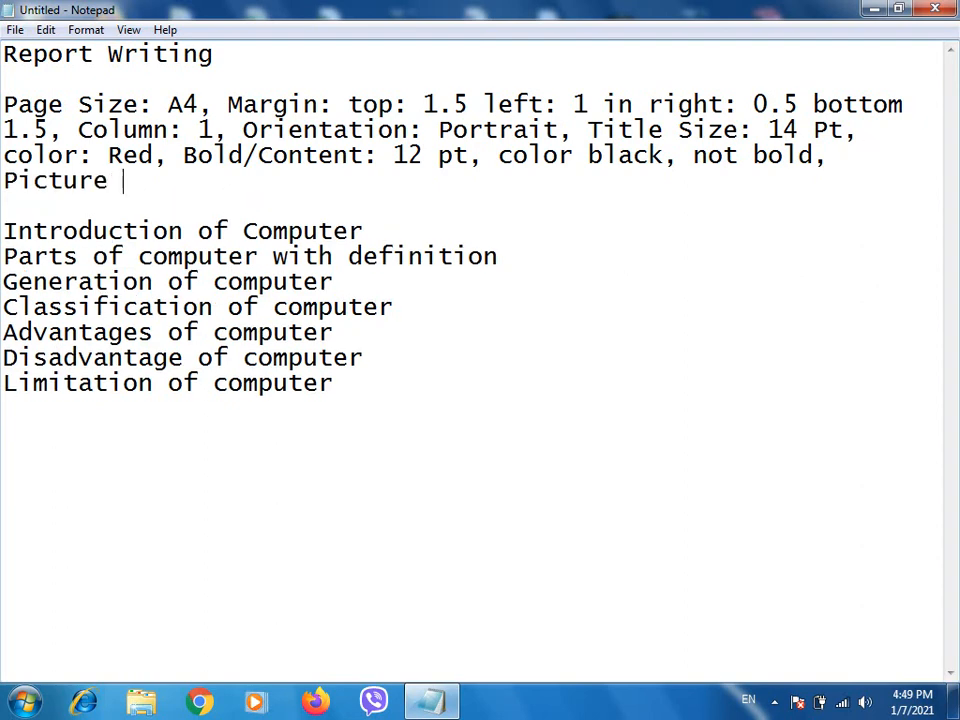
{"action": "type", "text": " should be l"}
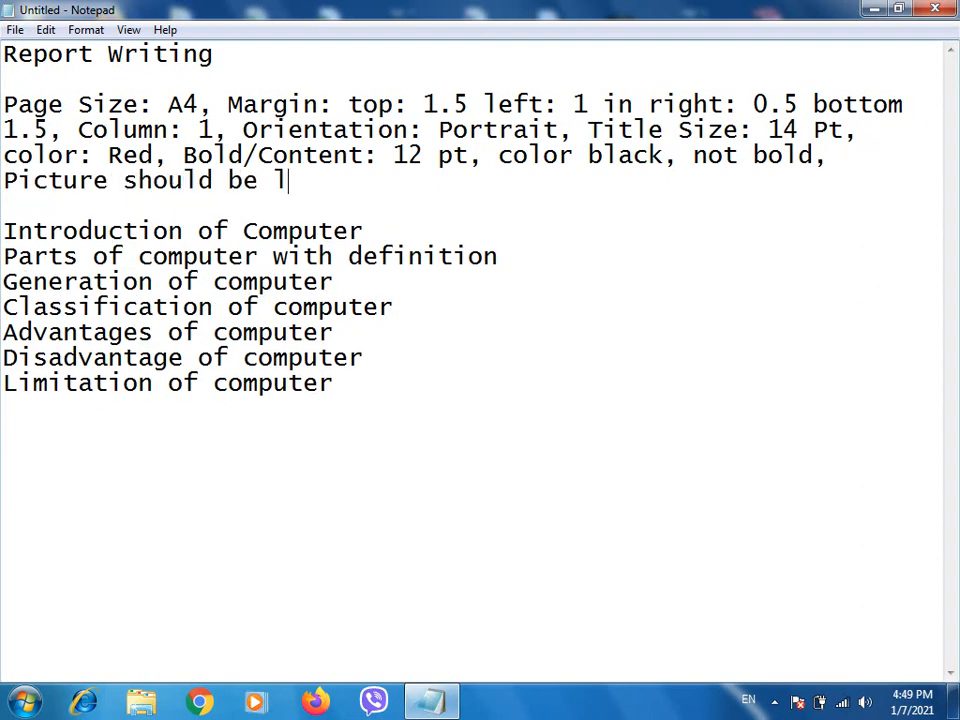
{"action": "key", "text": "BackSpace"}
{"action": "type", "text": "placed "}
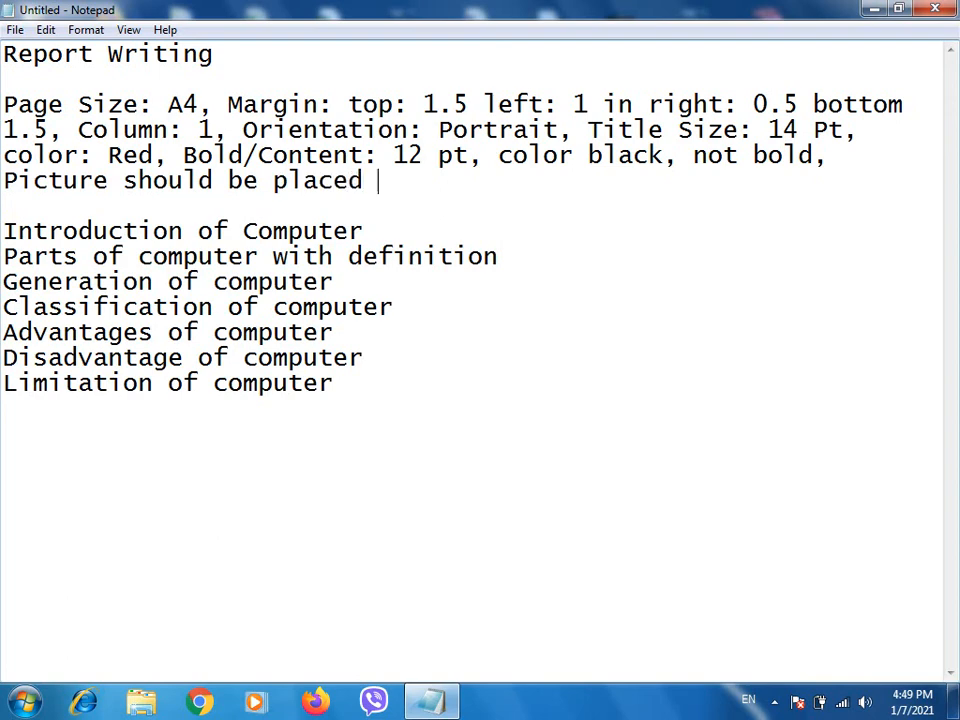
{"action": "type", "text": "at right sixe"}
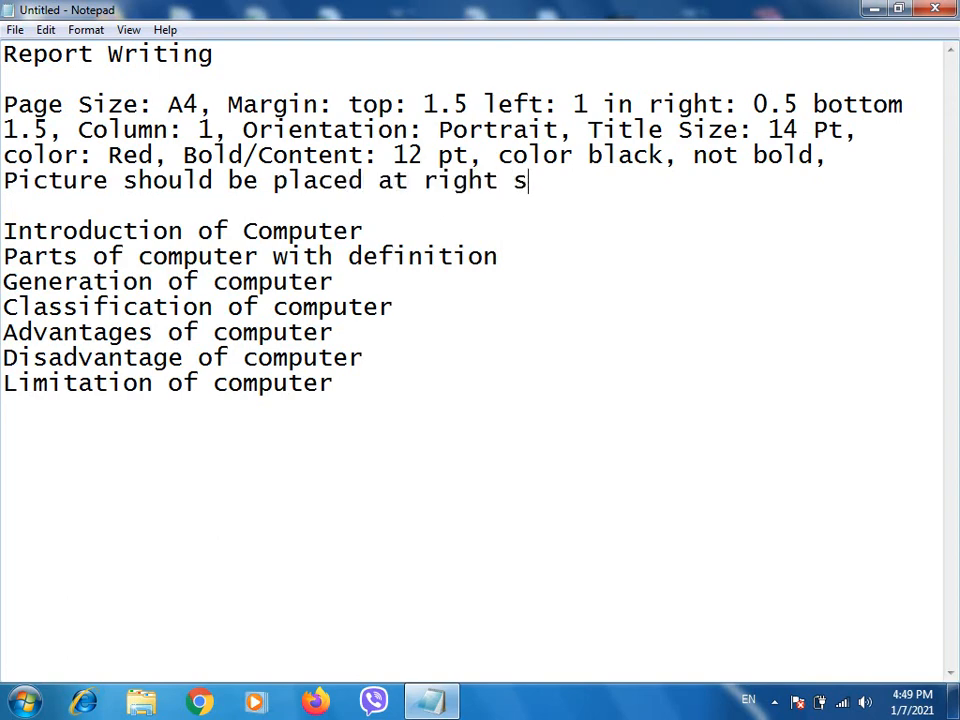
{"action": "key", "text": "BackSpace"}
{"action": "key", "text": "BackSpace"}
{"action": "type", "text": "de"}
{"action": "type", "text": ", "}
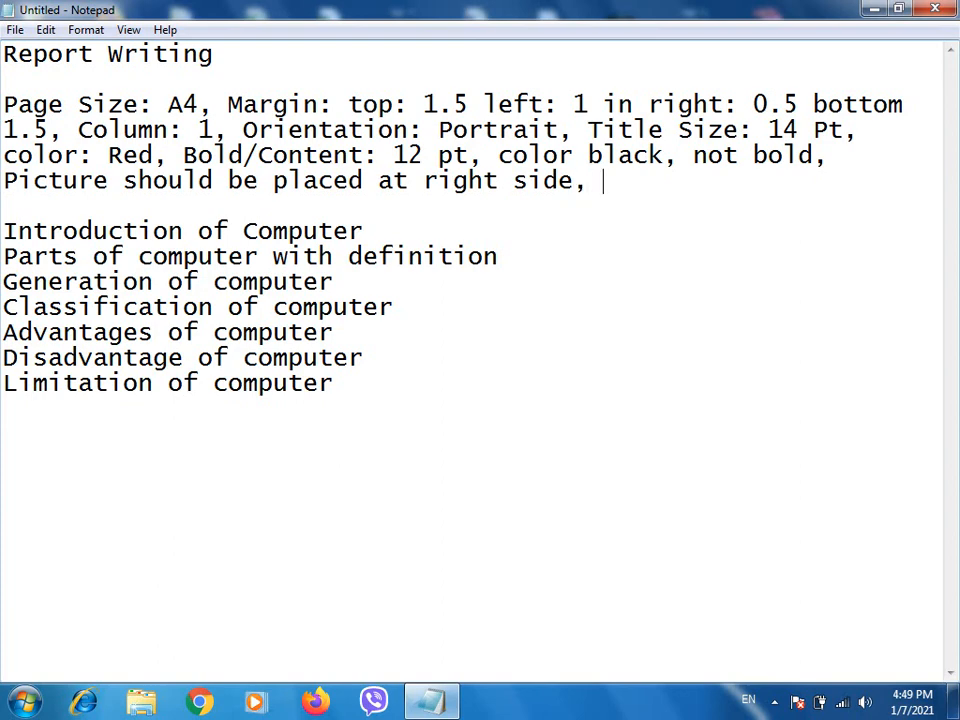
{"action": "type", "text": "Font"}
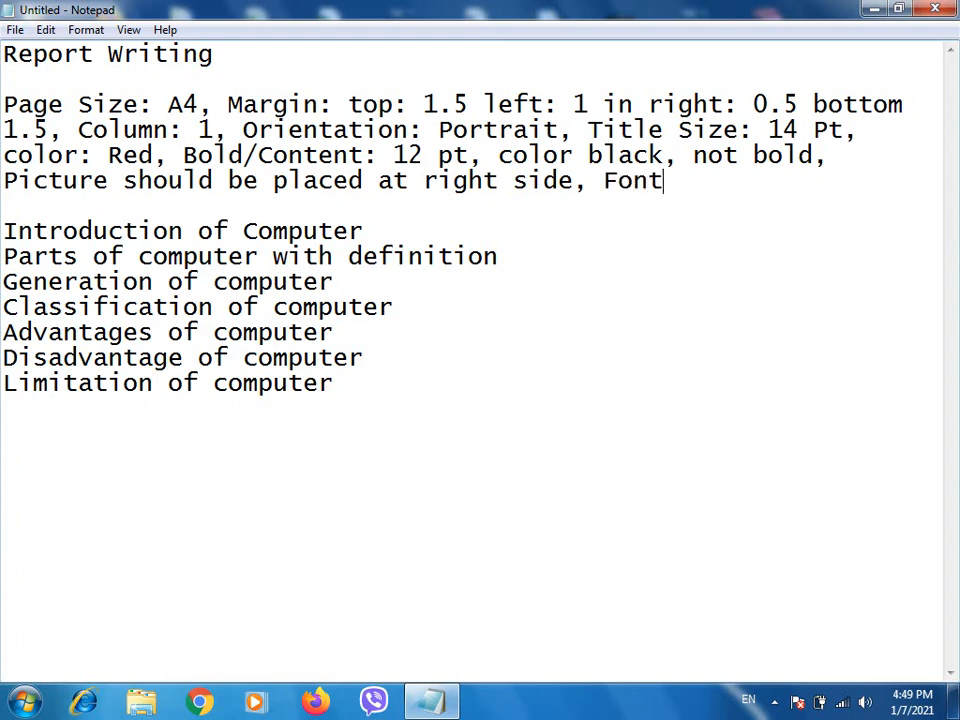
{"action": "type", "text": ": Serif"}
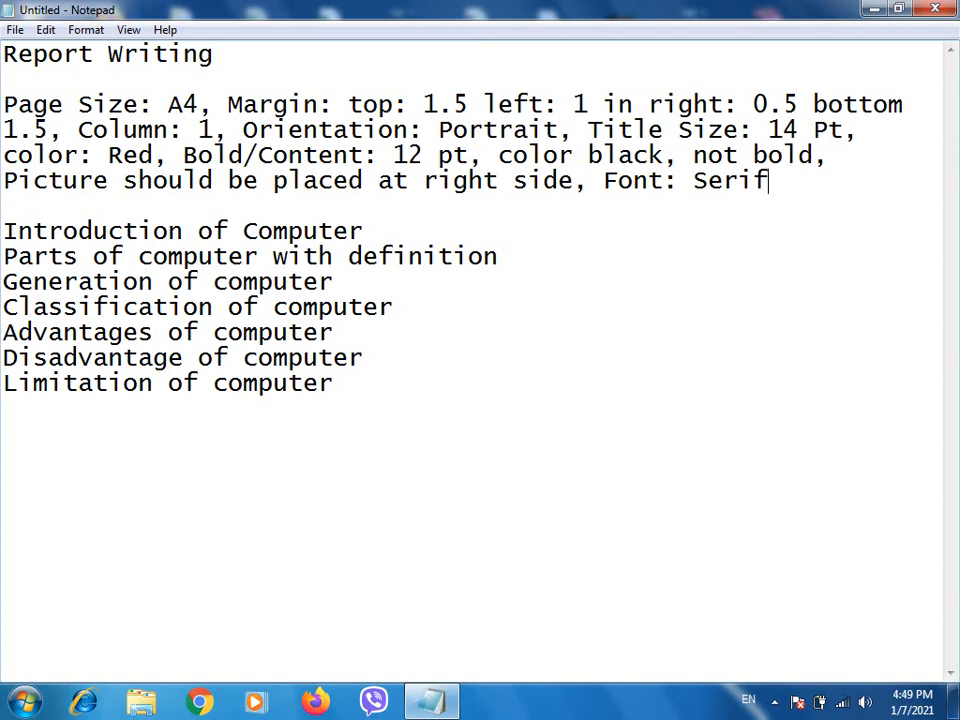
Start saving the note and choose the Content folder inside Bandicam in the Documents library as its location
{"action": "key", "text": "ctrl+s"}
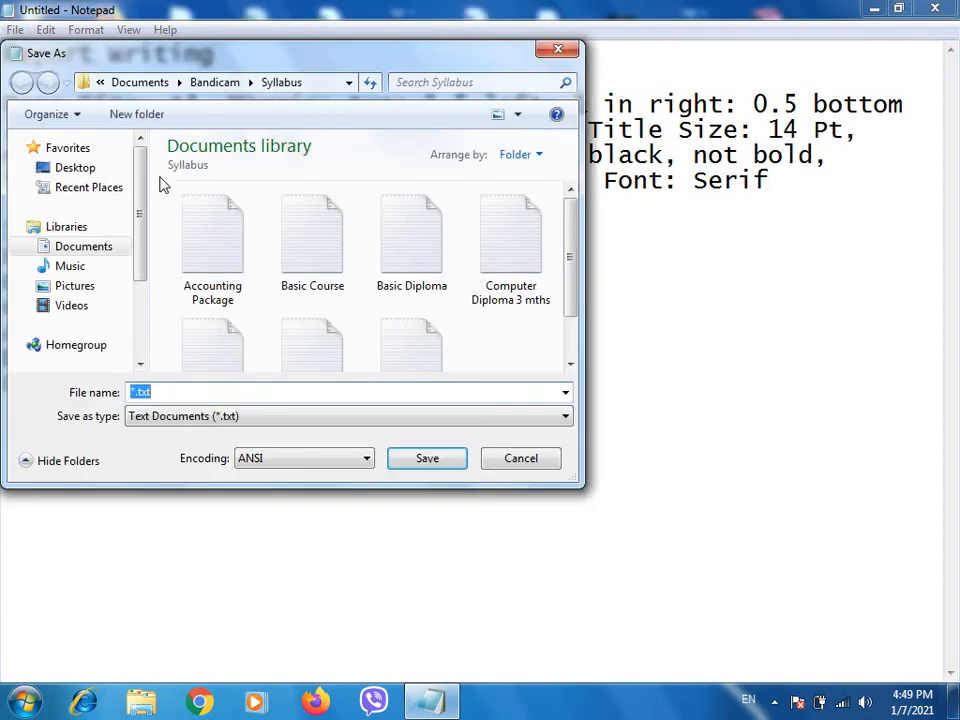
{"action": "left_click", "coordinate": [78, 169]}
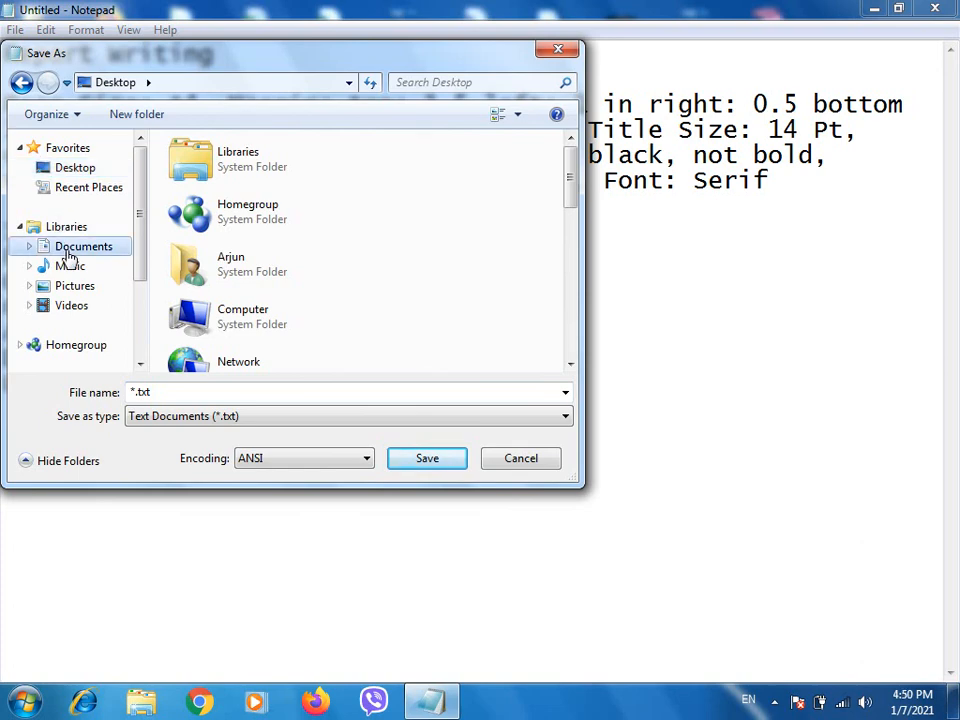
{"action": "left_click", "coordinate": [66, 251]}
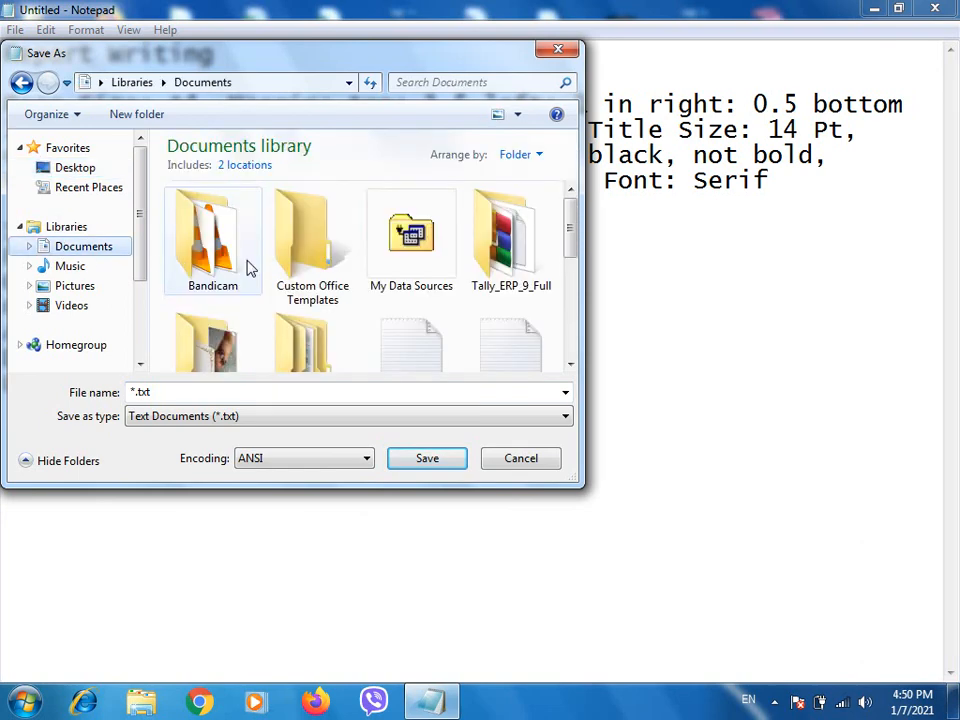
{"action": "double_click", "coordinate": [216, 272]}
{"action": "left_click", "coordinate": [306, 343]}
{"action": "scroll", "coordinate": [306, 340], "scroll_direction": "down", "scroll_amount": 2}
{"action": "left_click", "coordinate": [306, 340]}
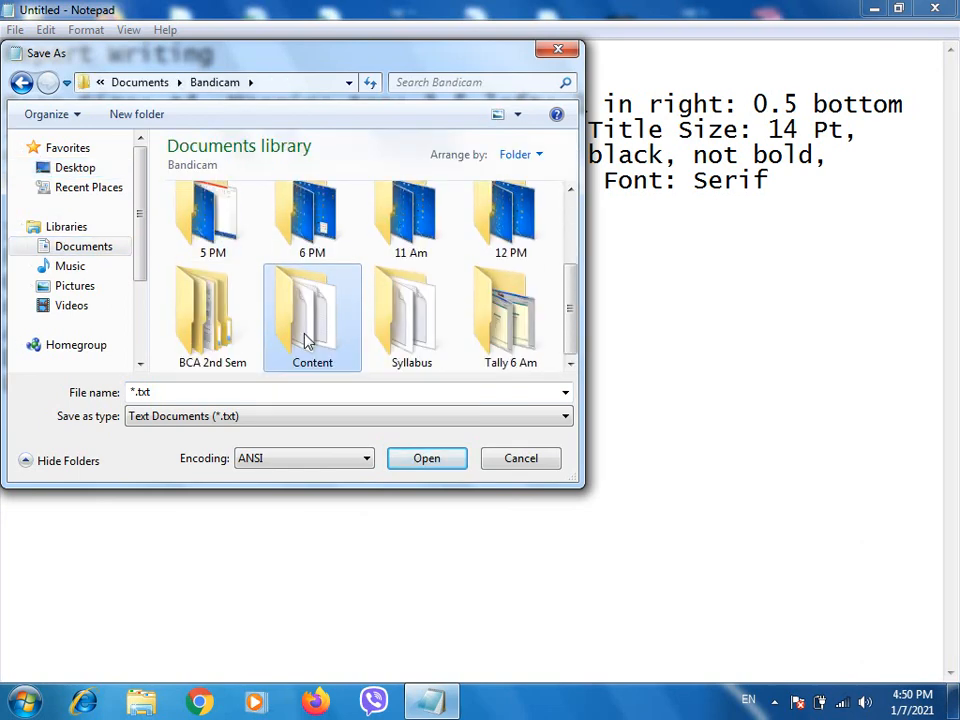
{"action": "double_click", "coordinate": [306, 341]}
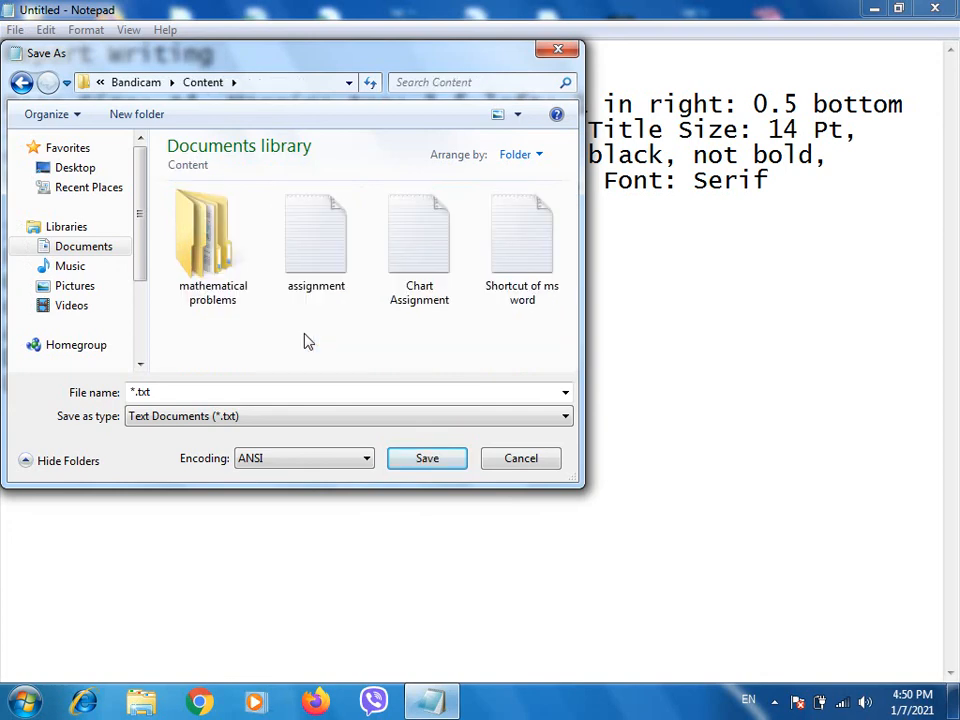
Save the note as "Report writing" in the Content folder and return to the desktop
{"action": "left_click", "coordinate": [235, 386]}
{"action": "type", "text": "Re"}
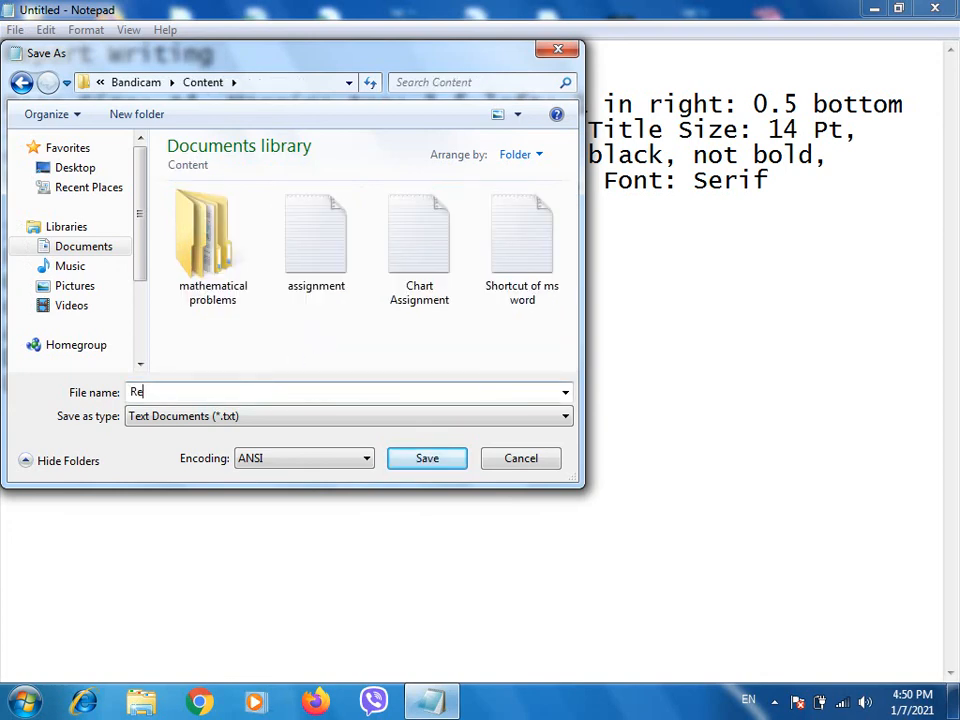
{"action": "type", "text": "port writing"}
{"action": "key", "text": "Return"}
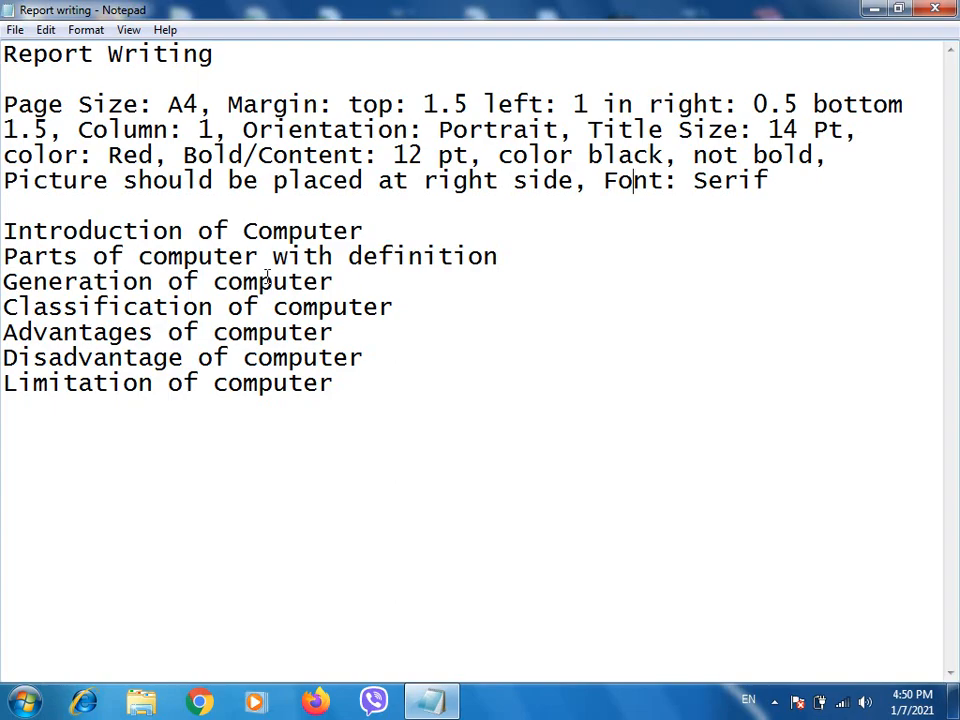
{"action": "key", "text": "super+d"}
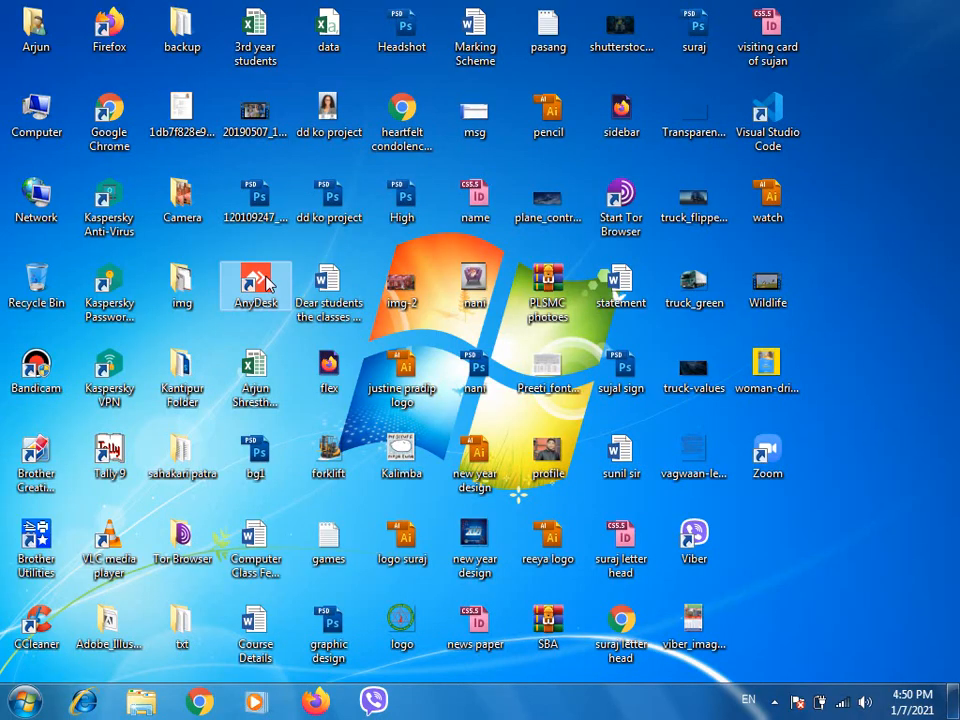
Launch Notepad through the Run dialog to get a new blank document
{"action": "key", "text": "super+r"}
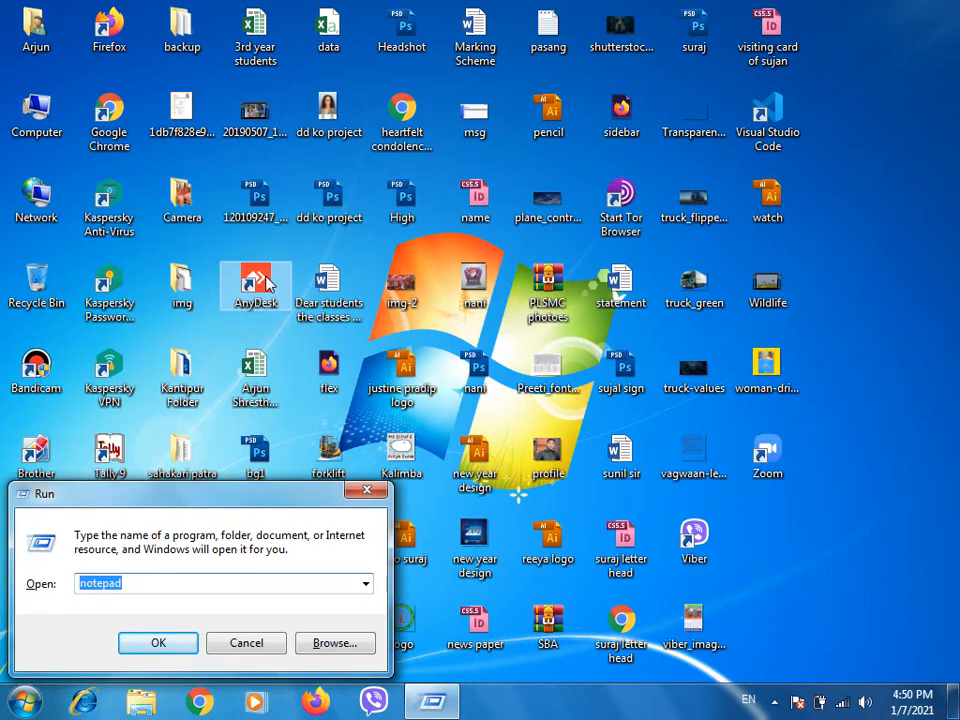
{"action": "type", "text": "winwo"}
{"action": "key", "text": "BackSpace"}
{"action": "key", "text": "BackSpace"}
{"action": "key", "text": "BackSpace"}
{"action": "key", "text": "BackSpace"}
{"action": "key", "text": "BackSpace"}
{"action": "type", "text": "notepad"}
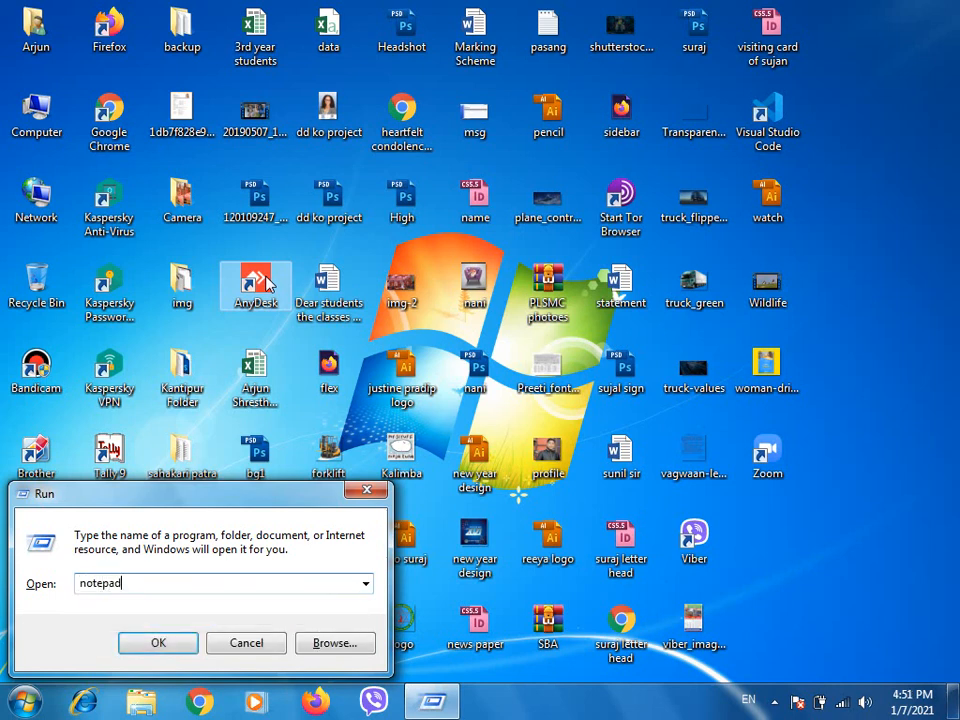
{"action": "key", "text": "Return"}
Enter the heading "Questions Paper of Maths" in the blank note, followed by an empty line
{"action": "type", "text": "Qus"}
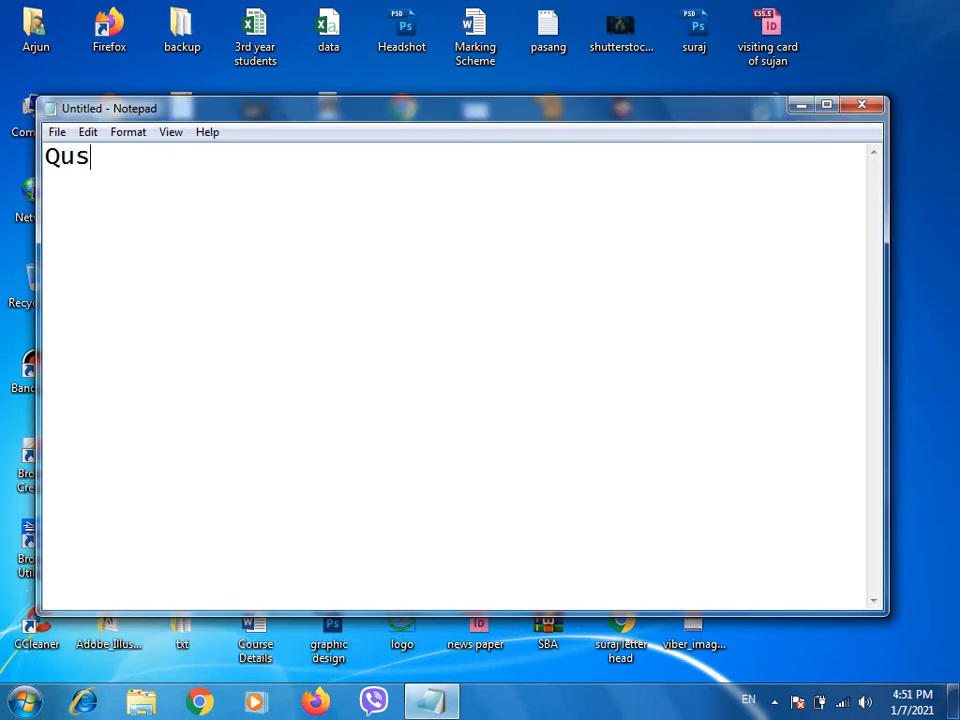
{"action": "key", "text": "BackSpace"}
{"action": "type", "text": "estions Paper o"}
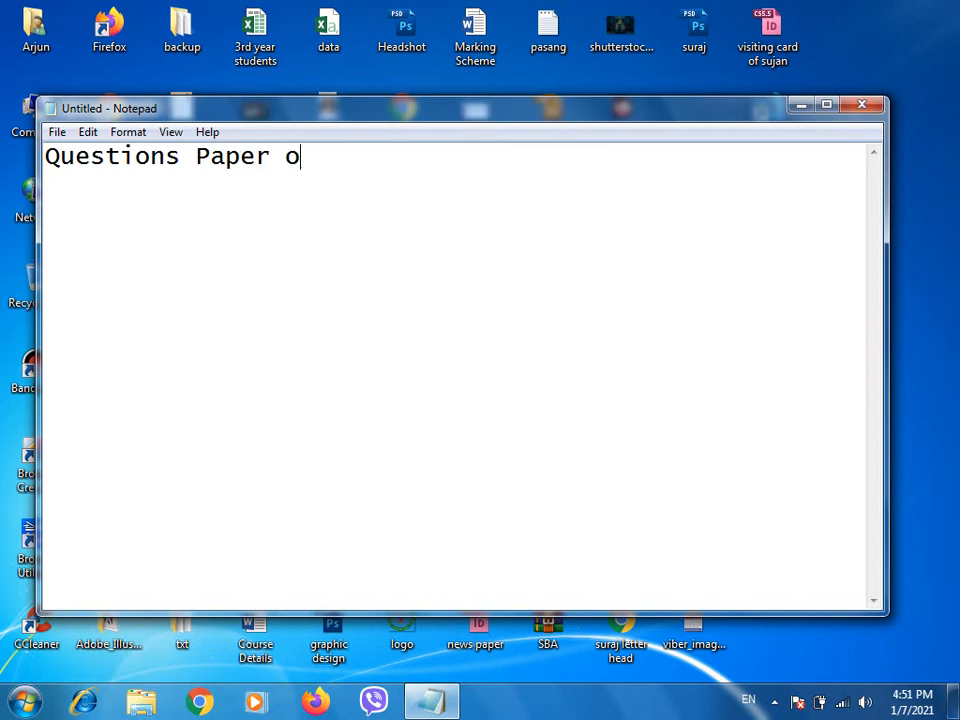
{"action": "key", "text": "BackSpace"}
{"action": "type", "text": "f Maths"}
{"action": "key", "text": "Return"}
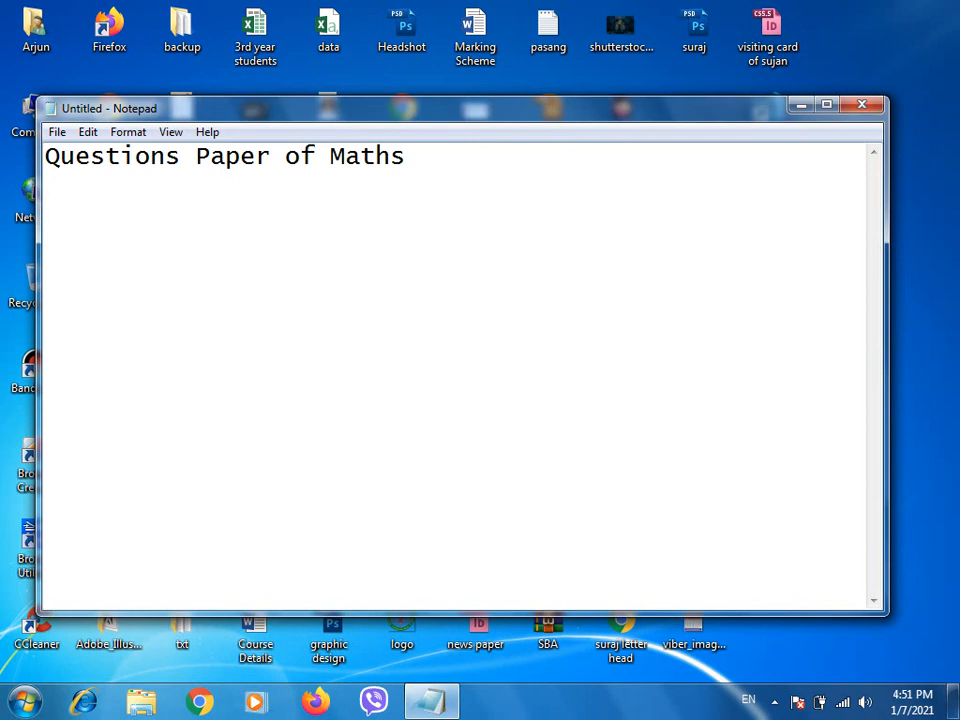
Begin the specification paragraph under the heading with "Page Size: A4, Orientation: Landscape, Column: 2,"
{"action": "type", "text": "Page Size:"}
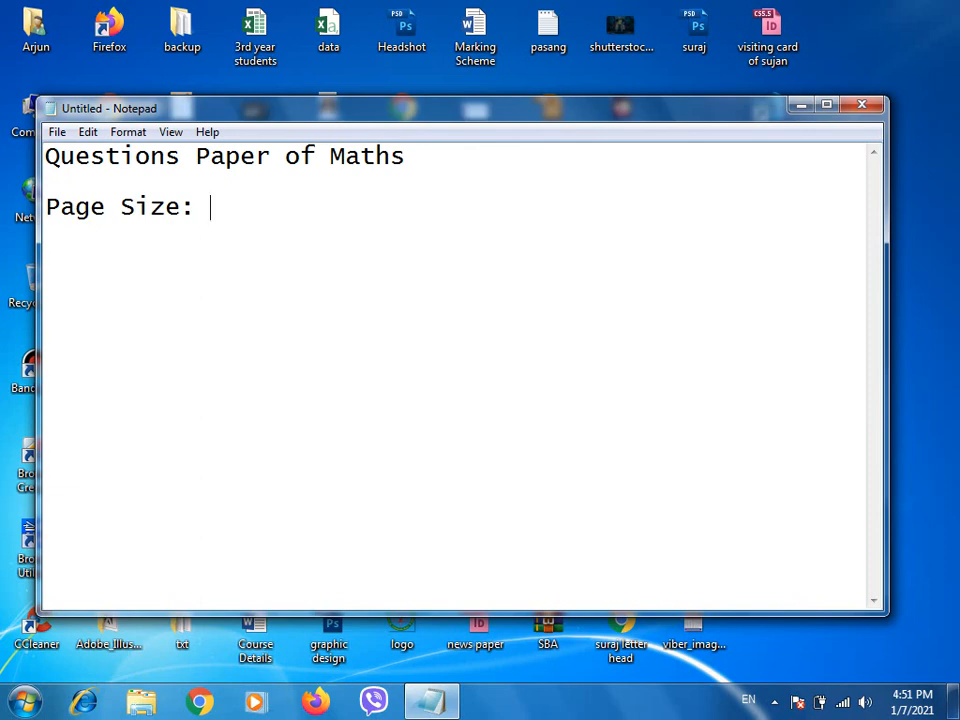
{"action": "type", "text": " A4, Orientation: "}
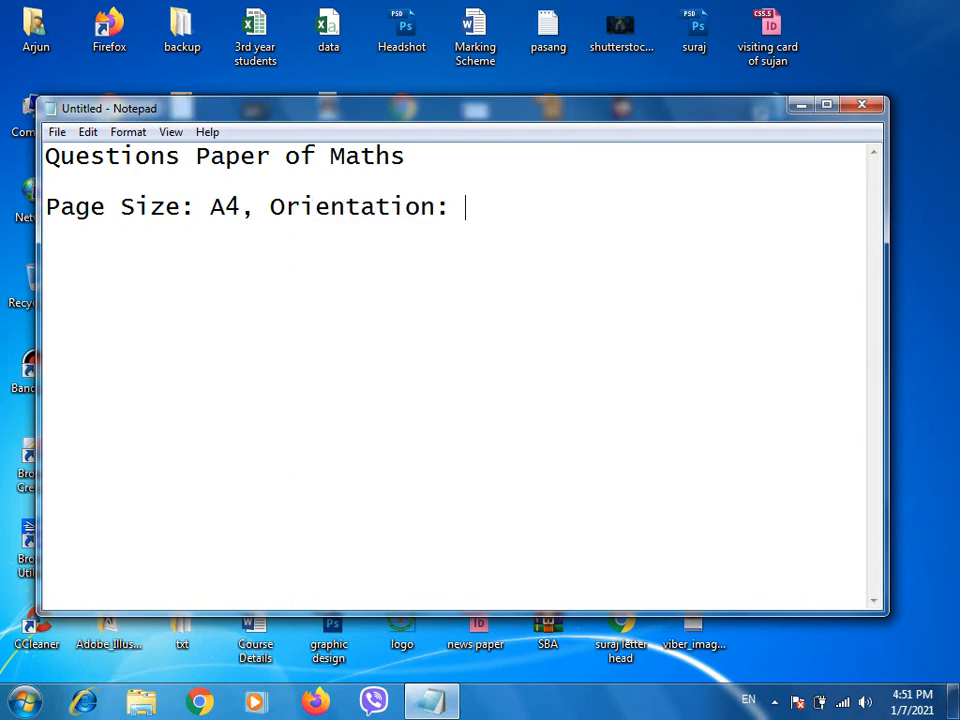
{"action": "type", "text": "Lands"}
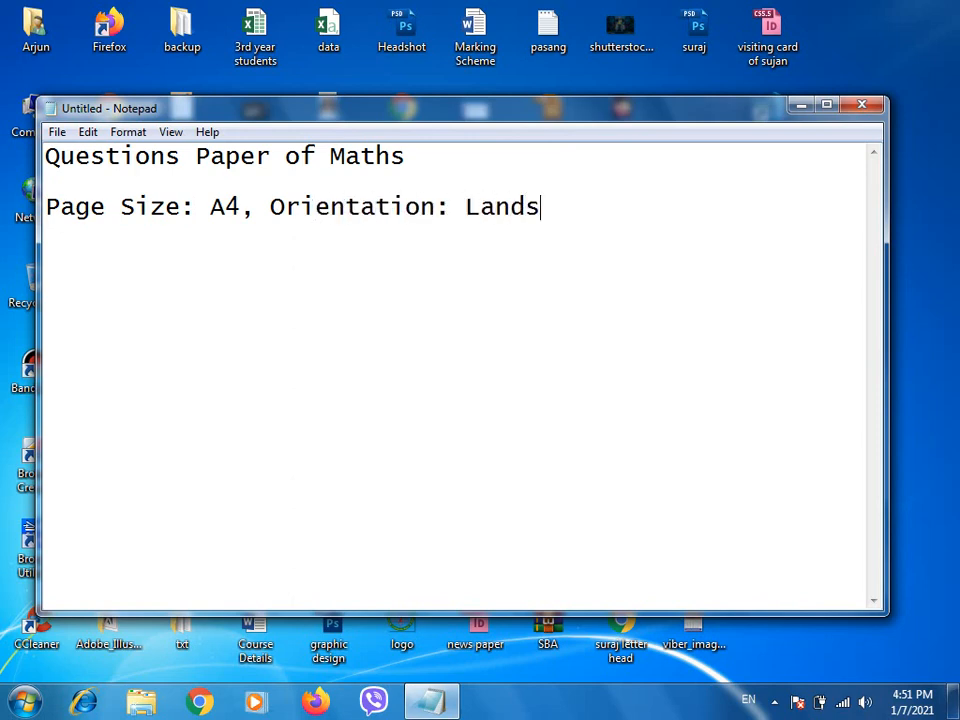
{"action": "type", "text": "cape, Col"}
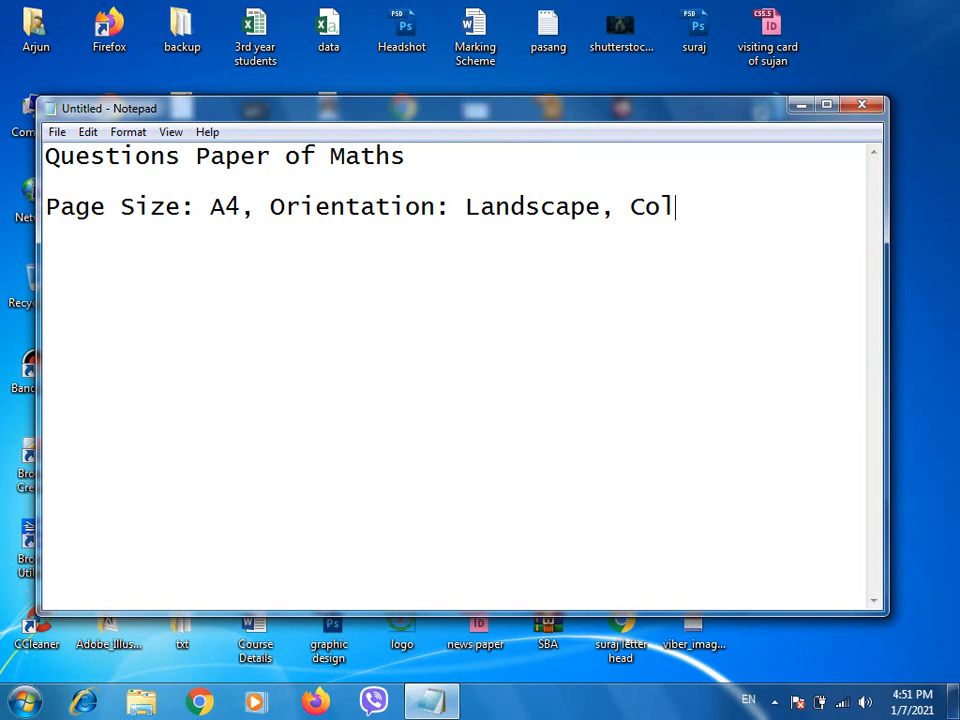
{"action": "type", "text": "umn:: 2, Marg"}
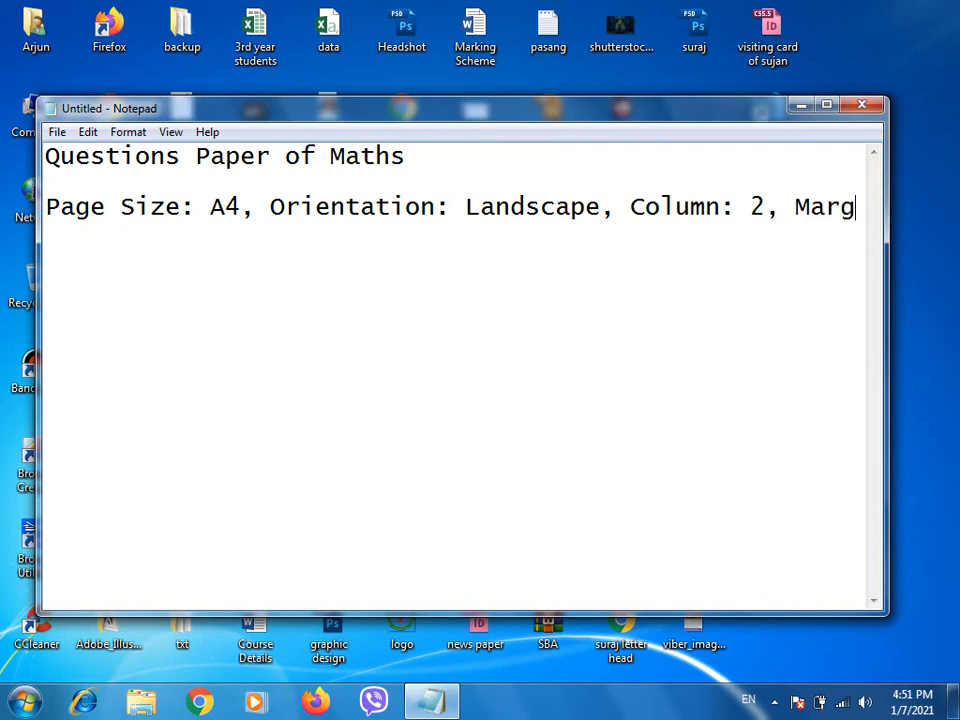
Complete the specification paragraph with "Margin: 0.5 From all size"
{"action": "type", "text": "in: 0"}
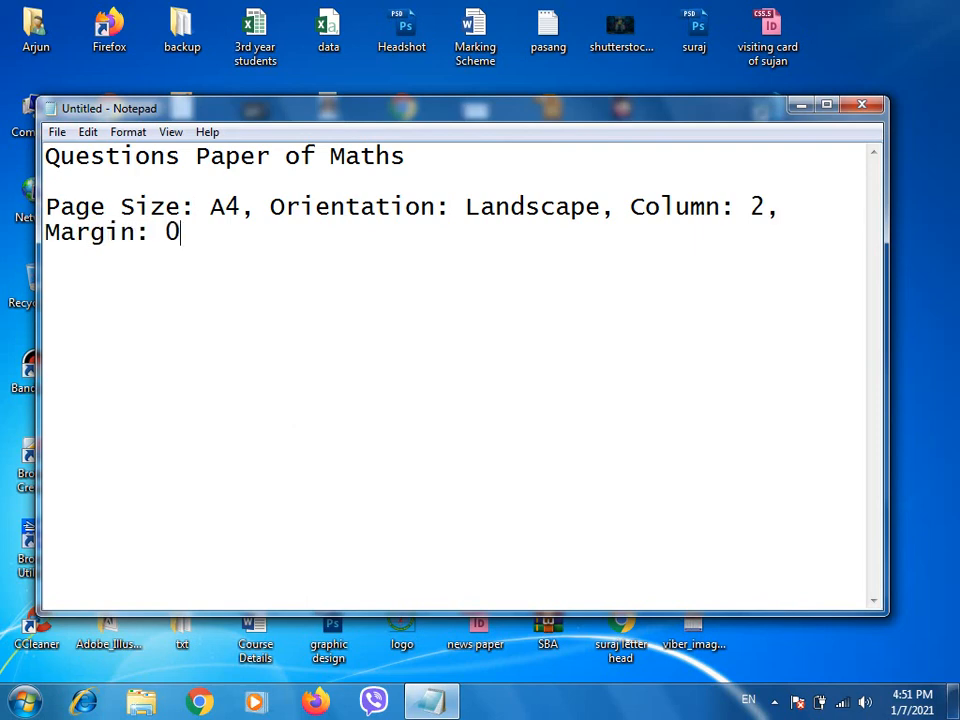
{"action": "type", "text": ".5 From "}
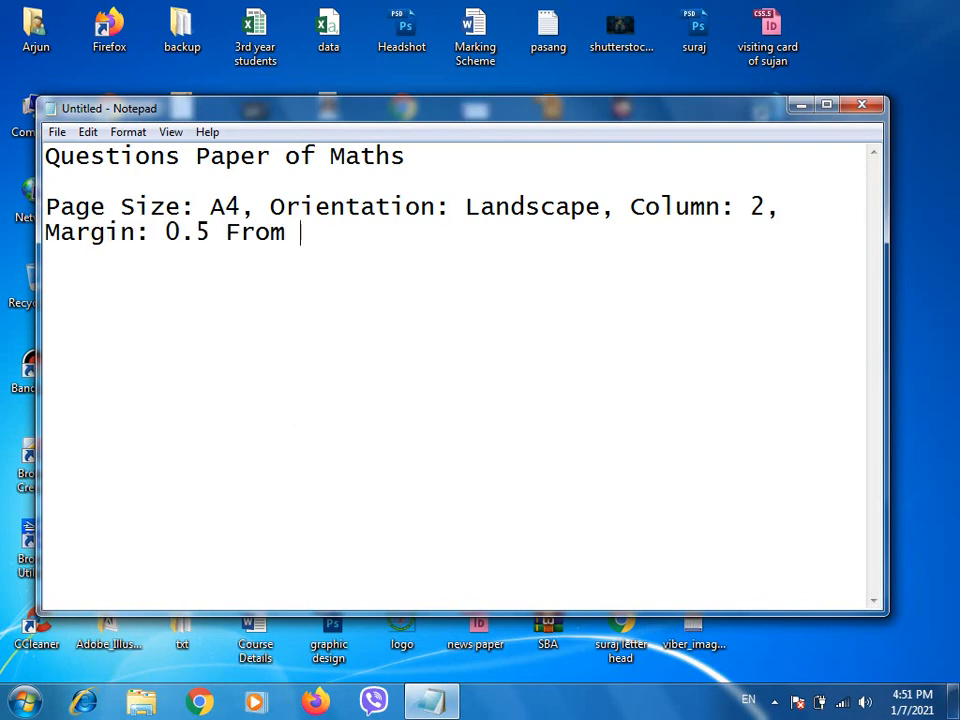
{"action": "type", "text": "all"}
{"action": "key", "text": "BackSpace"}
{"action": "type", "text": "l size:"}
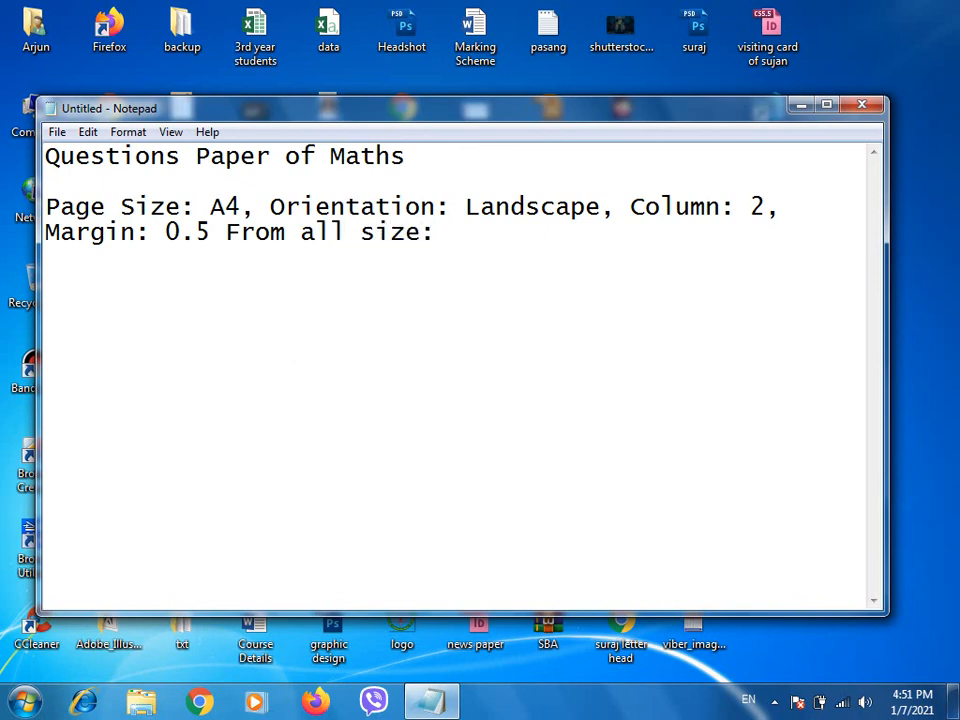
{"action": "key", "text": "BackSpace"}
Close the maths question paper note without saving it
{"action": "key", "text": "alt+F4"}
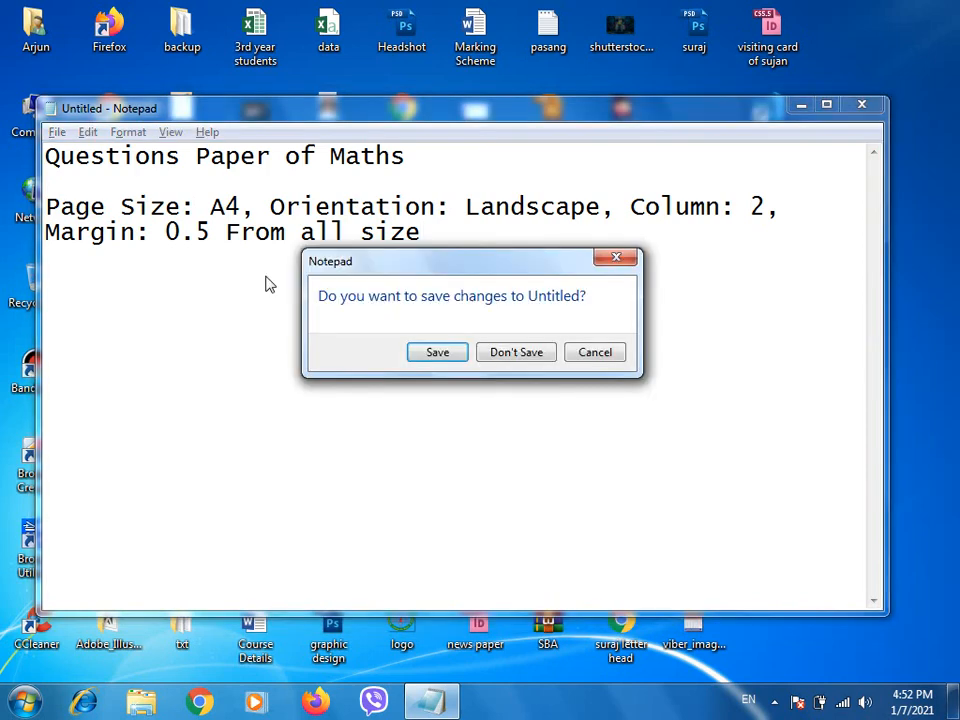
{"action": "key", "text": "n"}
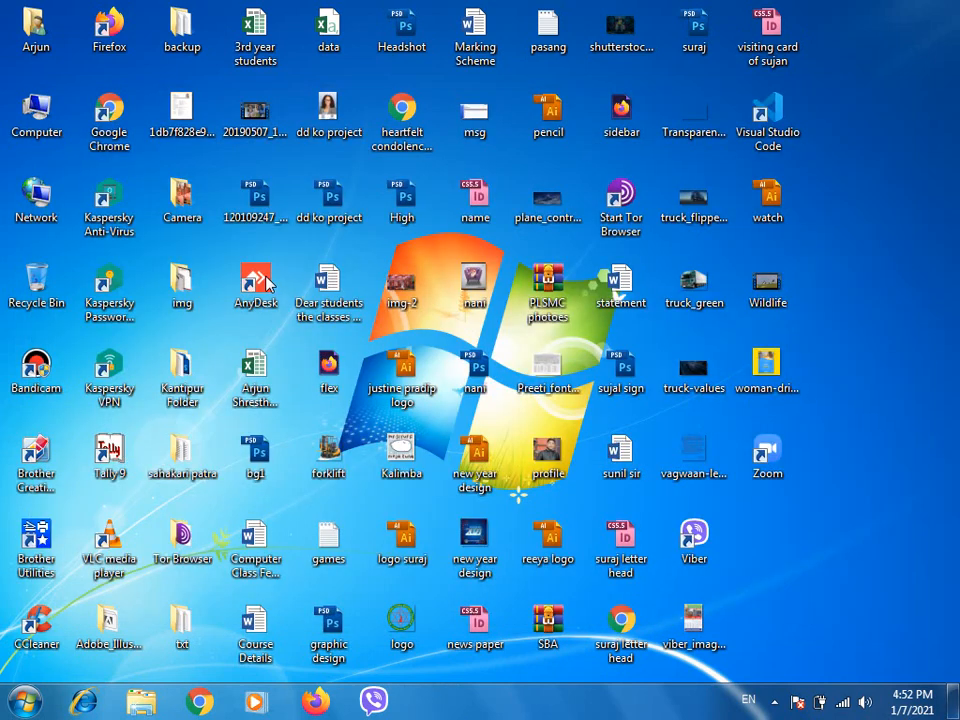